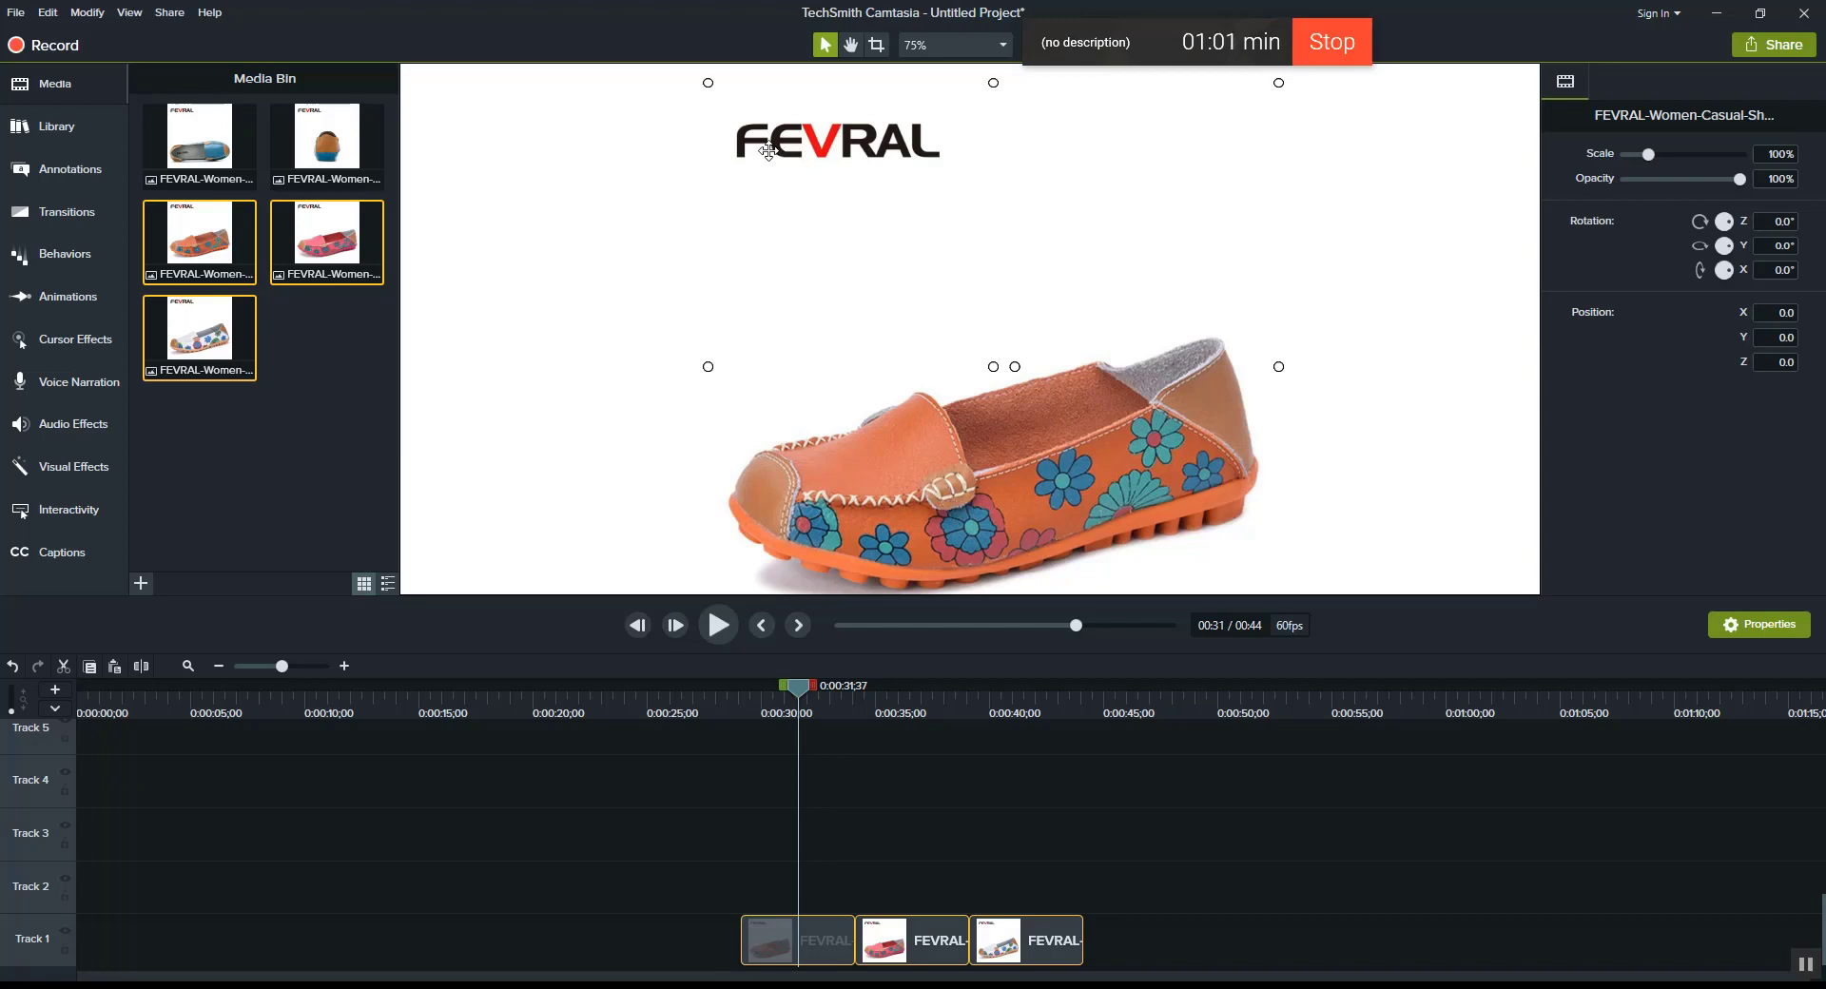
# Step: Crop the logo off the top of the orange shoe image and move the image to X -88.0, Y 168.0
pyautogui.click(772, 938)
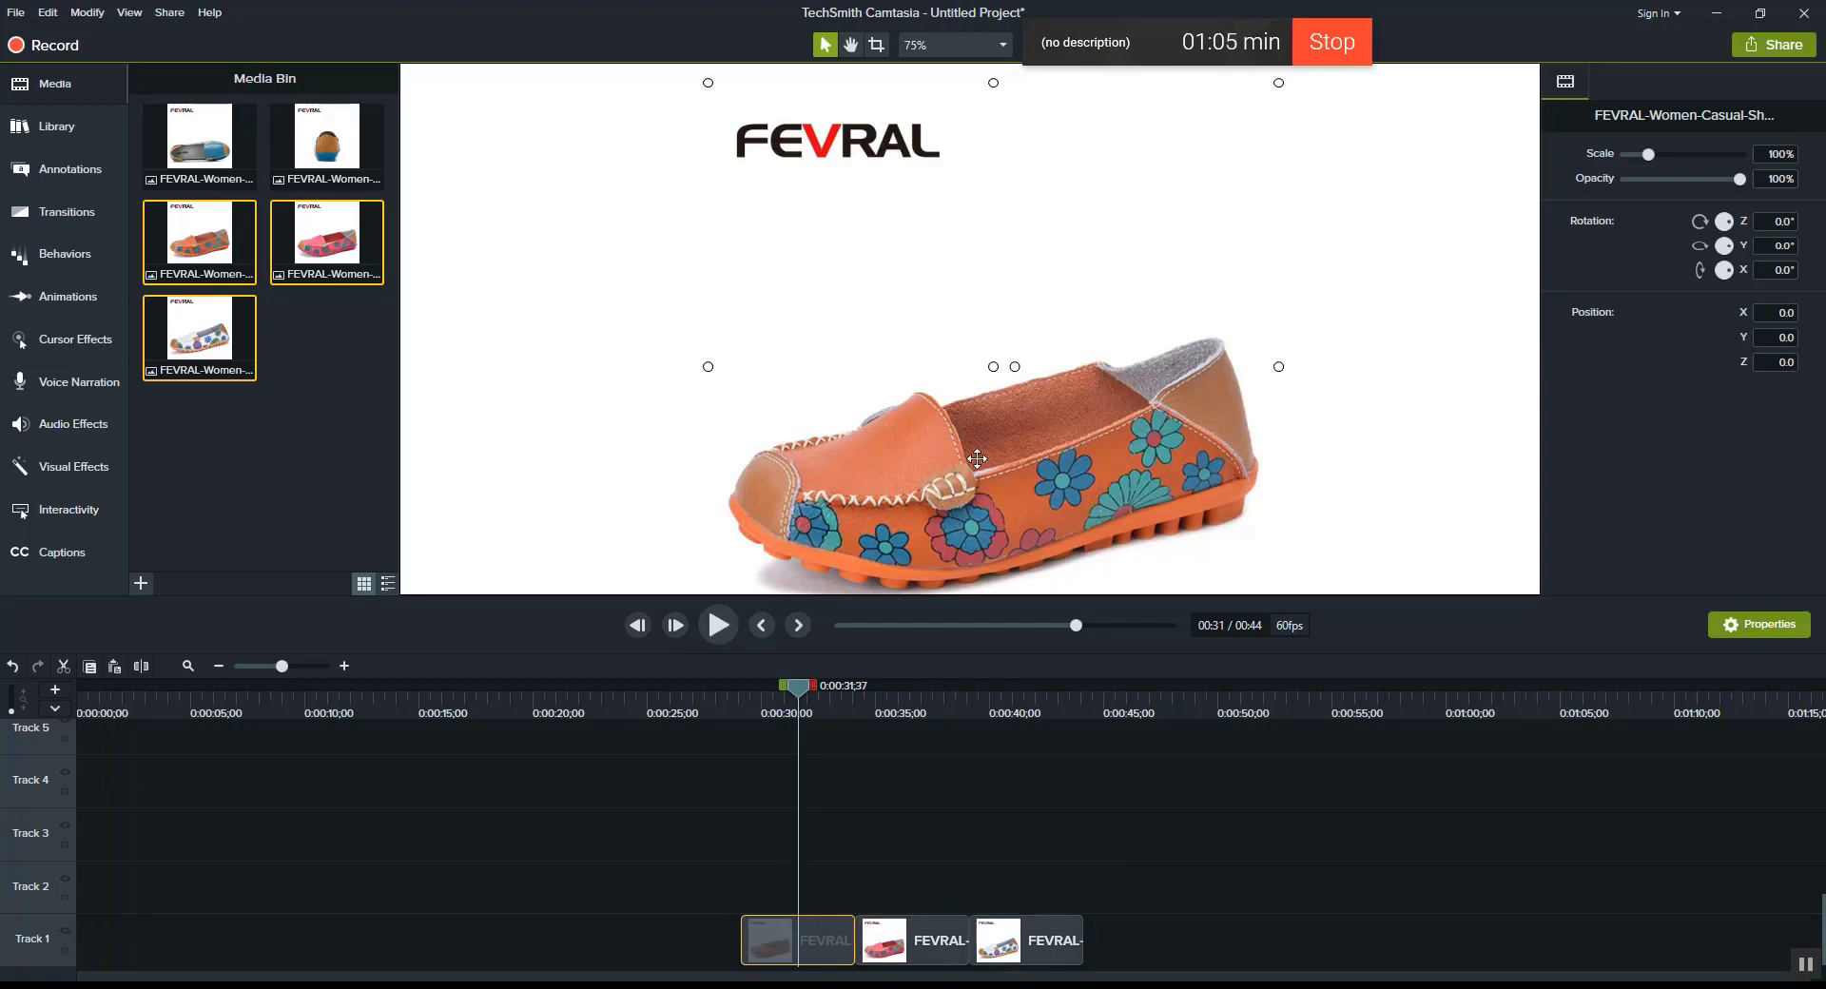
pyautogui.moveTo(978, 459); pyautogui.dragTo(931, 458)
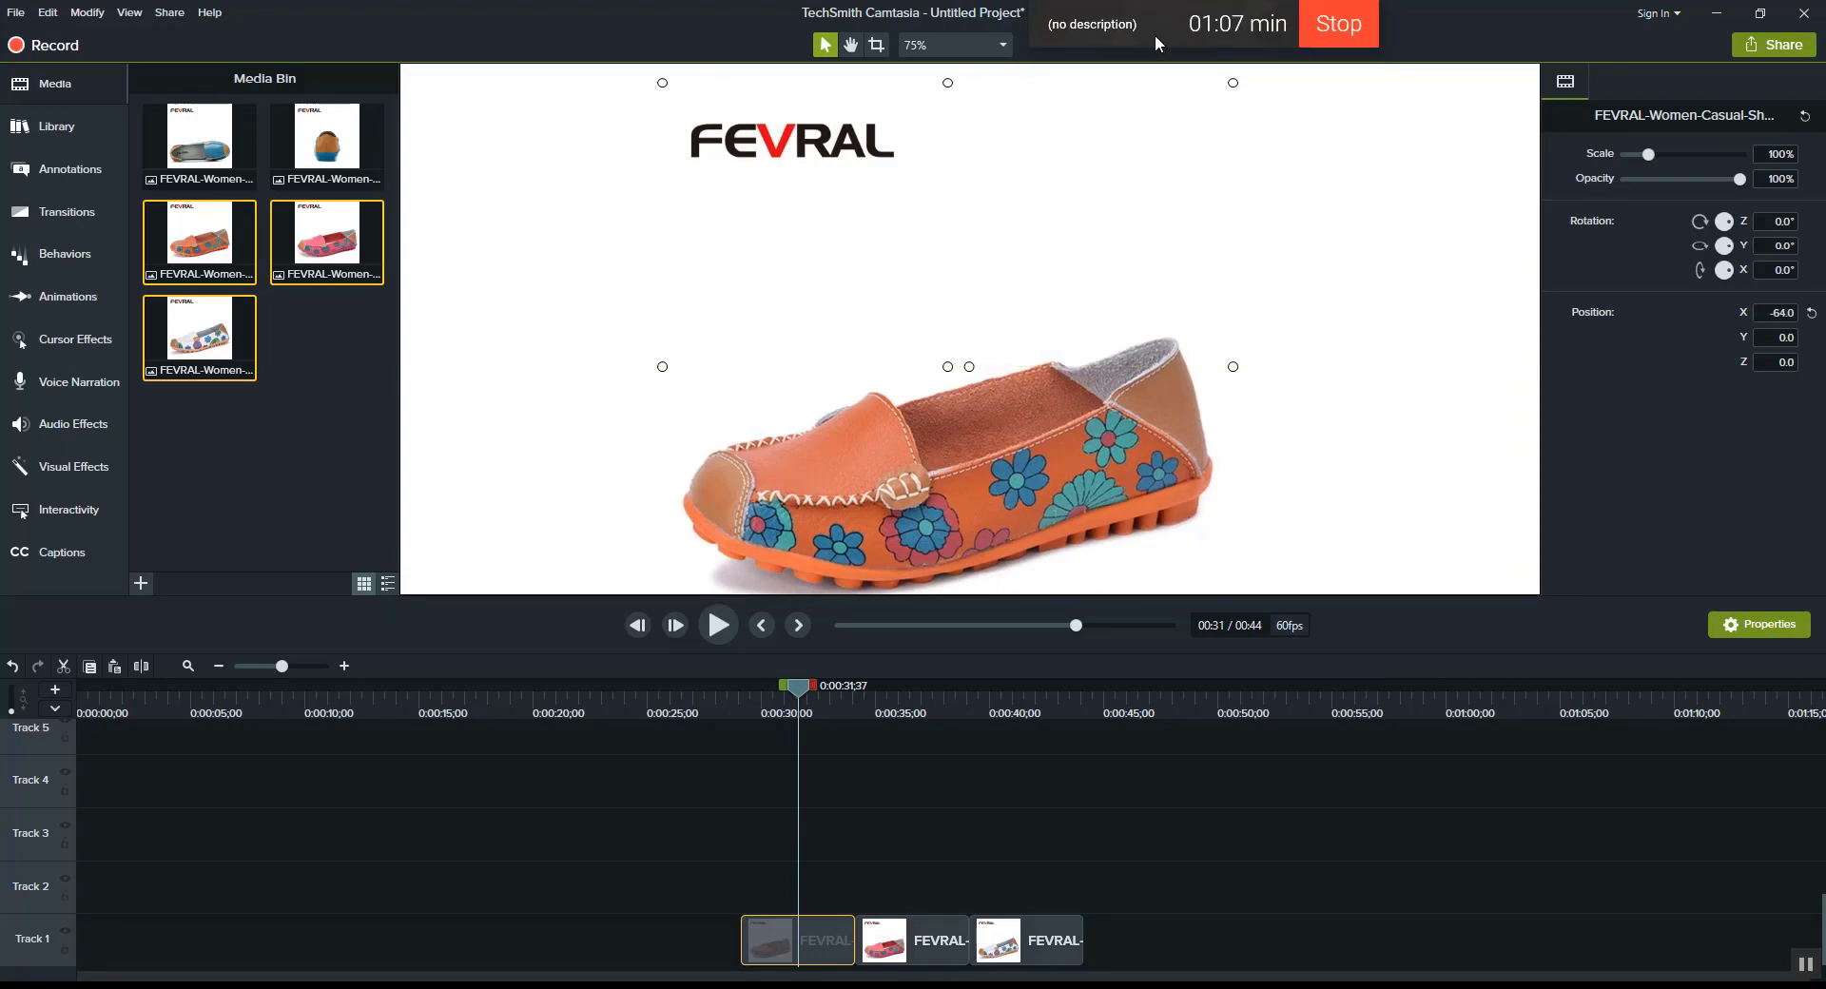
pyautogui.click(876, 45)
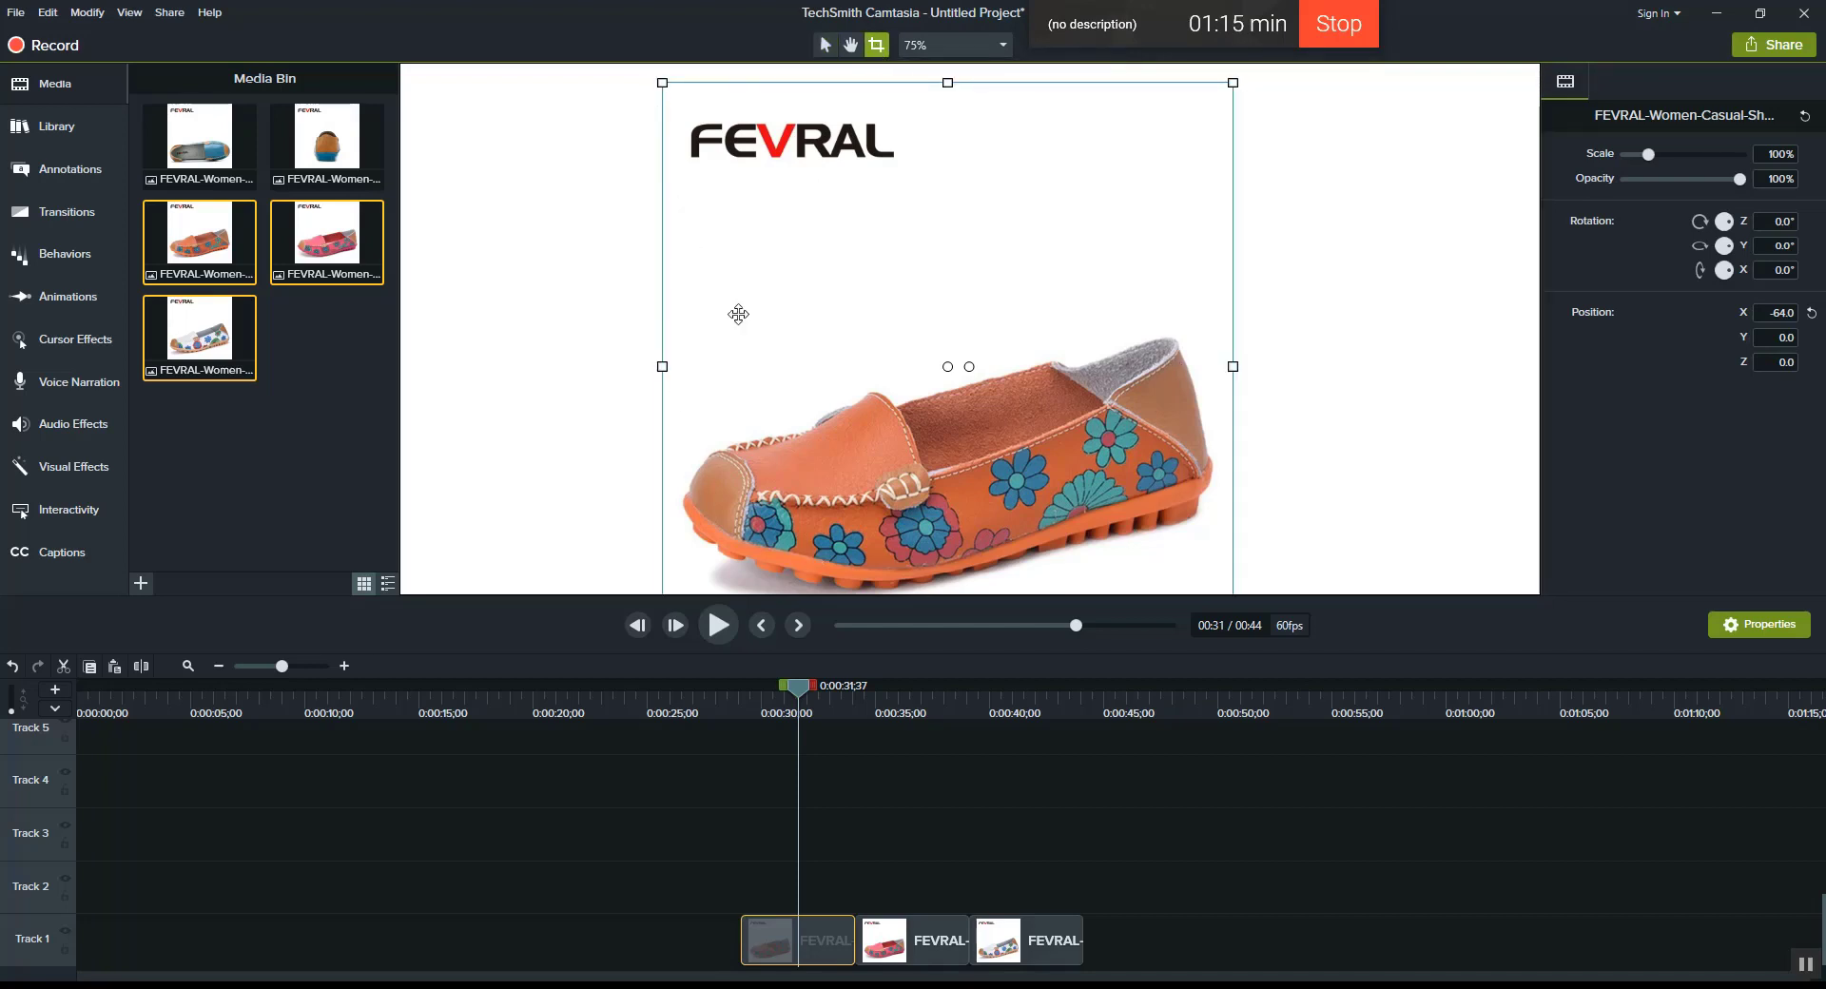
pyautogui.moveTo(948, 91); pyautogui.dragTo(970, 255)
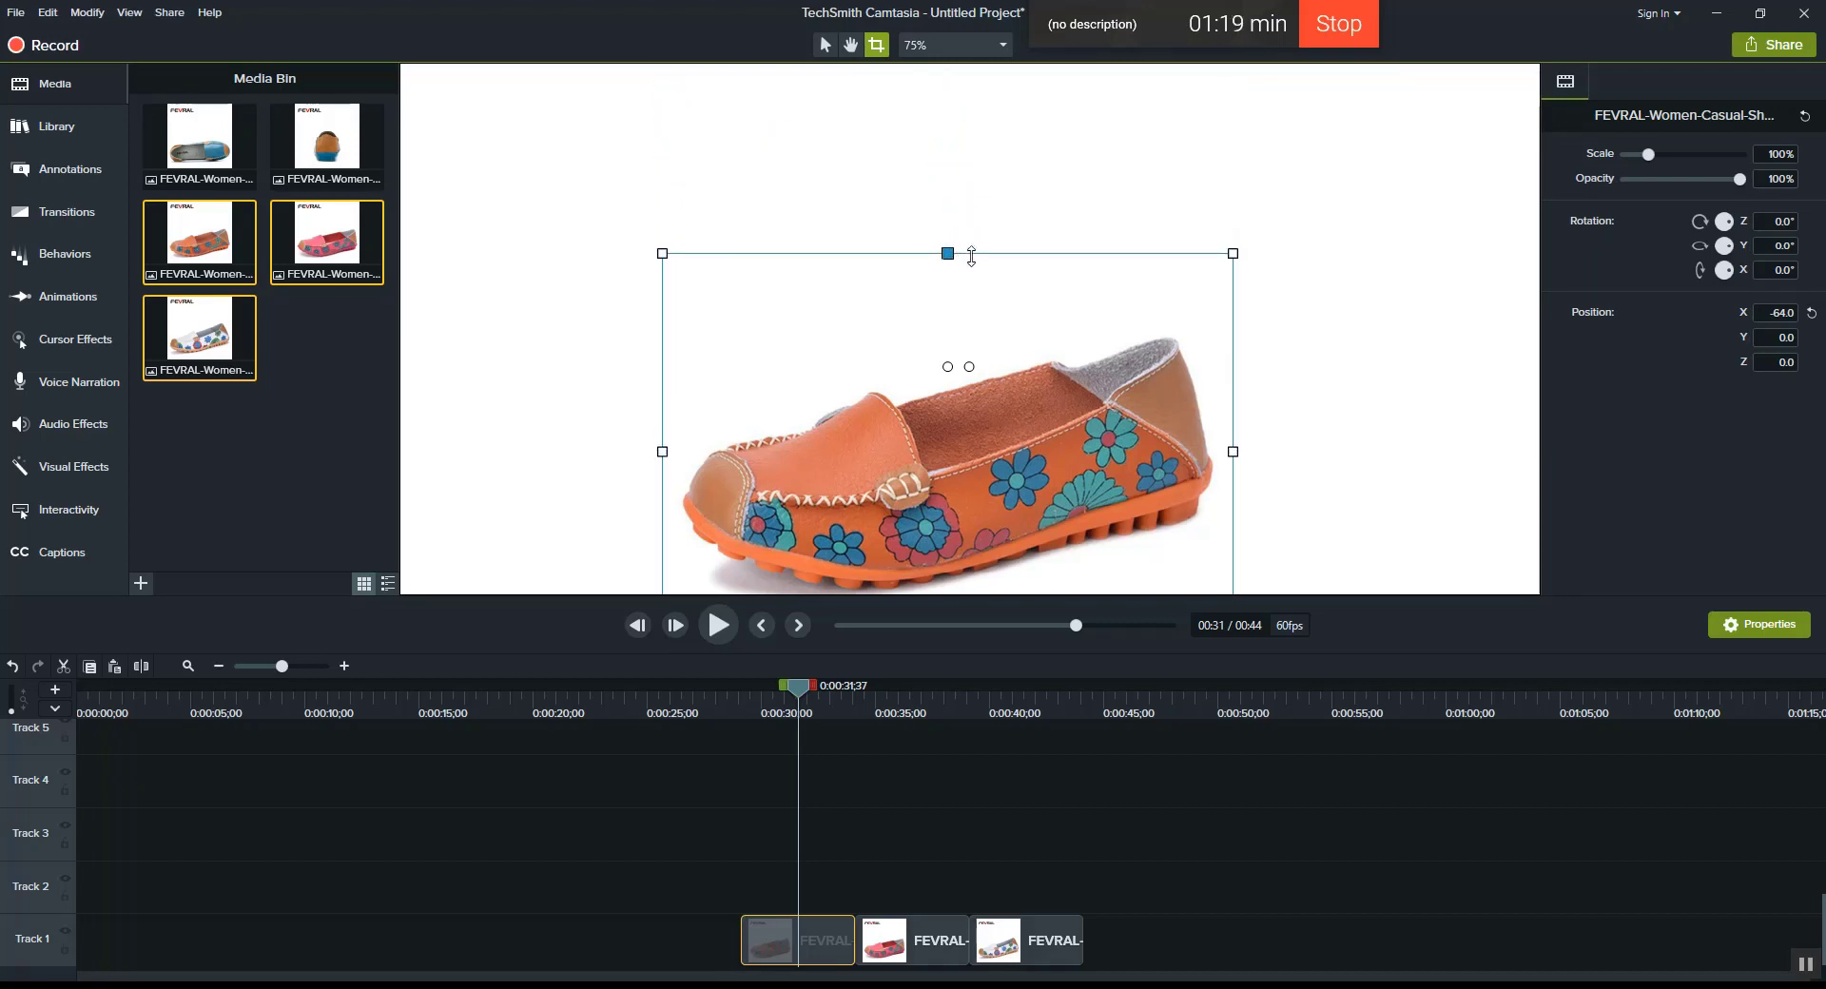
pyautogui.click(899, 134)
pyautogui.moveTo(997, 467); pyautogui.dragTo(979, 362)
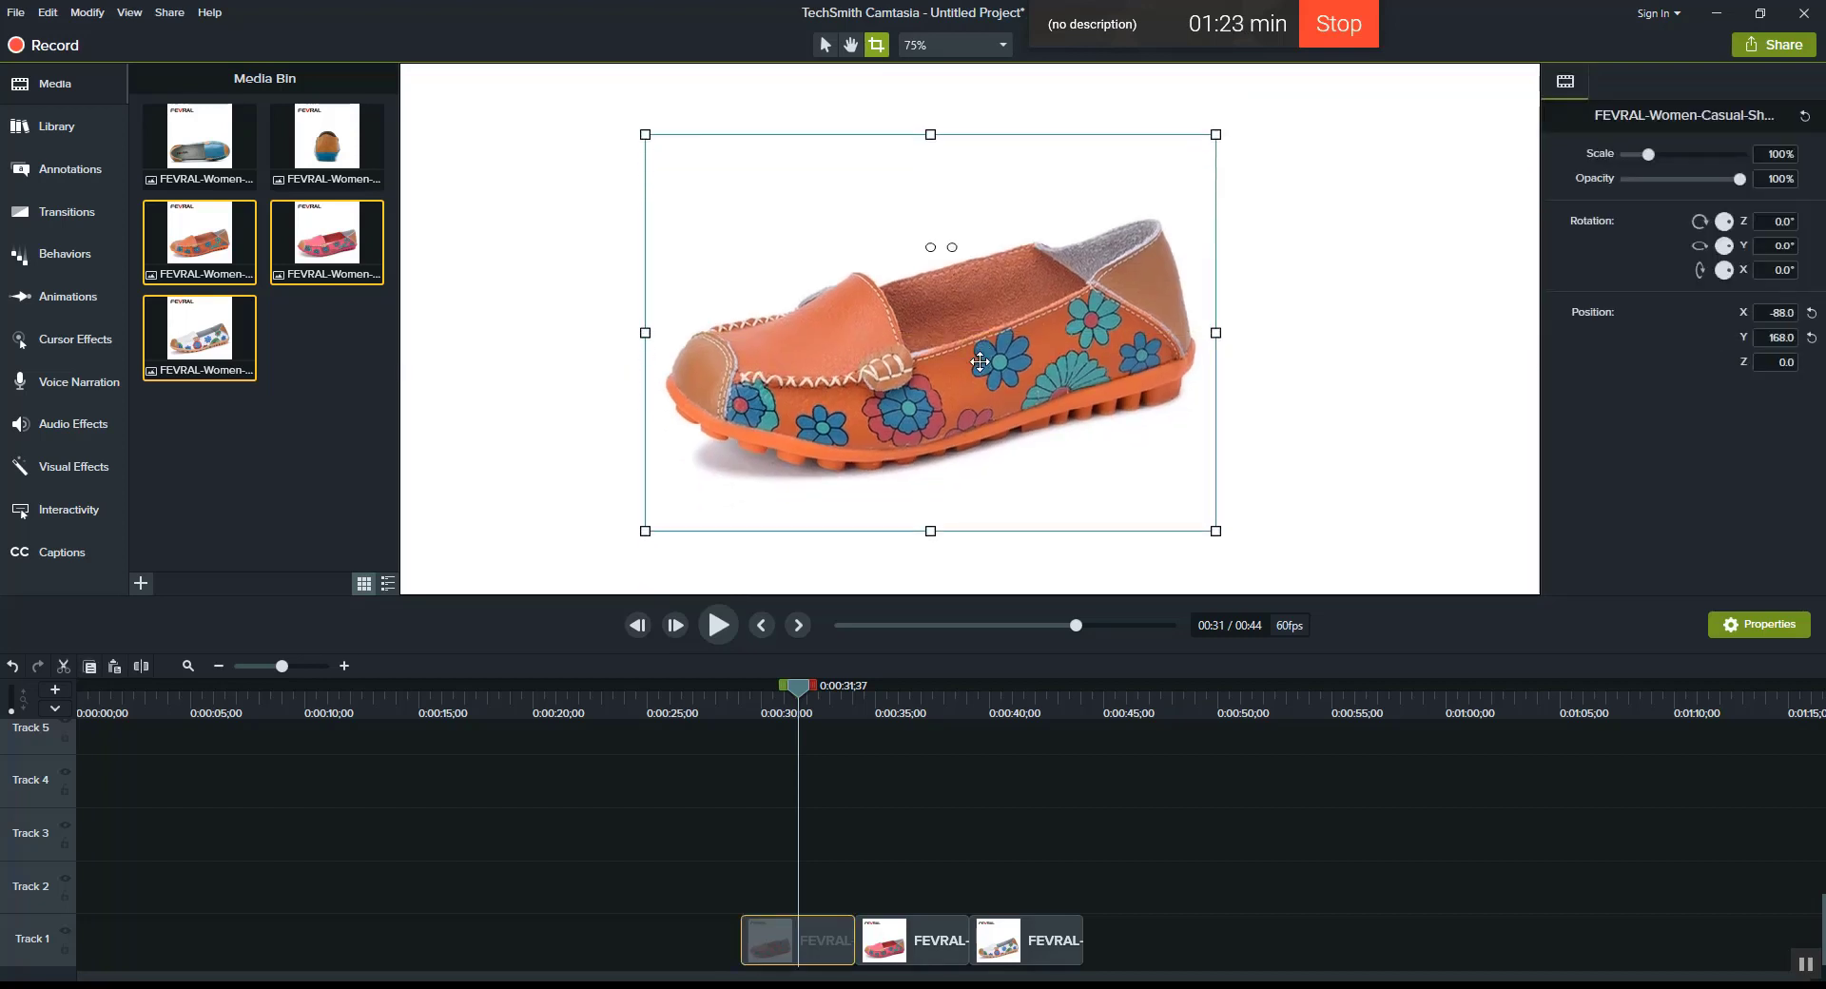
# Step: Move the cropped orange shoe image up the canvas to X -101.3, Y 320.0
pyautogui.click(851, 47)
pyautogui.moveTo(1199, 146); pyautogui.dragTo(1326, 228)
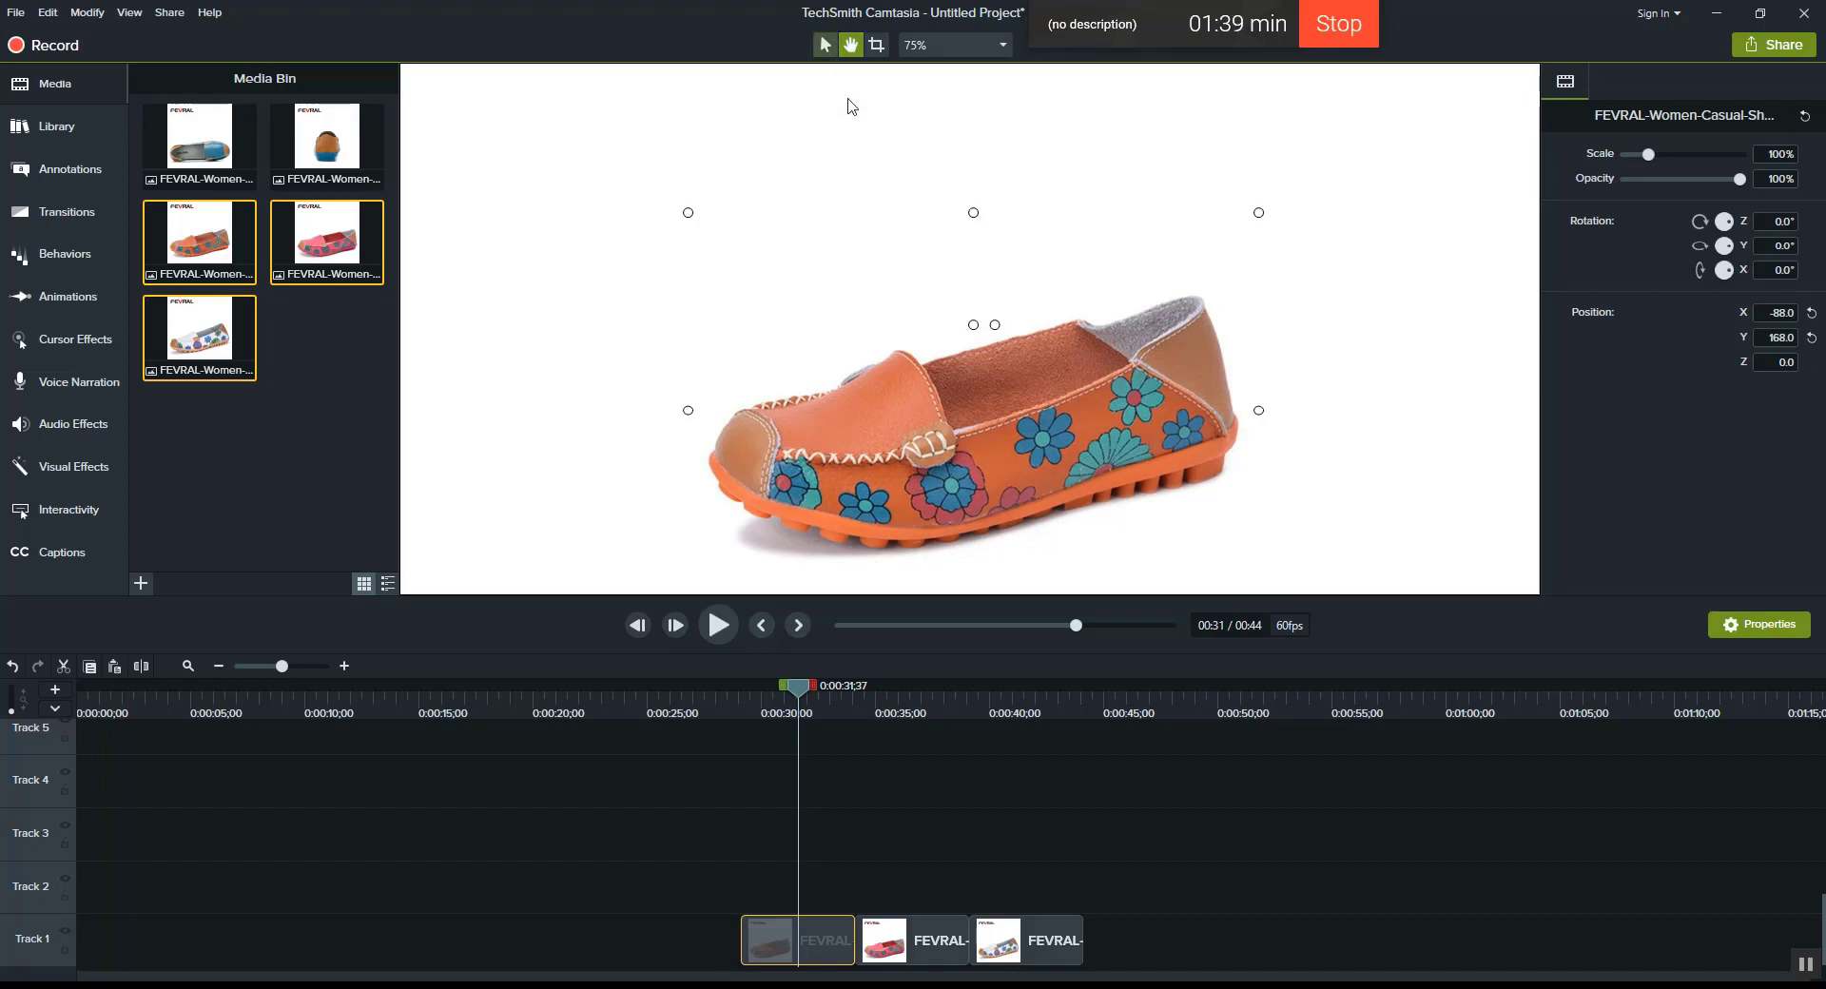
pyautogui.moveTo(908, 413); pyautogui.dragTo(899, 309)
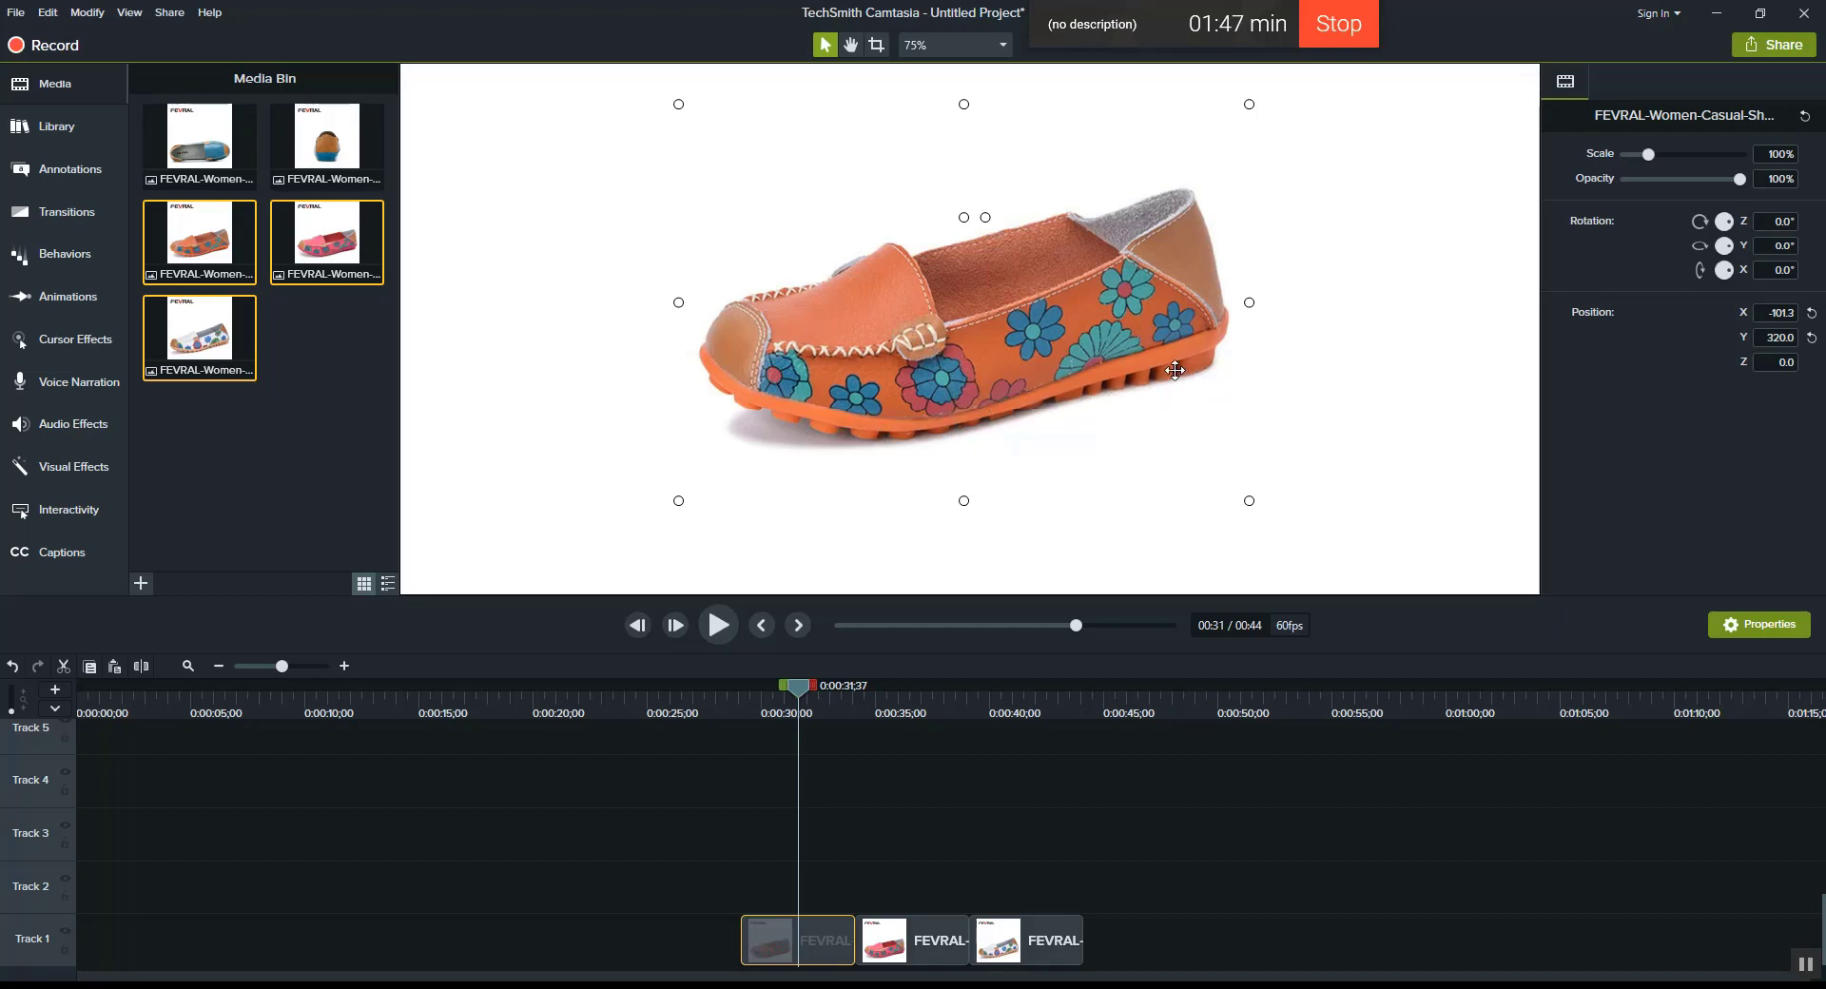
# Step: Examine the orange shoe on the canvas from toe to heel at up to 175% magnification and return to 75%
pyautogui.click(854, 53)
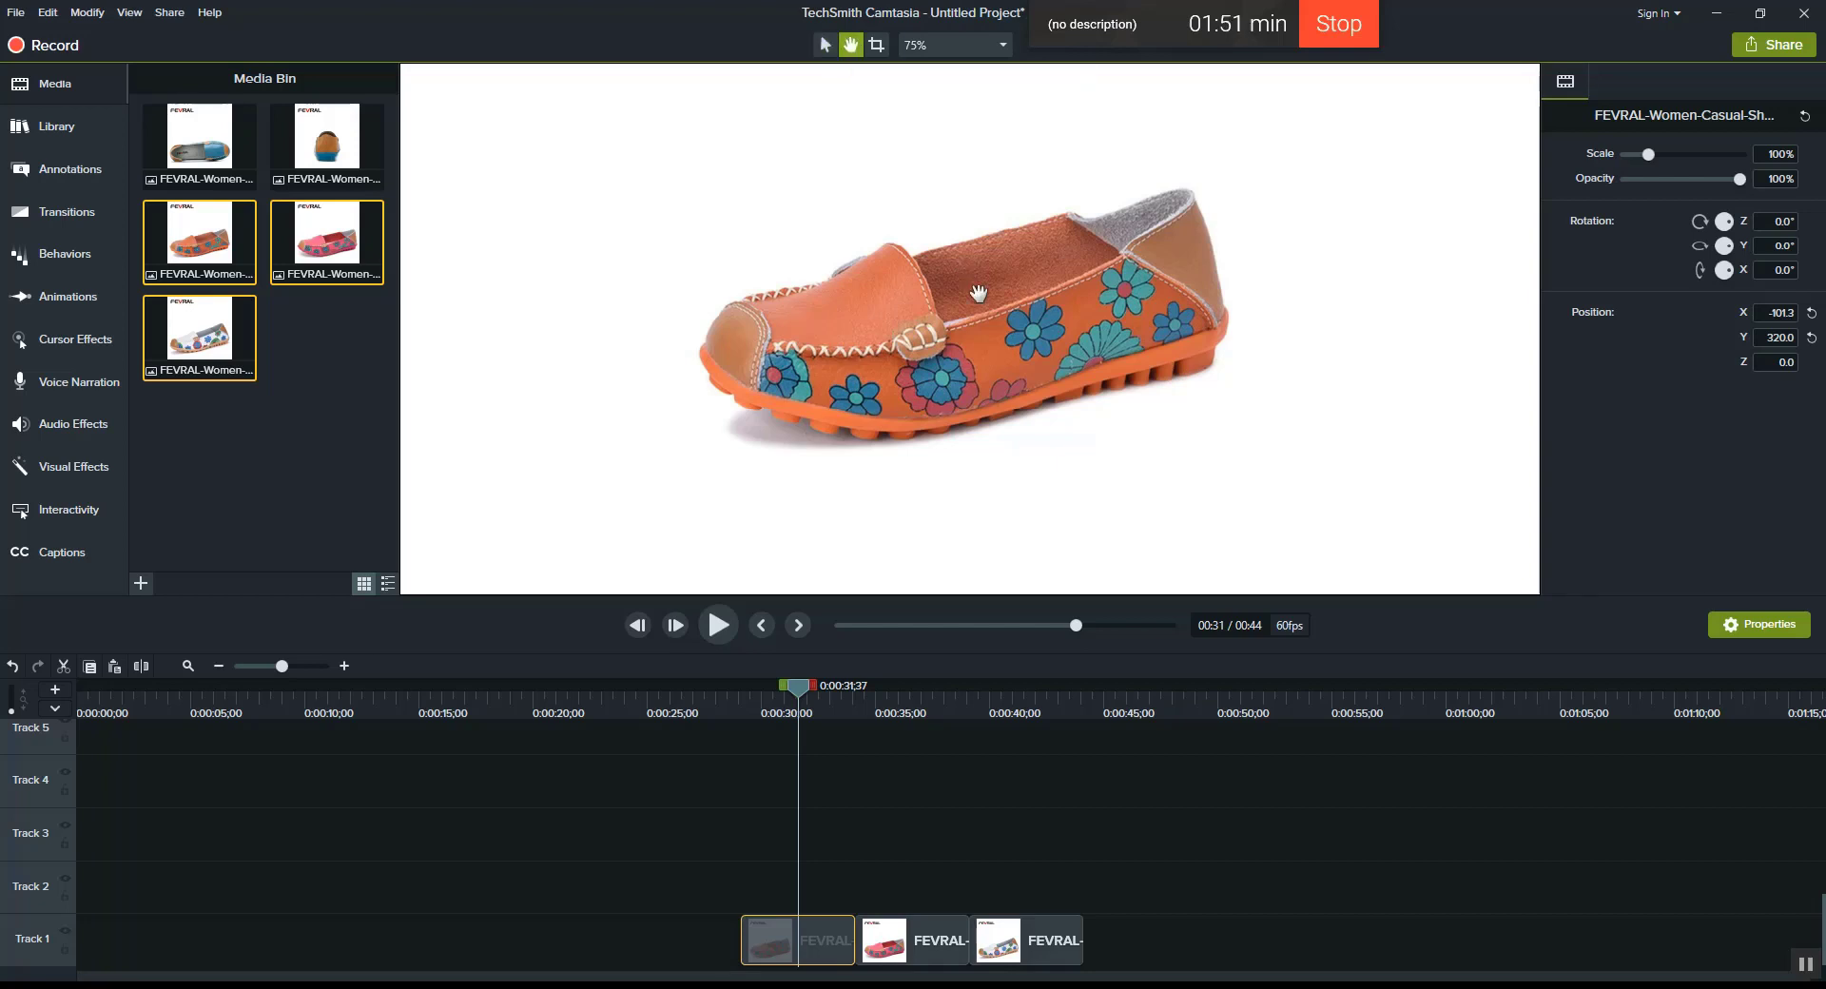
pyautogui.scroll(2, 978, 293)
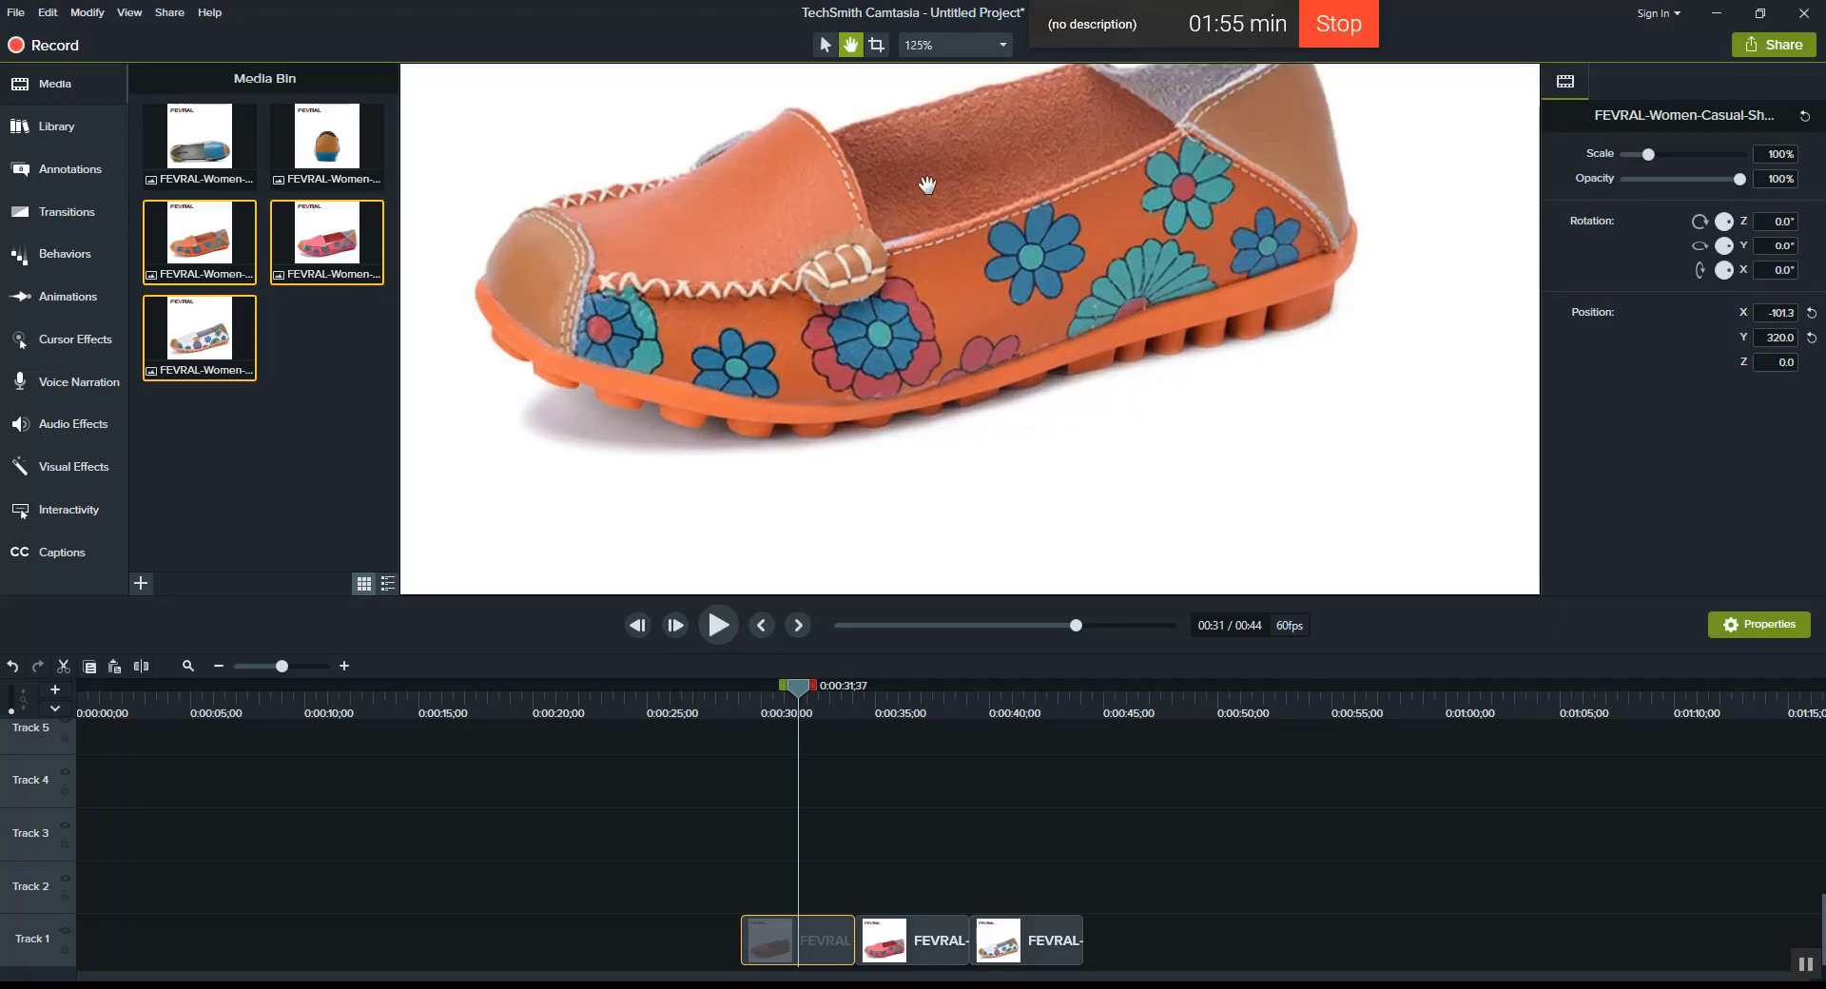
pyautogui.moveTo(927, 184); pyautogui.dragTo(932, 288)
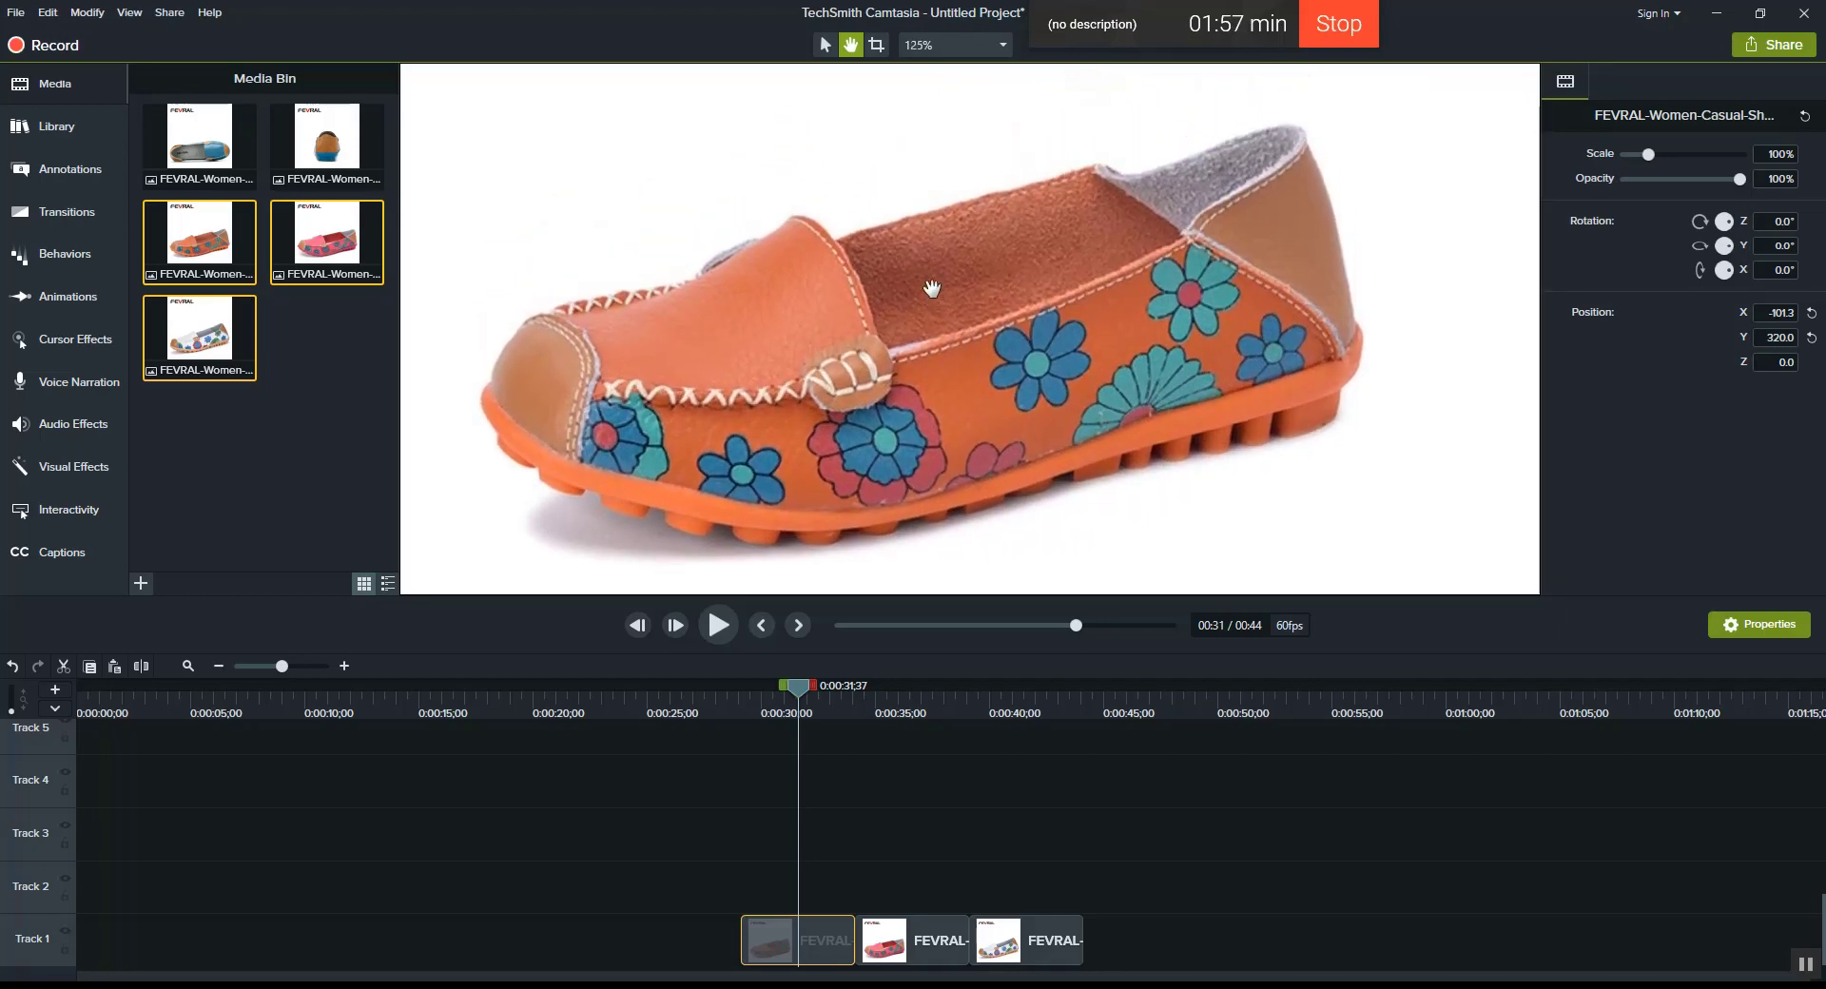
pyautogui.scroll(2, 1209, 397)
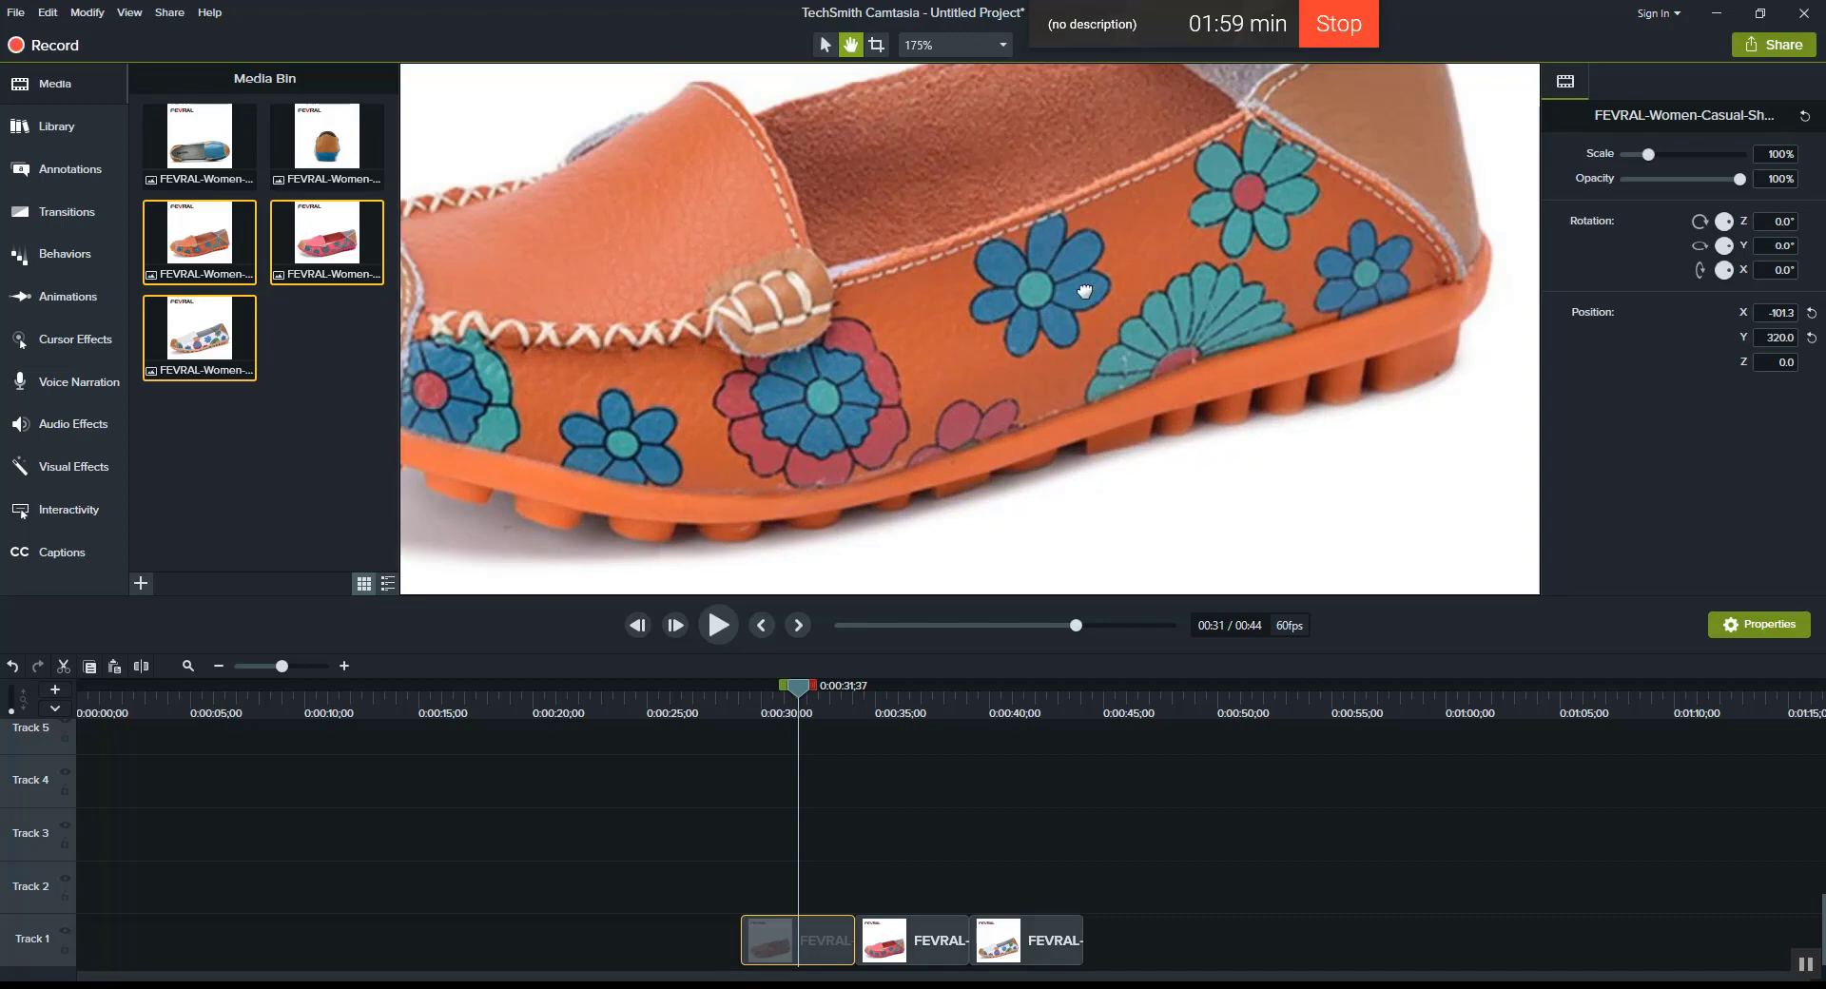
pyautogui.moveTo(1084, 291); pyautogui.dragTo(898, 382)
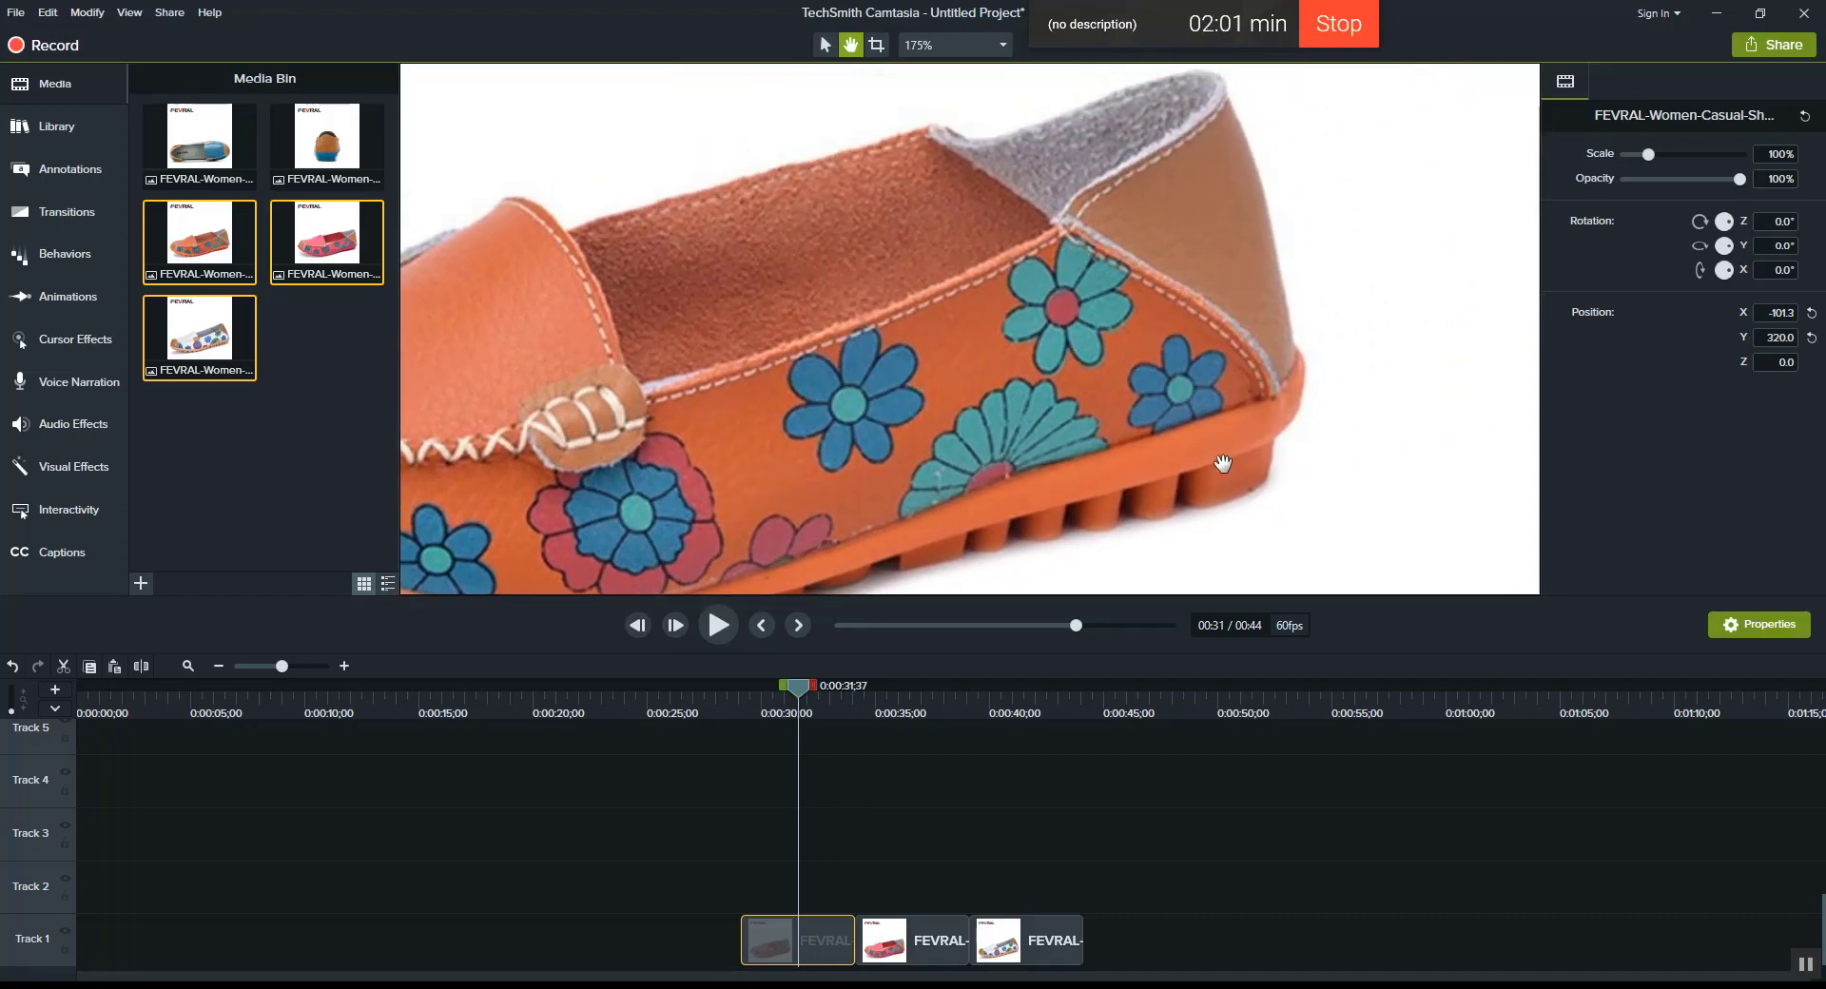
pyautogui.moveTo(1171, 214); pyautogui.dragTo(1212, 238)
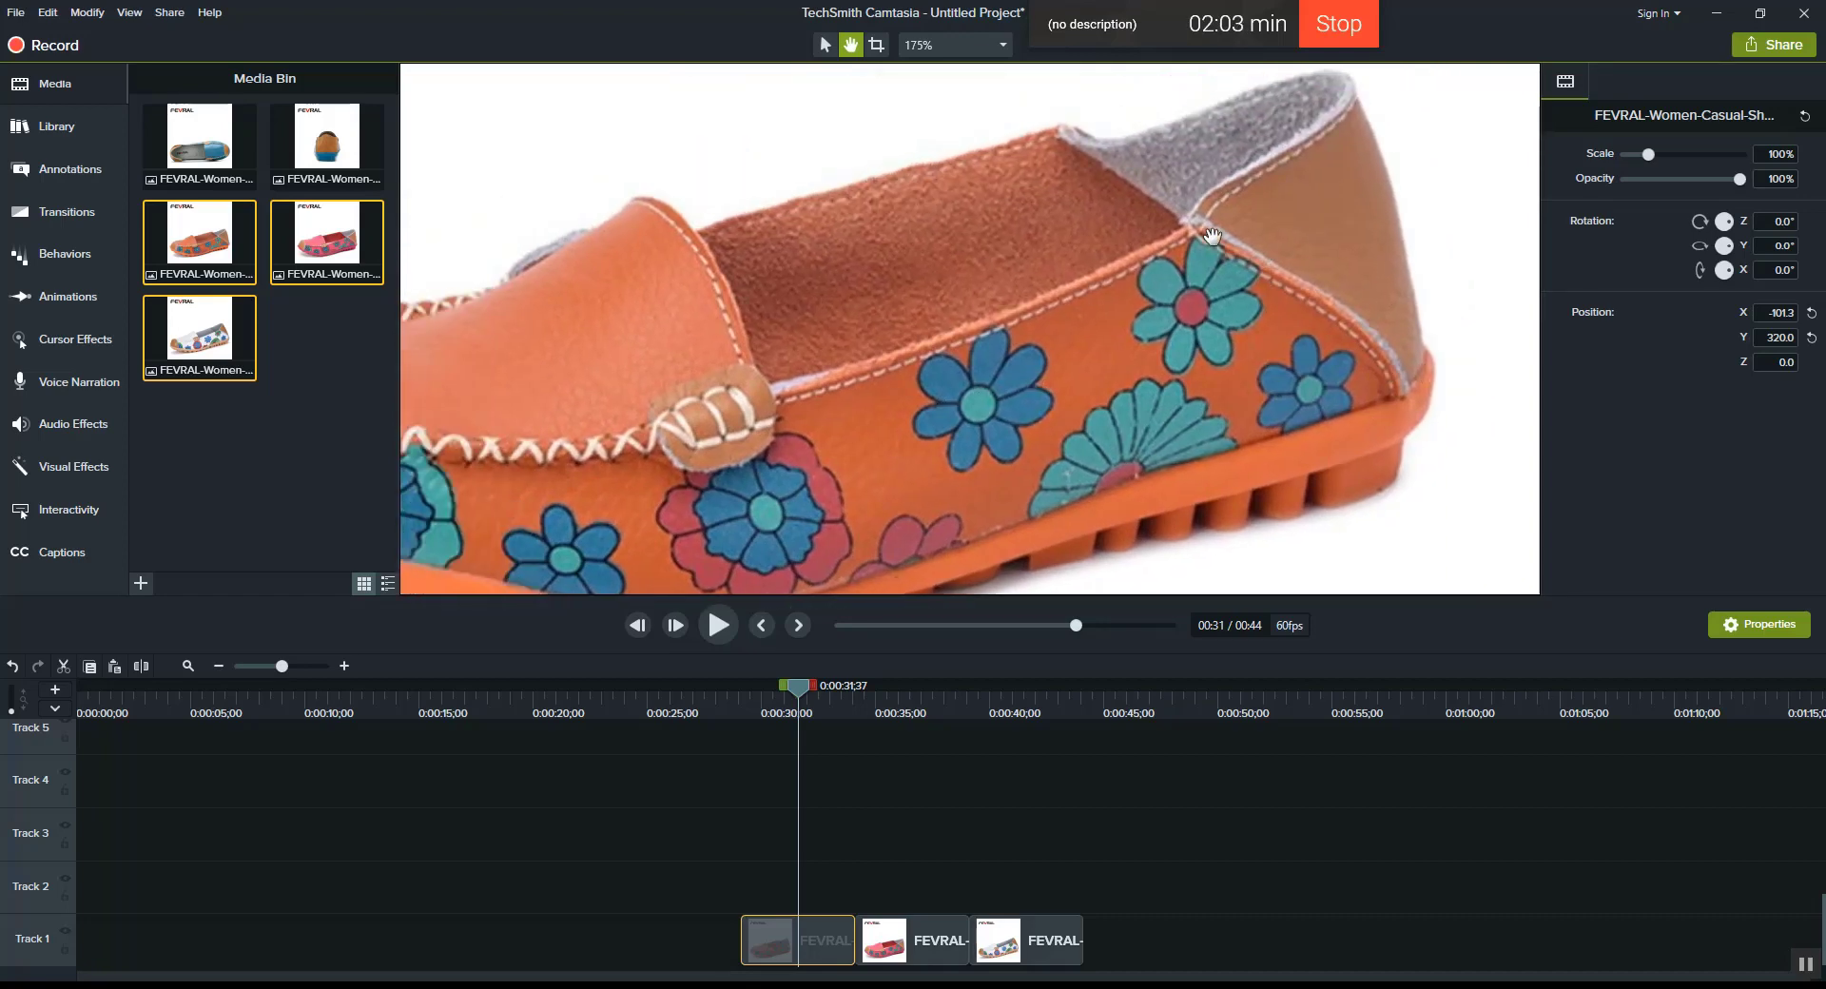
pyautogui.moveTo(989, 301)
pyautogui.mouseDown()
pyautogui.moveTo(1170, 276)
pyautogui.moveTo(1133, 301)
pyautogui.mouseUp()
pyautogui.moveTo(665, 323)
pyautogui.mouseDown()
pyautogui.moveTo(915, 312)
pyautogui.moveTo(802, 207)
pyautogui.moveTo(880, 269)
pyautogui.moveTo(834, 244)
pyautogui.mouseUp()
pyautogui.scroll(-3, 848, 225)
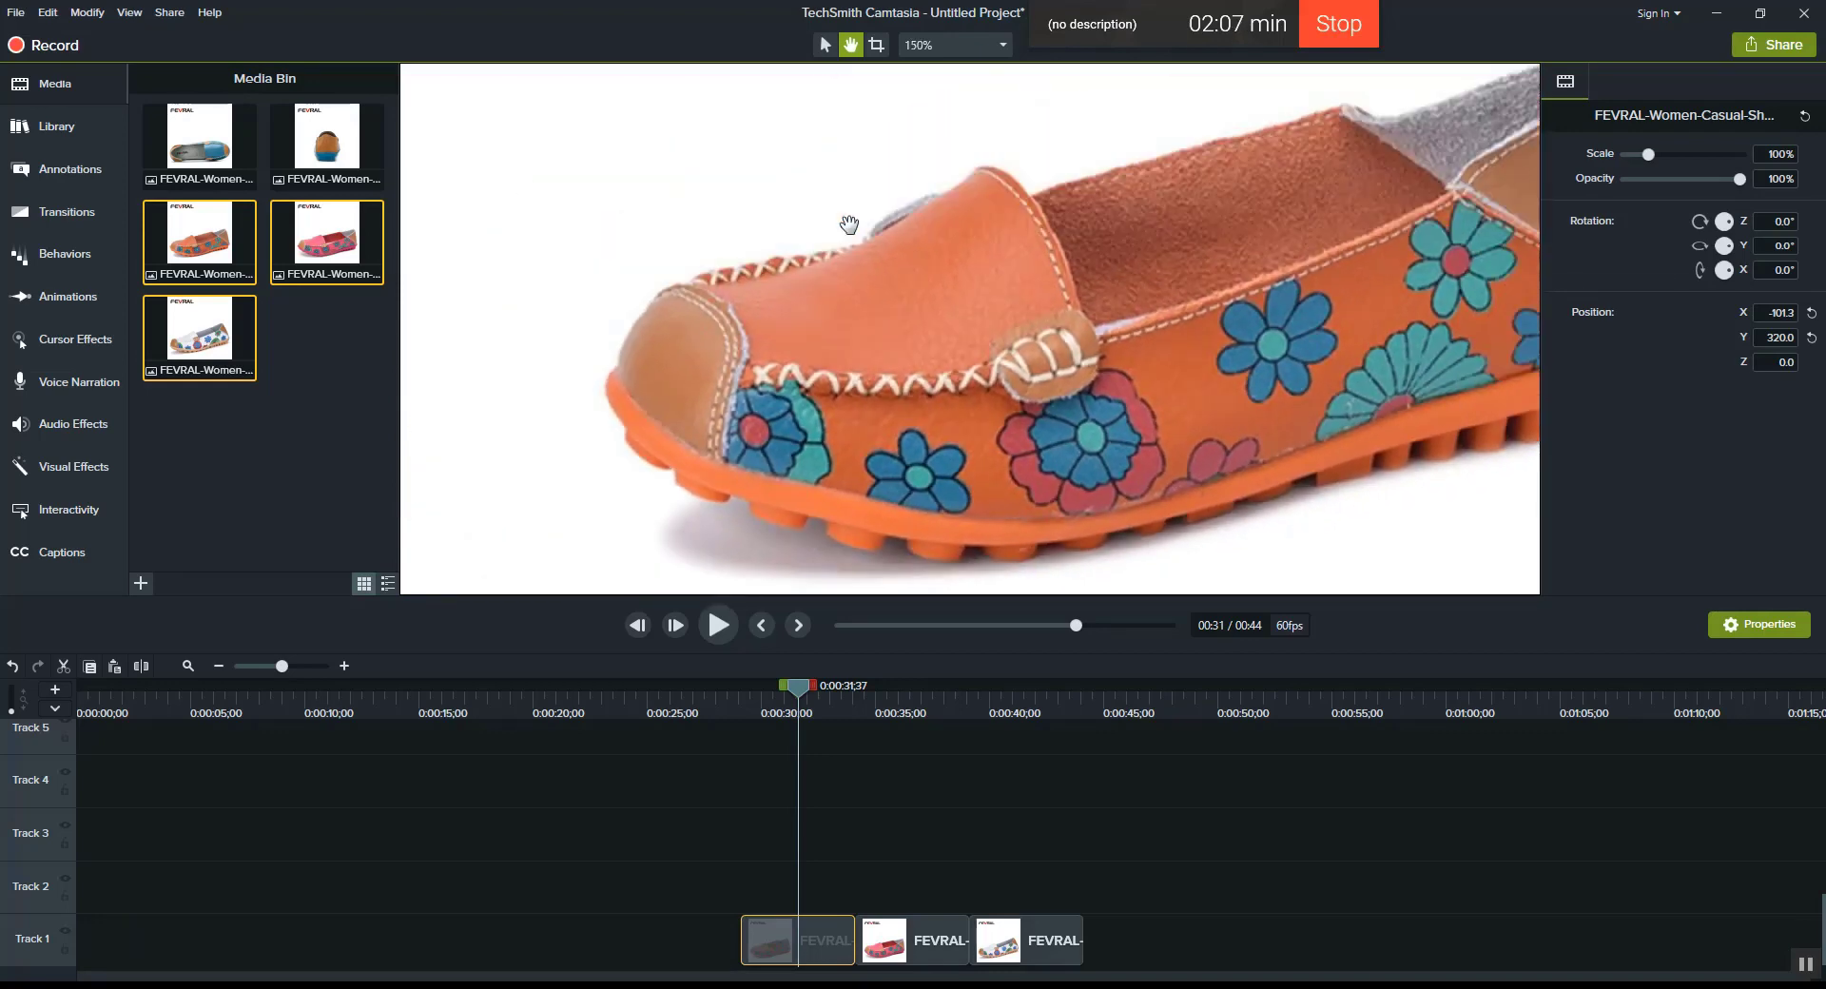
pyautogui.scroll(-1, 1171, 400)
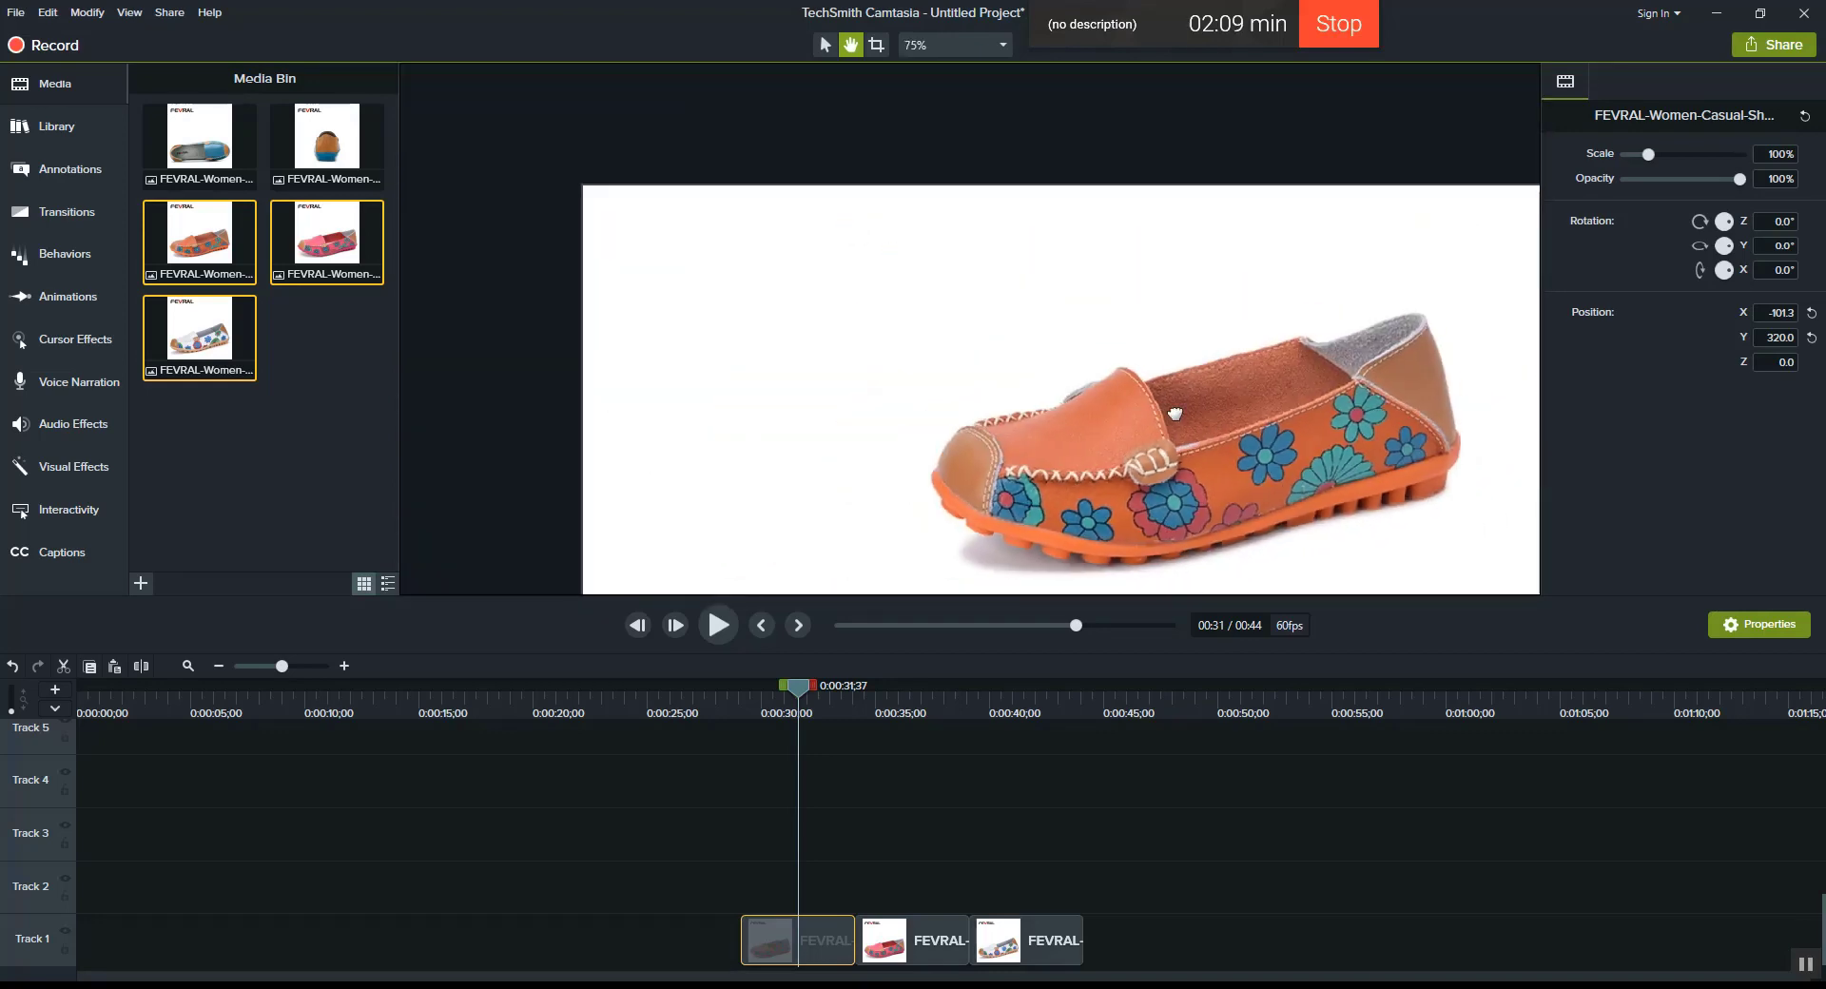
pyautogui.moveTo(1033, 311); pyautogui.dragTo(1027, 306)
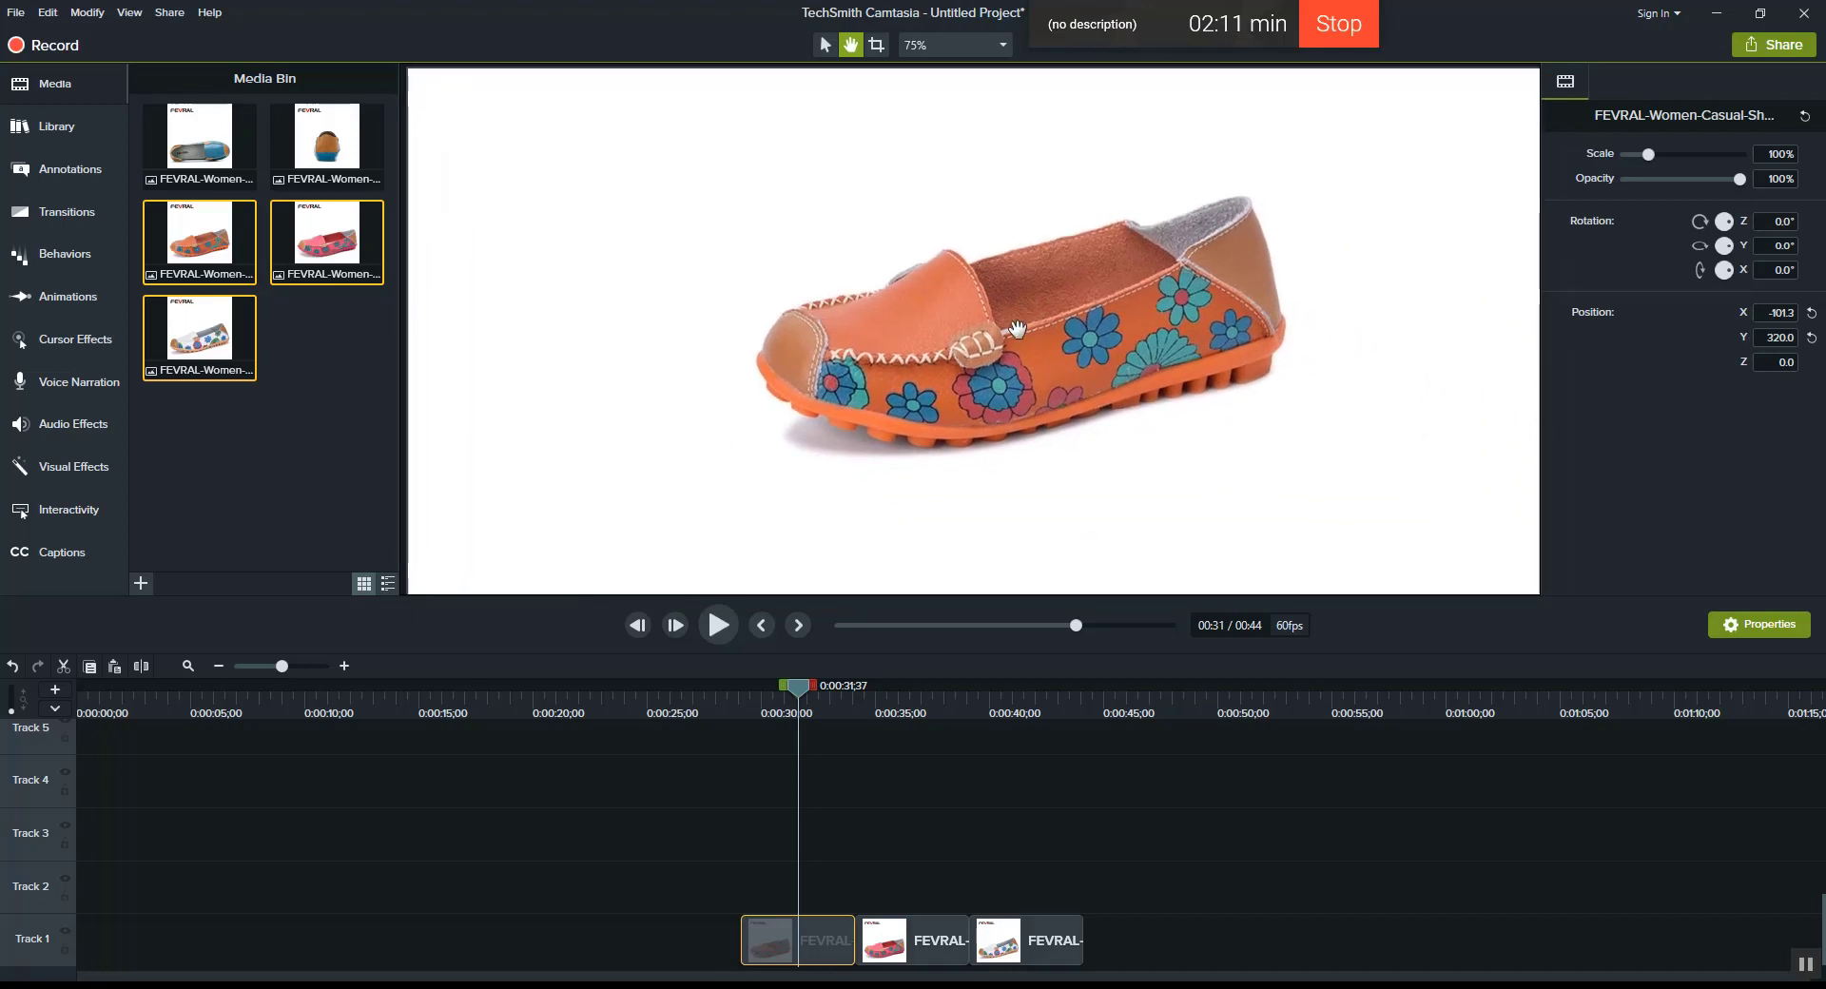
# Step: Reposition the orange shoe image on the canvas to X -233.3, Y 293.3
pyautogui.click(826, 48)
pyautogui.moveTo(1115, 319); pyautogui.dragTo(970, 375)
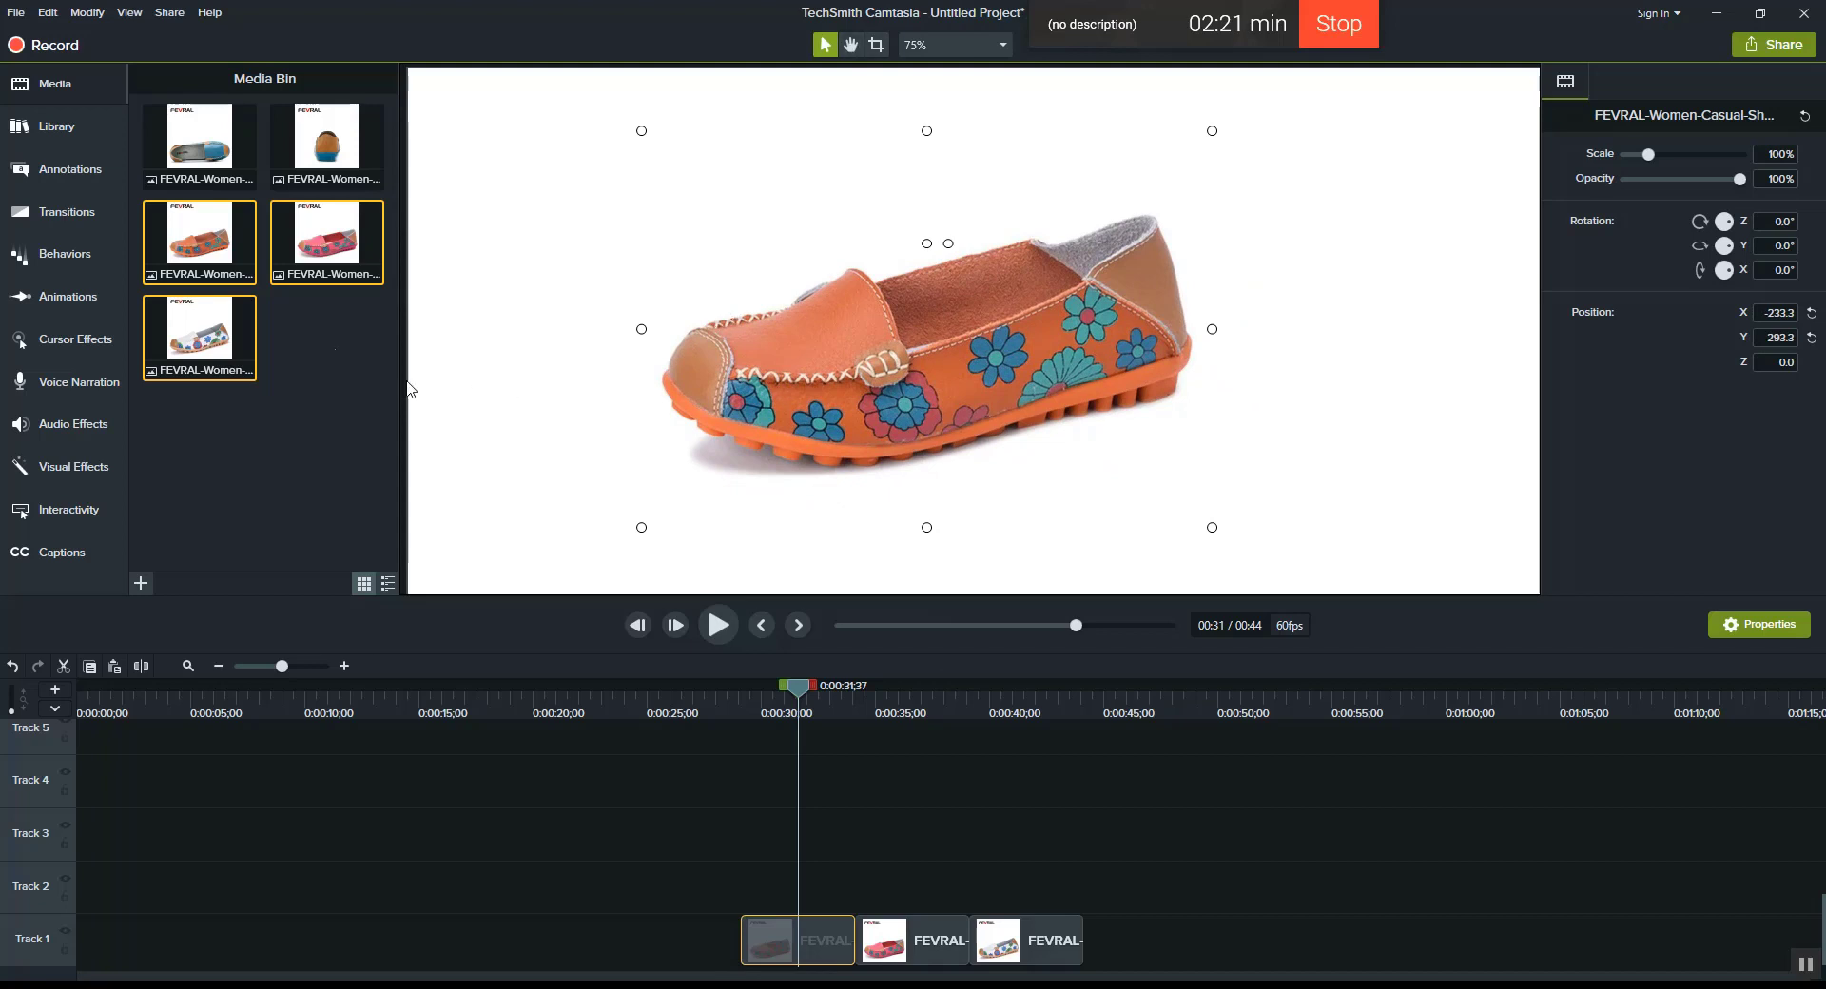
# Step: Add a Barn door transition between the orange and pink shoe clips on Track 1
pyautogui.click(64, 215)
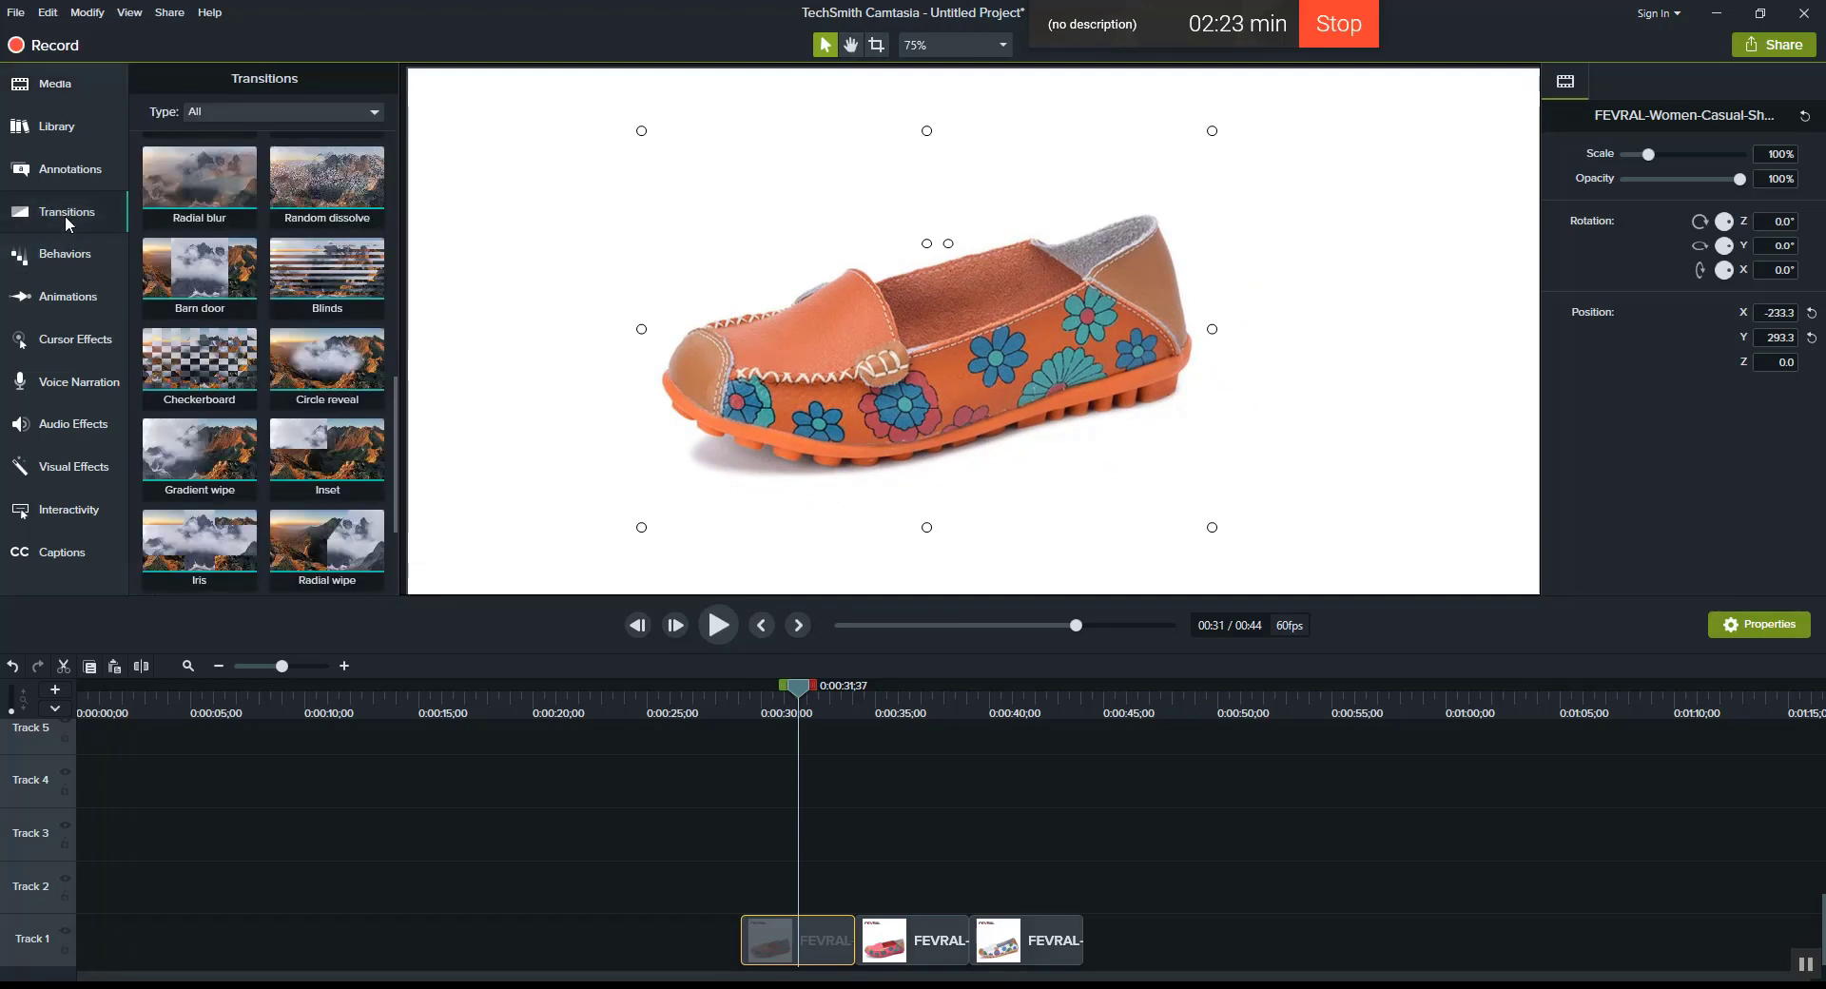
pyautogui.moveTo(203, 203)
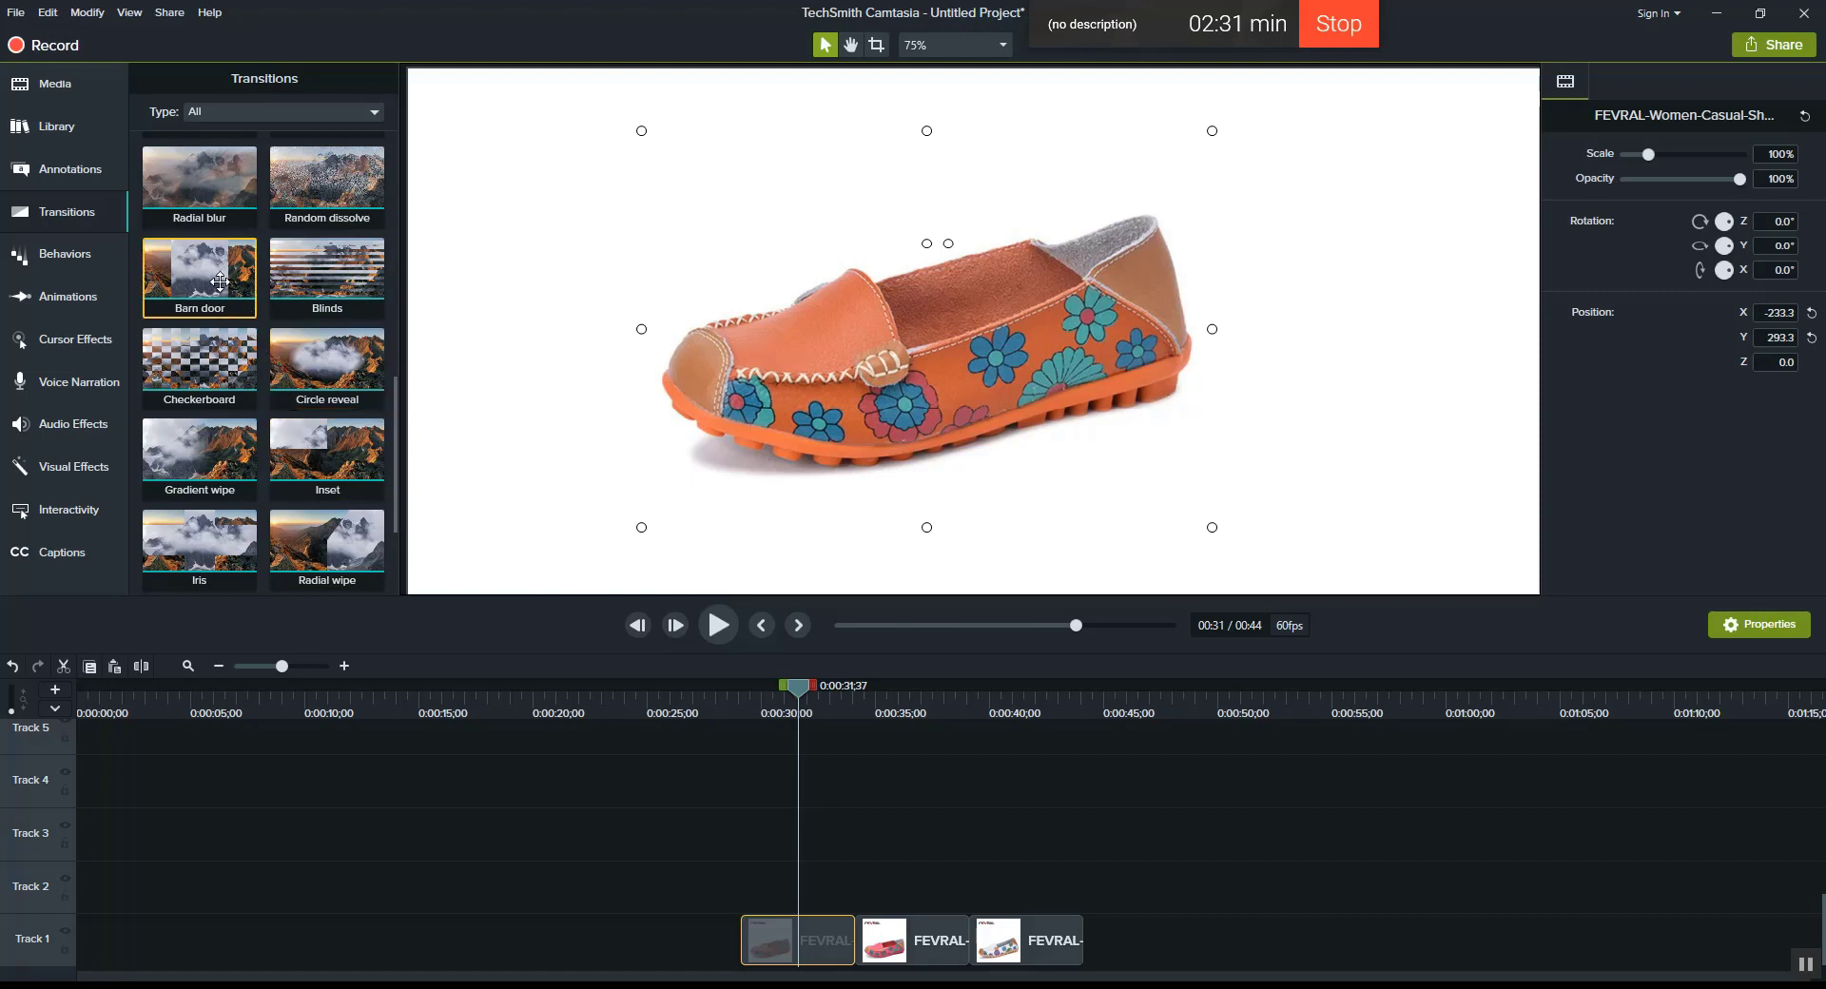
pyautogui.moveTo(200, 272); pyautogui.dragTo(837, 950)
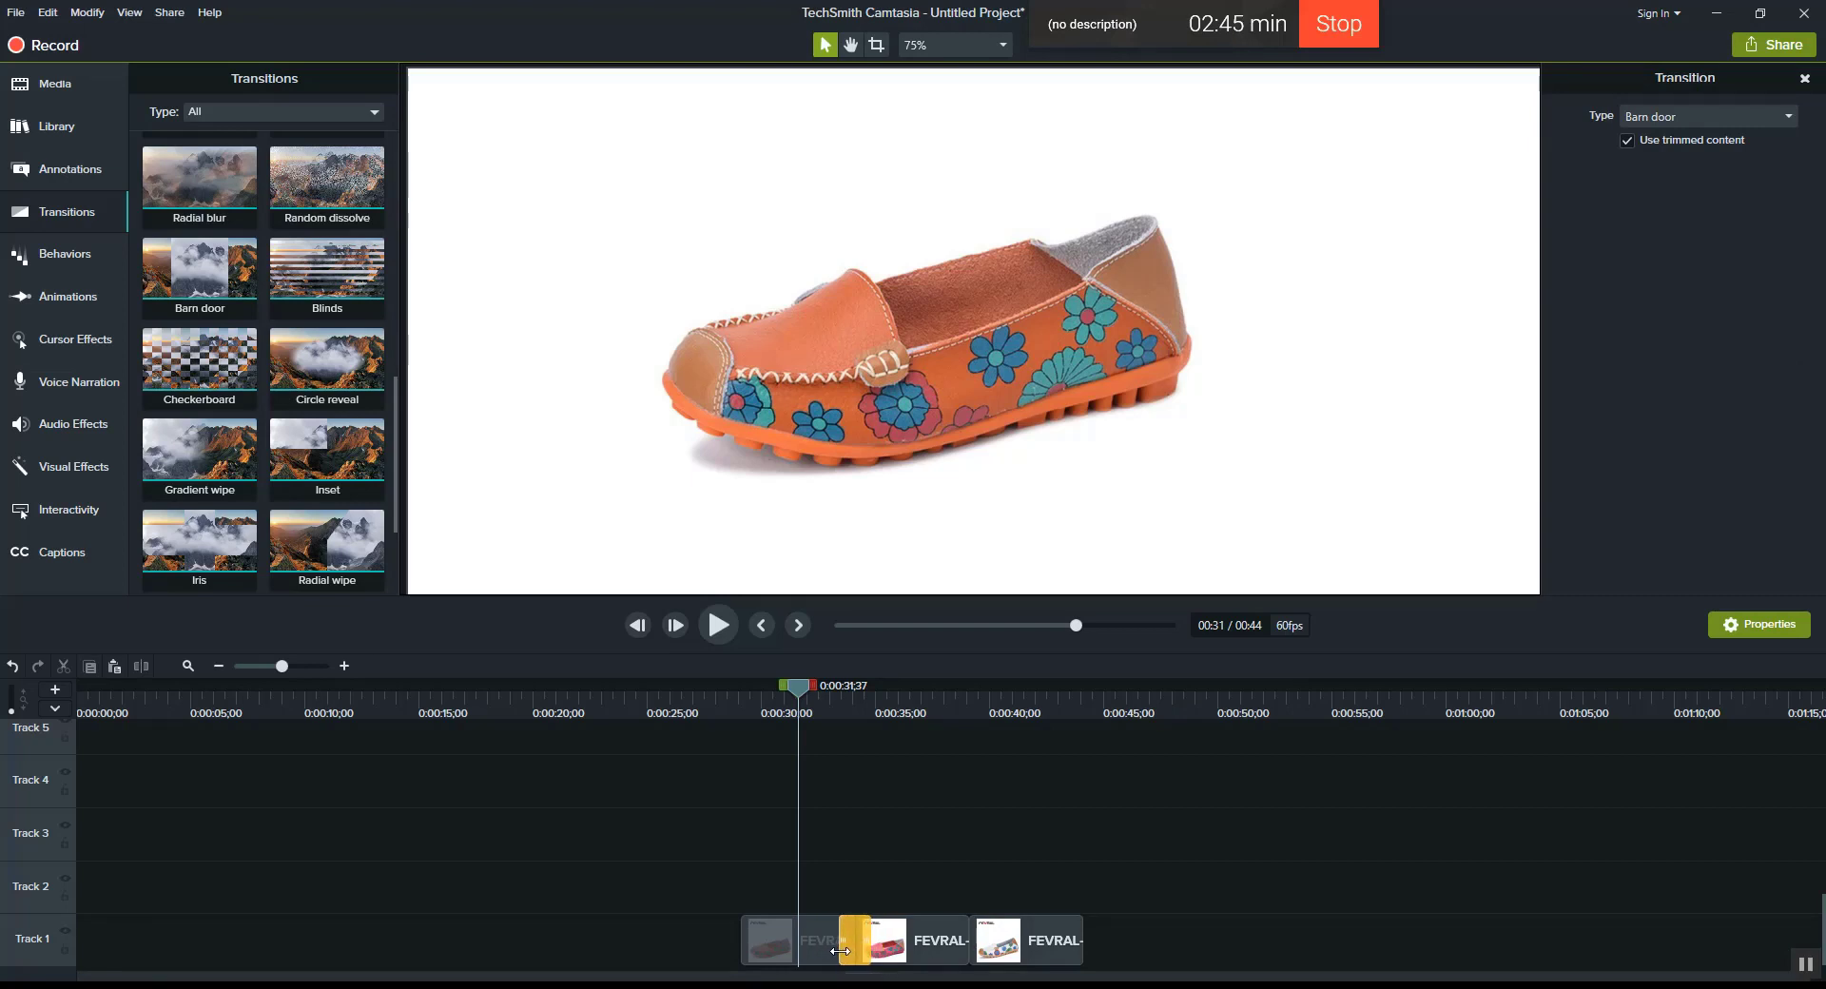
# Step: Move the pink shoe image to X -96.0, Y 200.0 and the white shoe image to X -113.3, Y 301.3
pyautogui.moveTo(793, 688); pyautogui.dragTo(870, 688)
pyautogui.click(946, 456)
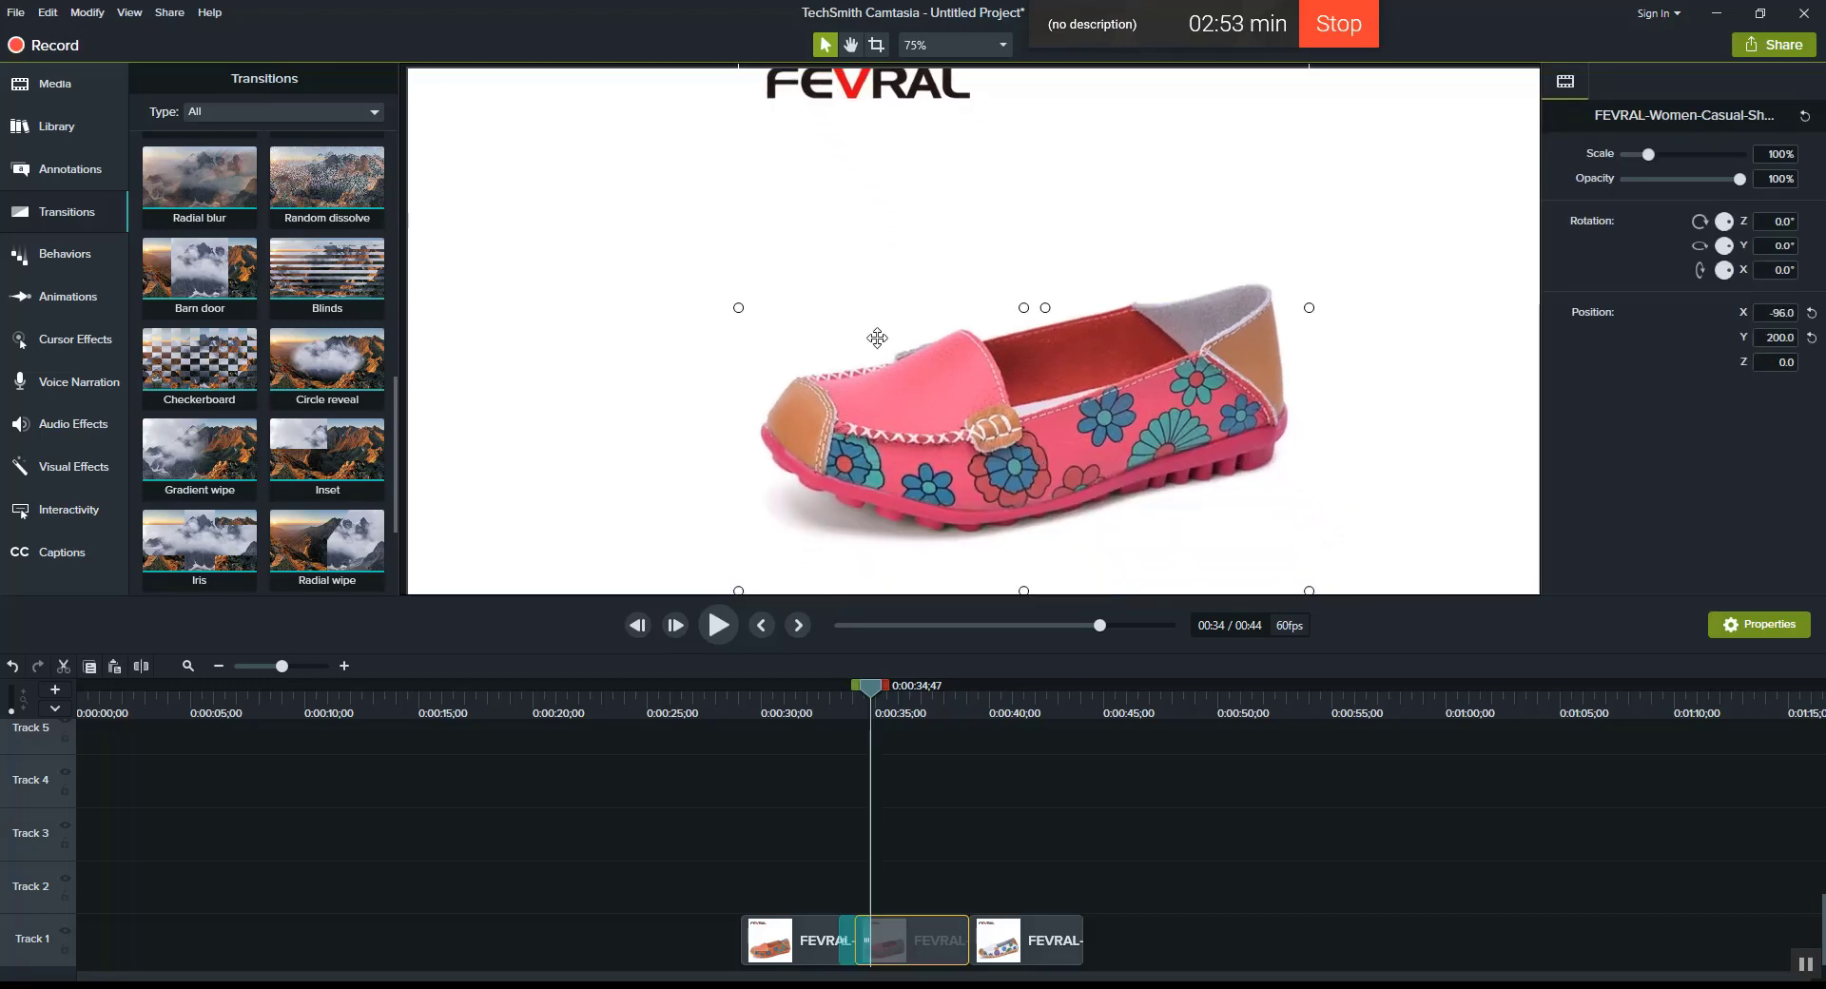
pyautogui.click(1028, 939)
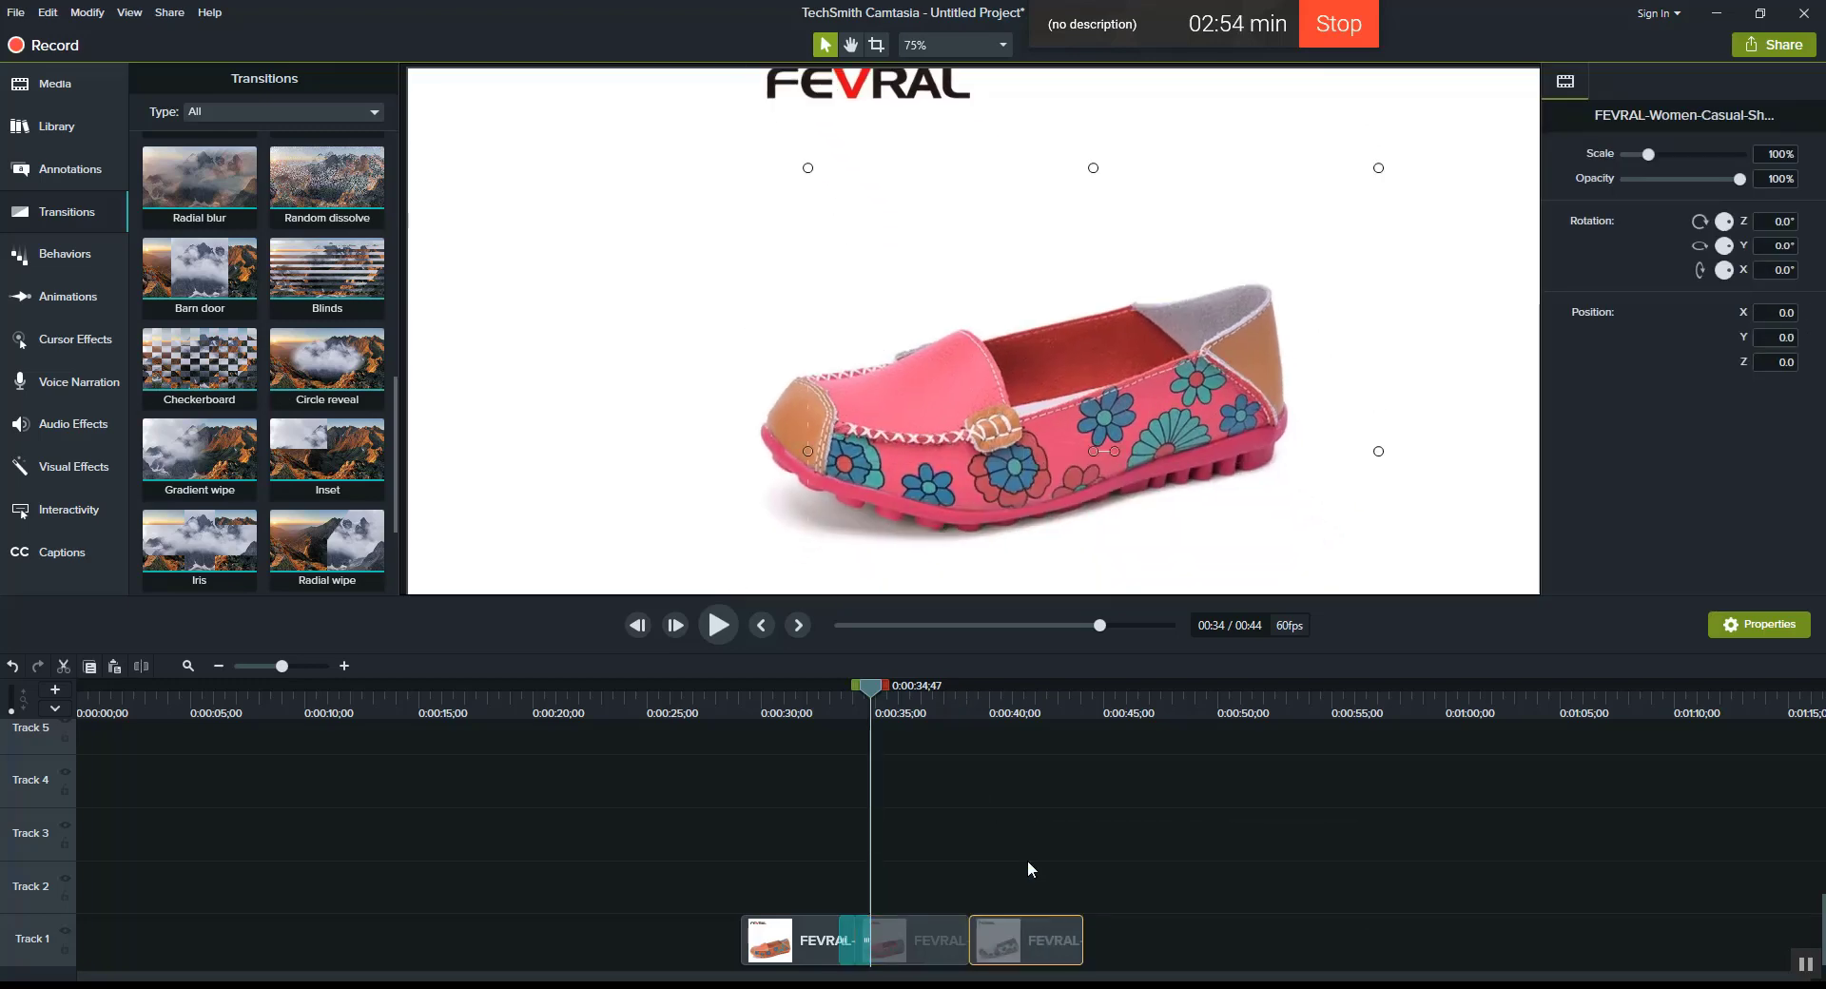
pyautogui.click(1024, 709)
pyautogui.moveTo(999, 477); pyautogui.dragTo(918, 262)
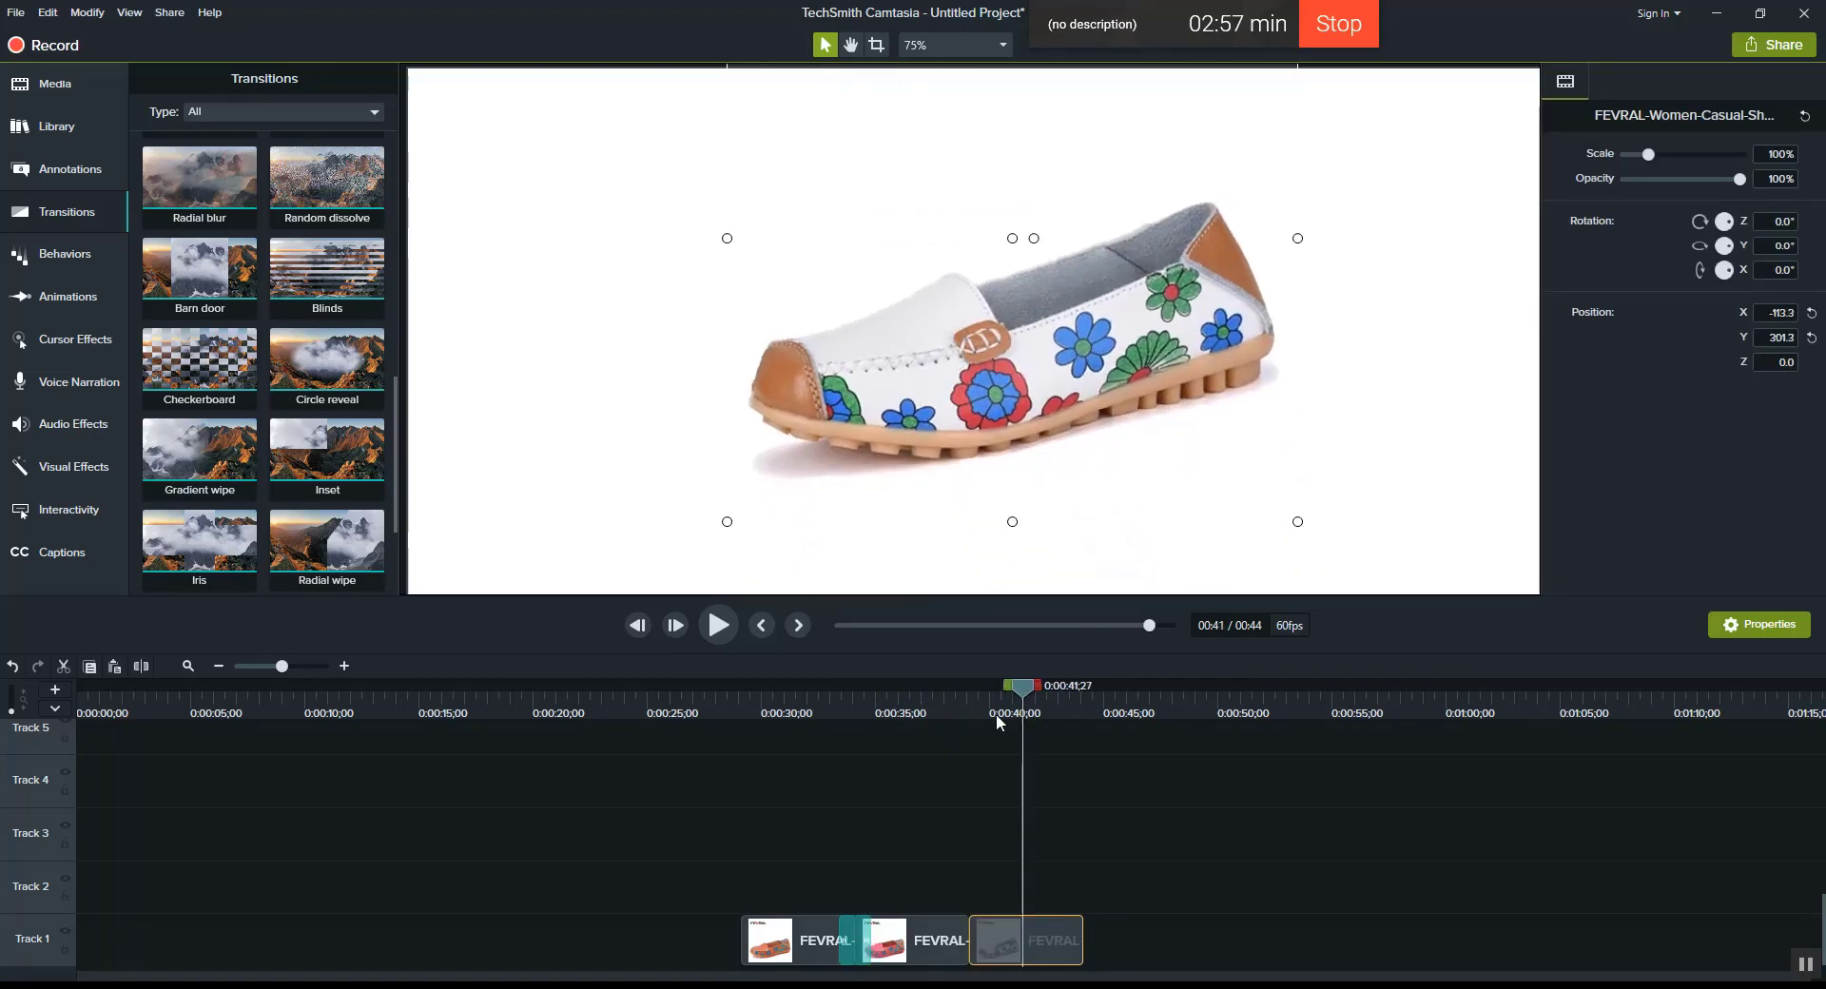
# Step: Add a Radial wipe transition between the pink and white shoe clips and scrub across it
pyautogui.click(849, 708)
pyautogui.moveTo(821, 720); pyautogui.dragTo(960, 738)
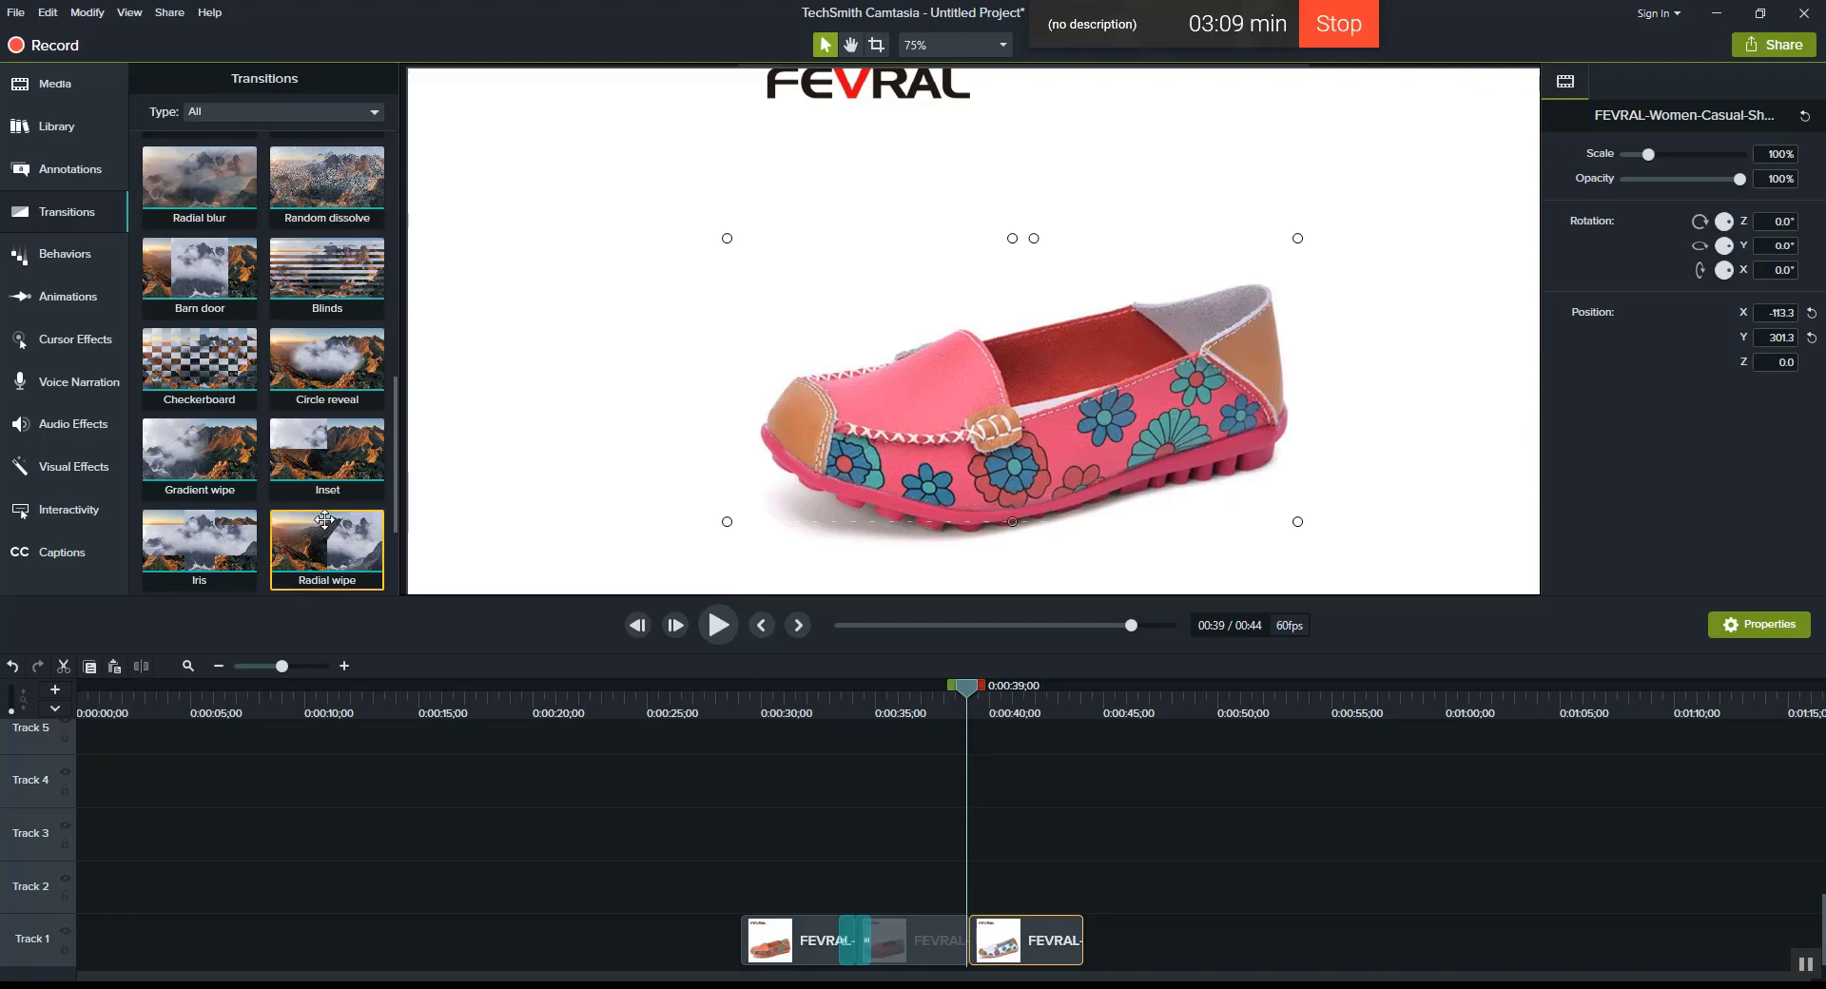
pyautogui.scroll(-1, 324, 519)
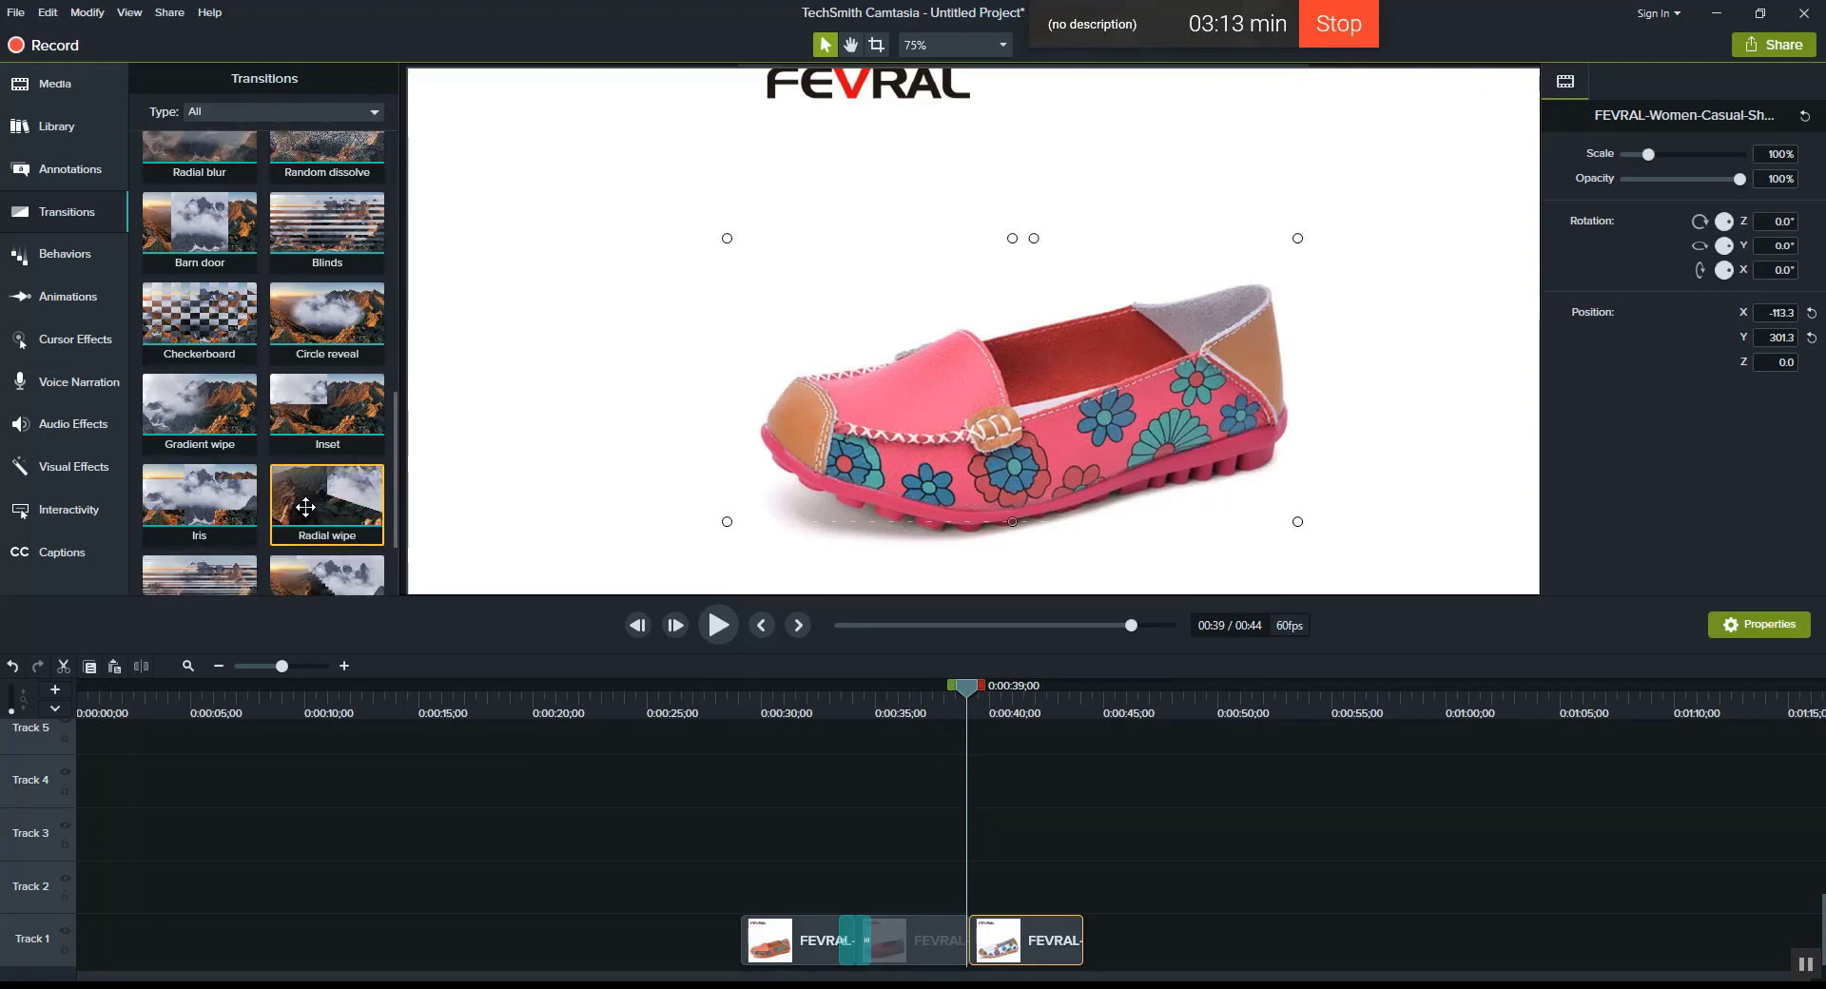
pyautogui.moveTo(305, 507); pyautogui.dragTo(970, 936)
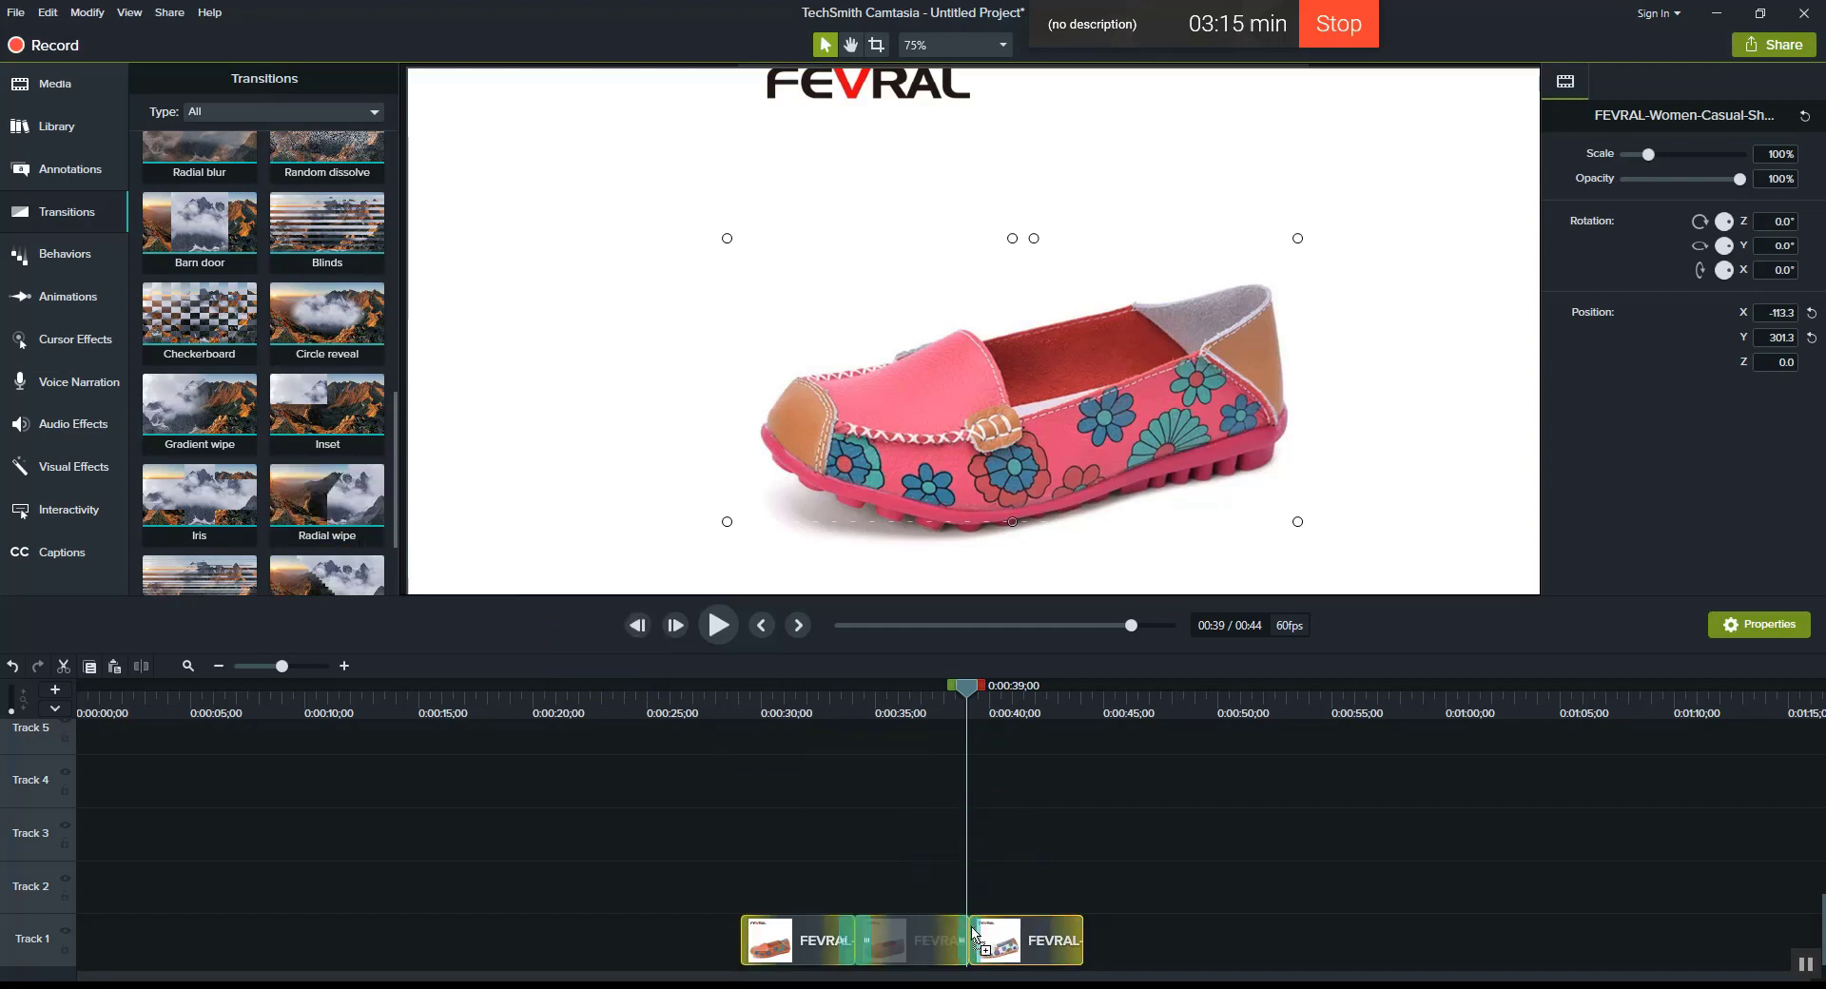
pyautogui.moveTo(963, 698)
pyautogui.mouseDown()
pyautogui.moveTo(910, 693)
pyautogui.moveTo(990, 698)
pyautogui.mouseUp()
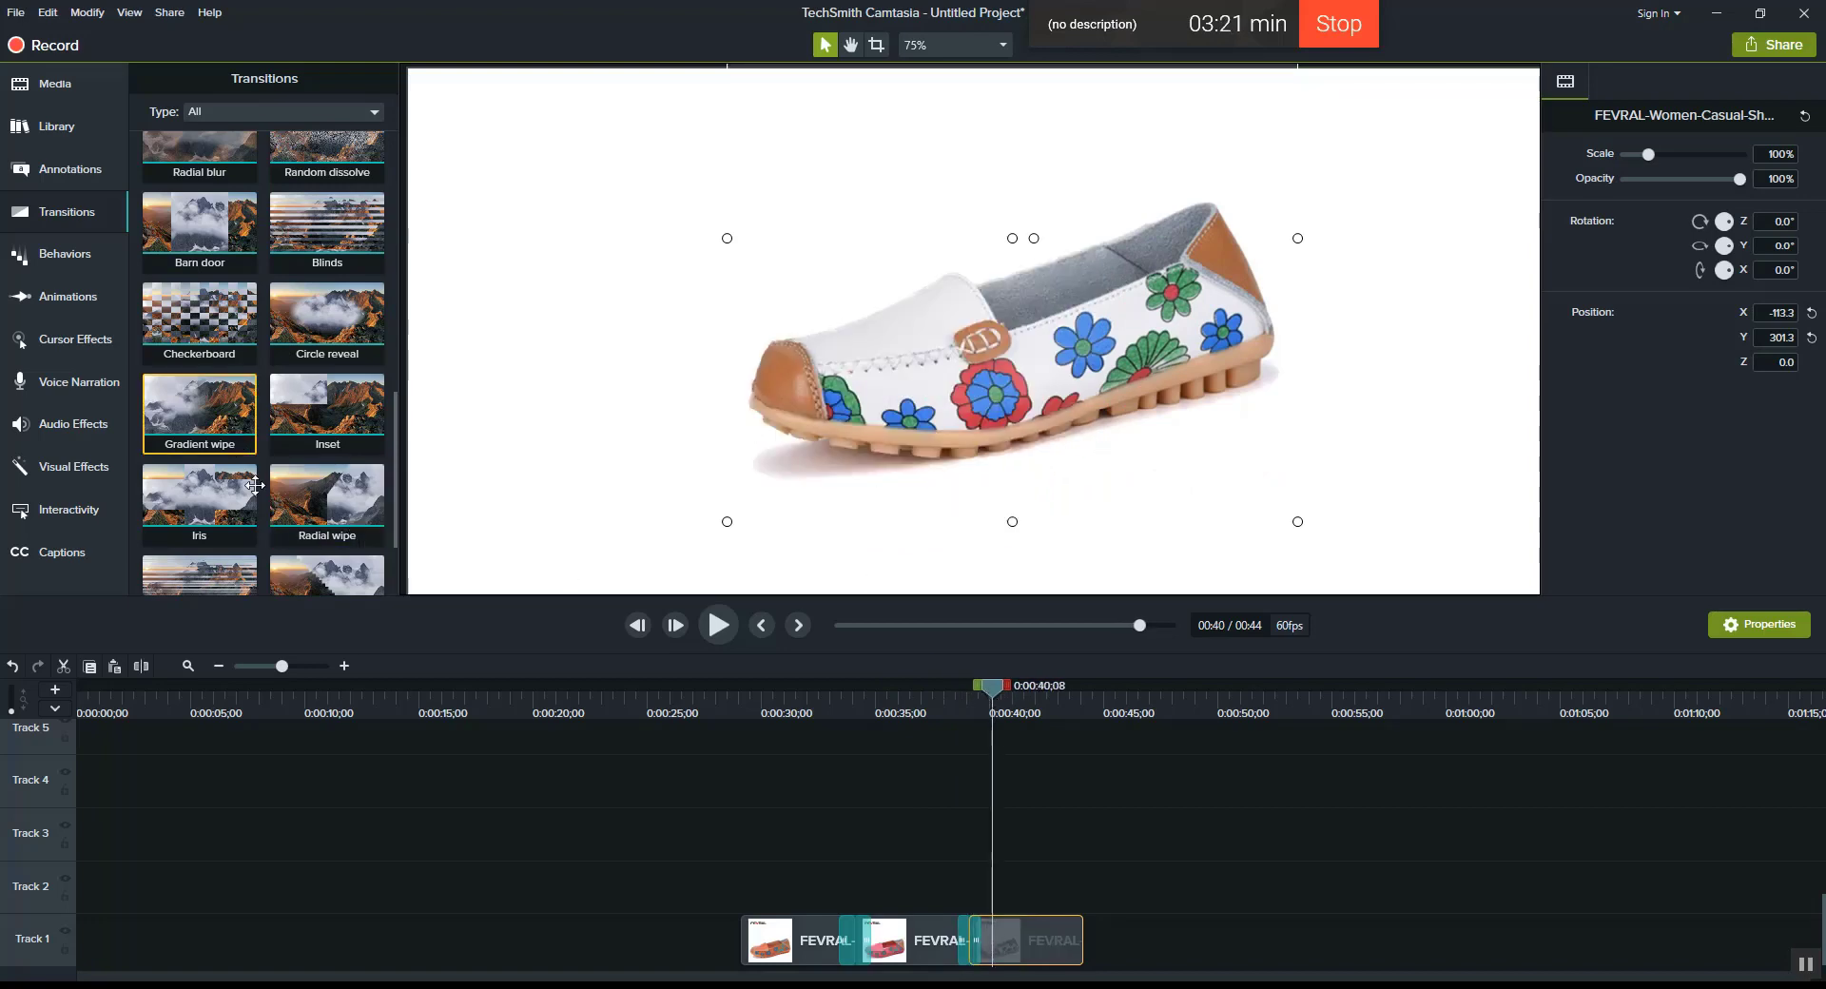
pyautogui.scroll(-3, 340, 574)
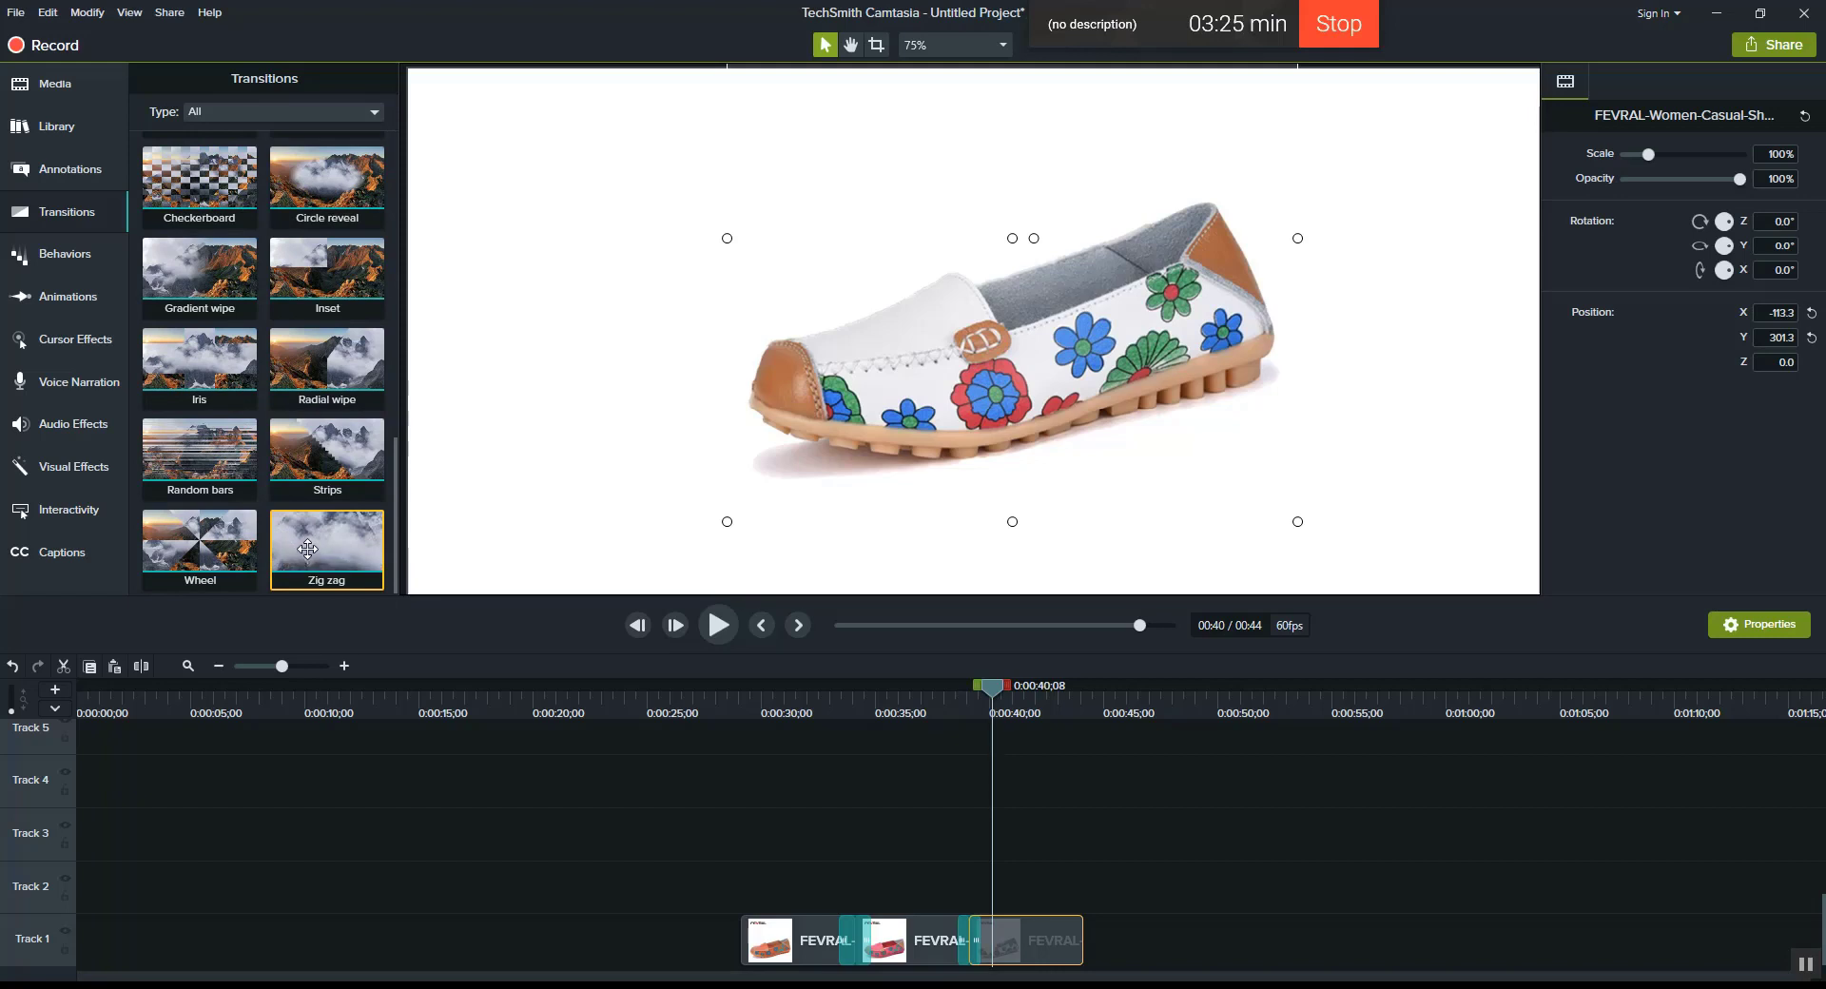
pyautogui.click(961, 941)
pyautogui.rightClick(962, 942)
pyautogui.click(930, 895)
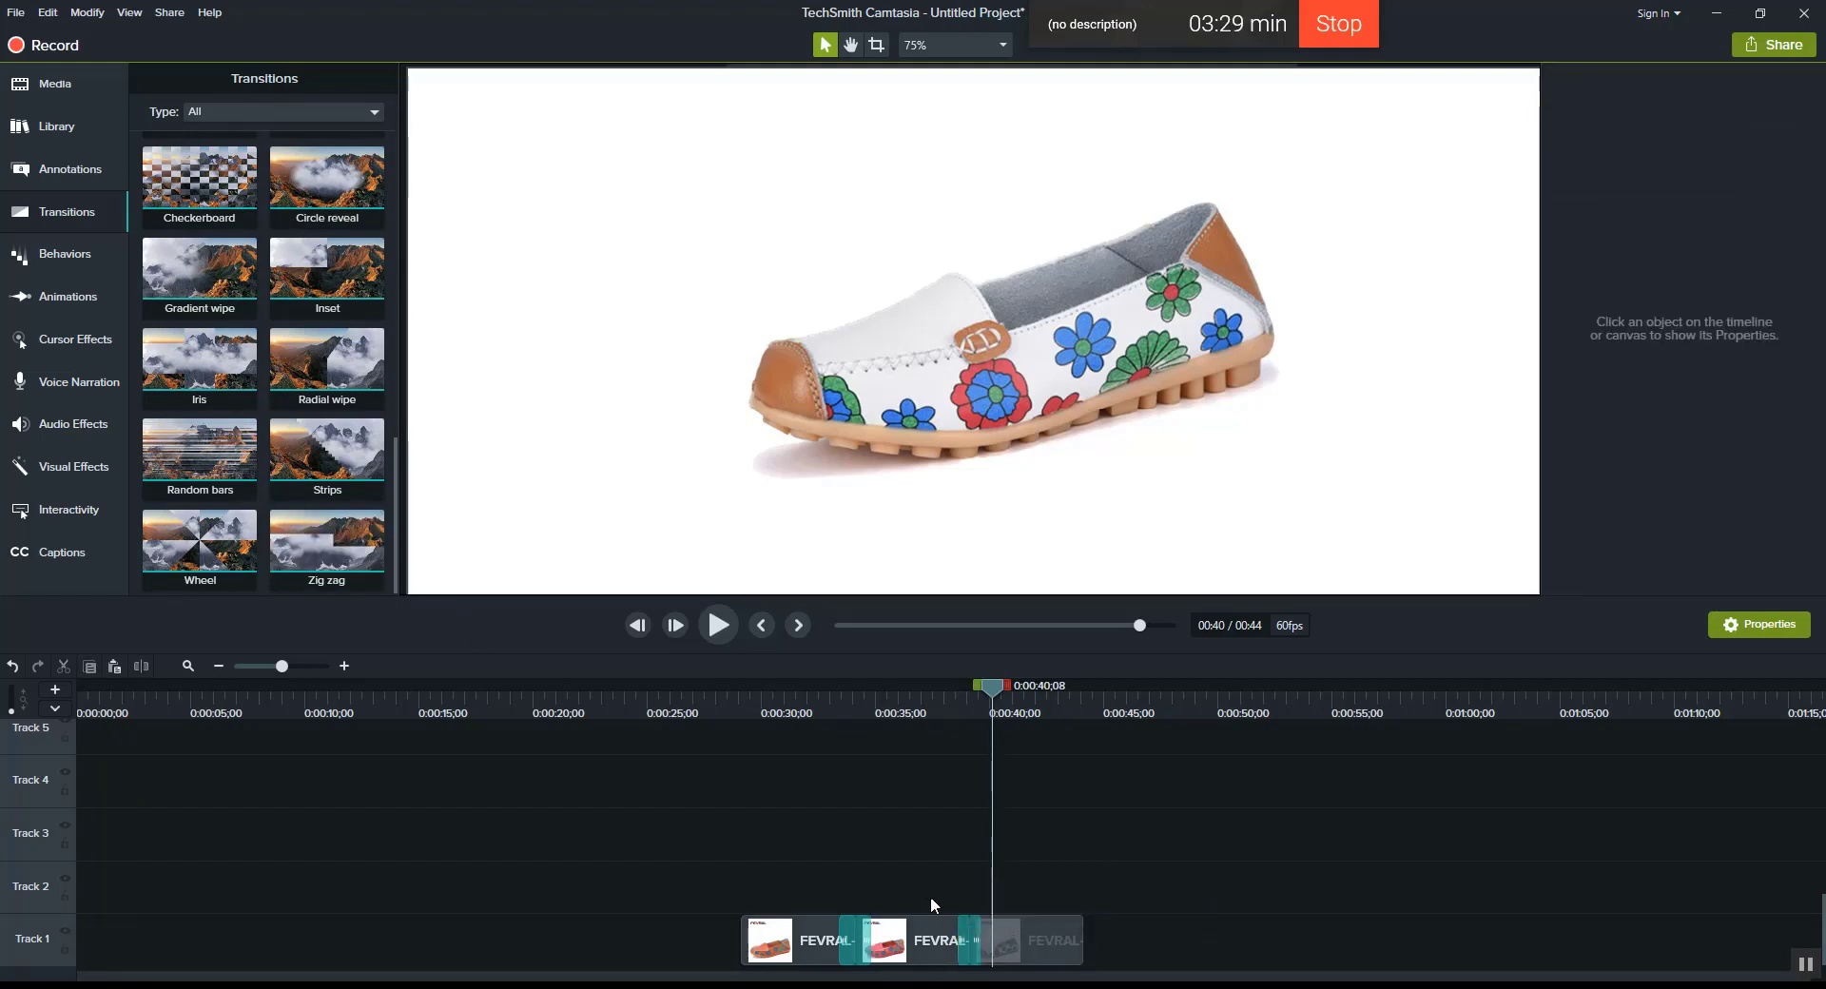
# Step: Separate the white shoe clip, delete the Radial wipe at the pink clip's end, and move the white clip back against it
pyautogui.click(1079, 944)
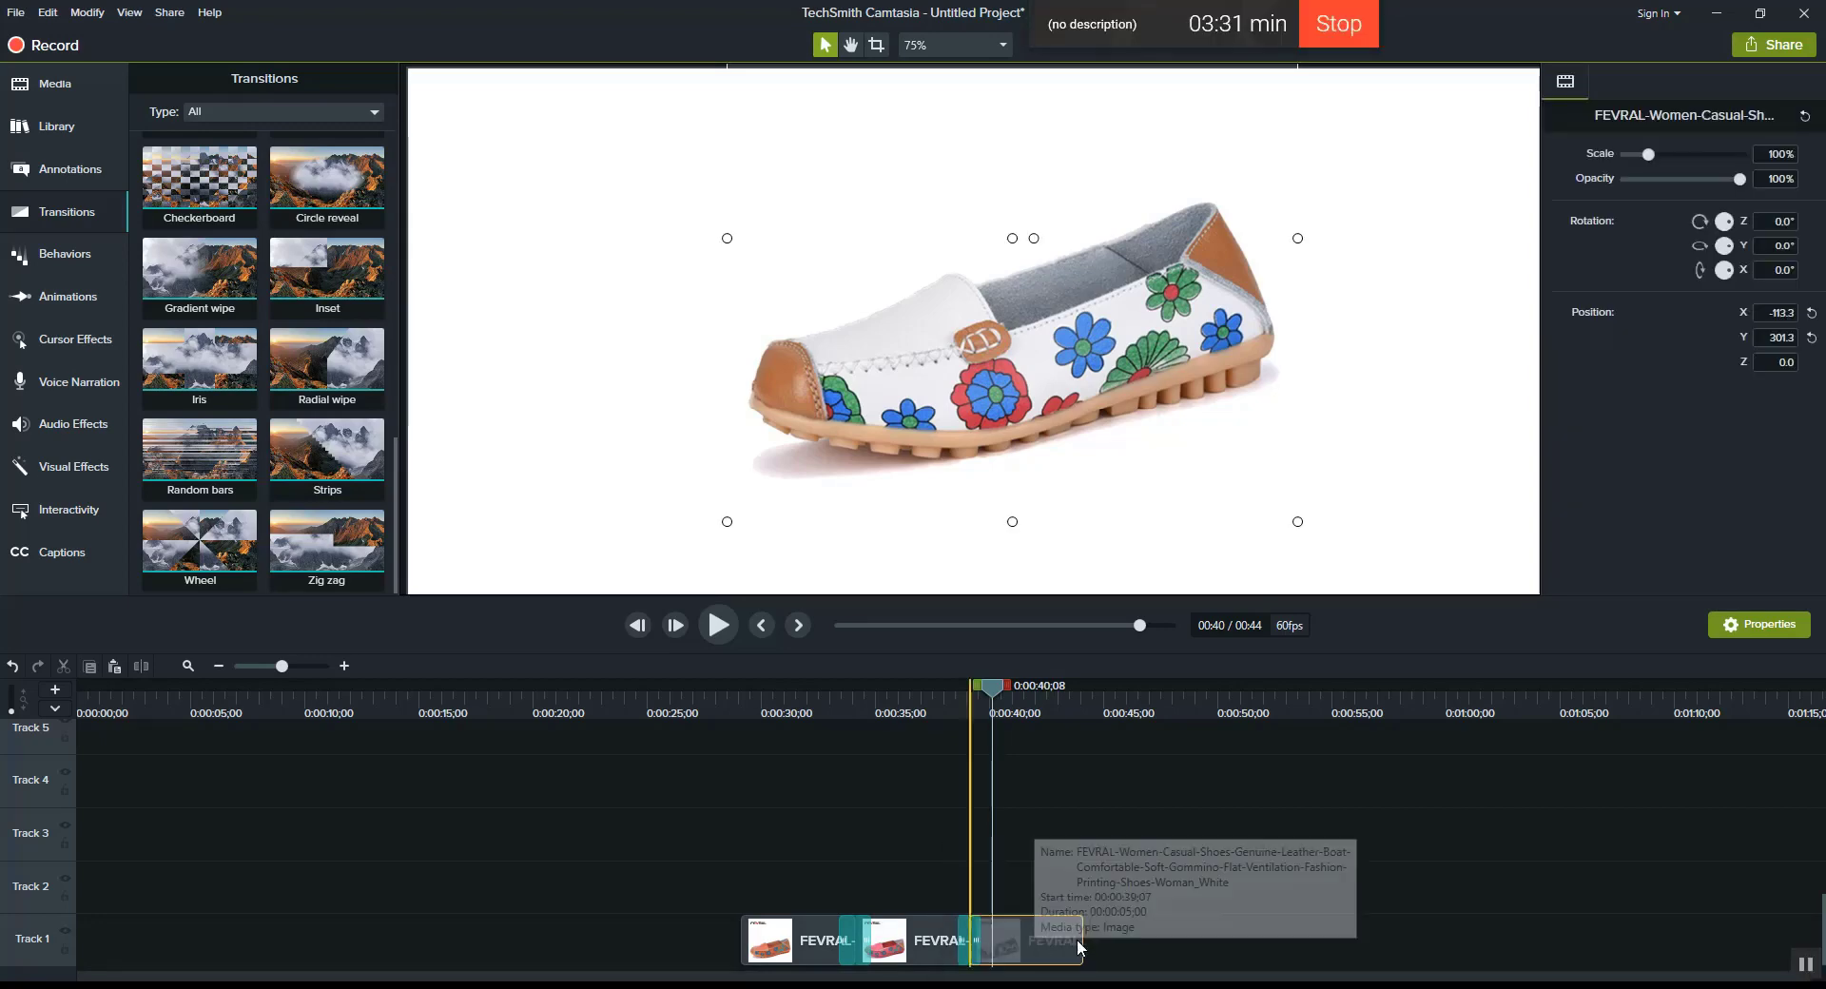
pyautogui.moveTo(1079, 946); pyautogui.dragTo(1102, 946)
pyautogui.rightClick(964, 941)
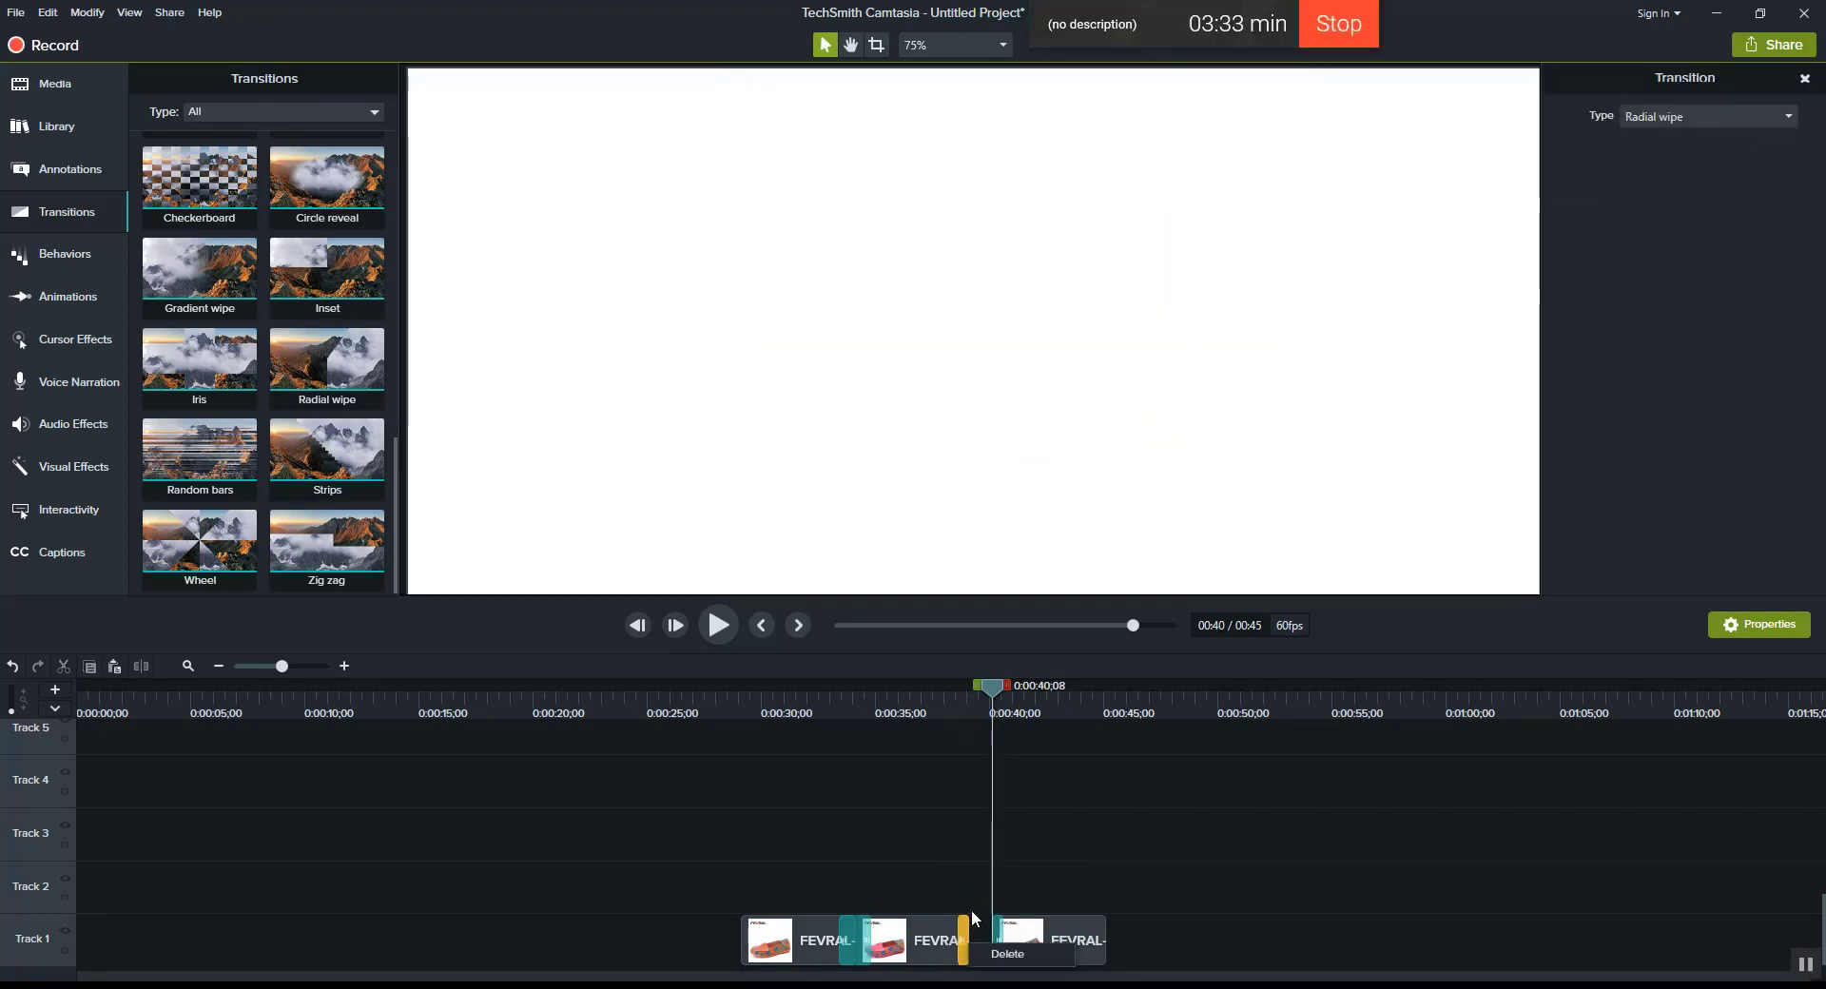
pyautogui.click(1007, 953)
pyautogui.moveTo(1029, 938); pyautogui.dragTo(991, 696)
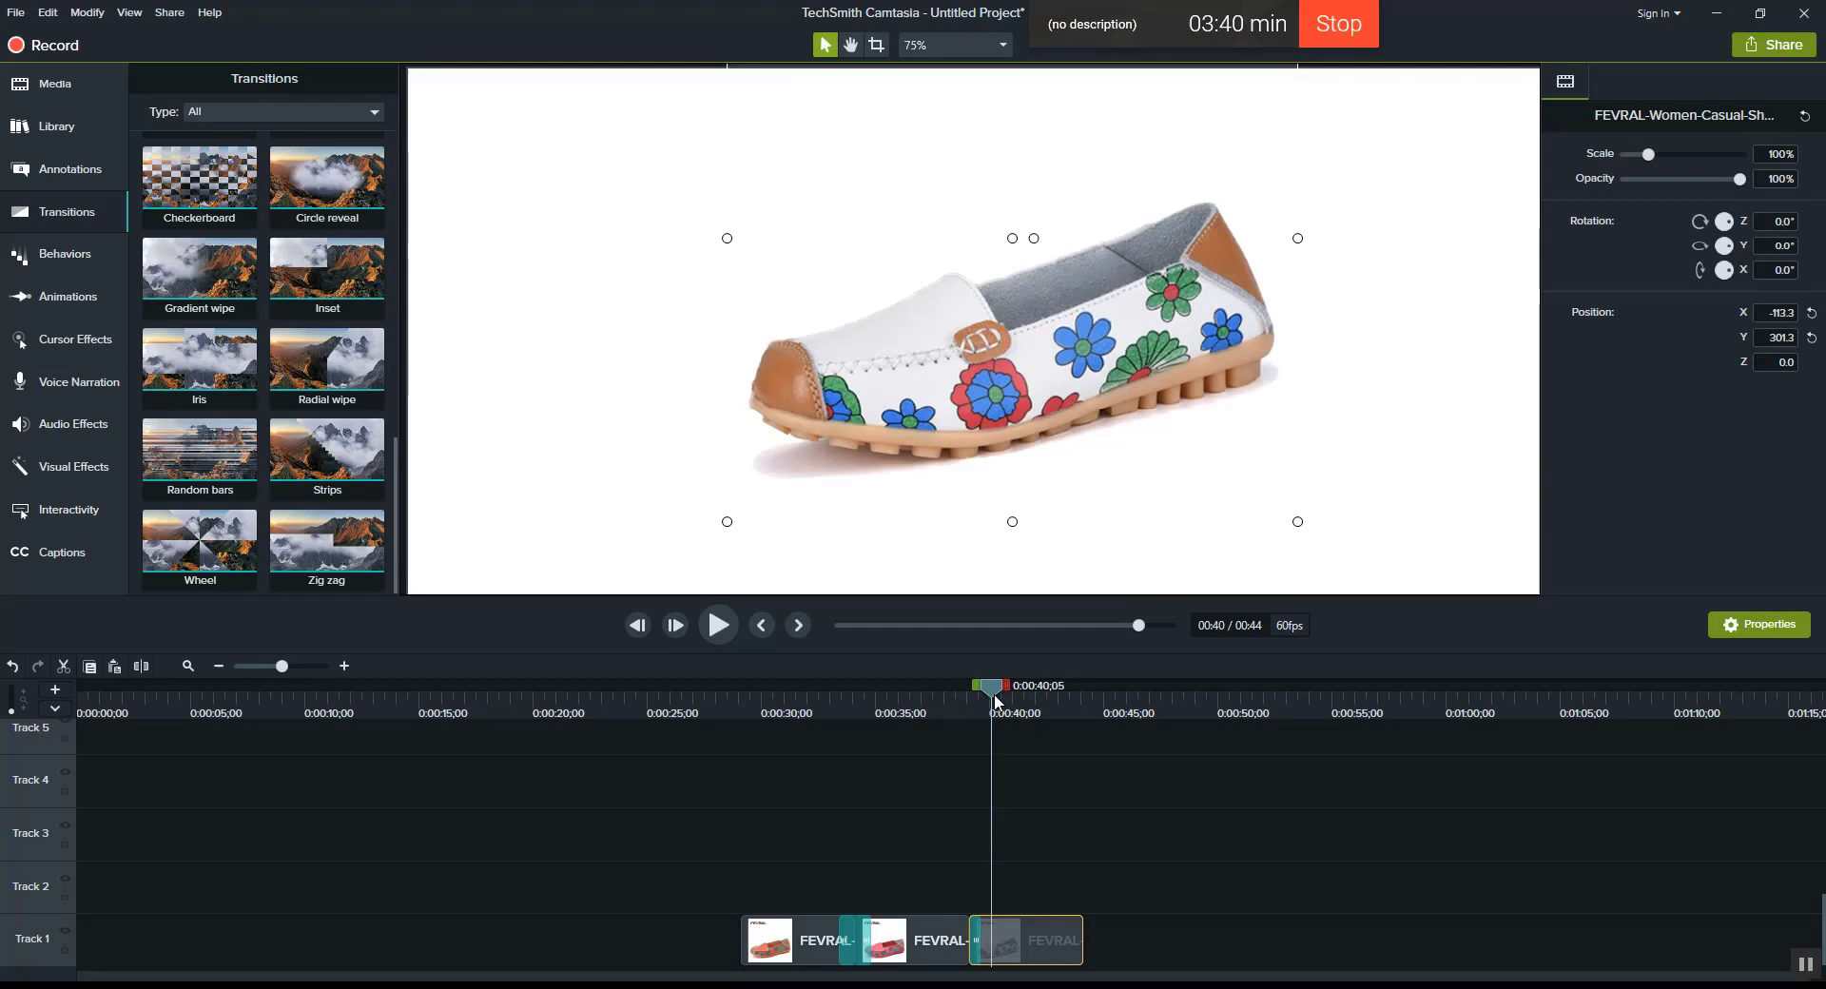
# Step: Delete the Barn door transition and the remaining Radial wipe at the start of the white shoe clip
pyautogui.click(842, 948)
pyautogui.press('Delete')
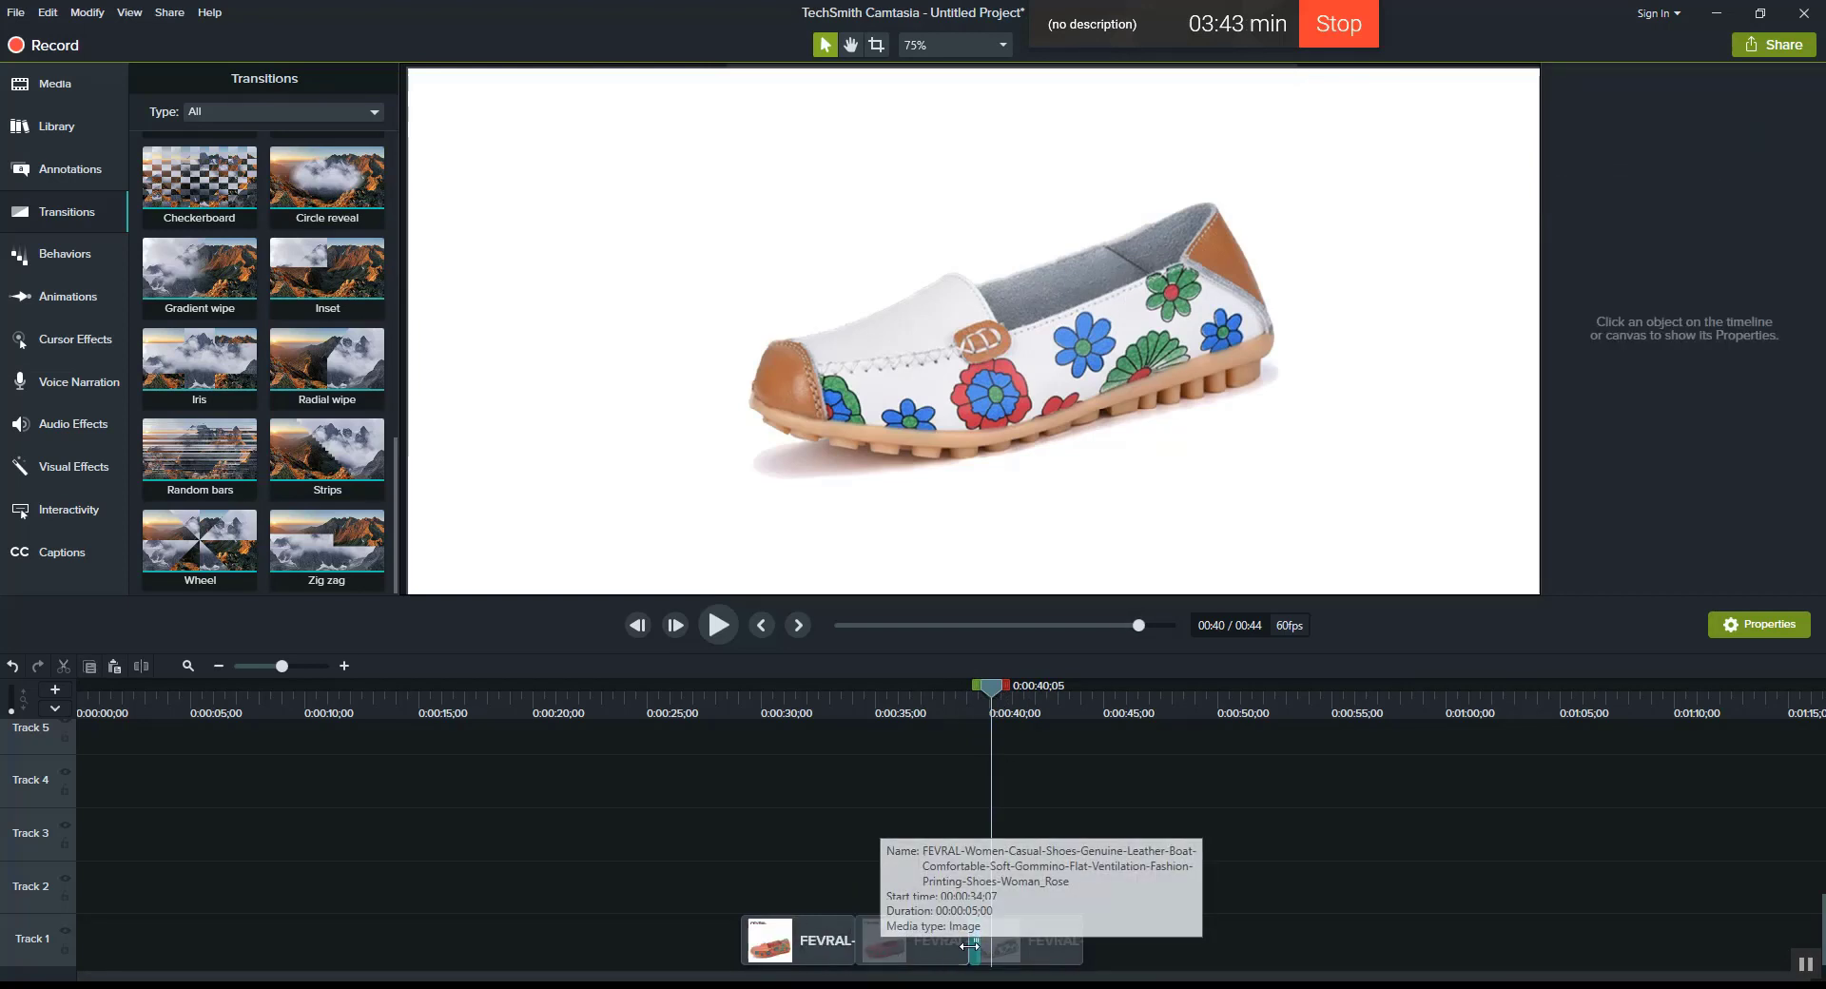
pyautogui.click(969, 947)
pyautogui.click(1004, 904)
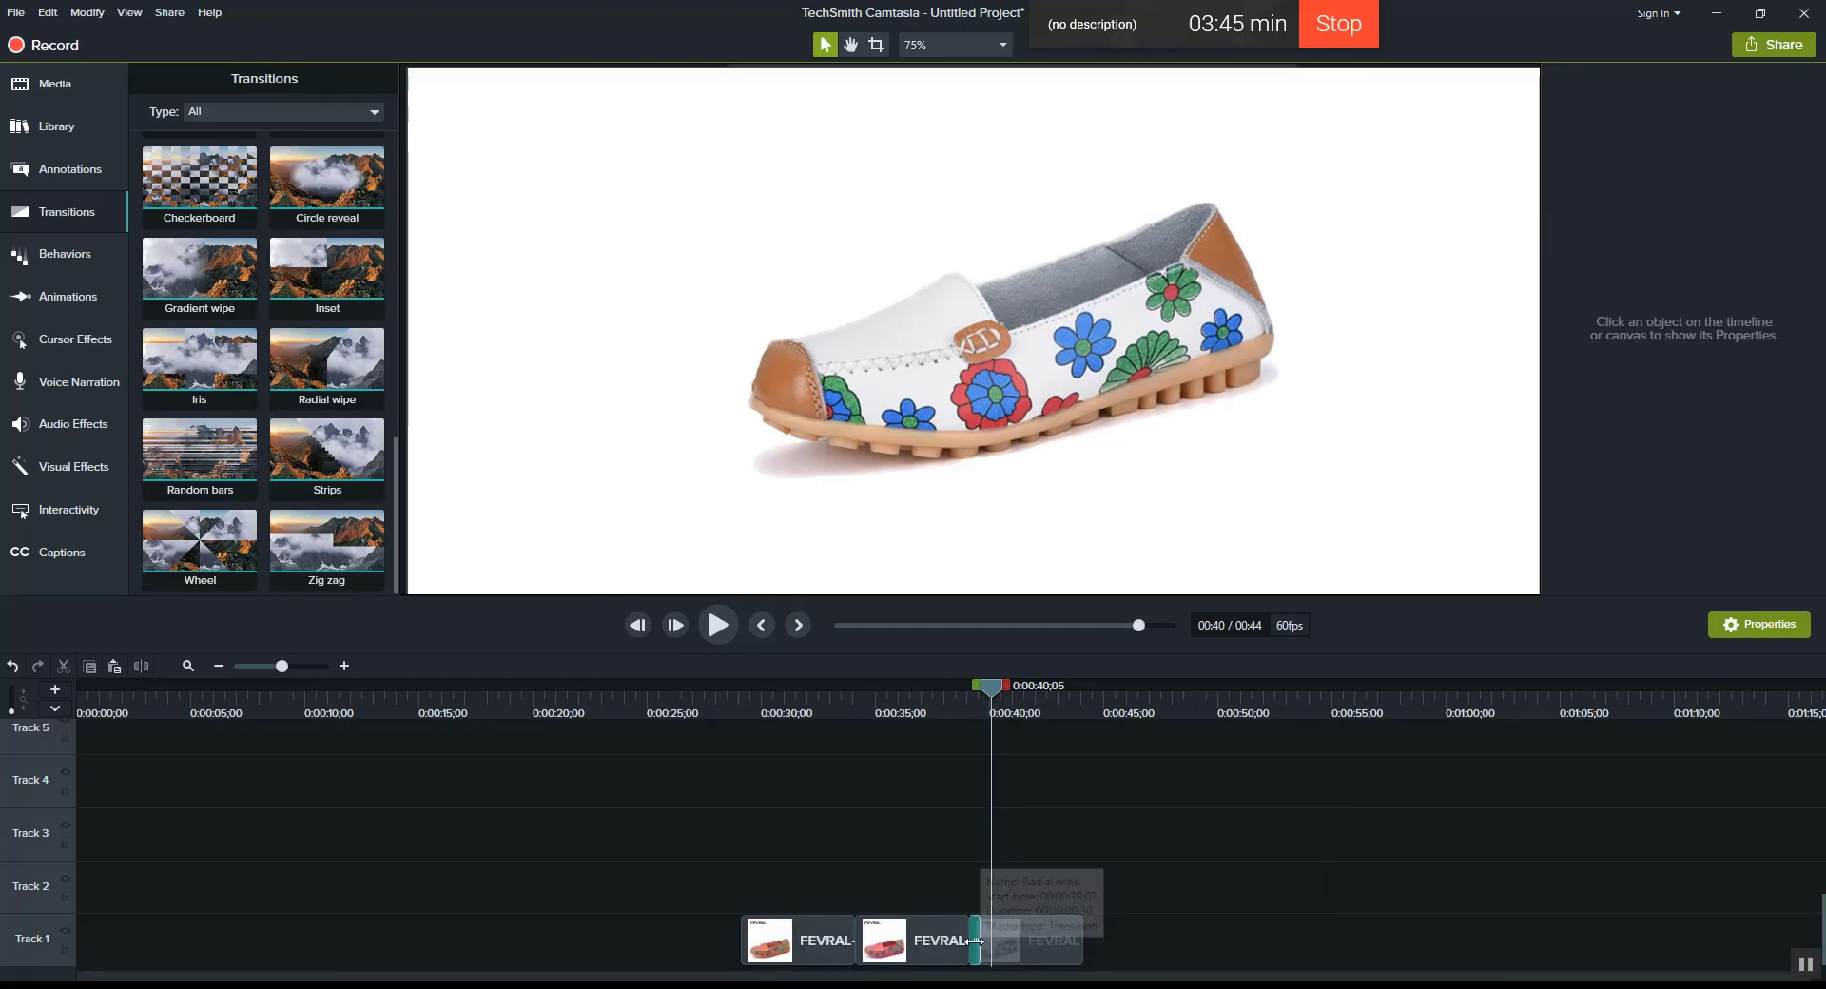
pyautogui.click(974, 941)
pyautogui.press('Delete')
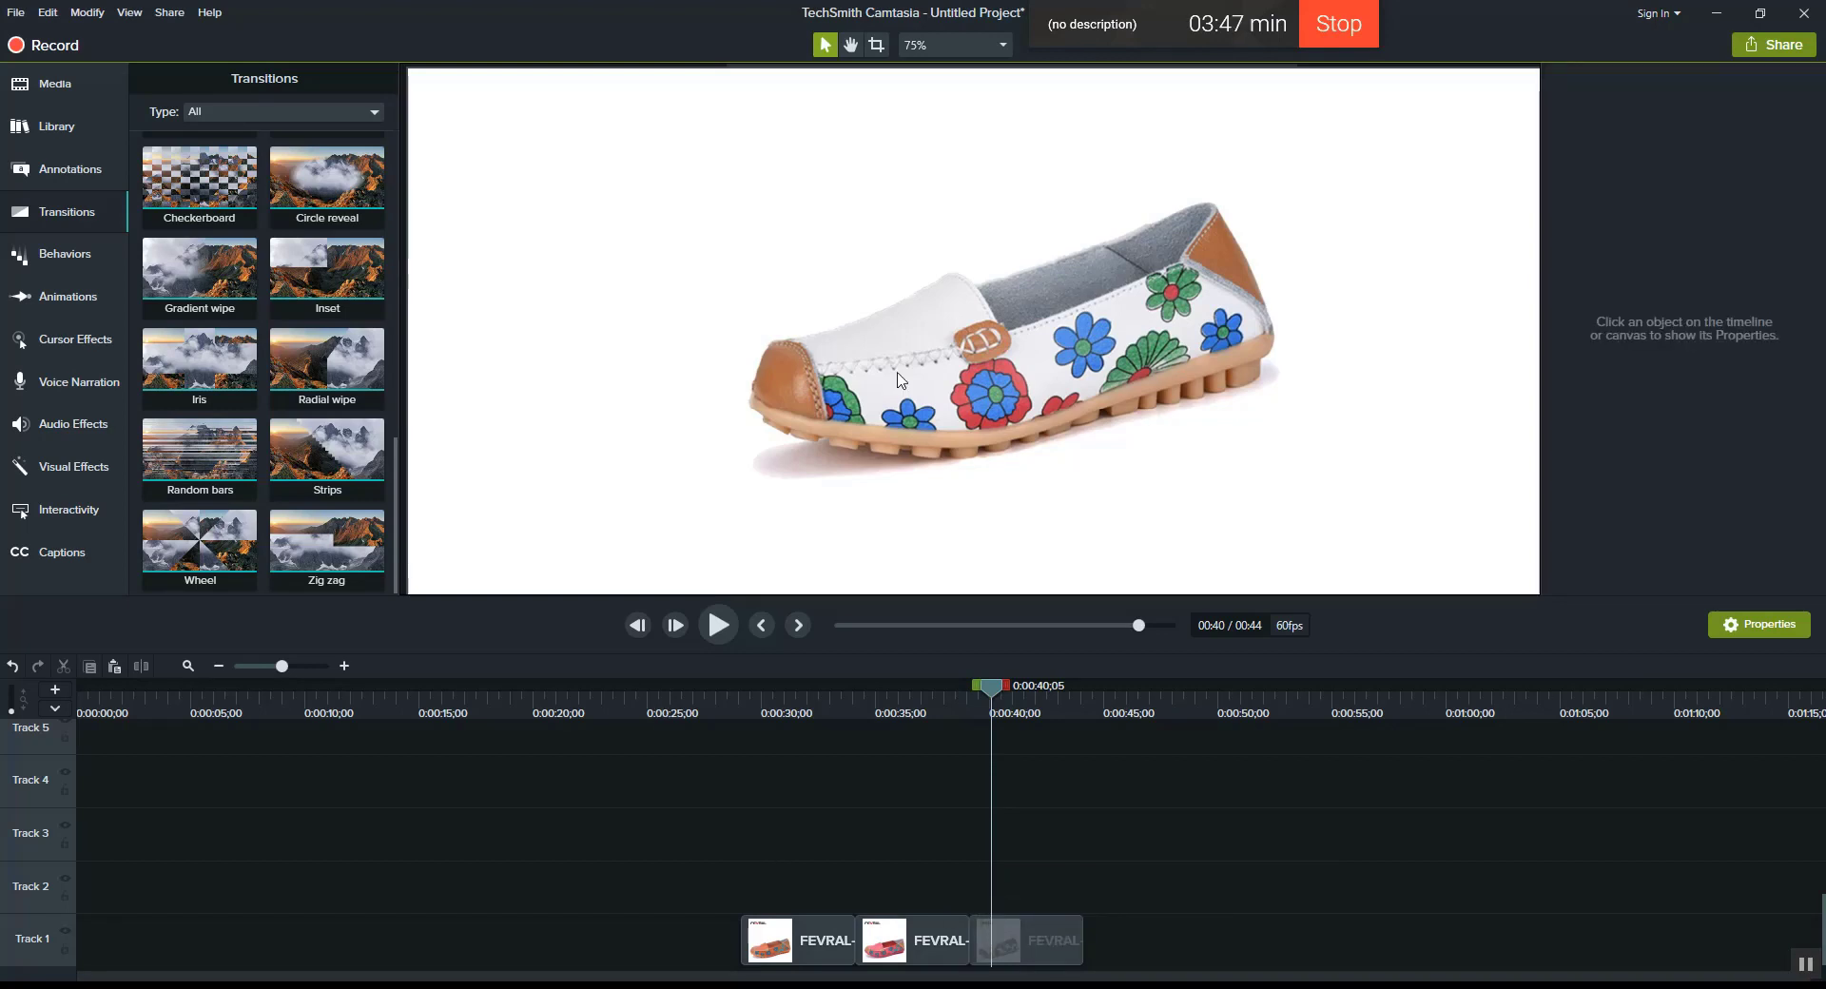
# Step: Move the white shoe image up to X -138.7, Y 368.0 on the canvas
pyautogui.click(287, 354)
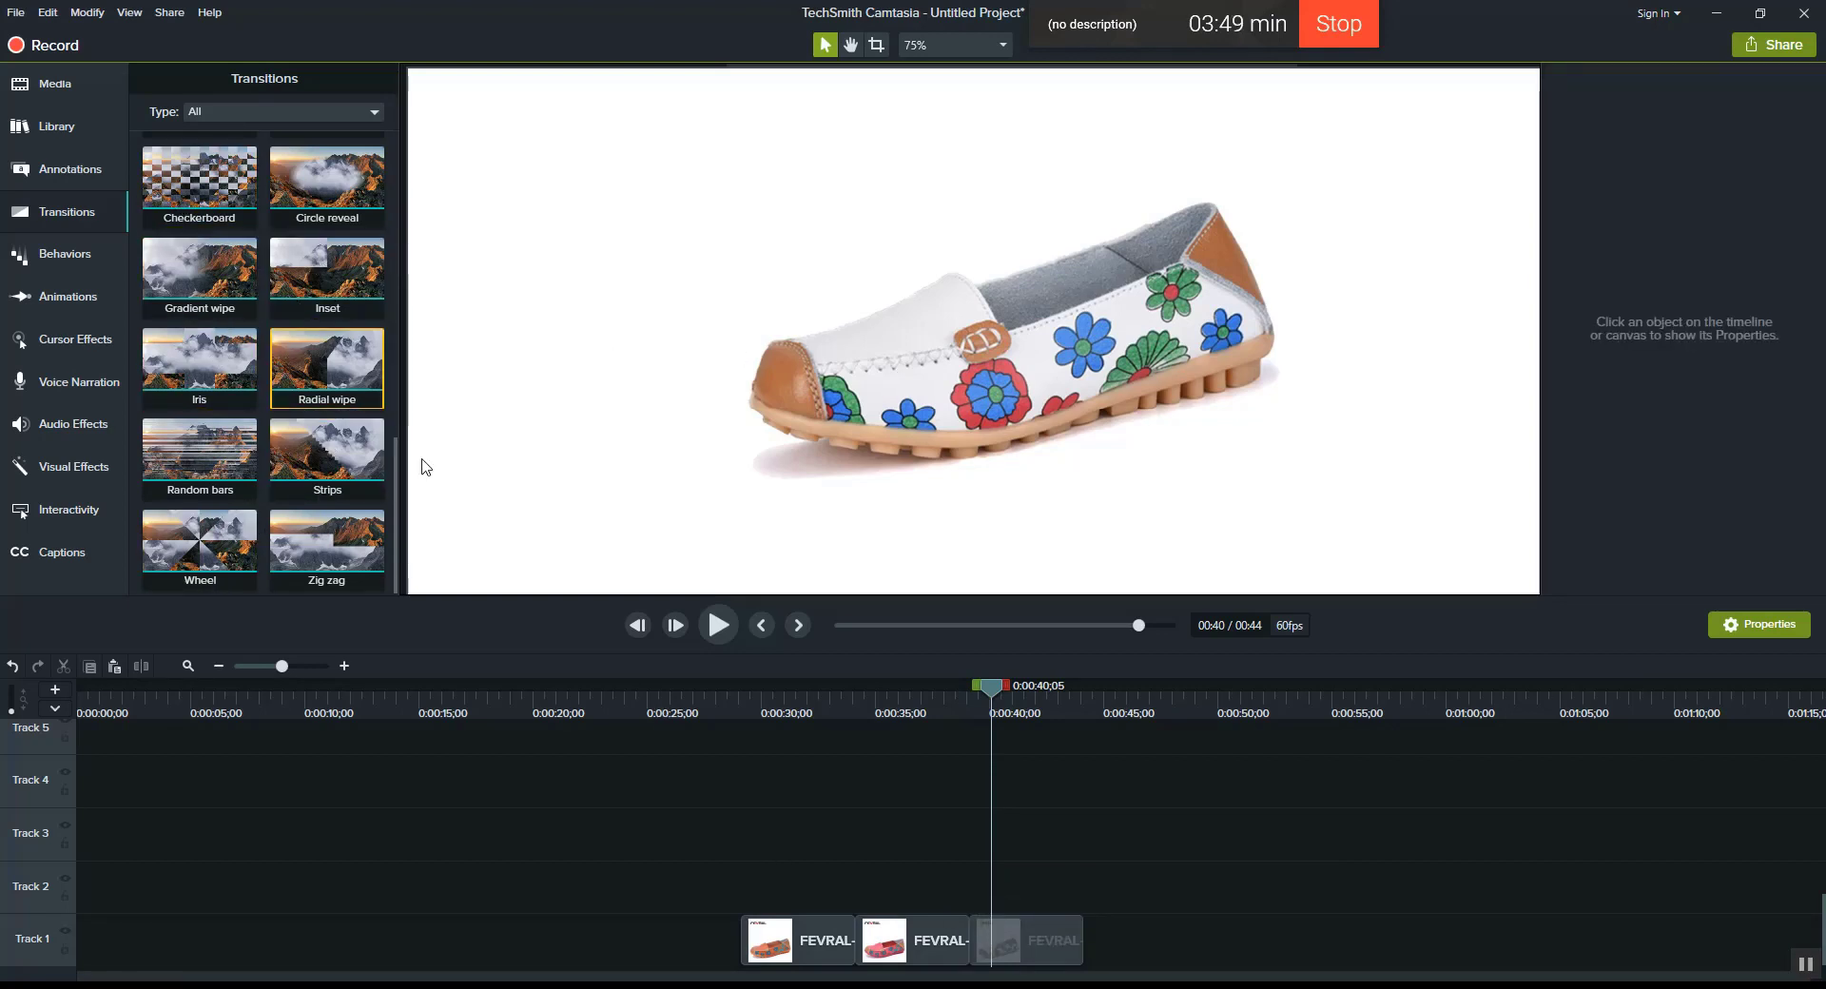
pyautogui.click(987, 364)
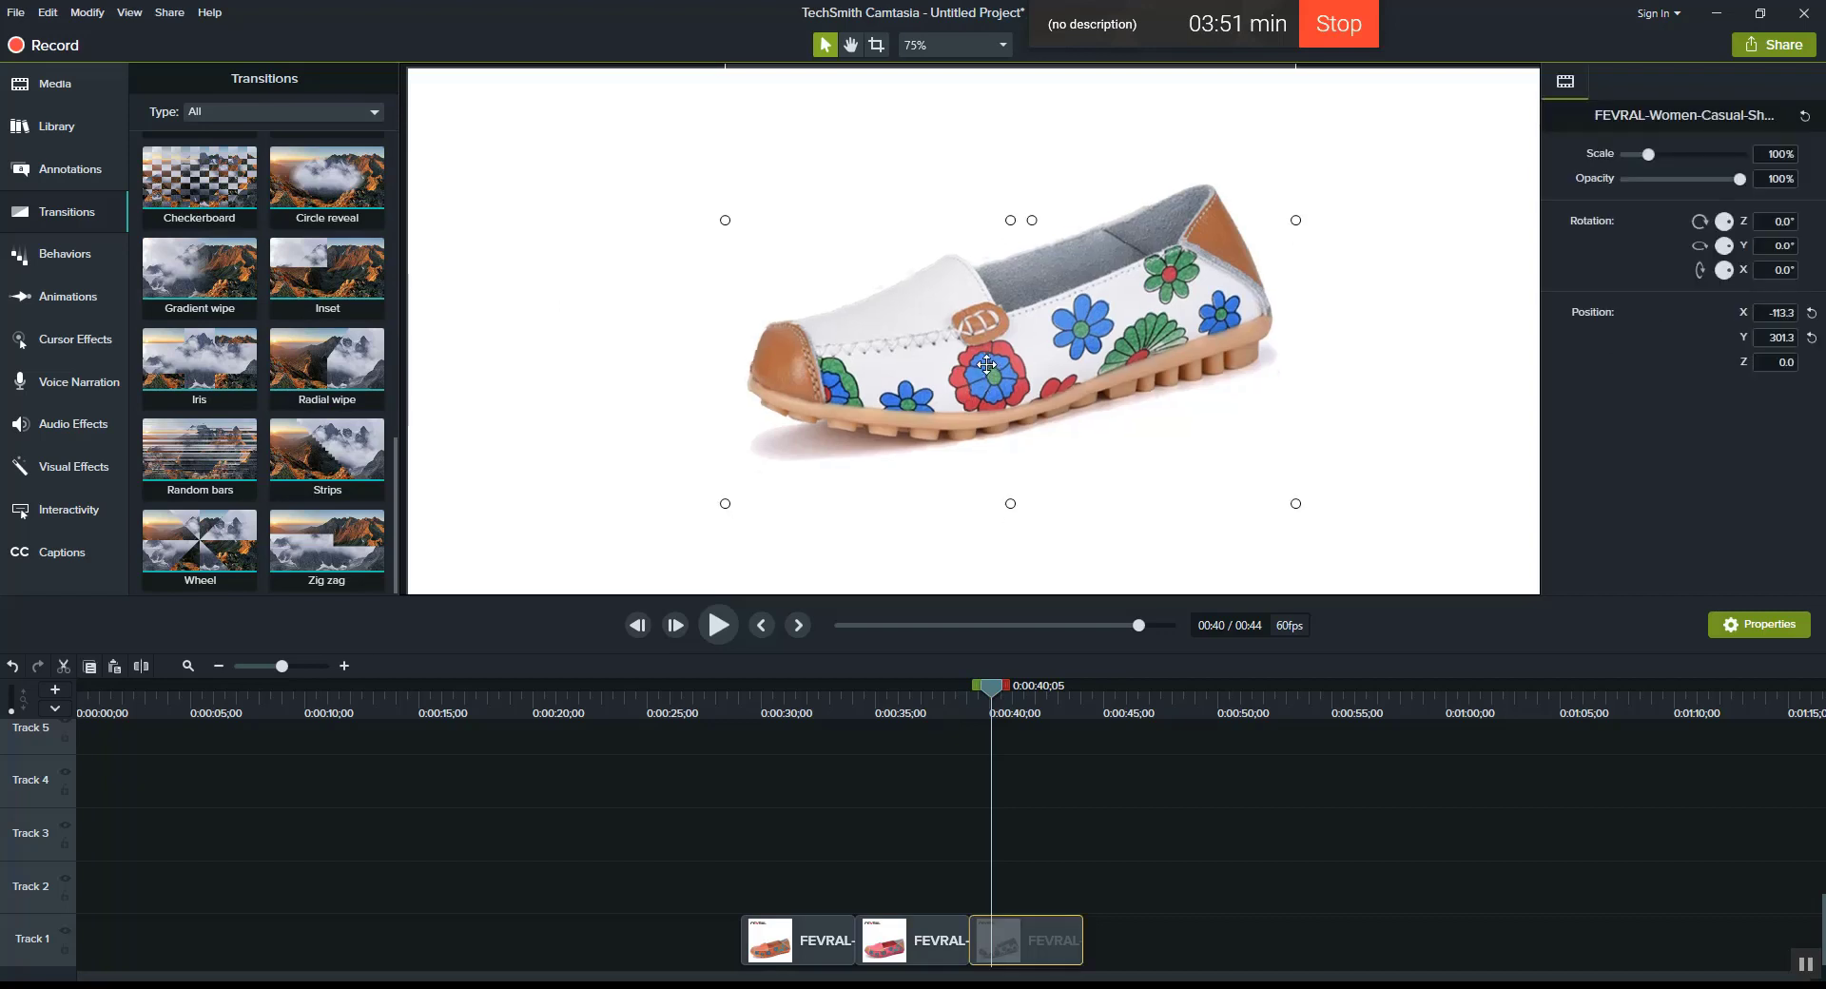
pyautogui.moveTo(987, 364); pyautogui.dragTo(971, 335)
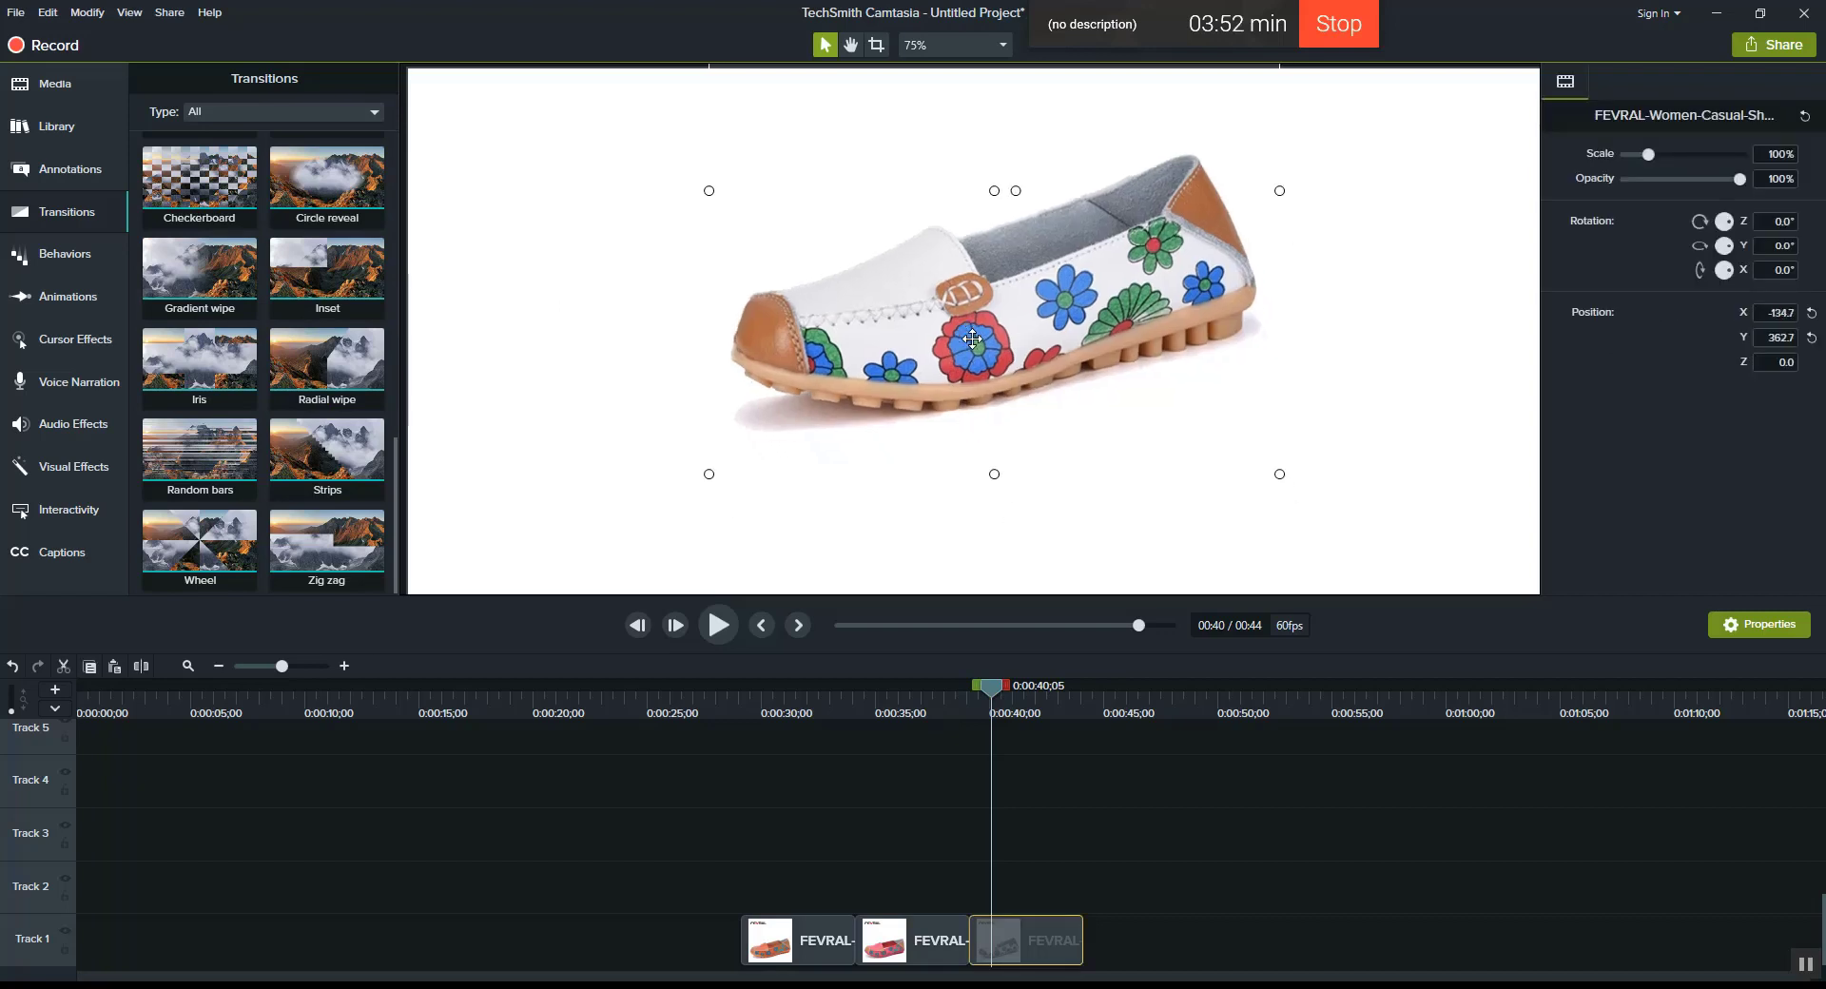
# Step: List the available behaviors, then consult the Transition and Behavior definitions on the PowerPoint slide and return to Camtasia
pyautogui.click(71, 266)
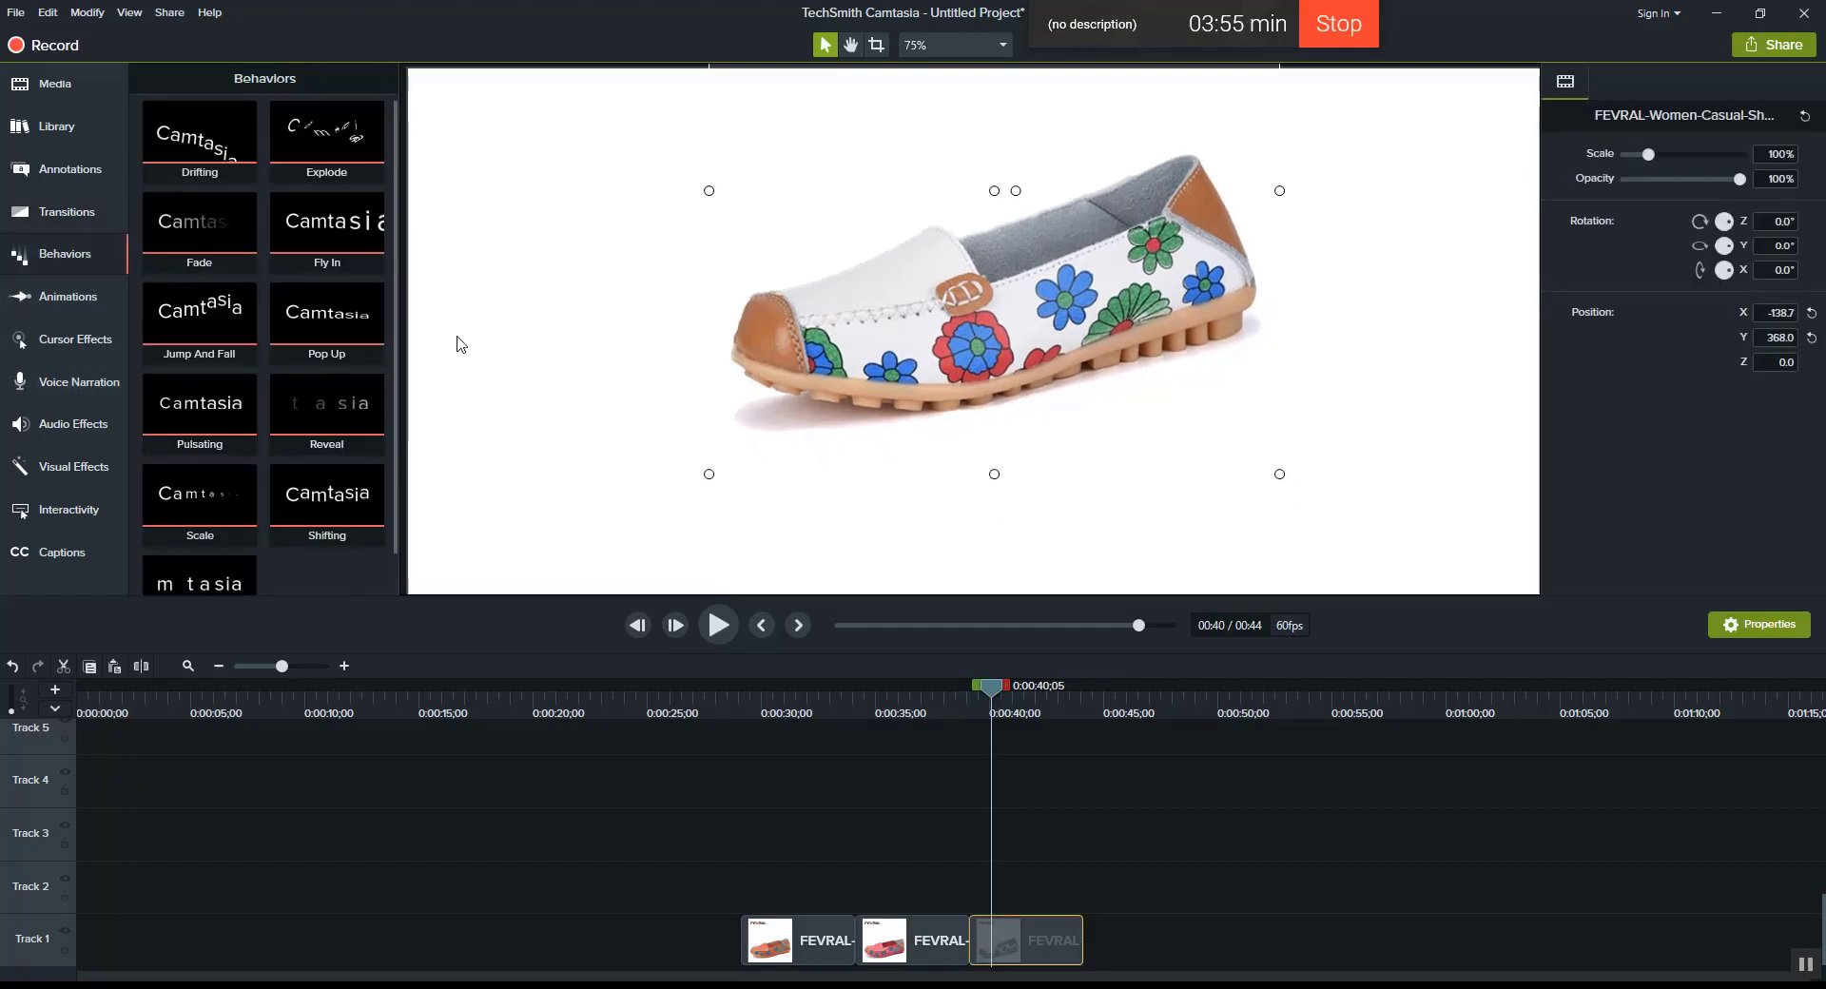
pyautogui.hotkey('alt', 'Tab')
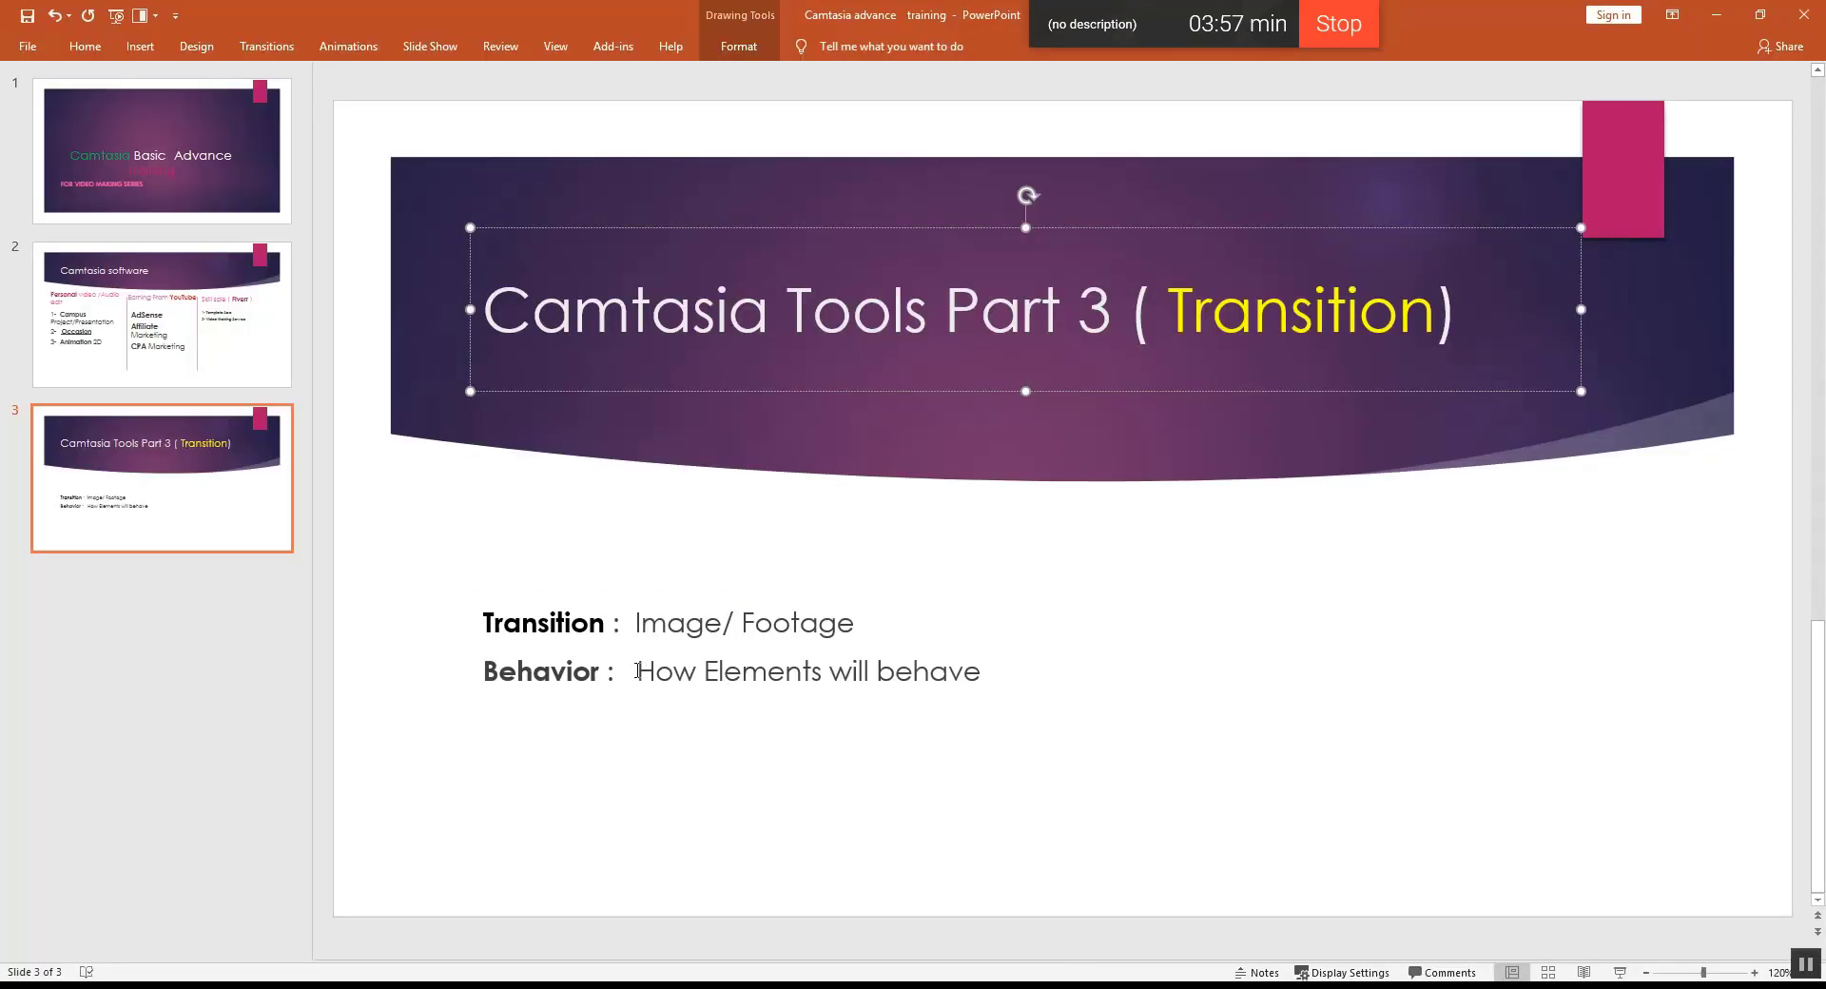
pyautogui.click(1716, 14)
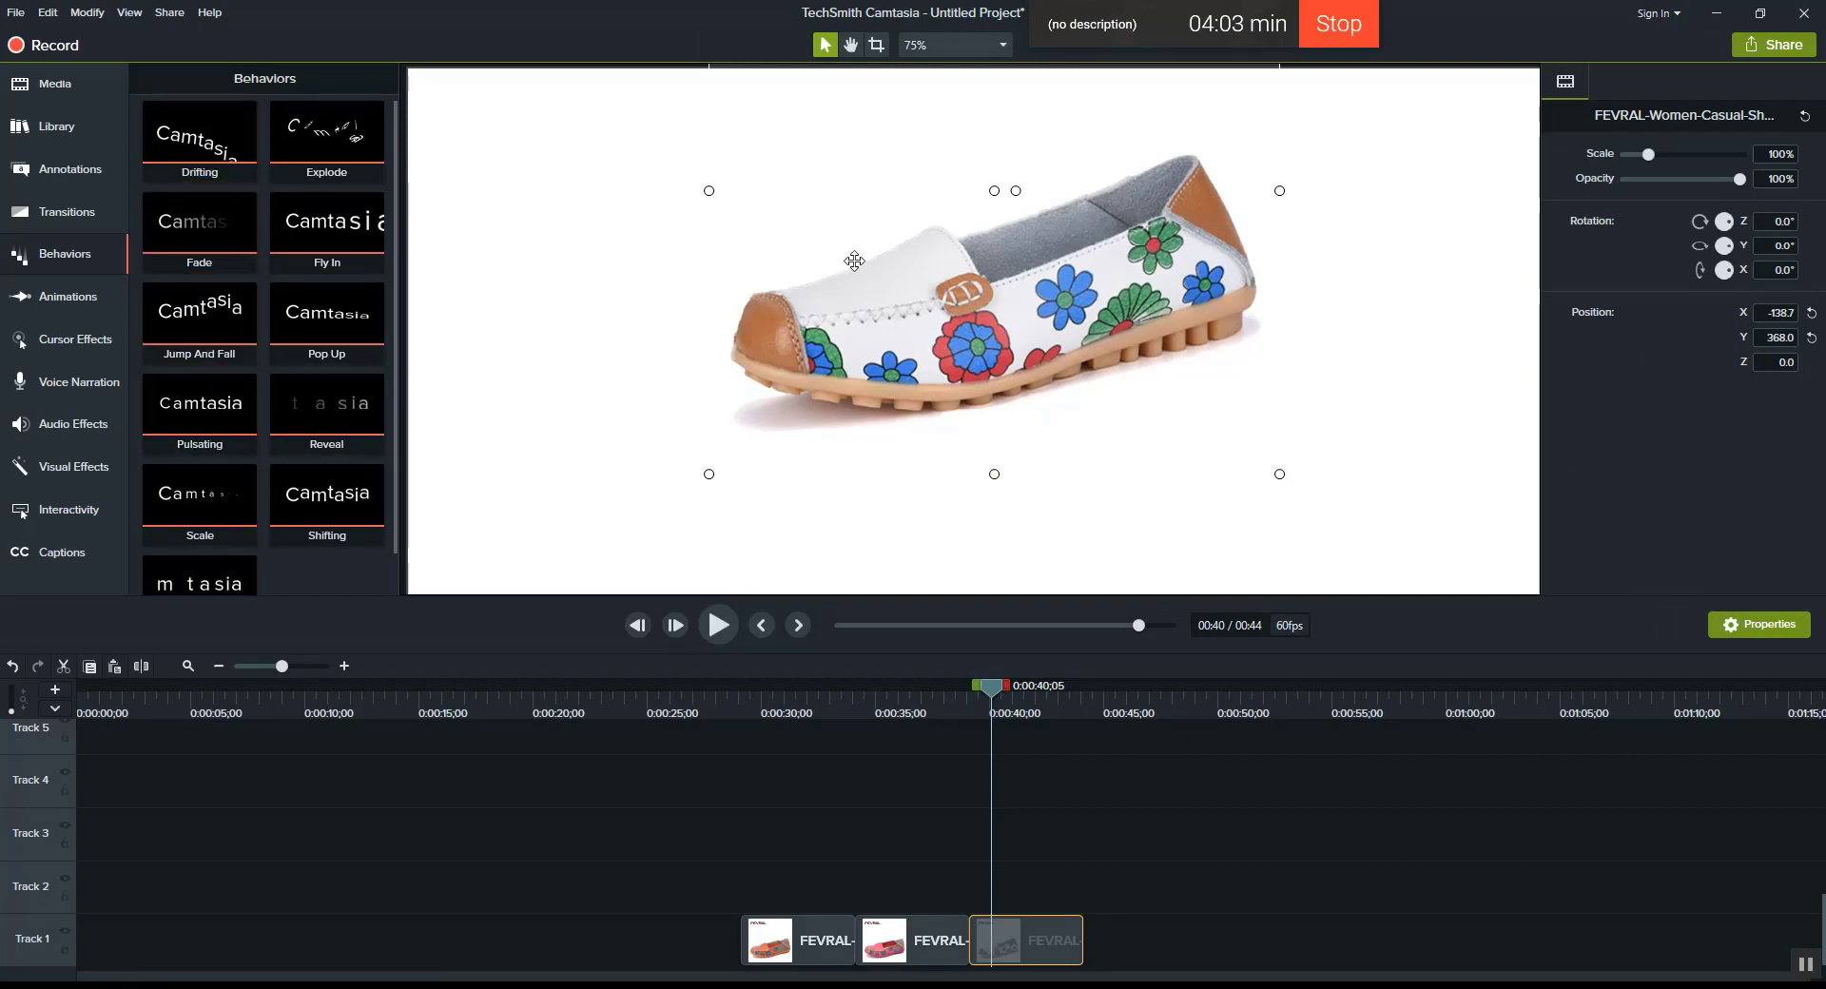
# Step: Move the white shoe image to X -292.0, Y 366.7 and apply the Drifting behavior to the orange shoe clip
pyautogui.moveTo(962, 319); pyautogui.dragTo(853, 319)
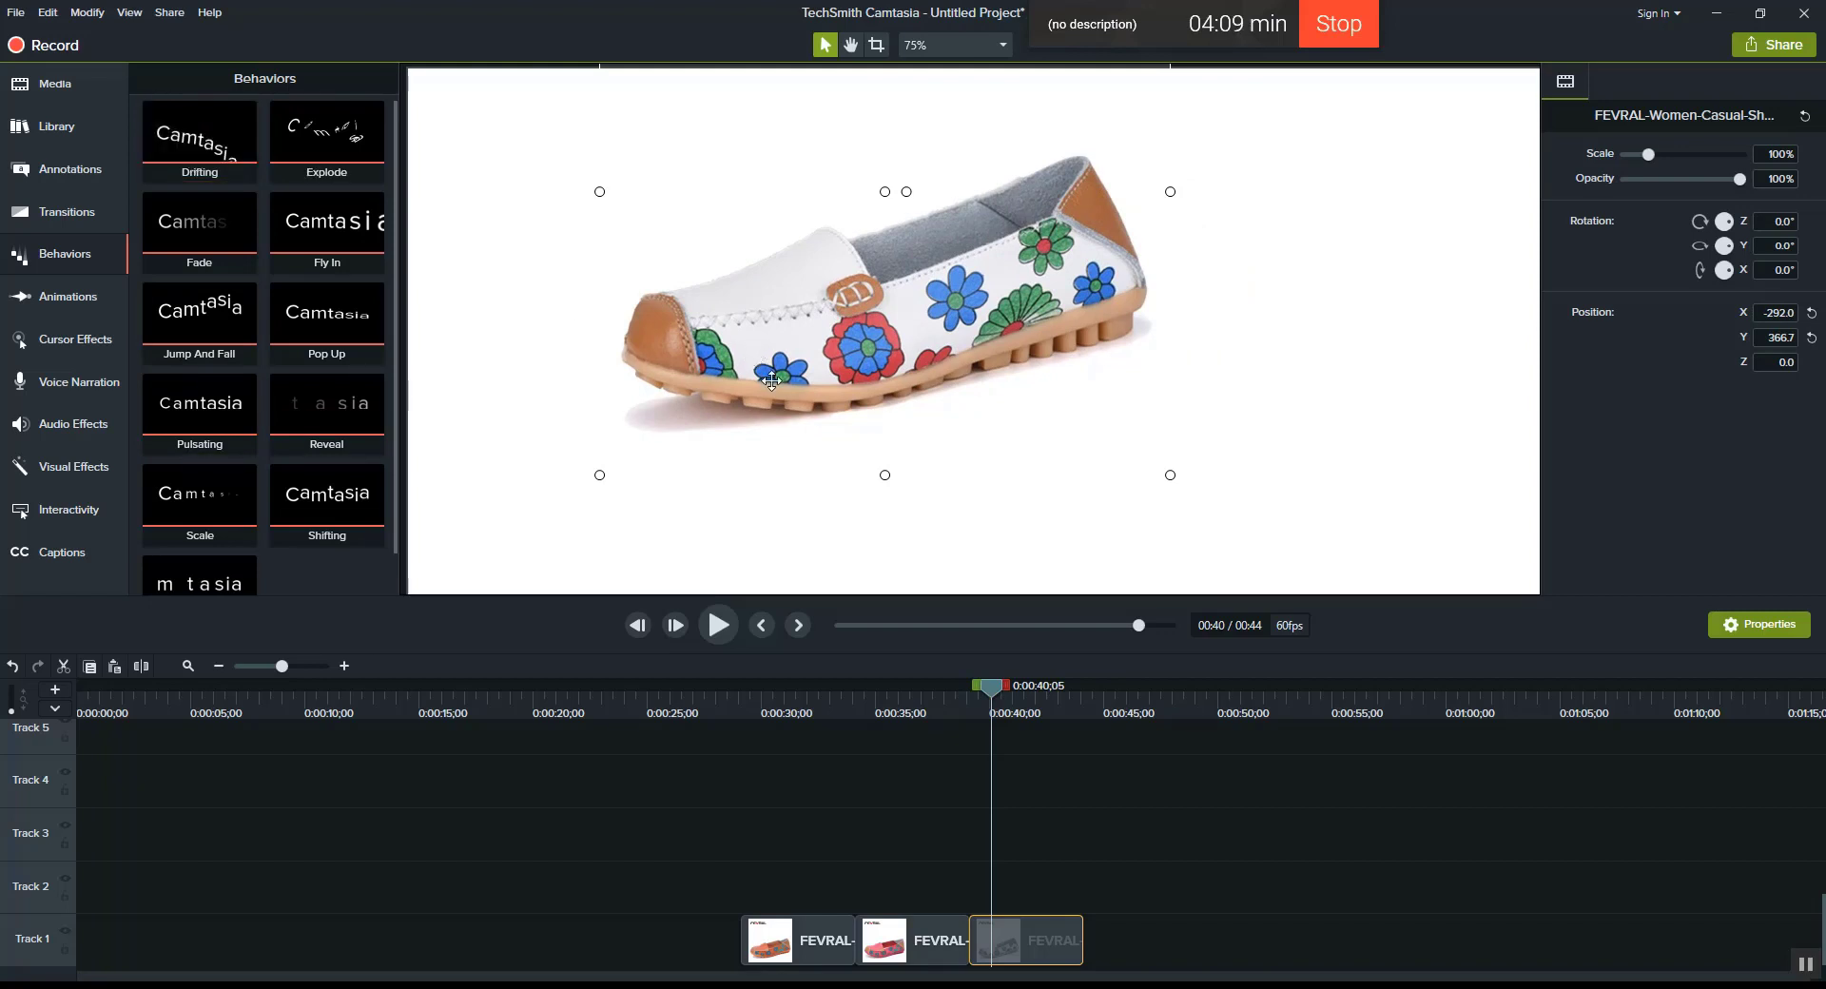
pyautogui.moveTo(179, 149); pyautogui.dragTo(804, 941)
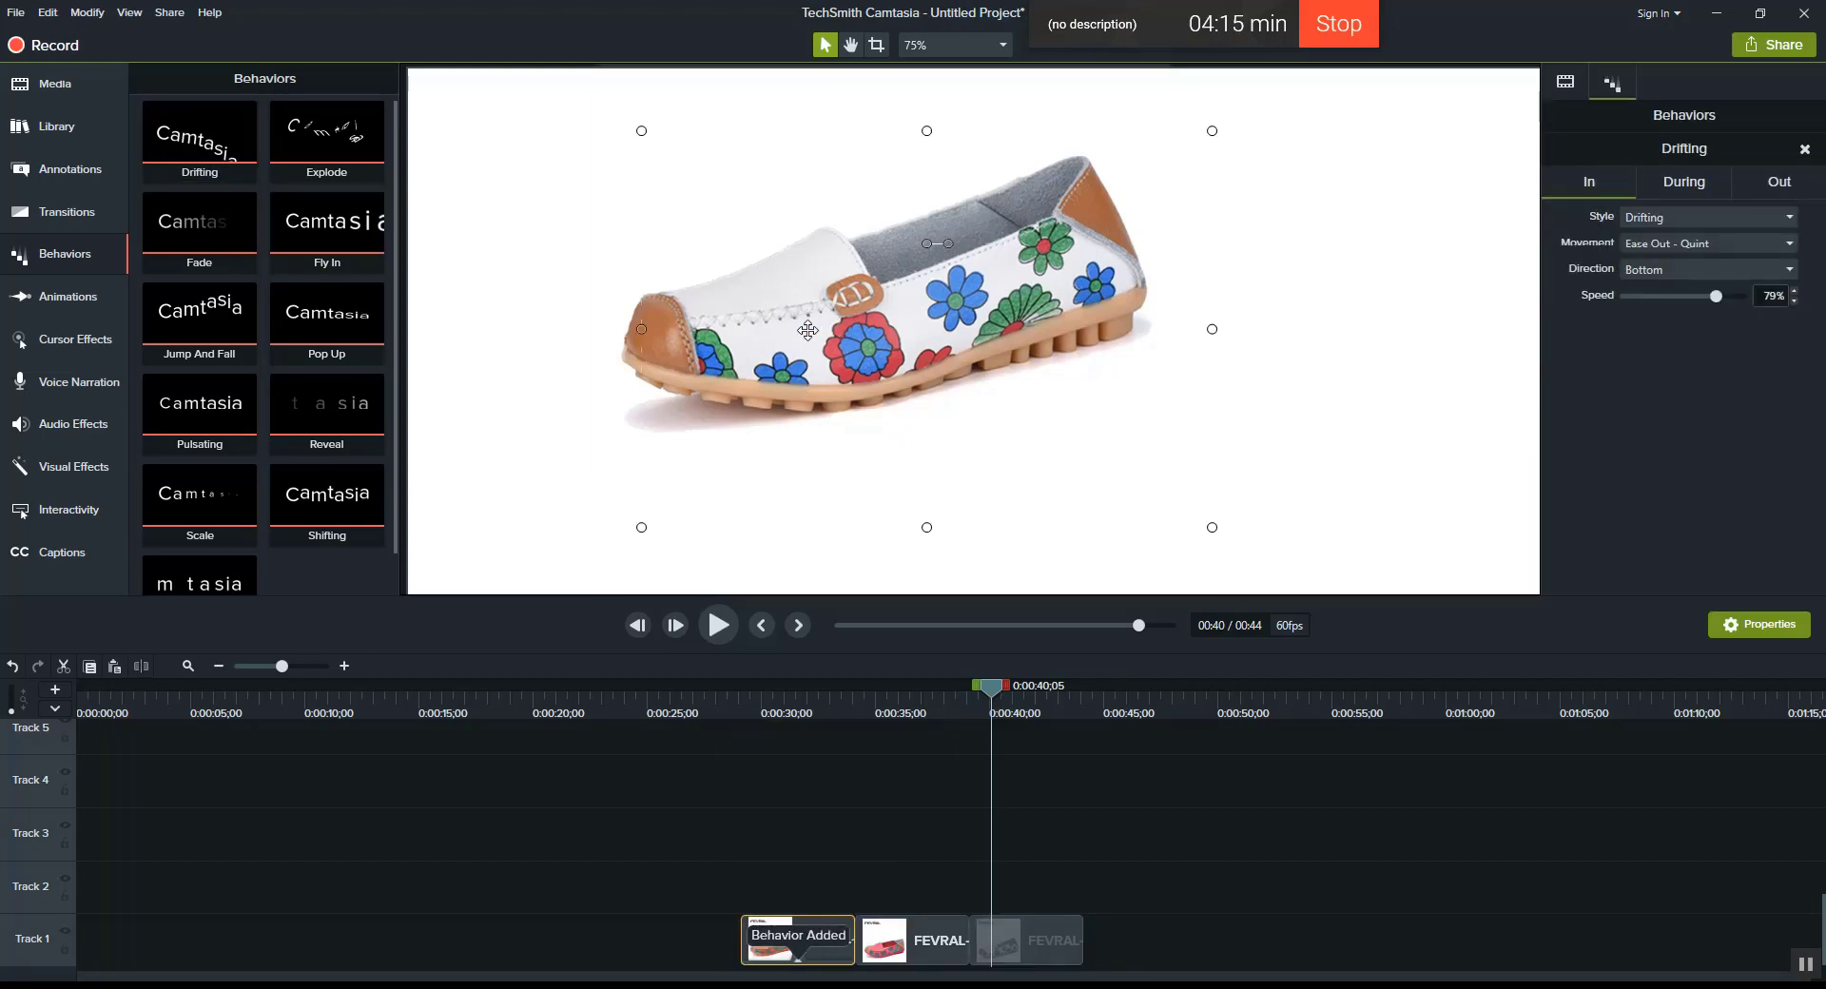
pyautogui.moveTo(991, 686); pyautogui.dragTo(764, 697)
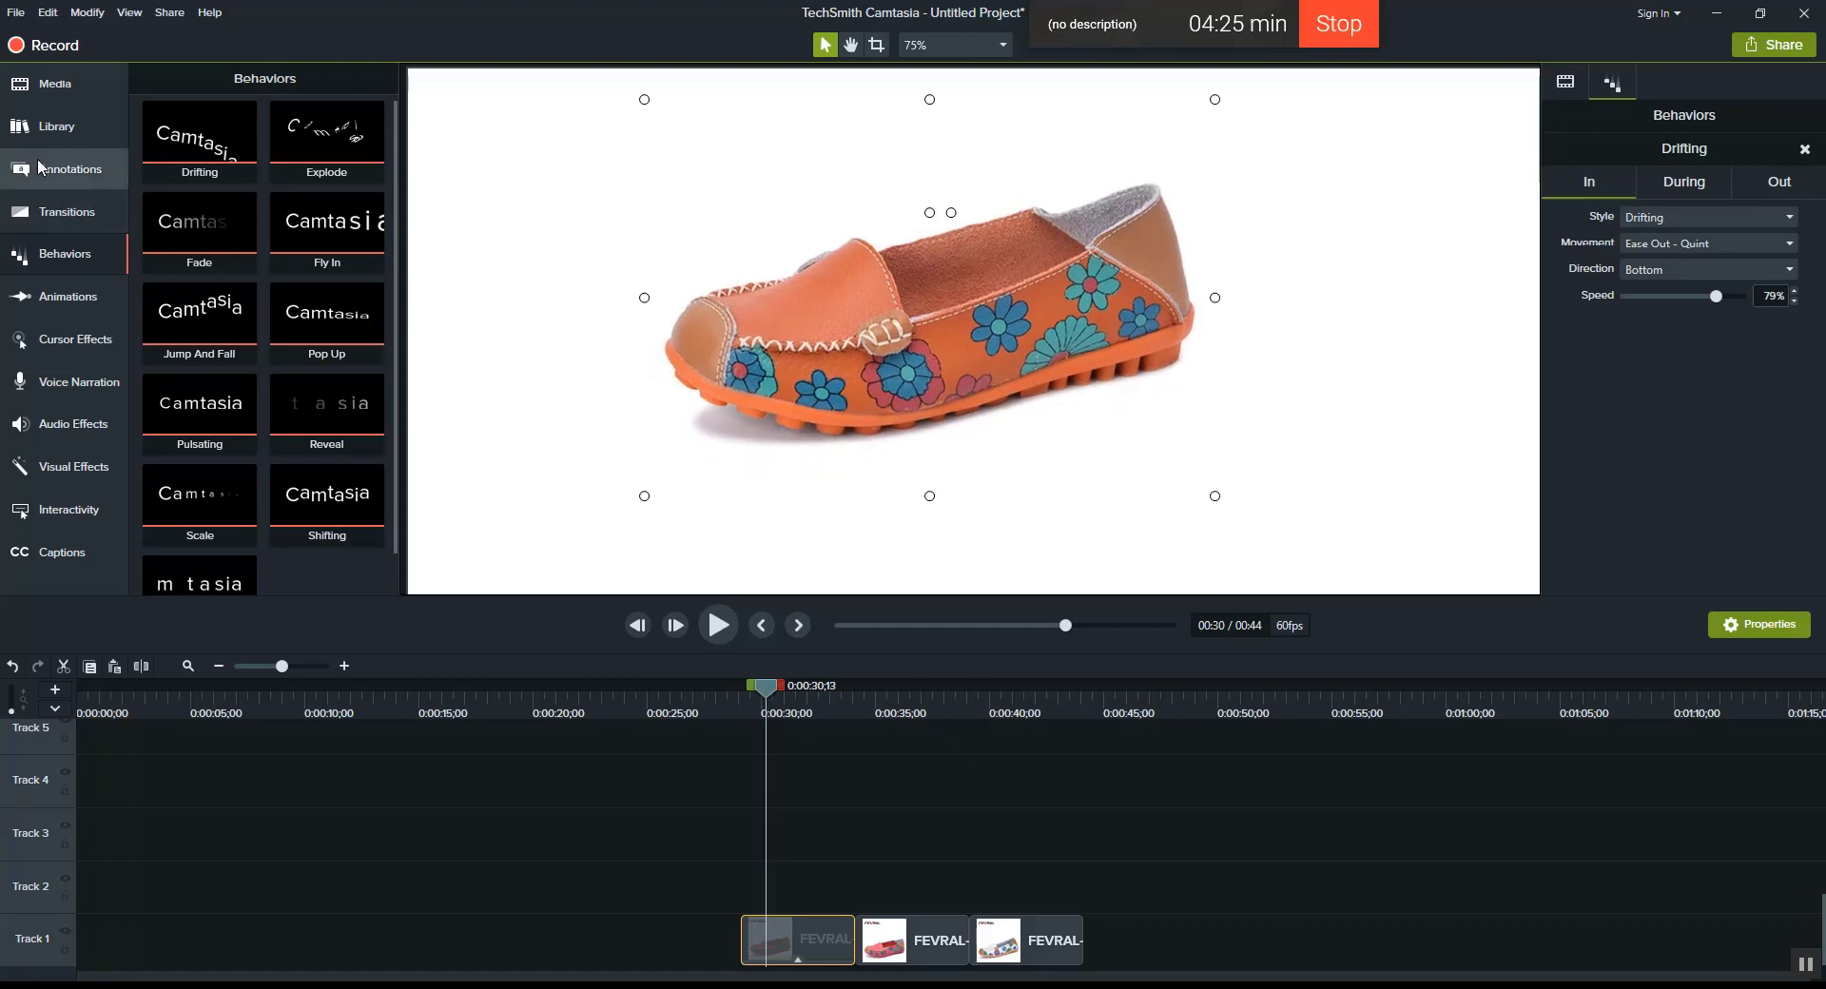
# Step: Fit the canvas to the view and add a plain text callout reading "test text" below the orange shoe at 0:00:30;13
pyautogui.click(40, 166)
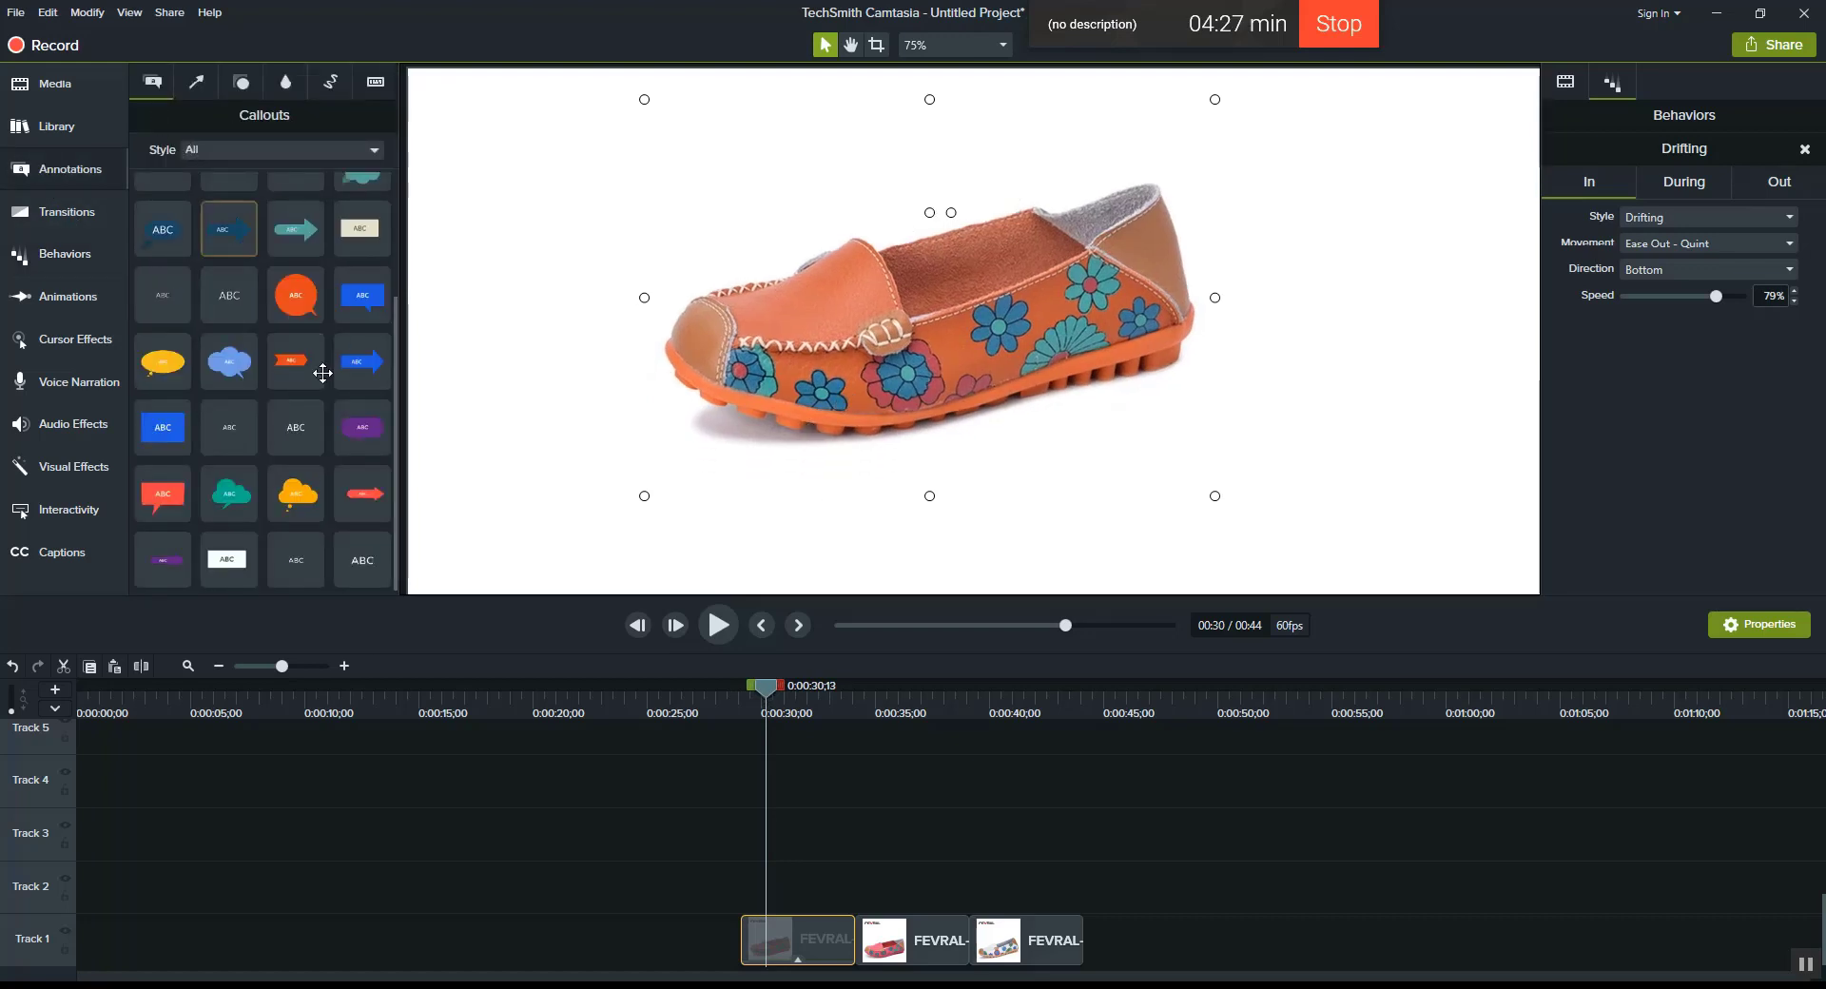
pyautogui.scroll(2, 344, 229)
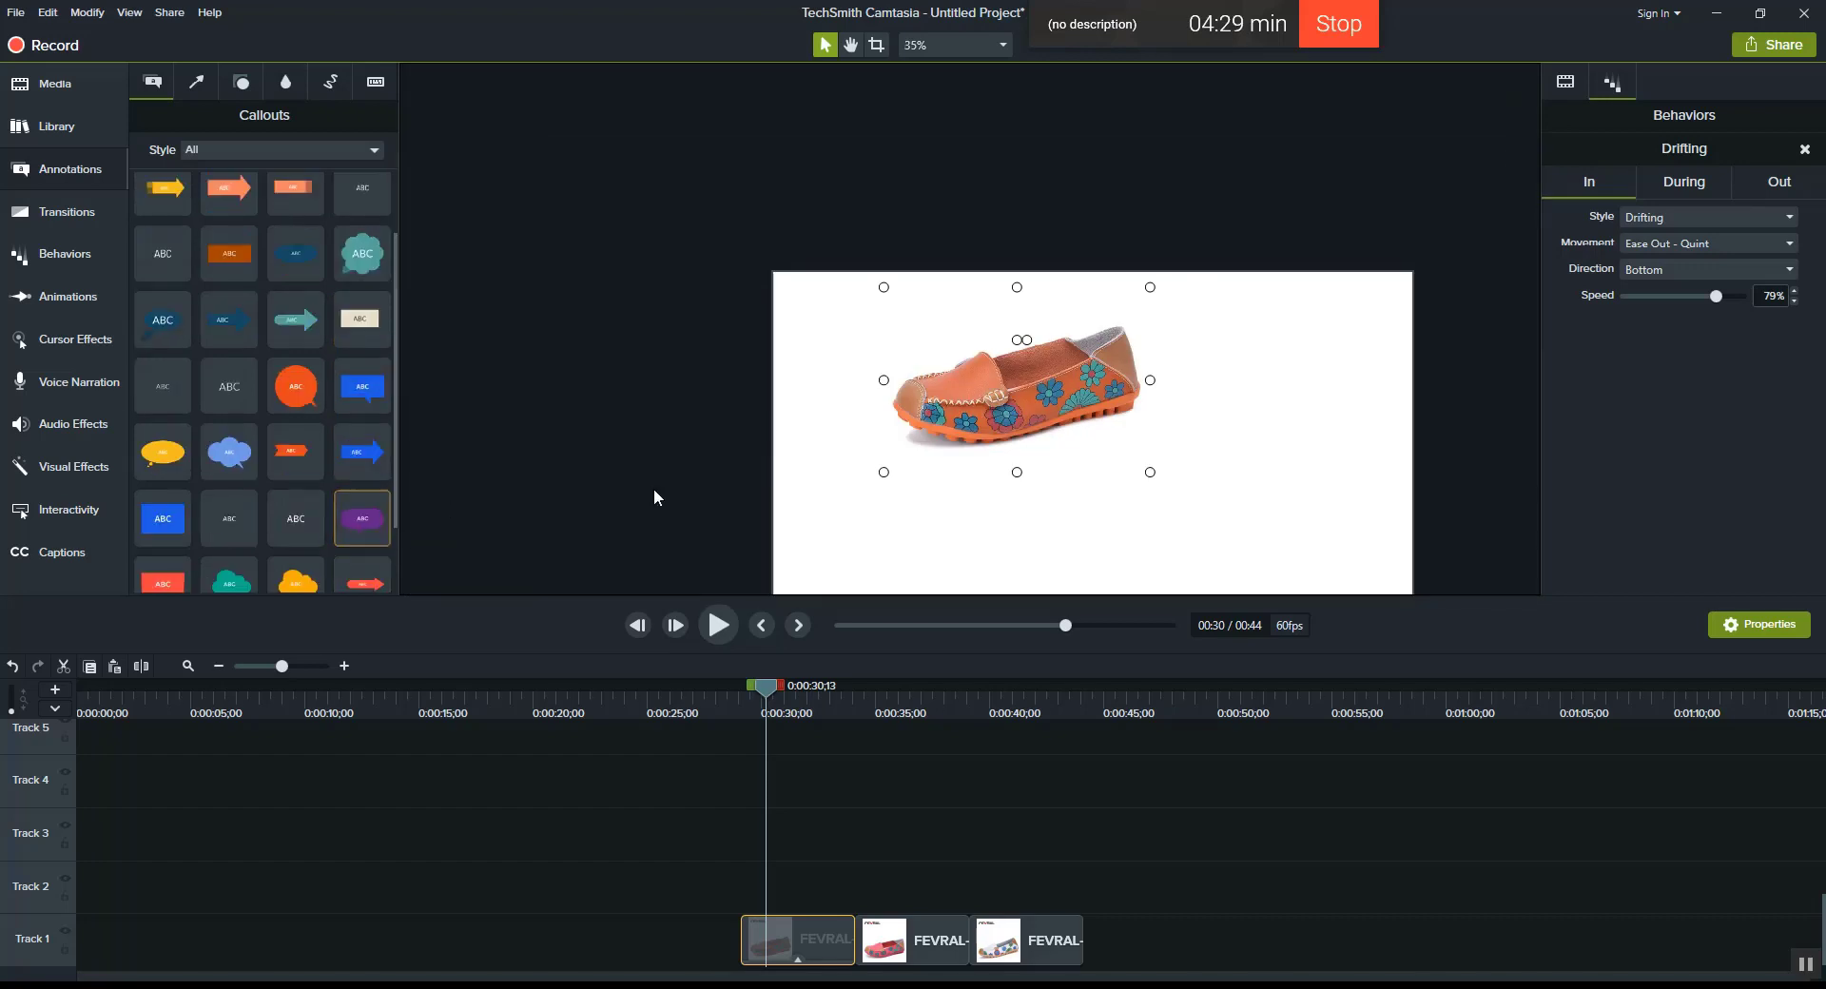
pyautogui.click(936, 44)
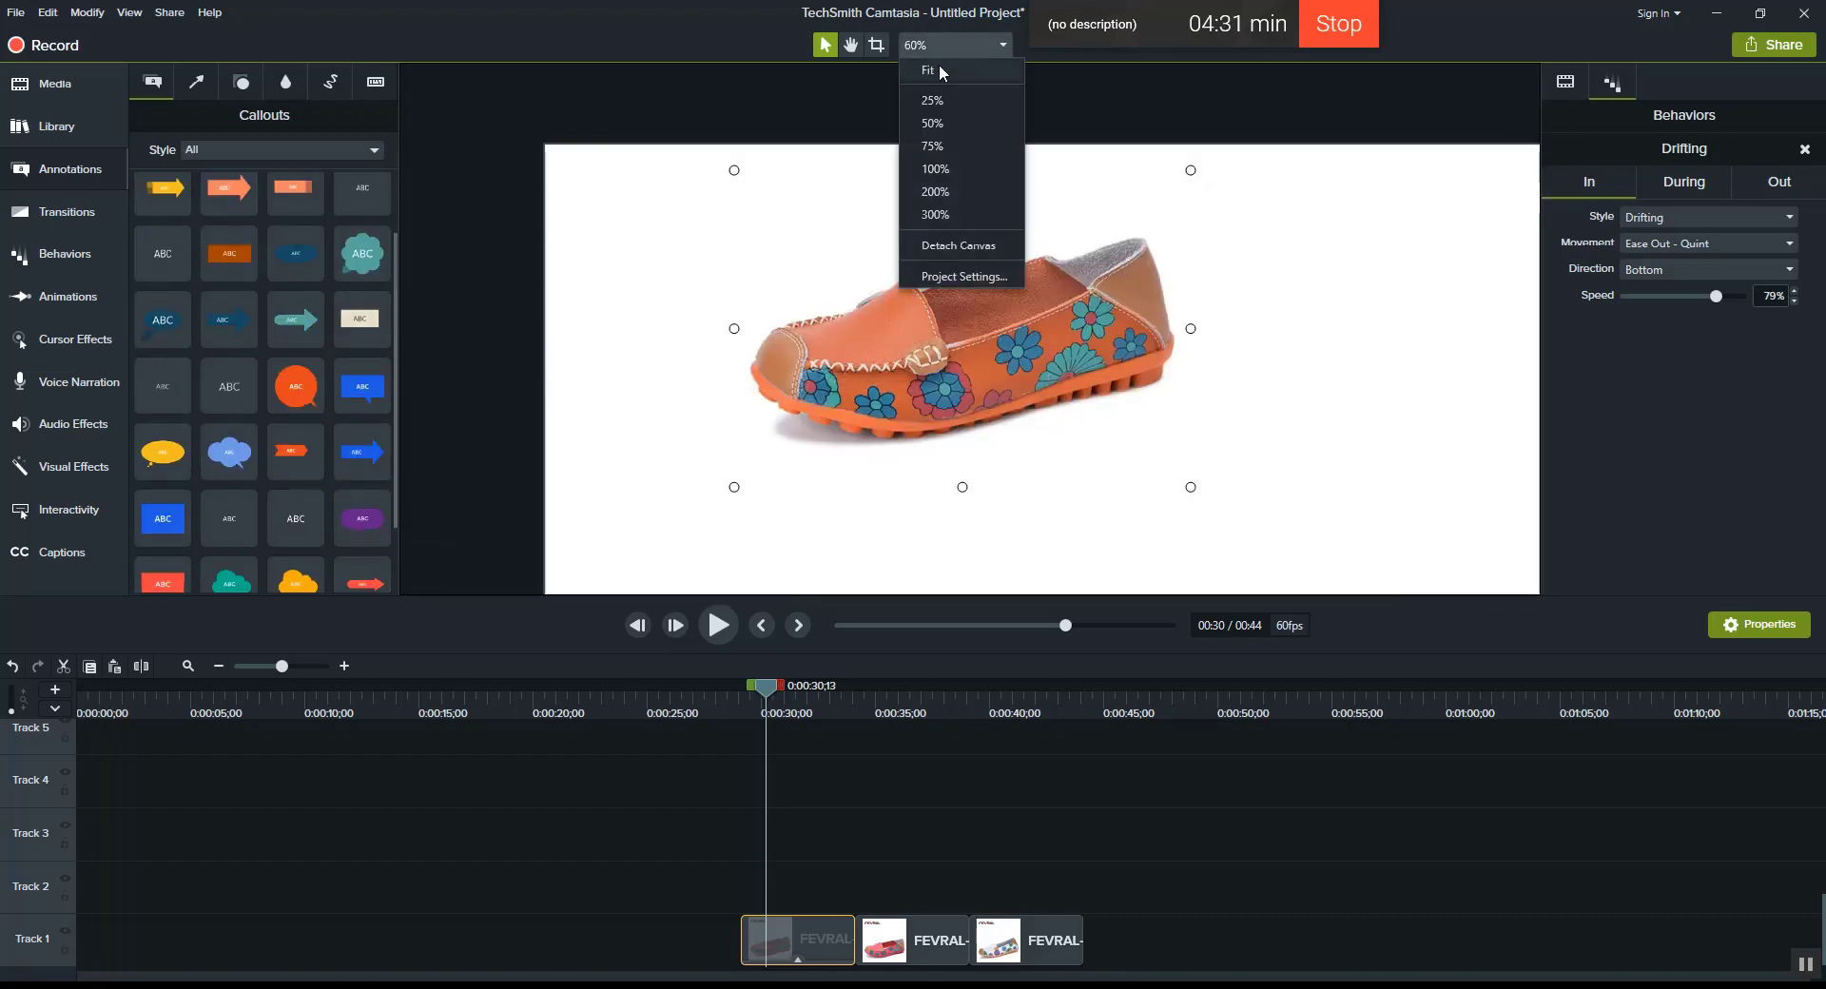
pyautogui.click(939, 67)
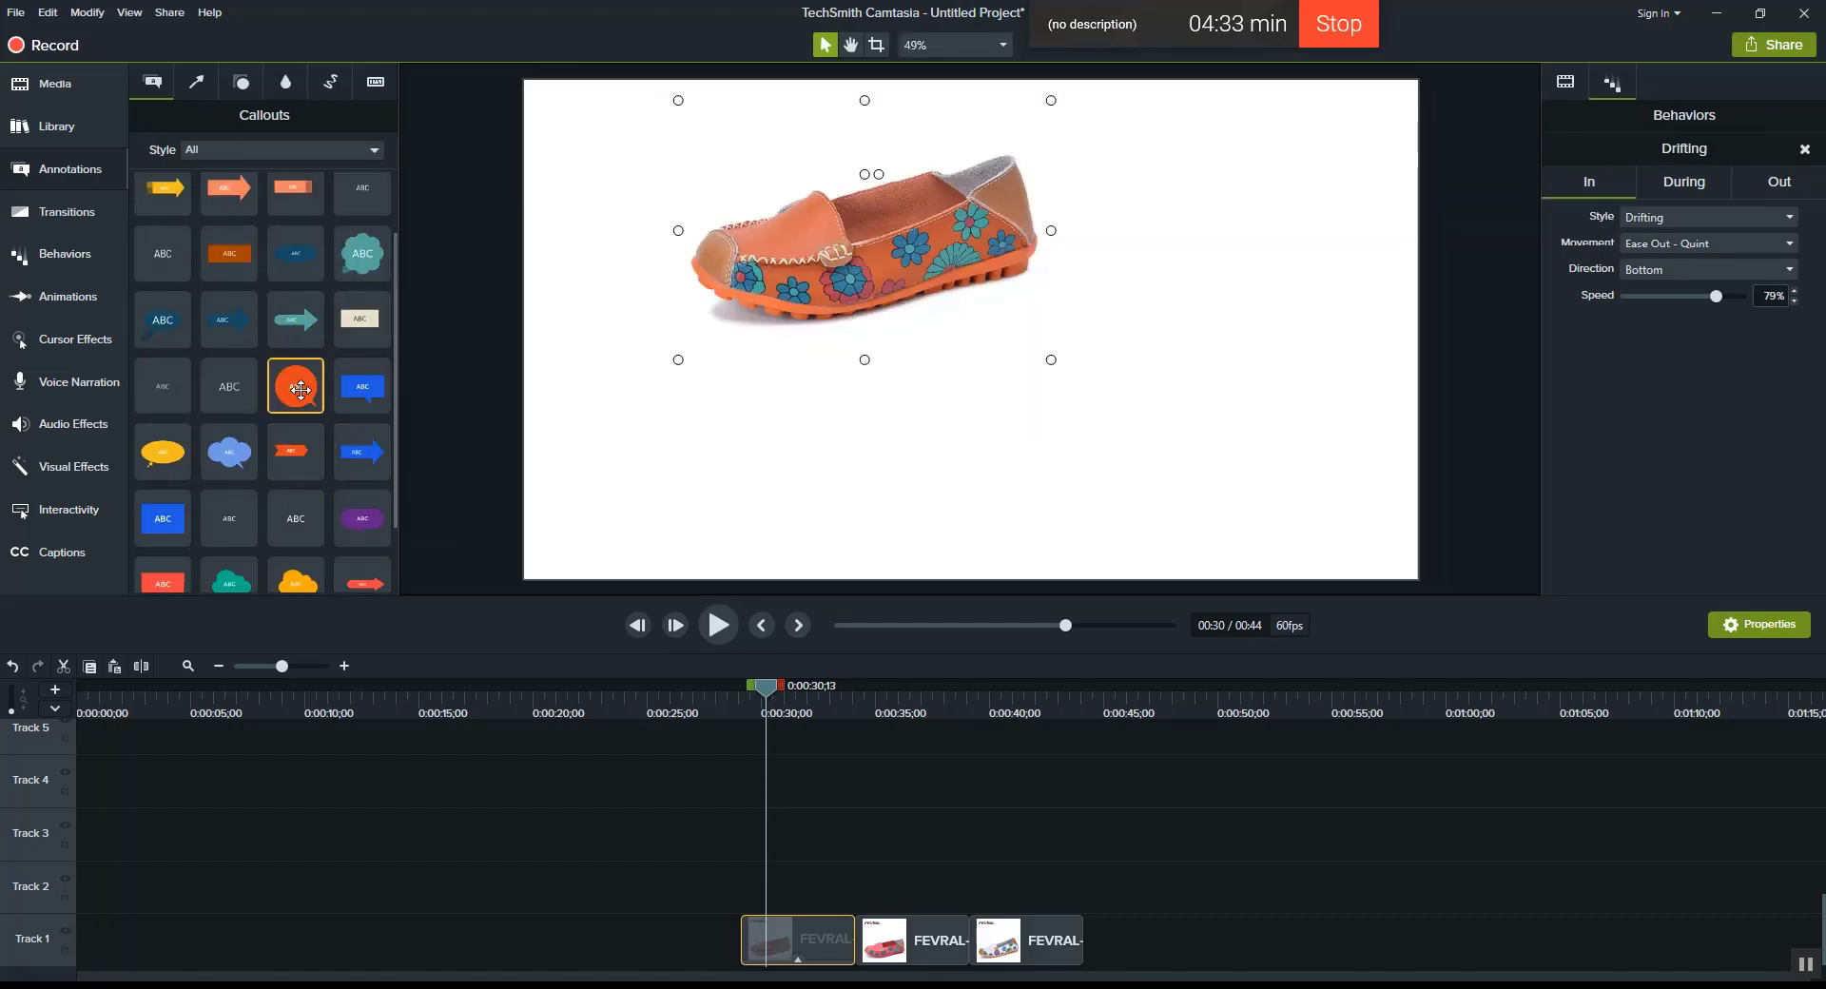
pyautogui.scroll(-2, 294, 376)
pyautogui.moveTo(362, 560); pyautogui.dragTo(798, 466)
pyautogui.write('test te')
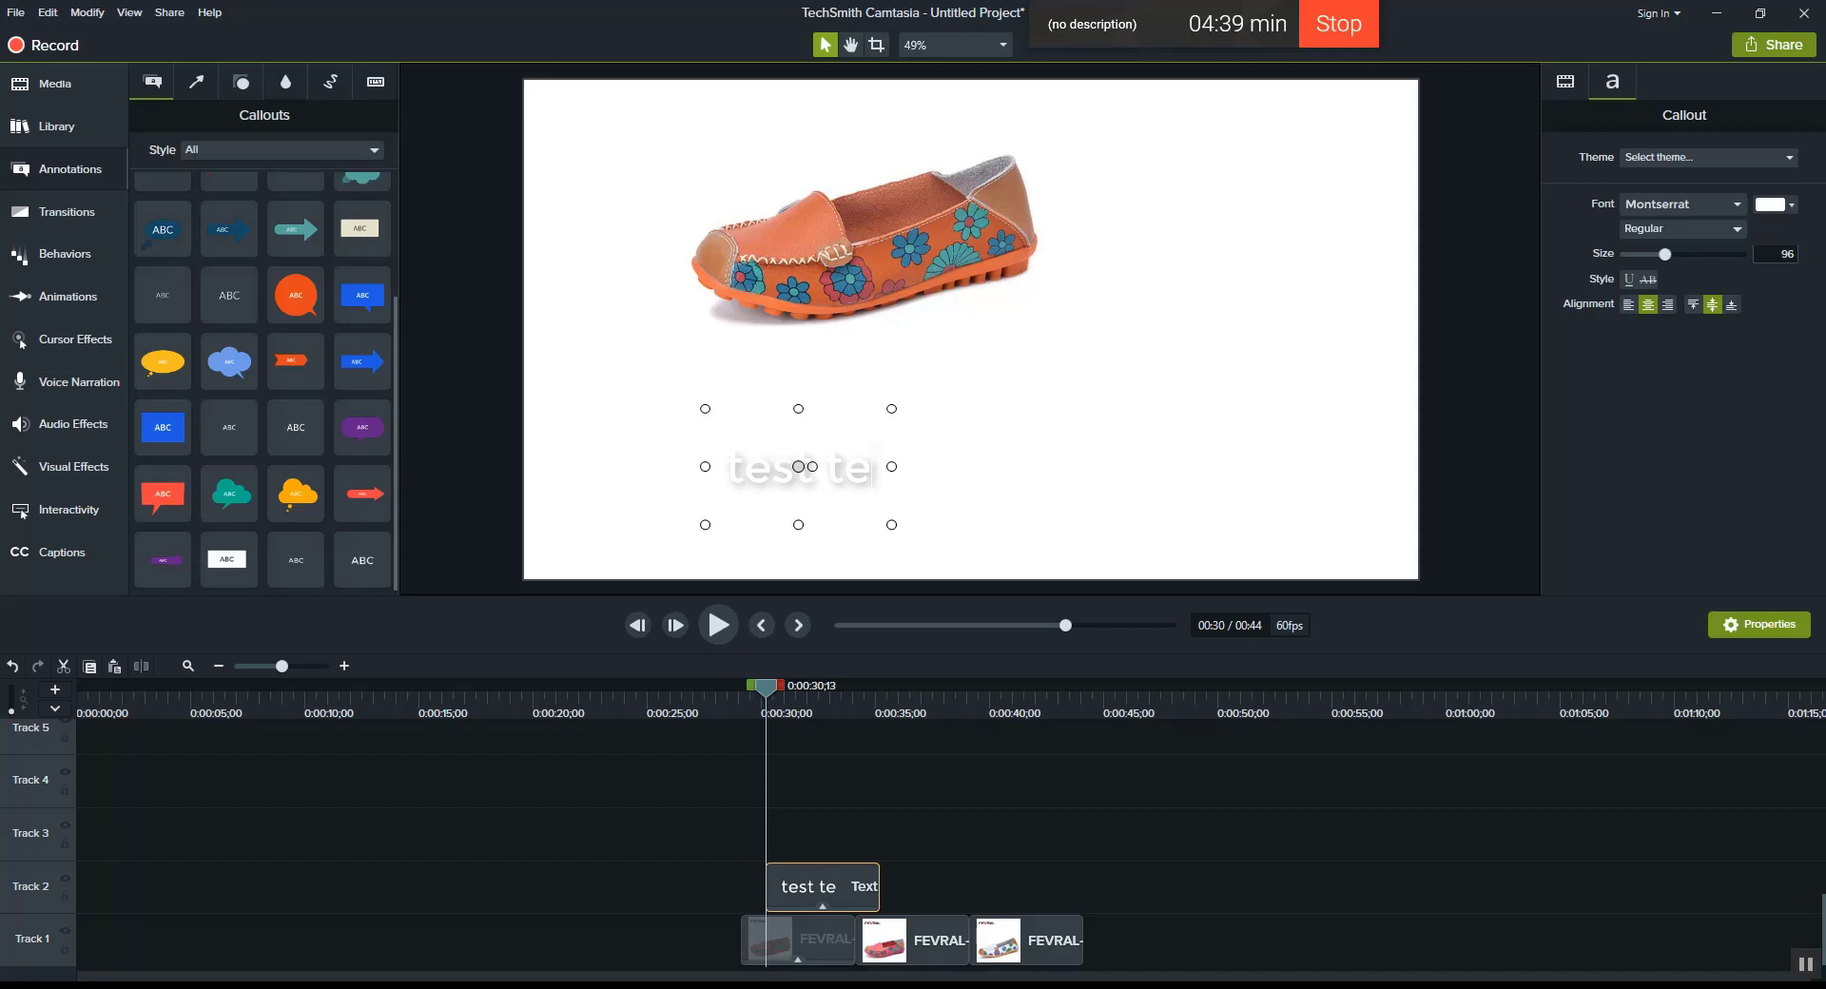
pyautogui.write('xt')
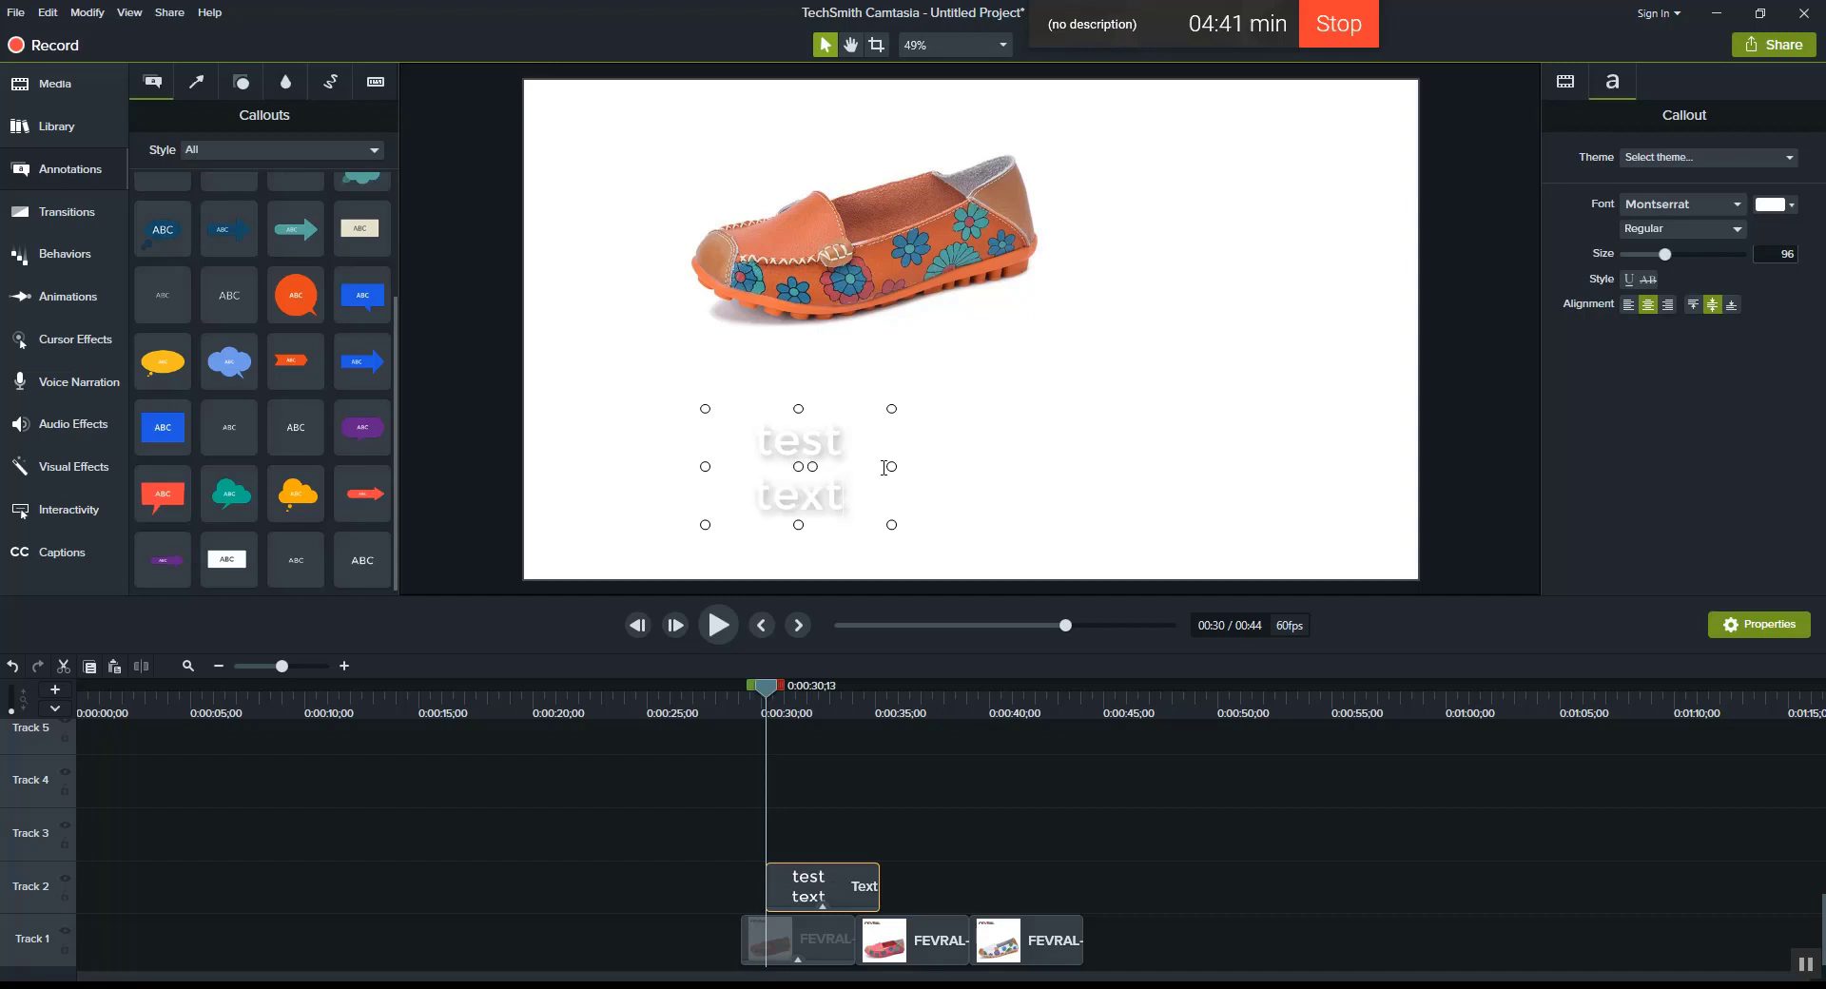
# Step: Widen the "test text" callout so that both words fit on one line
pyautogui.click(899, 476)
pyautogui.click(841, 471)
pyautogui.moveTo(891, 466); pyautogui.dragTo(1148, 466)
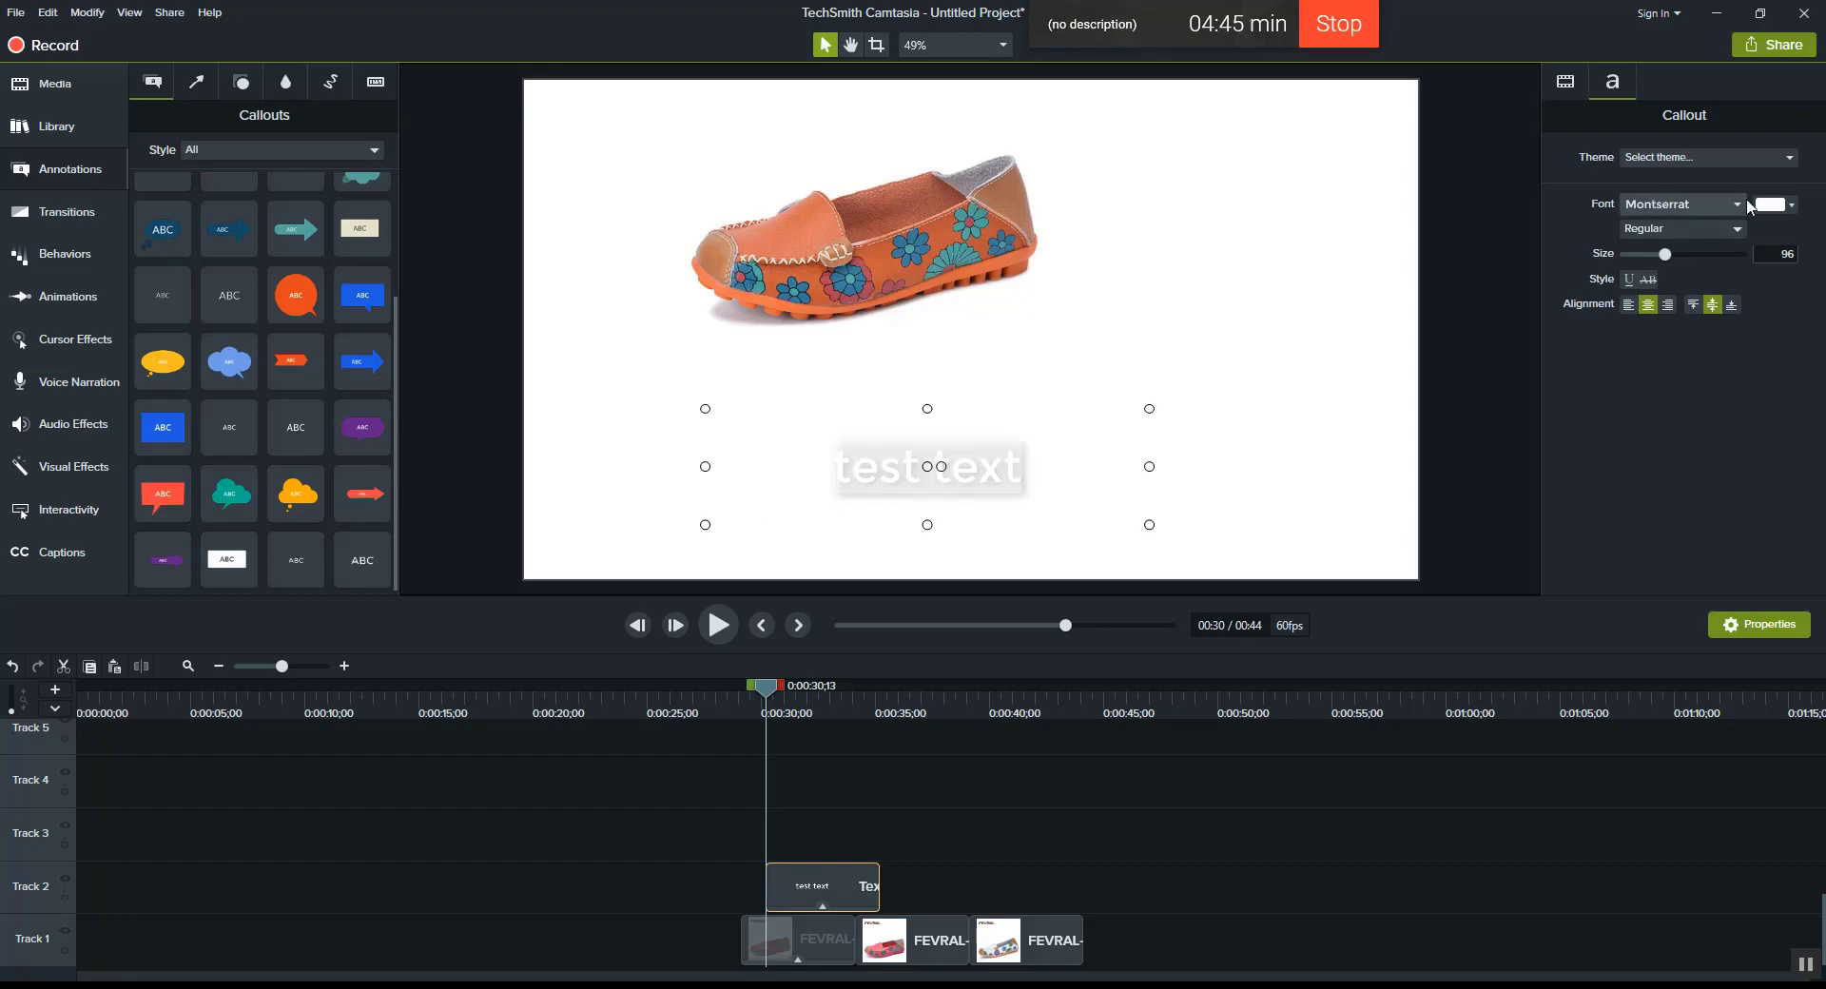
# Step: Set the "test text" callout's font color to black and move the callout closer beneath the orange shoe
pyautogui.click(1792, 204)
pyautogui.click(1669, 277)
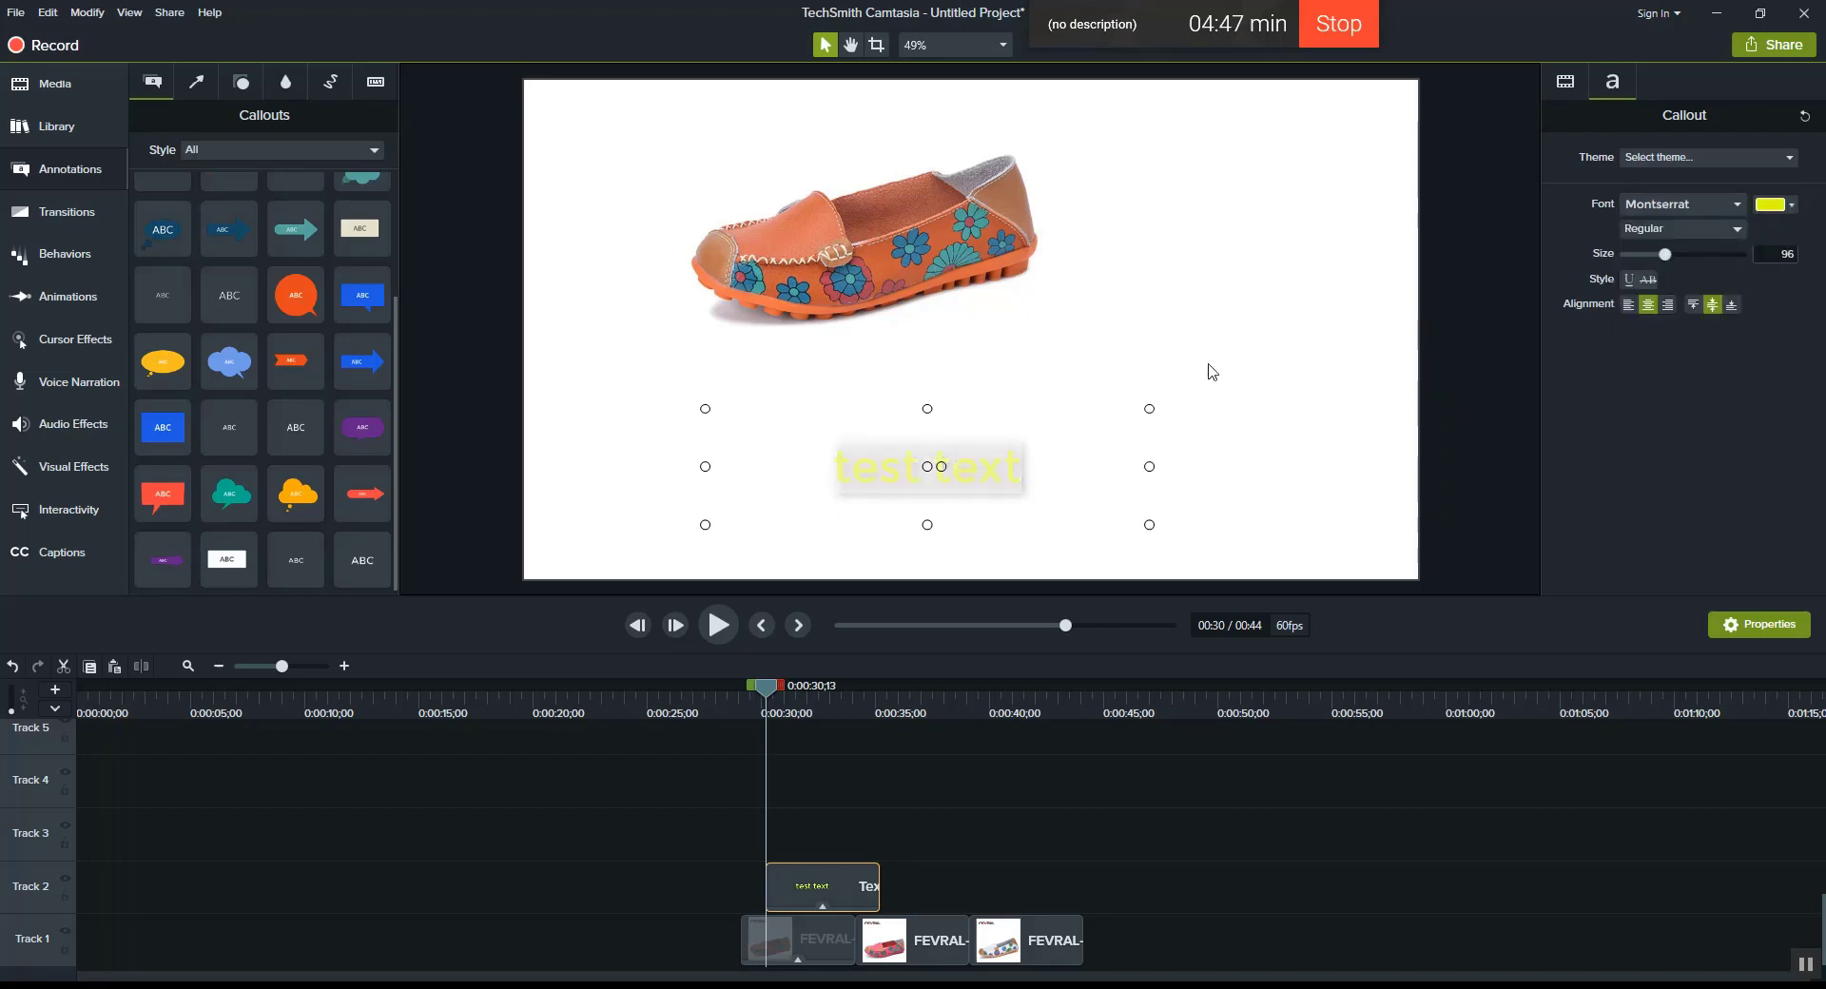
pyautogui.click(1776, 206)
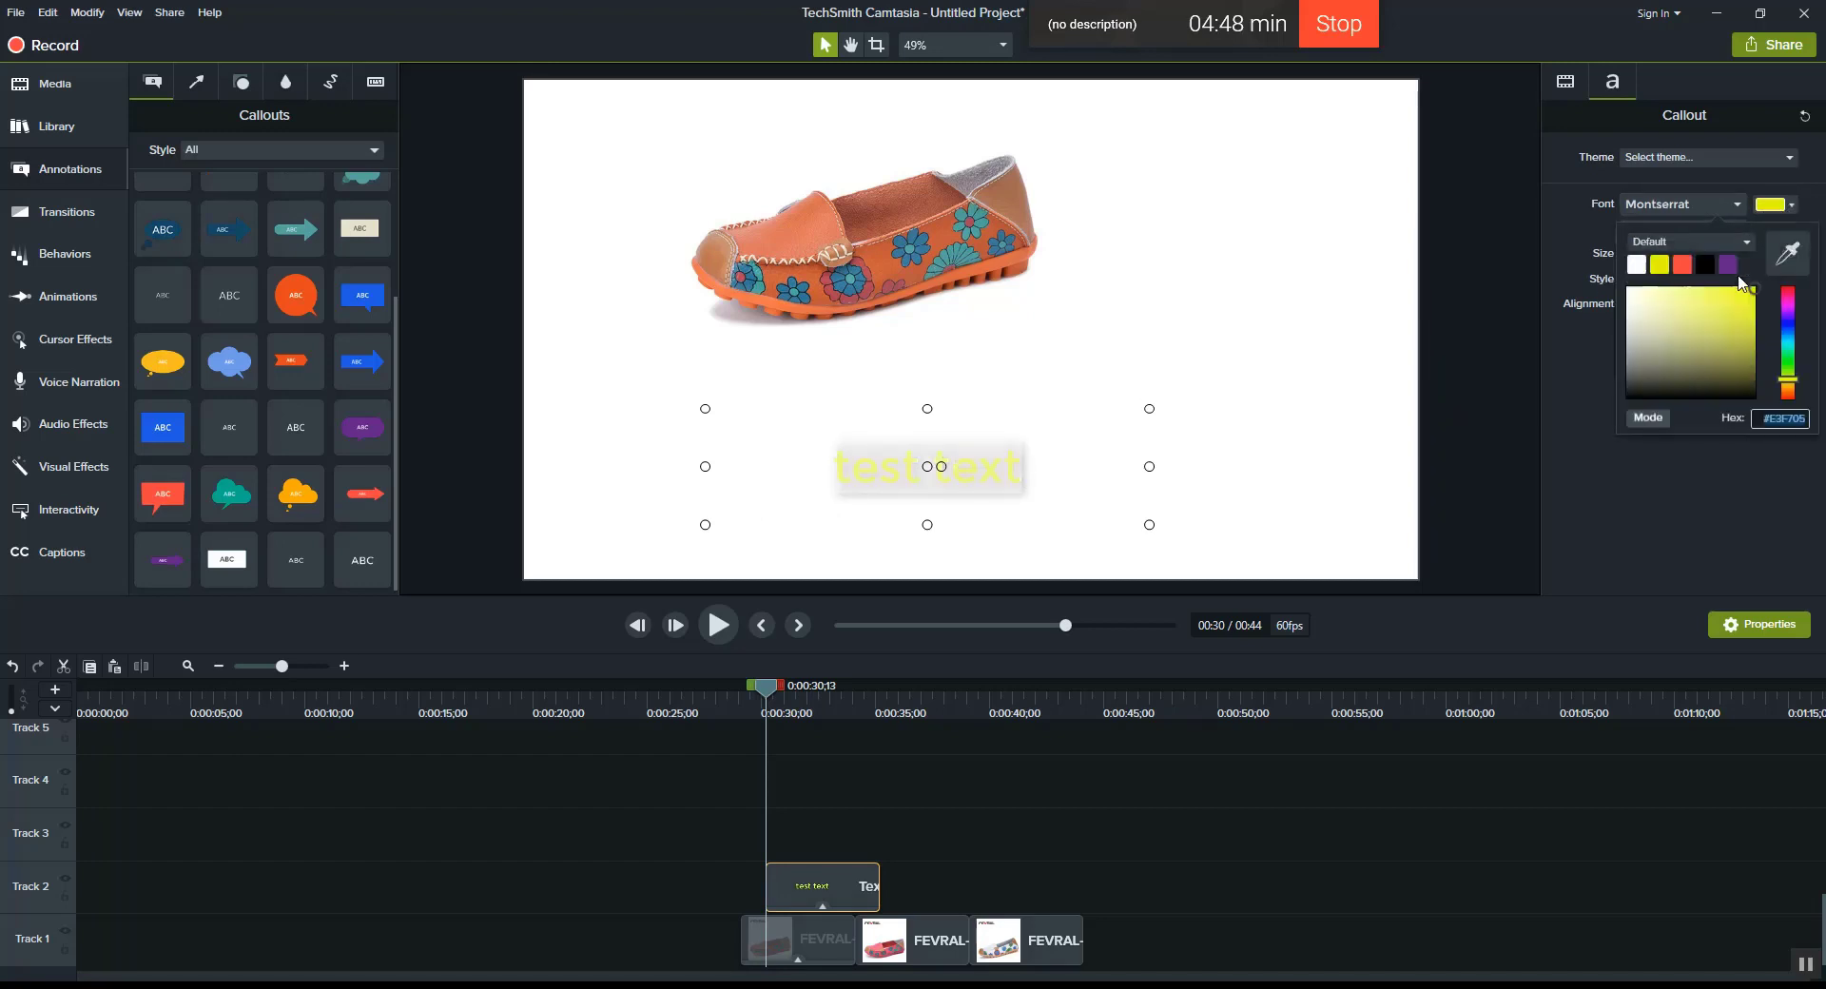
pyautogui.click(1692, 249)
pyautogui.click(1645, 233)
pyautogui.click(1196, 448)
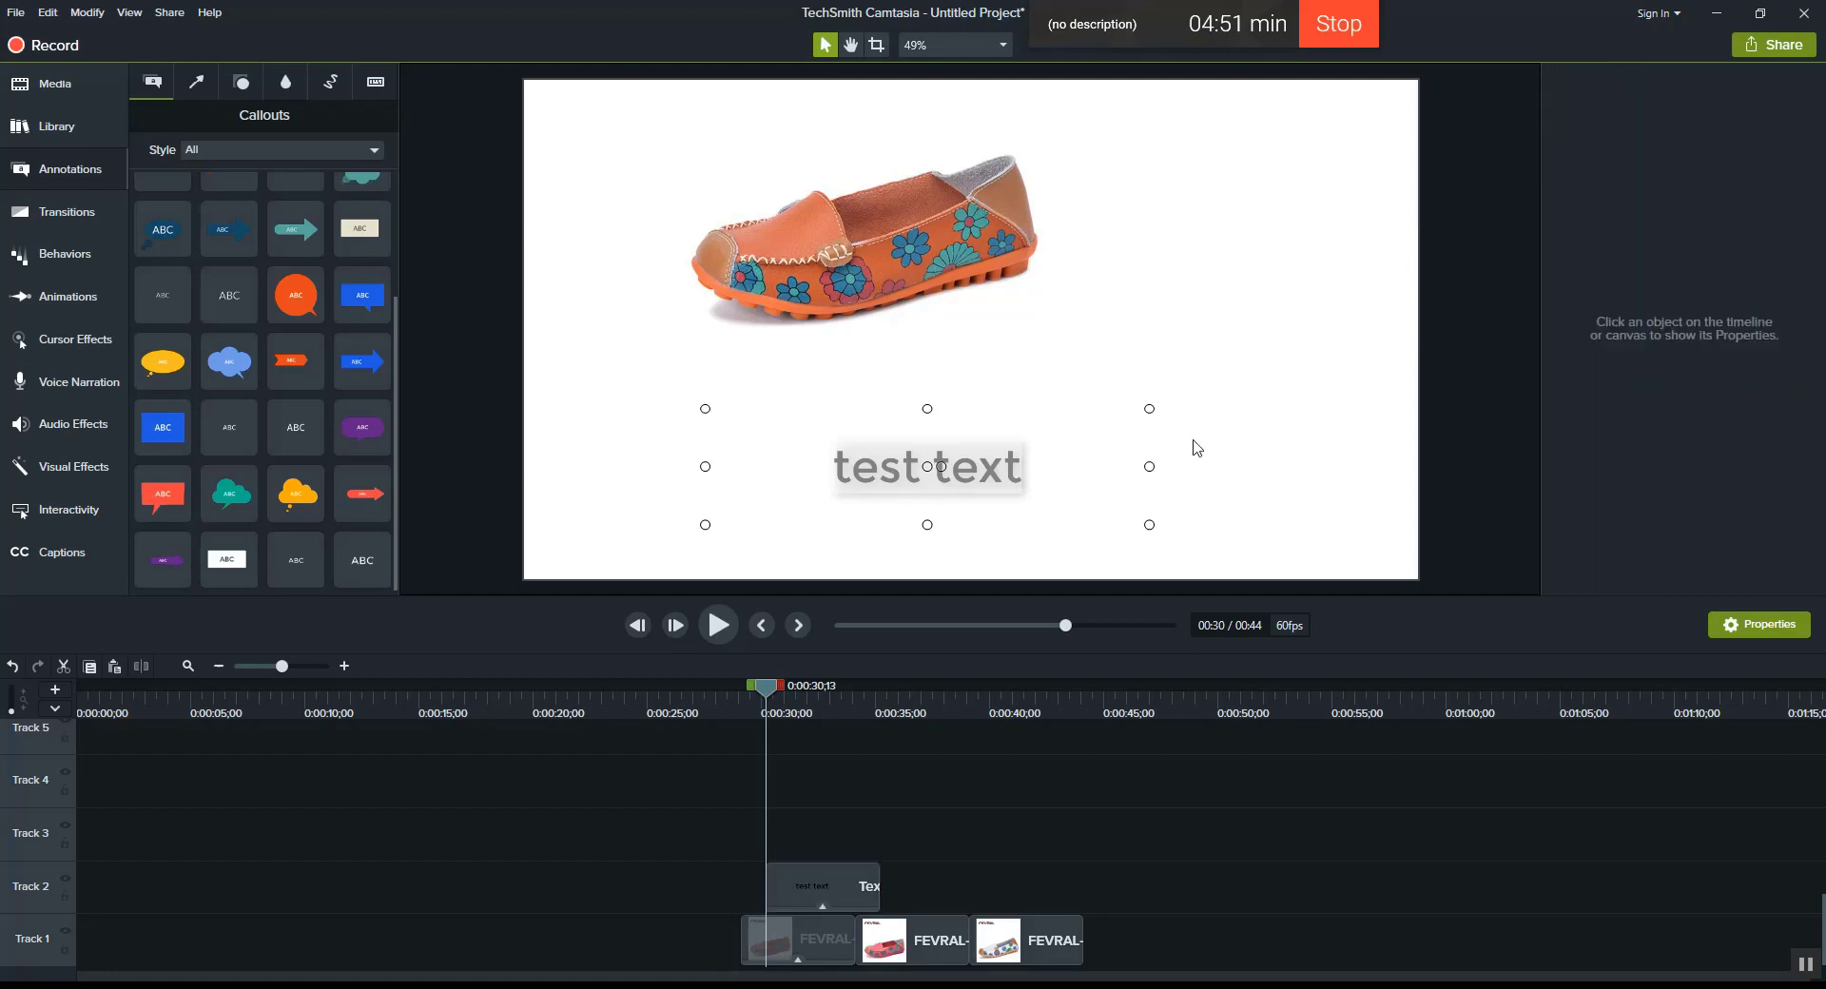
pyautogui.click(993, 480)
pyautogui.moveTo(993, 480); pyautogui.dragTo(895, 459)
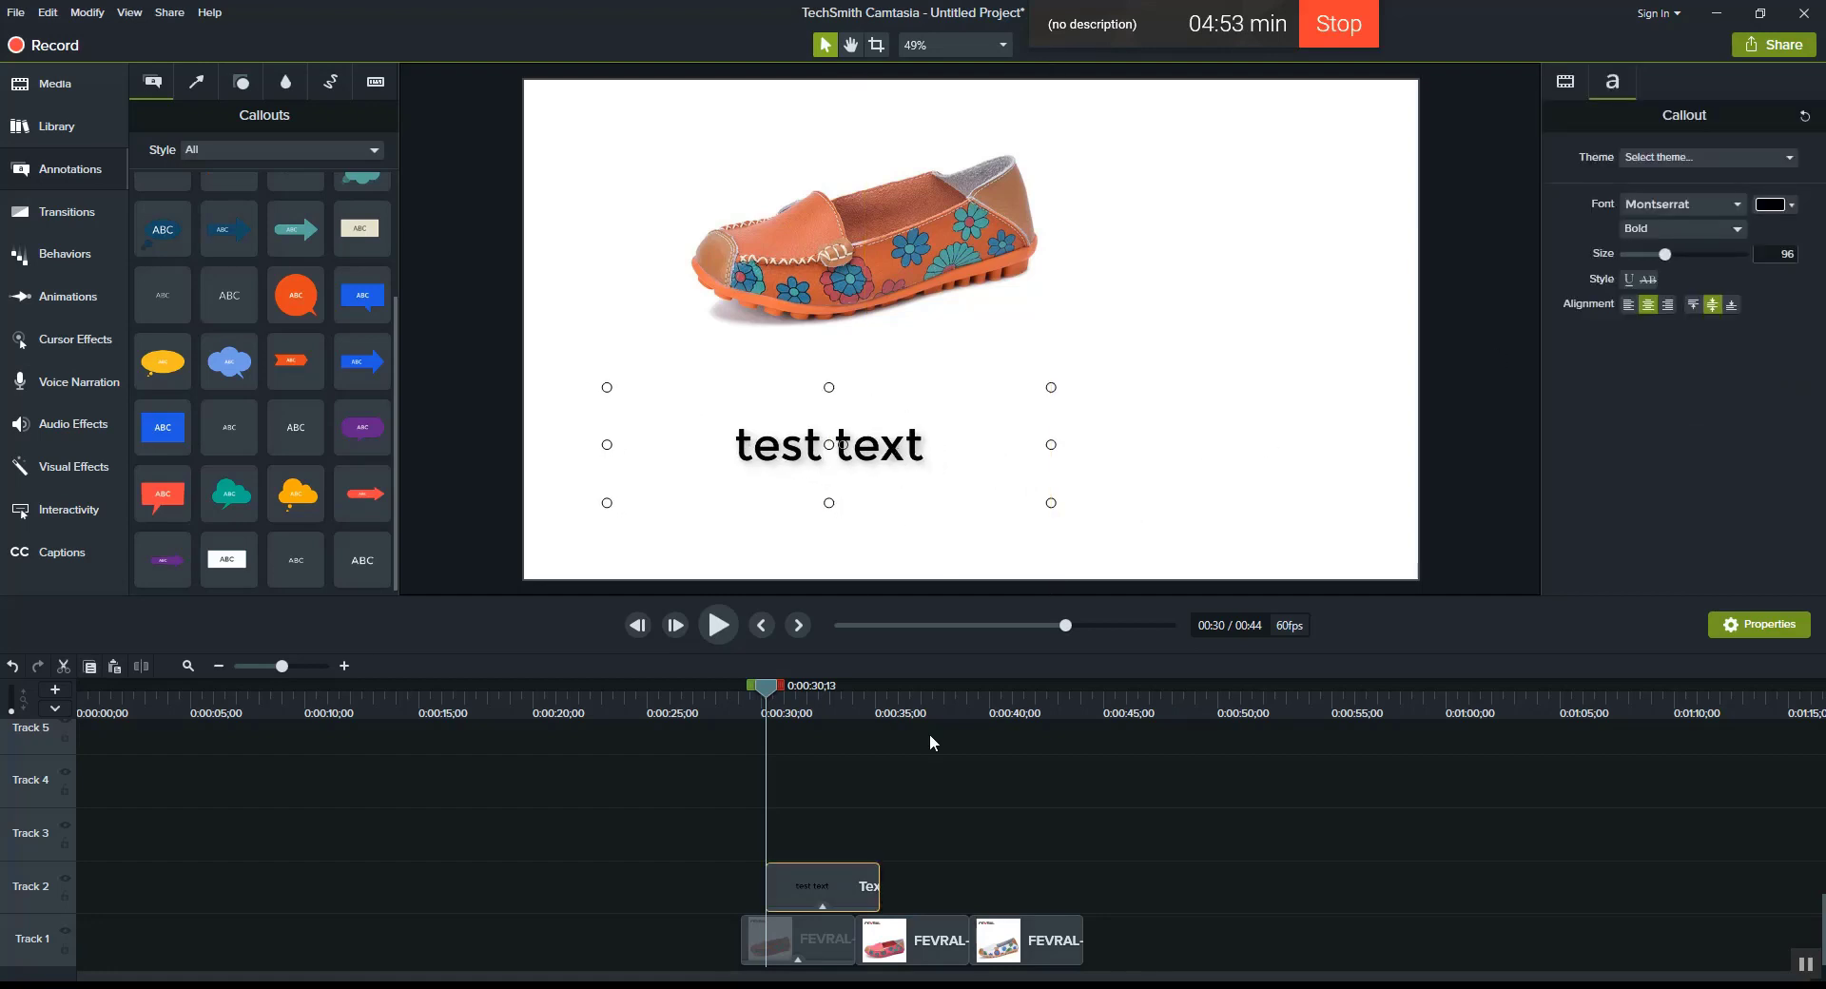
# Step: Remove the Drop Shadow effect from the "test text" callout on Track 2
pyautogui.click(823, 905)
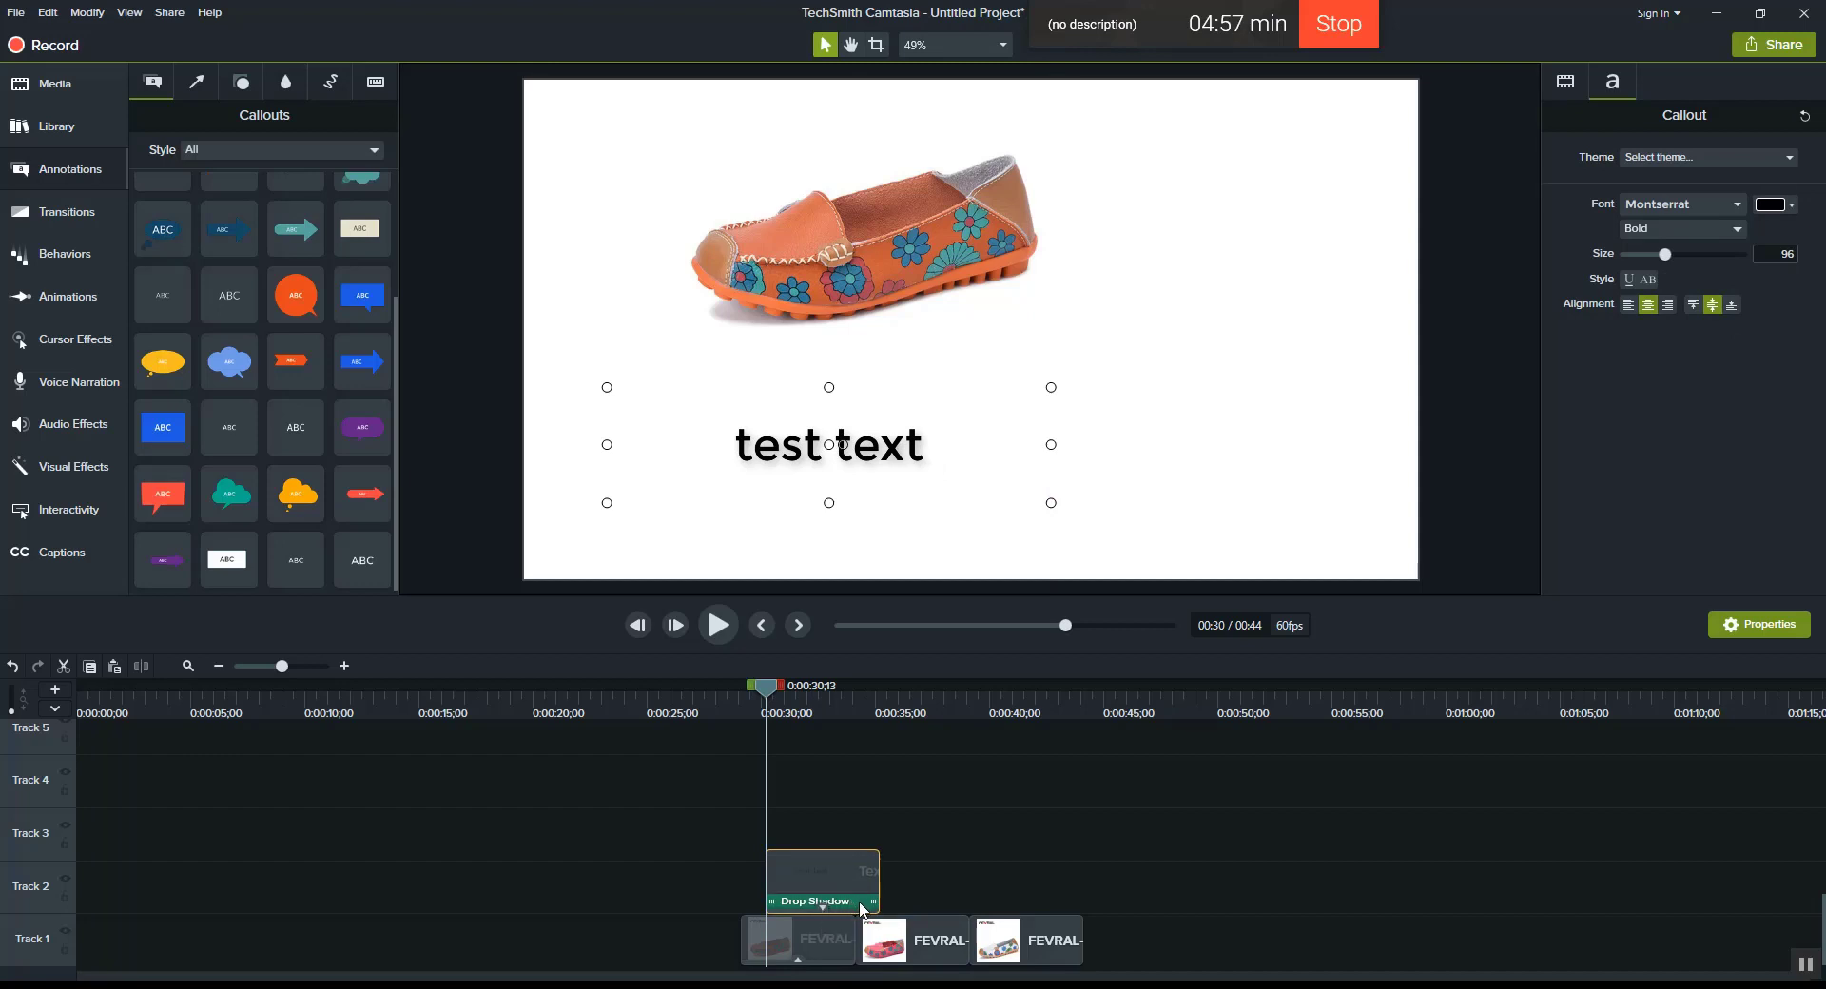
pyautogui.click(863, 908)
pyautogui.rightClick(861, 905)
pyautogui.click(915, 856)
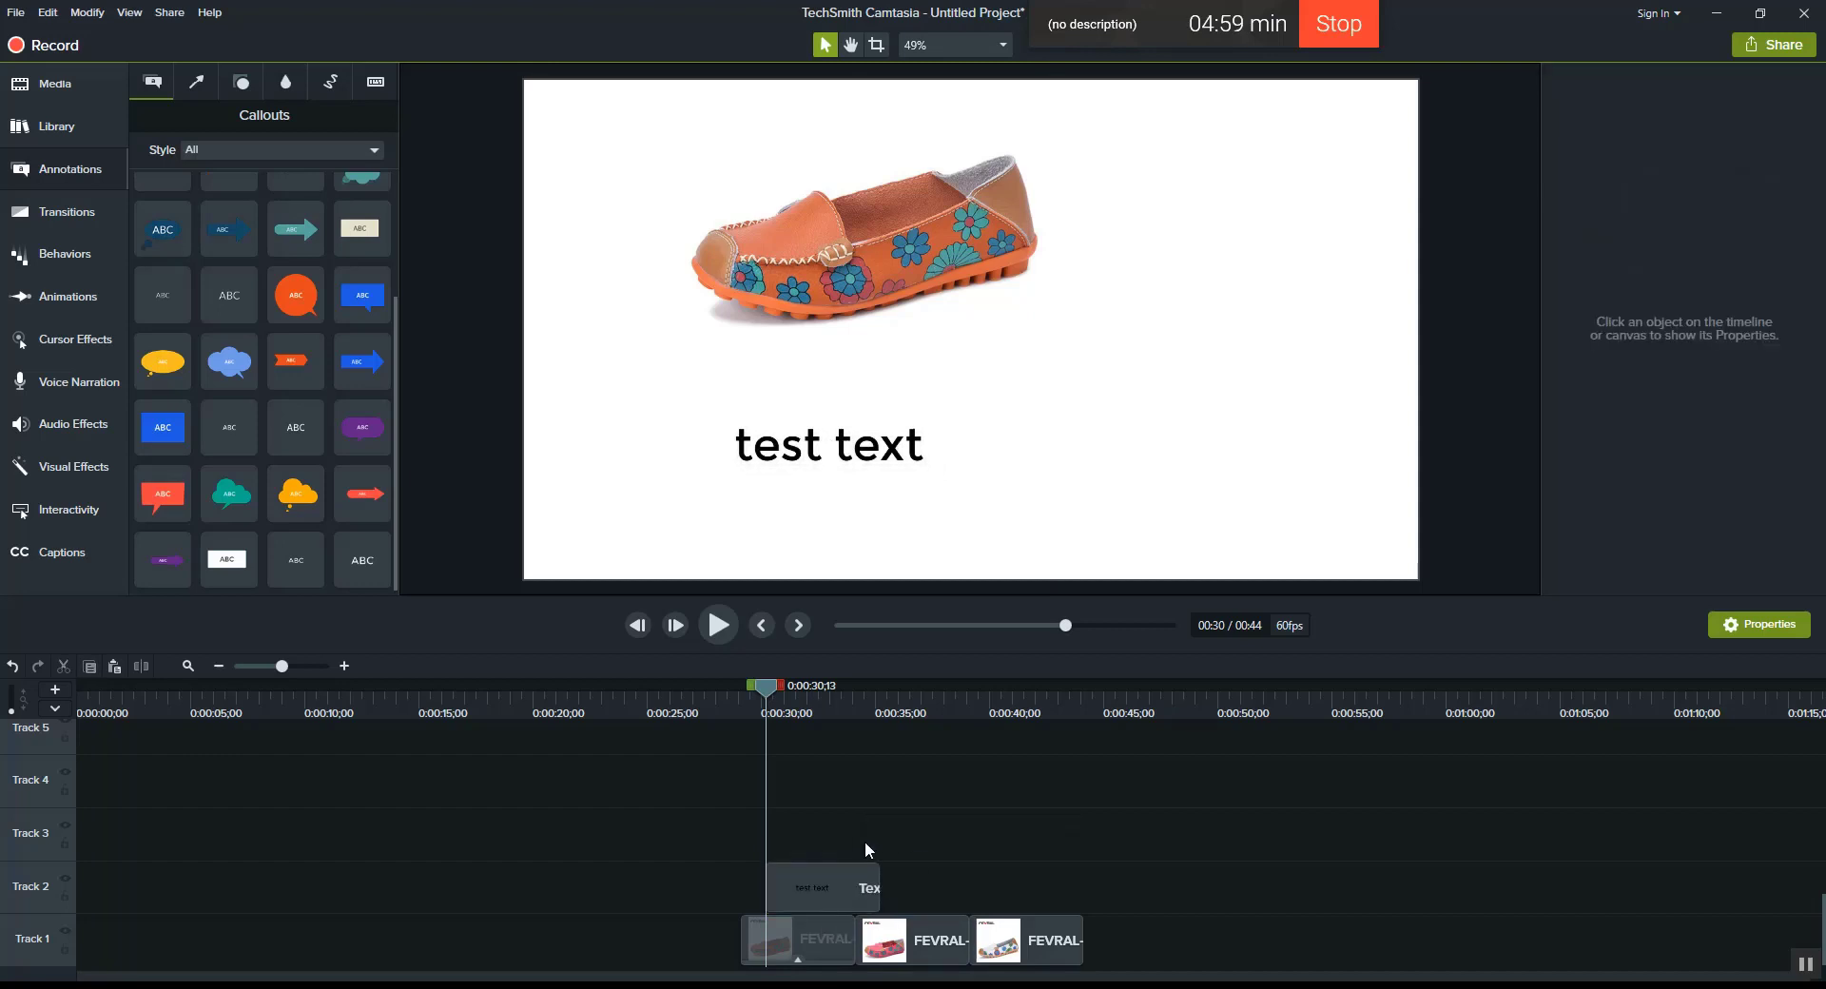
# Step: Add the Fade behavior to the "test text" callout and scrub to 0:00:31;16 to preview it
pyautogui.click(847, 444)
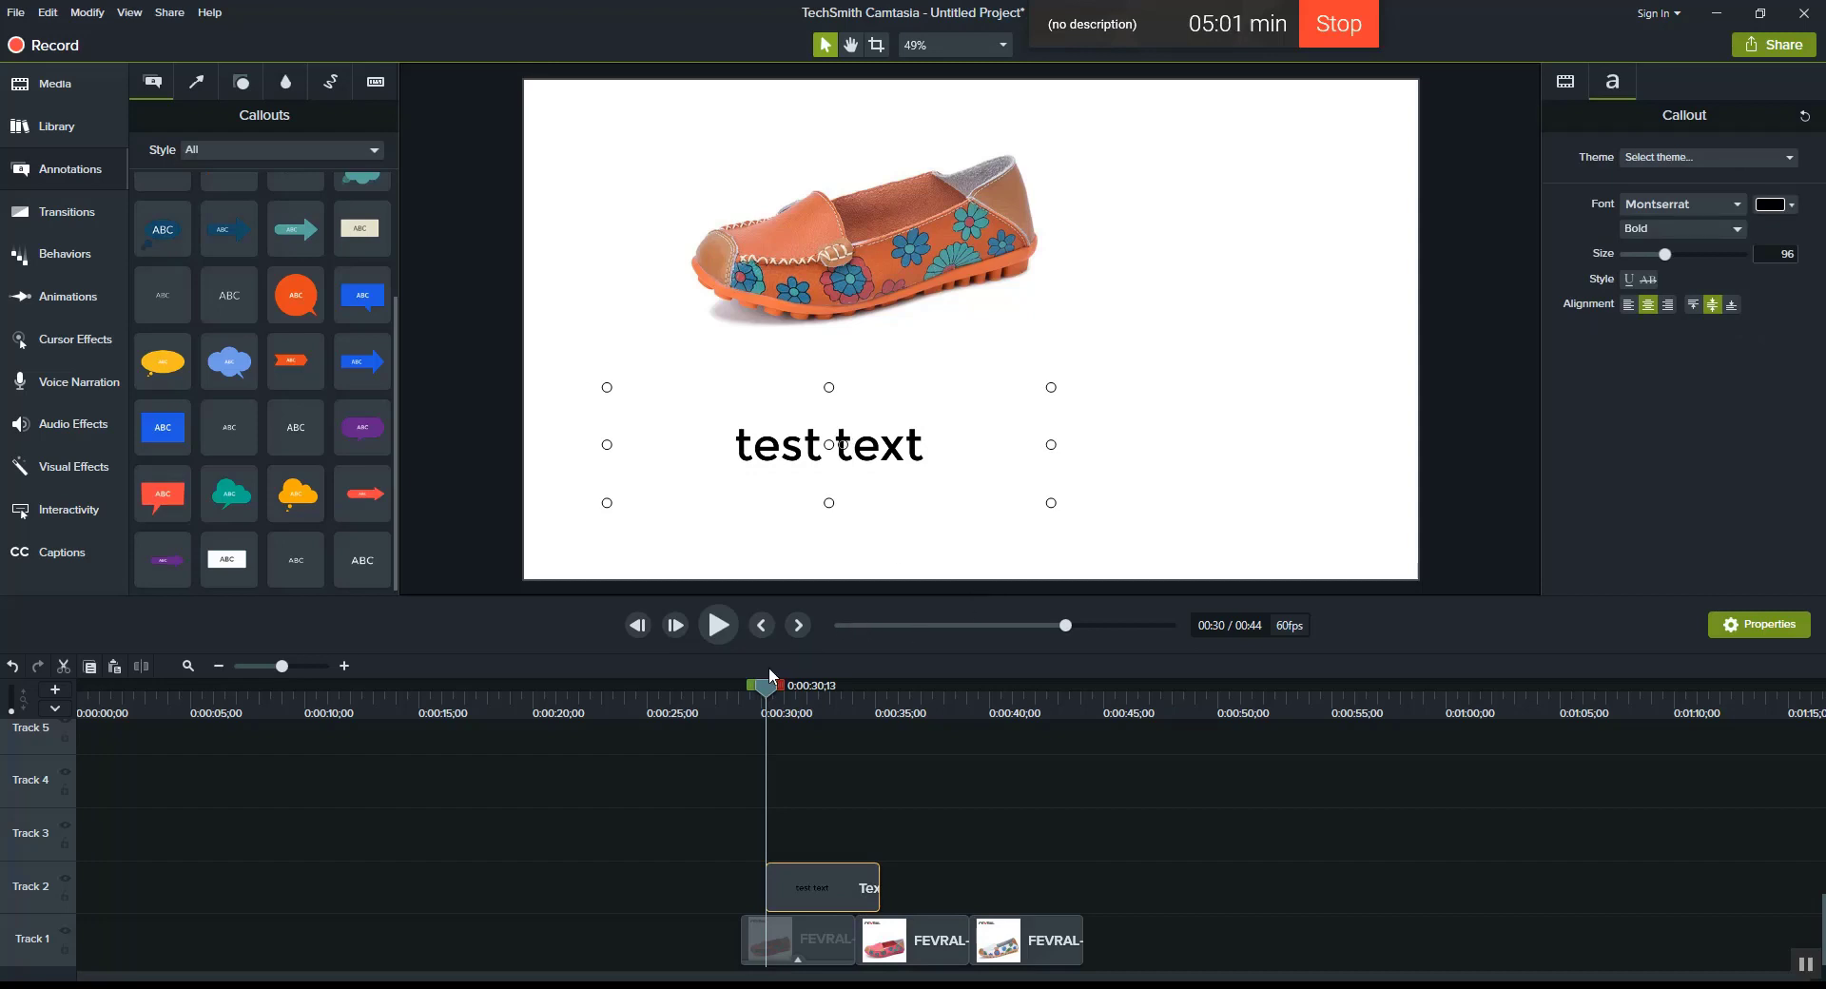
pyautogui.moveTo(770, 673)
pyautogui.mouseDown()
pyautogui.moveTo(684, 684)
pyautogui.moveTo(783, 705)
pyautogui.mouseUp()
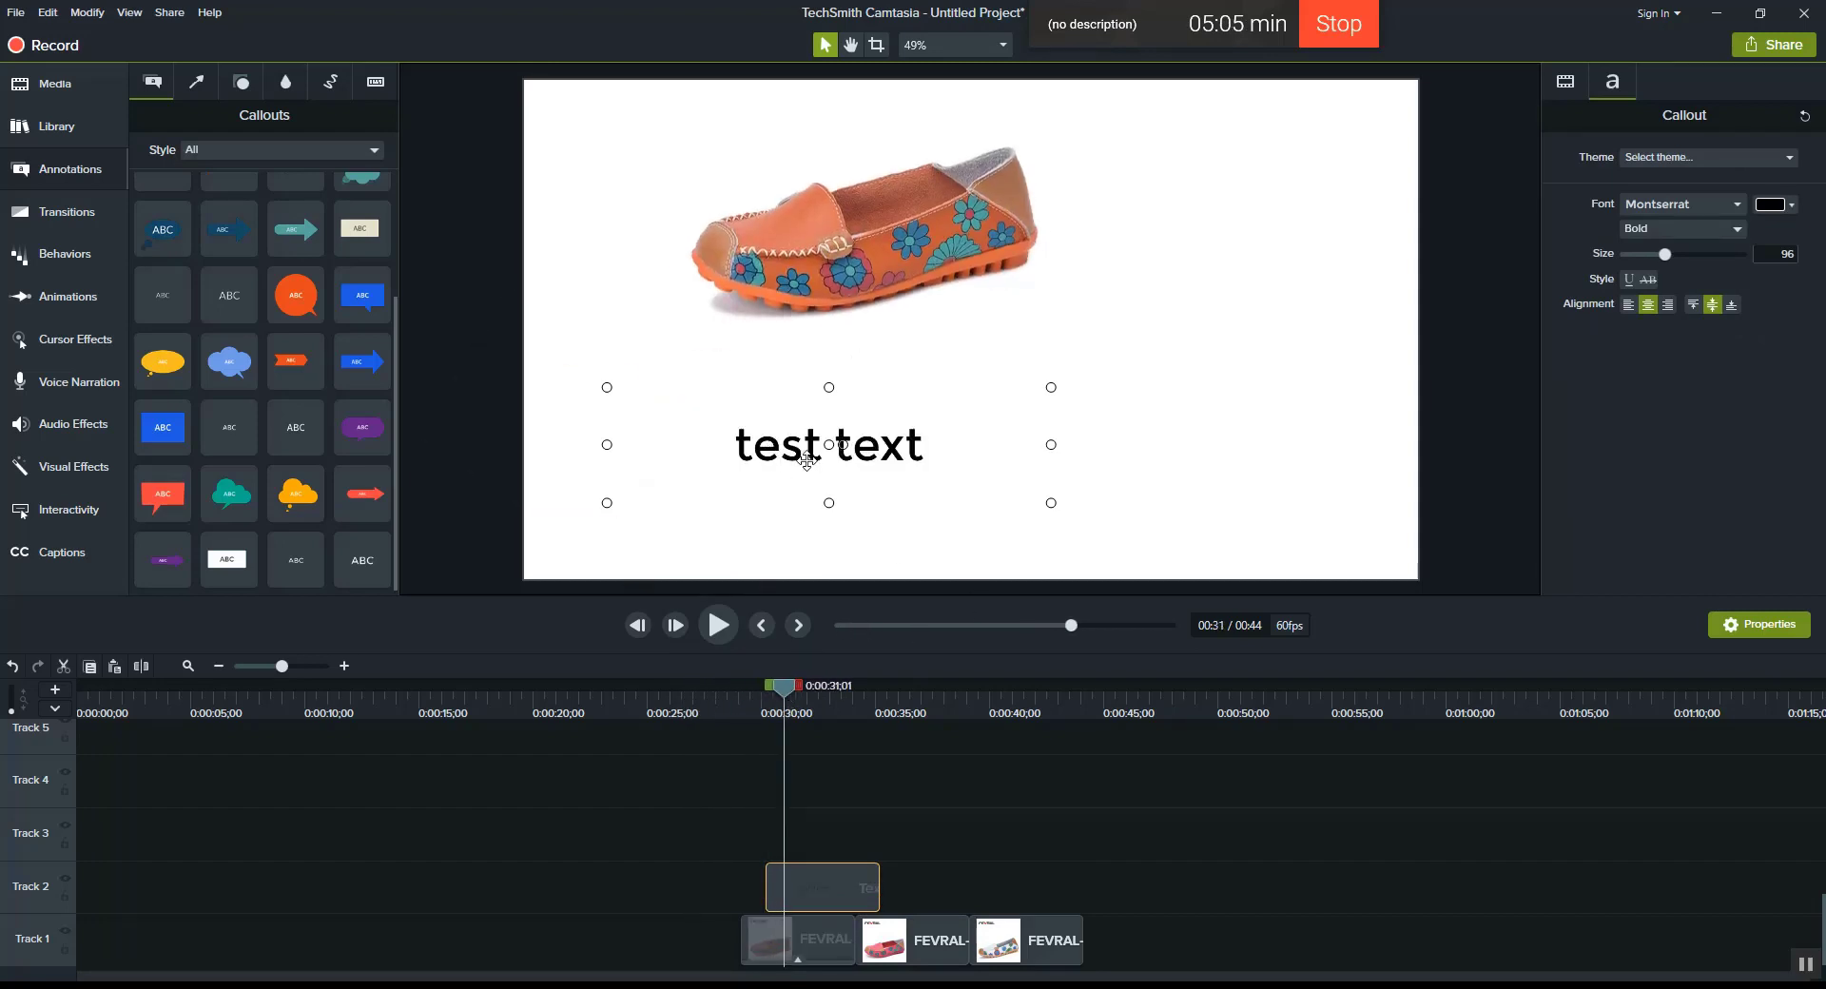
pyautogui.click(64, 261)
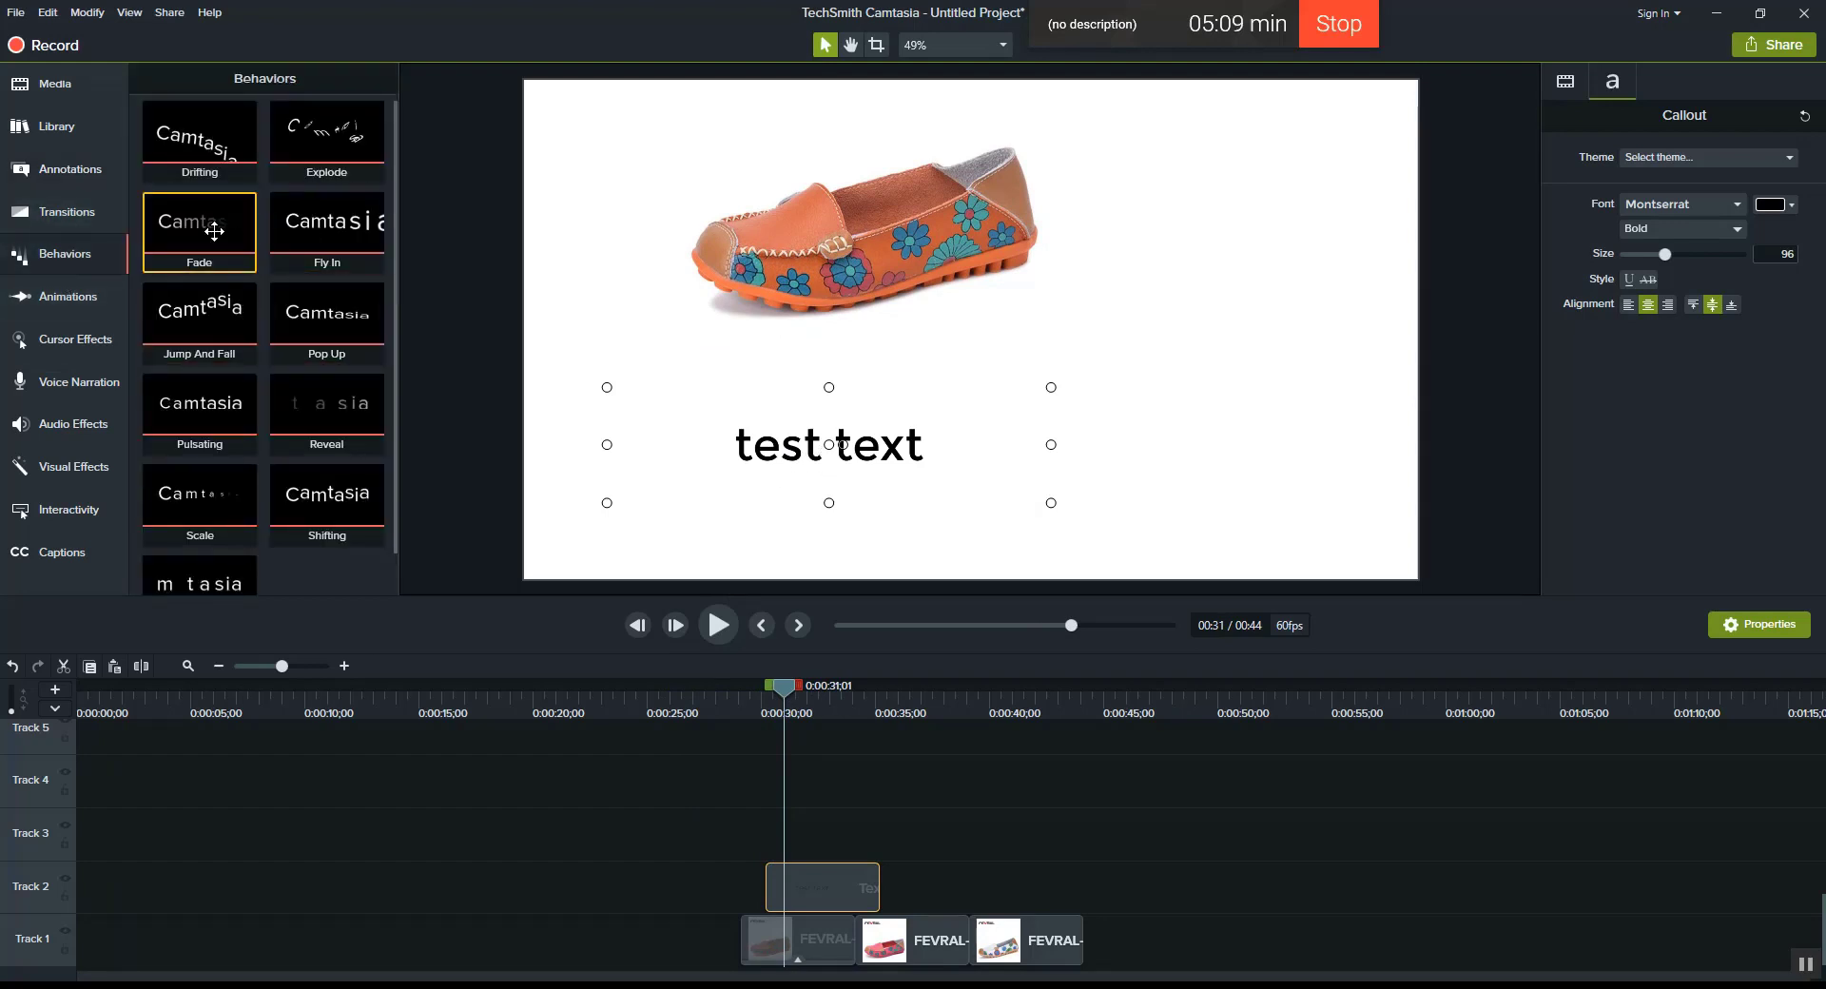
pyautogui.moveTo(214, 231); pyautogui.dragTo(844, 889)
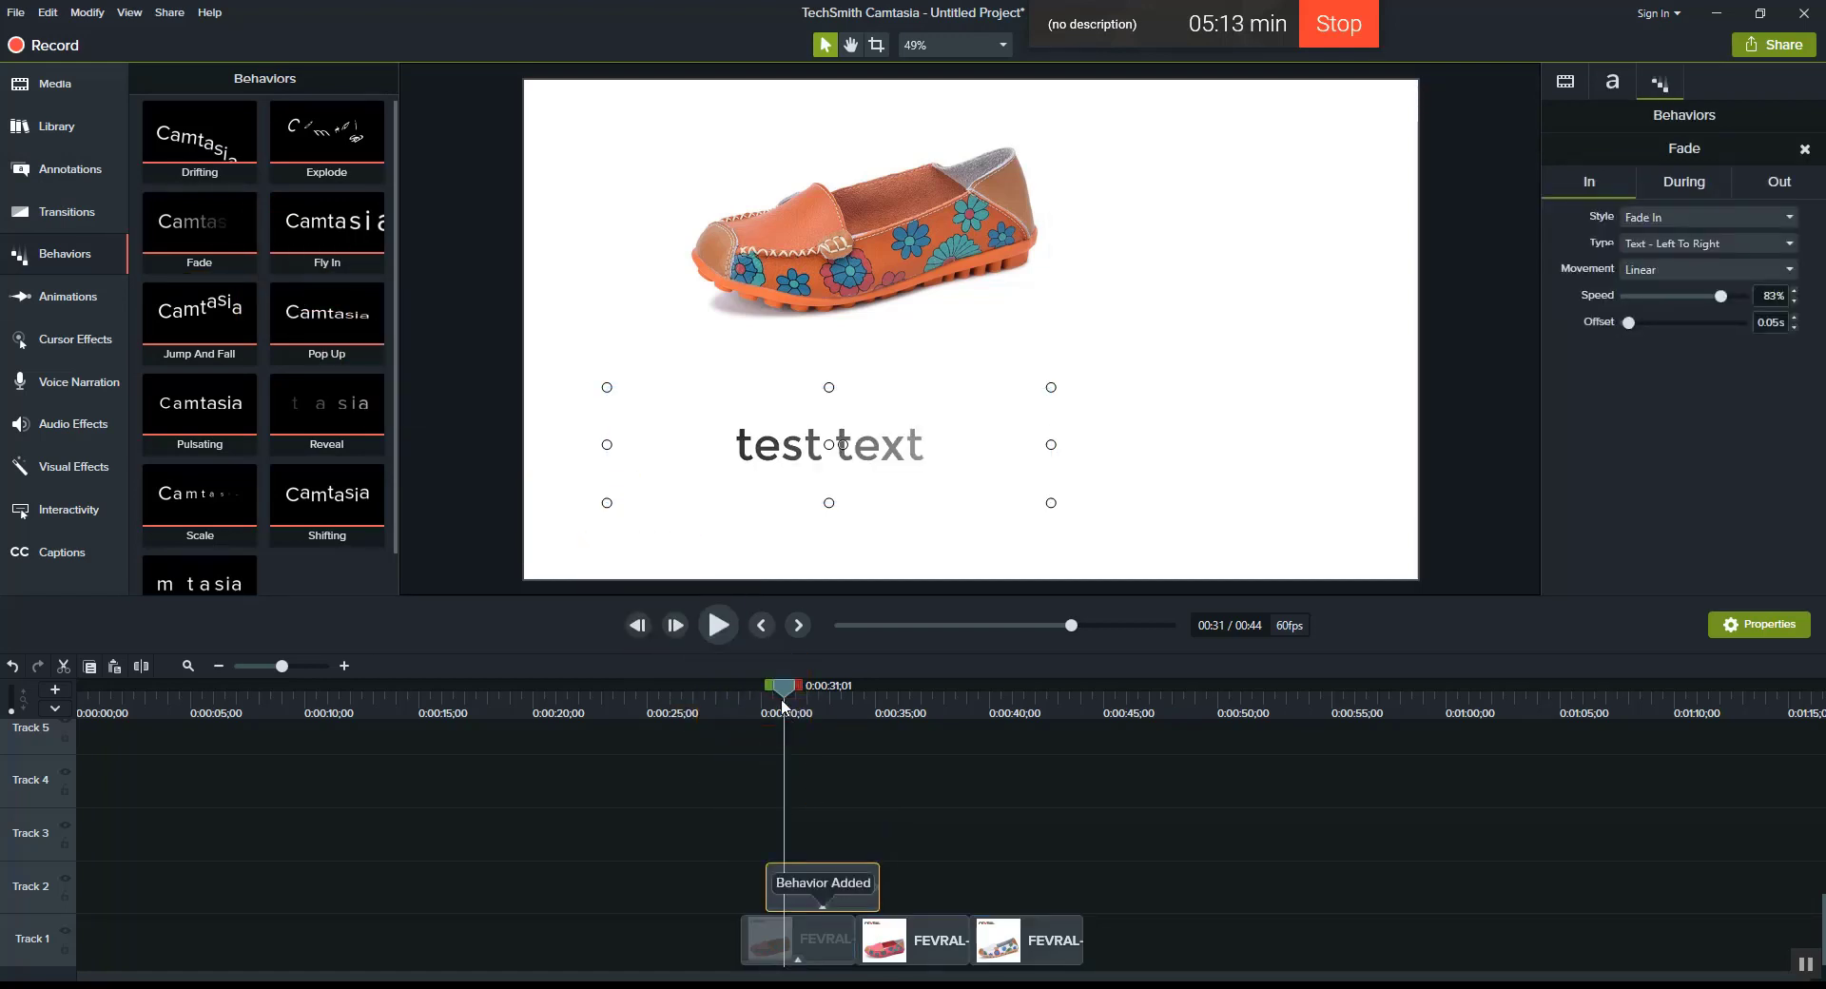
pyautogui.moveTo(783, 686)
pyautogui.mouseDown()
pyautogui.moveTo(740, 683)
pyautogui.moveTo(836, 691)
pyautogui.moveTo(747, 692)
pyautogui.moveTo(789, 691)
pyautogui.mouseUp()
# Step: Replace the callout's text with "bata shoe"
pyautogui.click(777, 414)
pyautogui.click(786, 443)
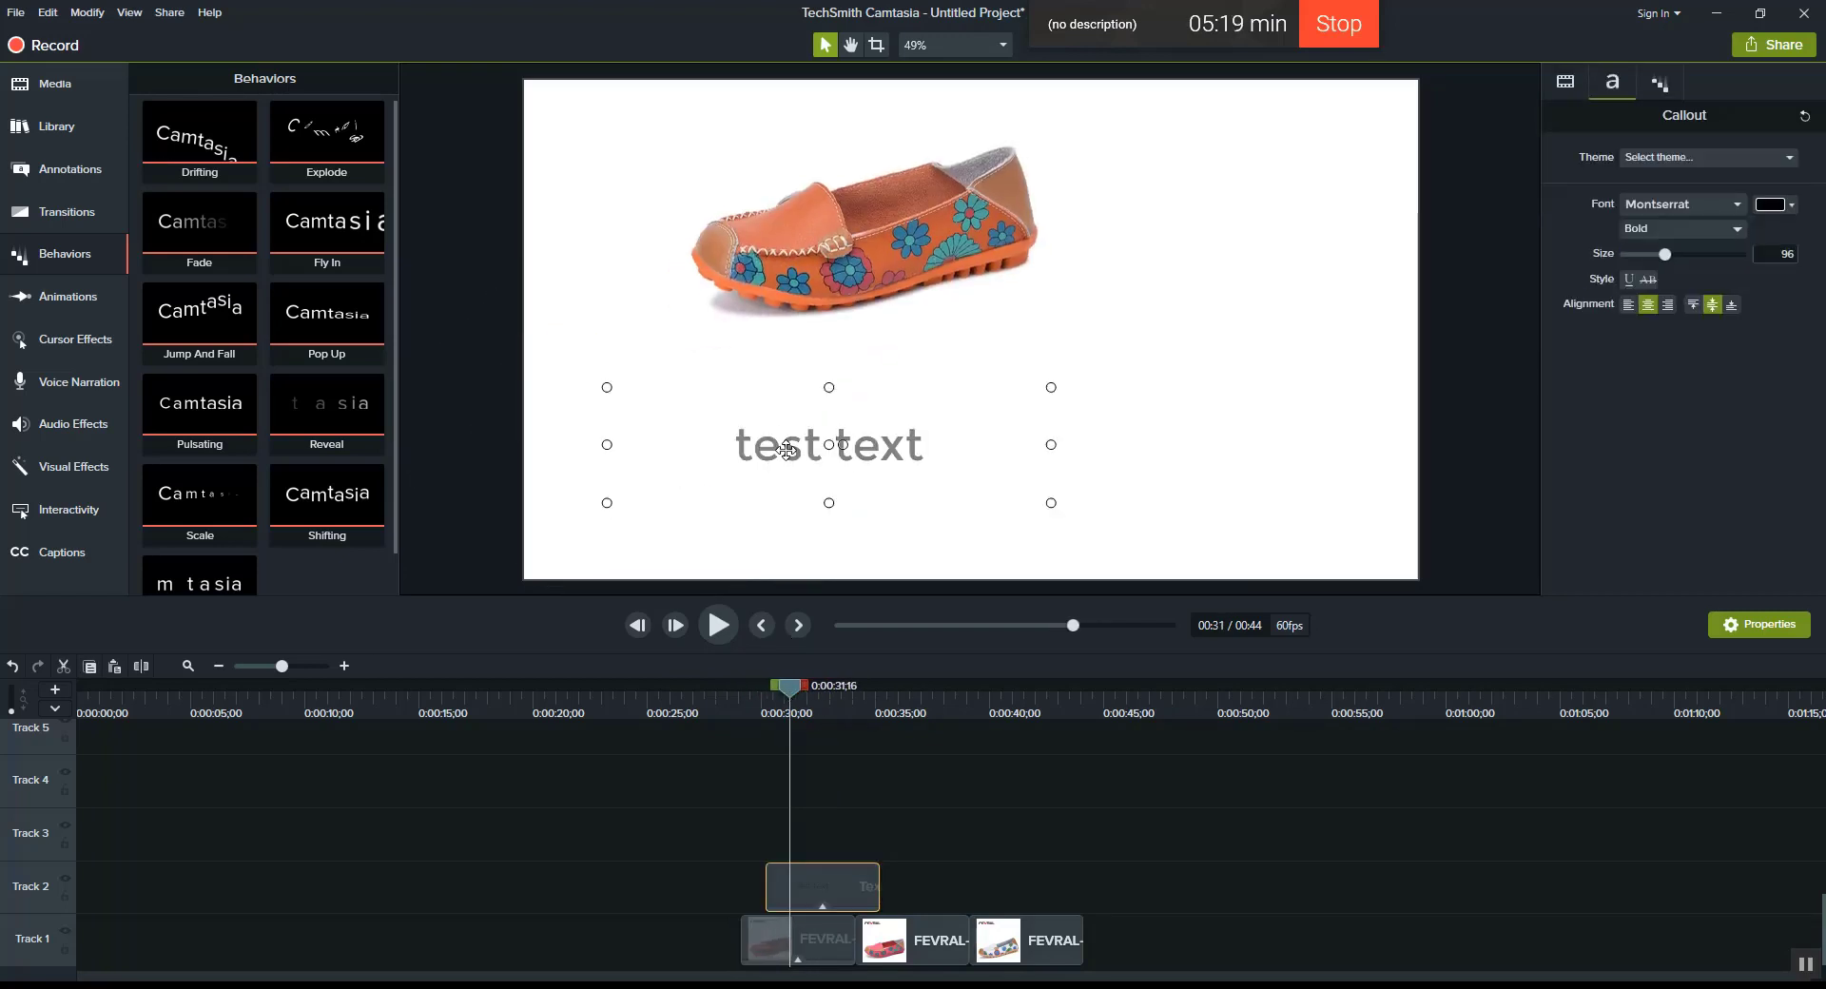
pyautogui.write('bata')
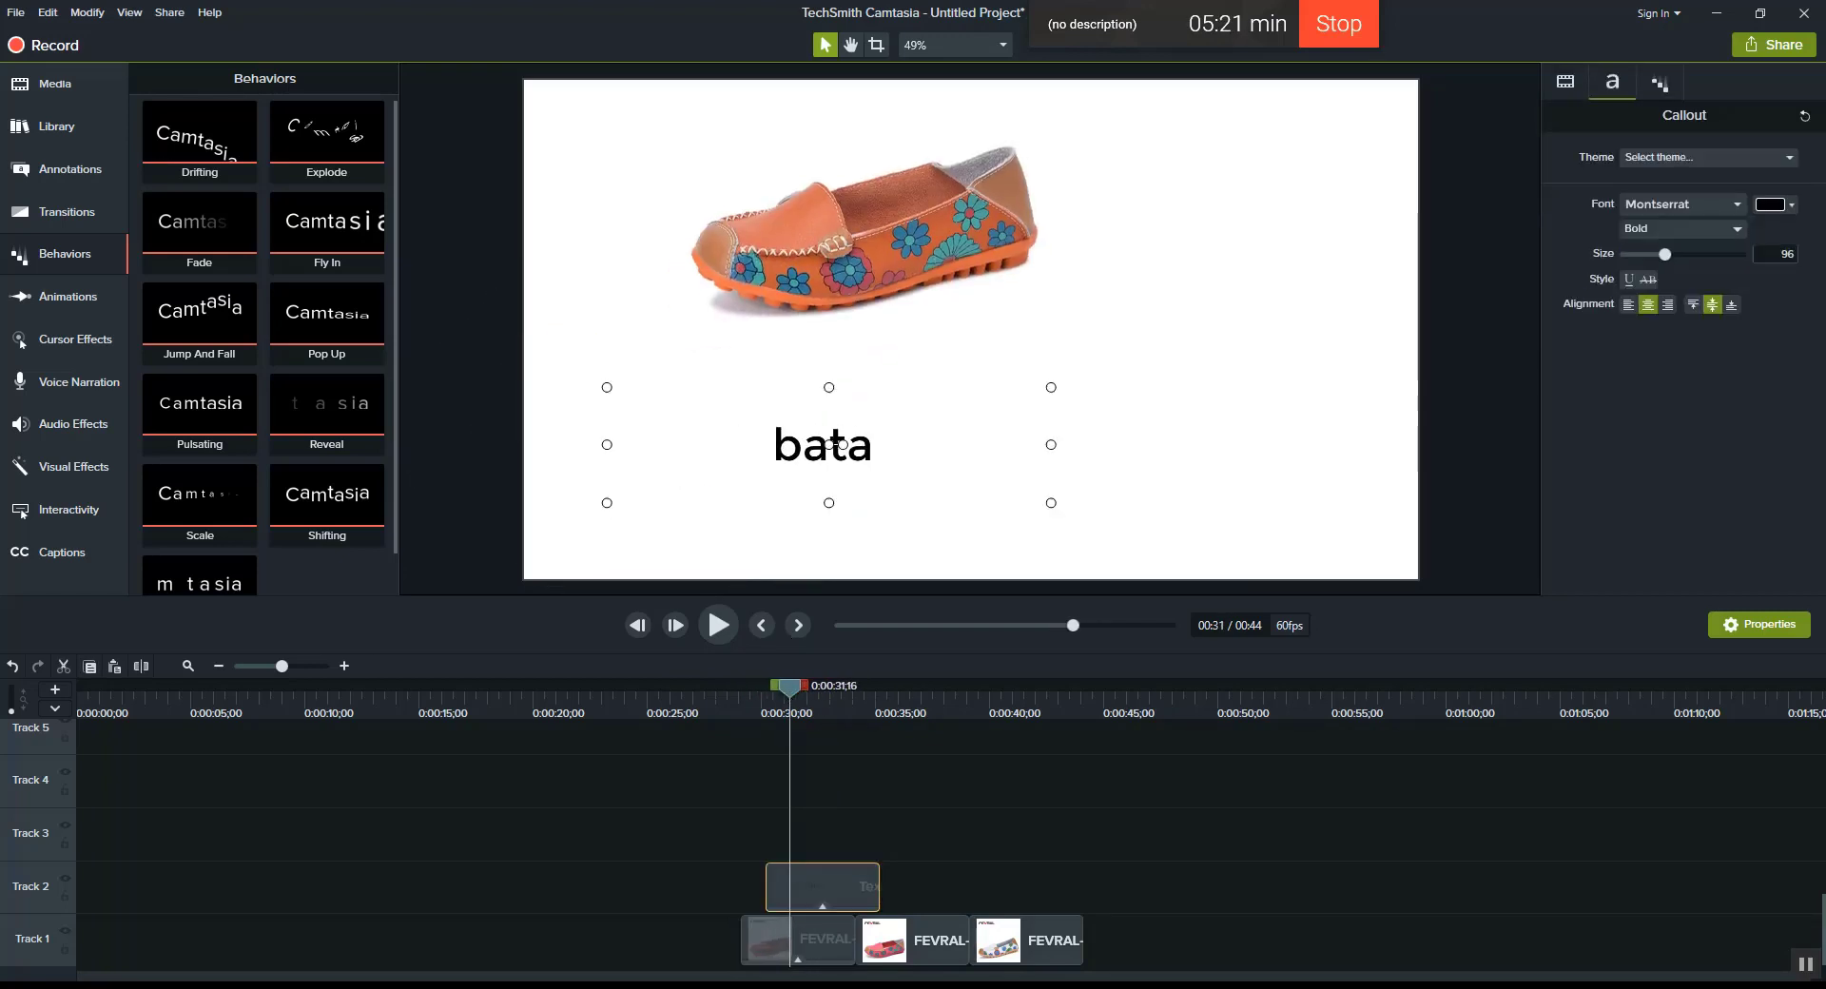
pyautogui.write(' shoe')
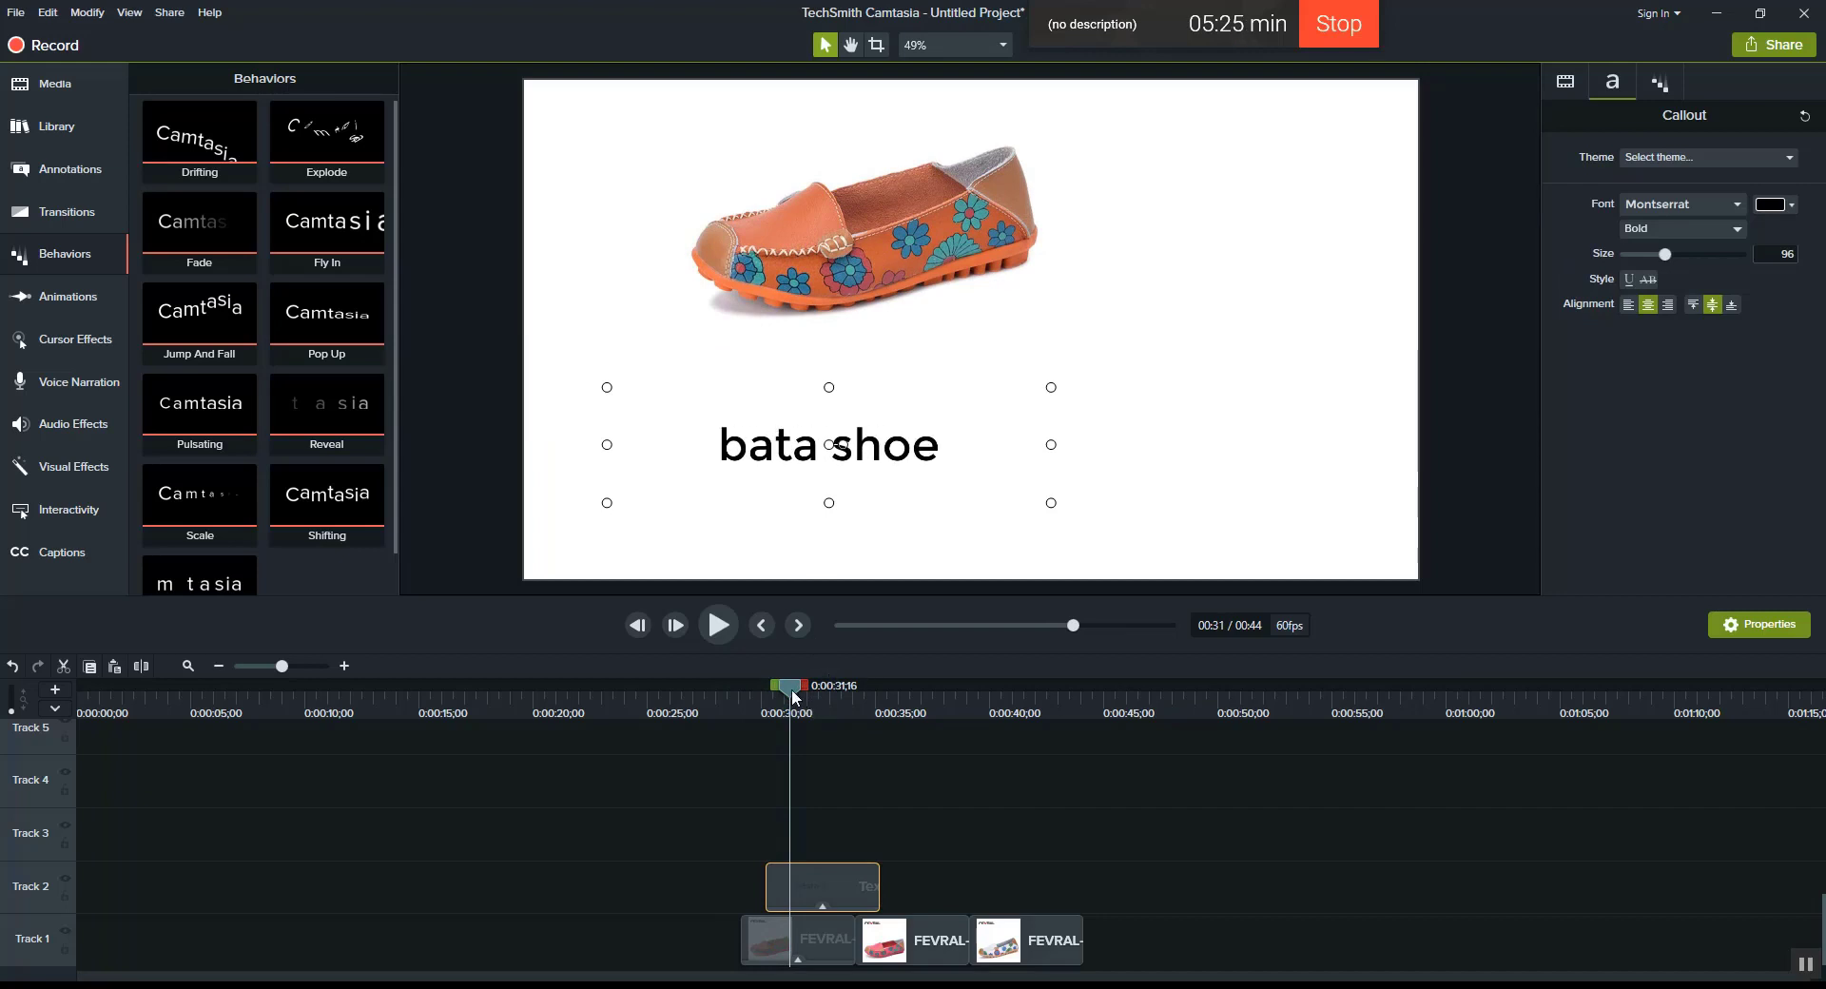
# Step: Scrub to 0:00:33;29 and back to 0:00:29;52 to preview the text and shoe behaviors, expanding the orange shoe clip's effects
pyautogui.moveTo(792, 694); pyautogui.dragTo(844, 692)
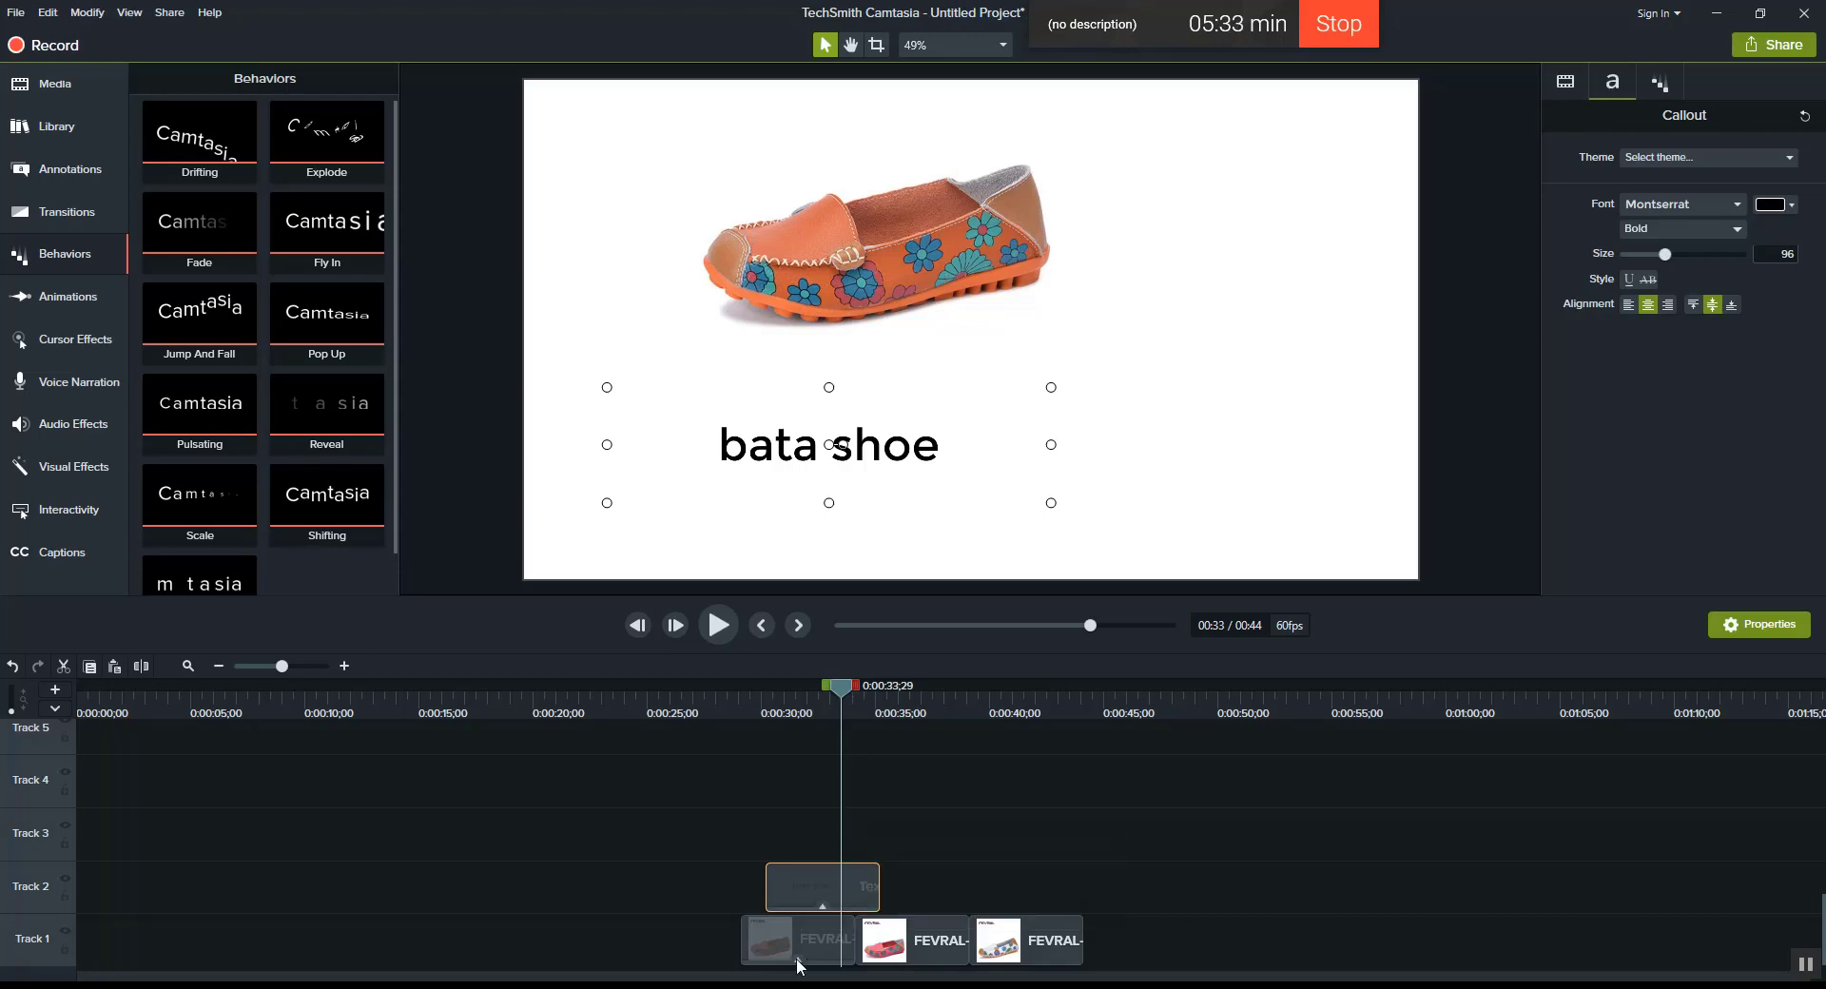
pyautogui.moveTo(799, 965); pyautogui.dragTo(798, 966)
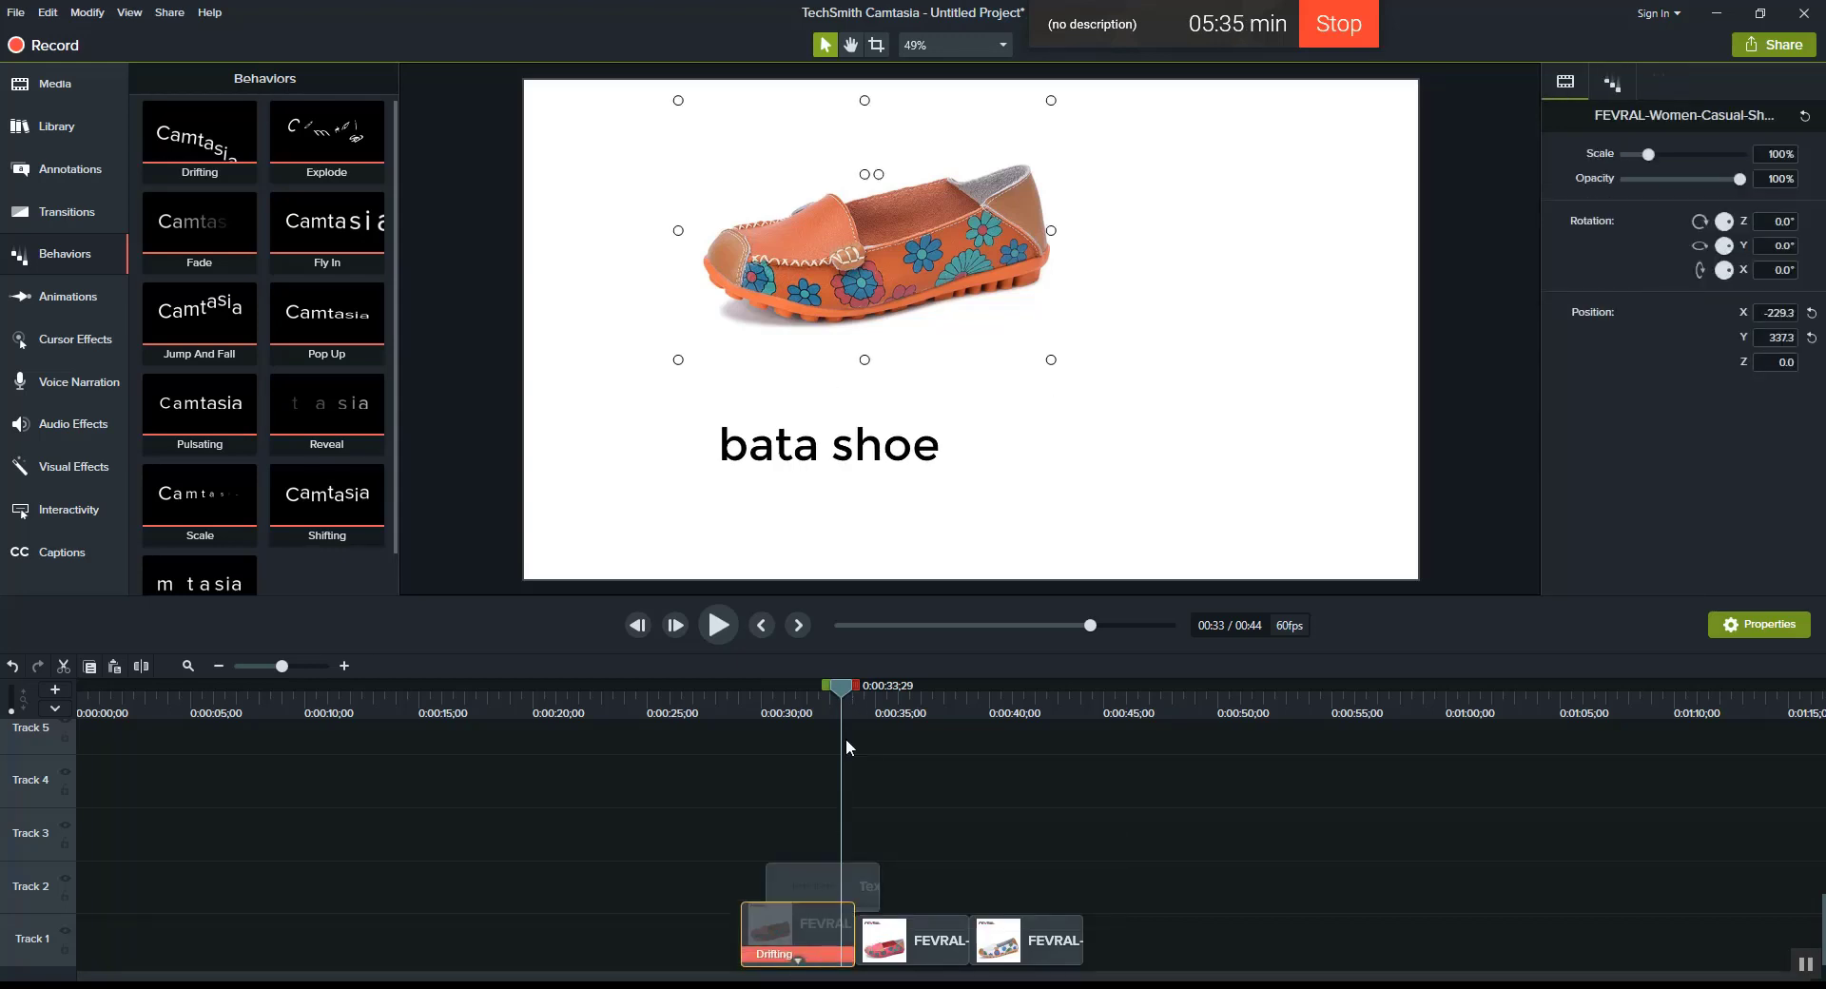
pyautogui.moveTo(837, 690); pyautogui.dragTo(757, 690)
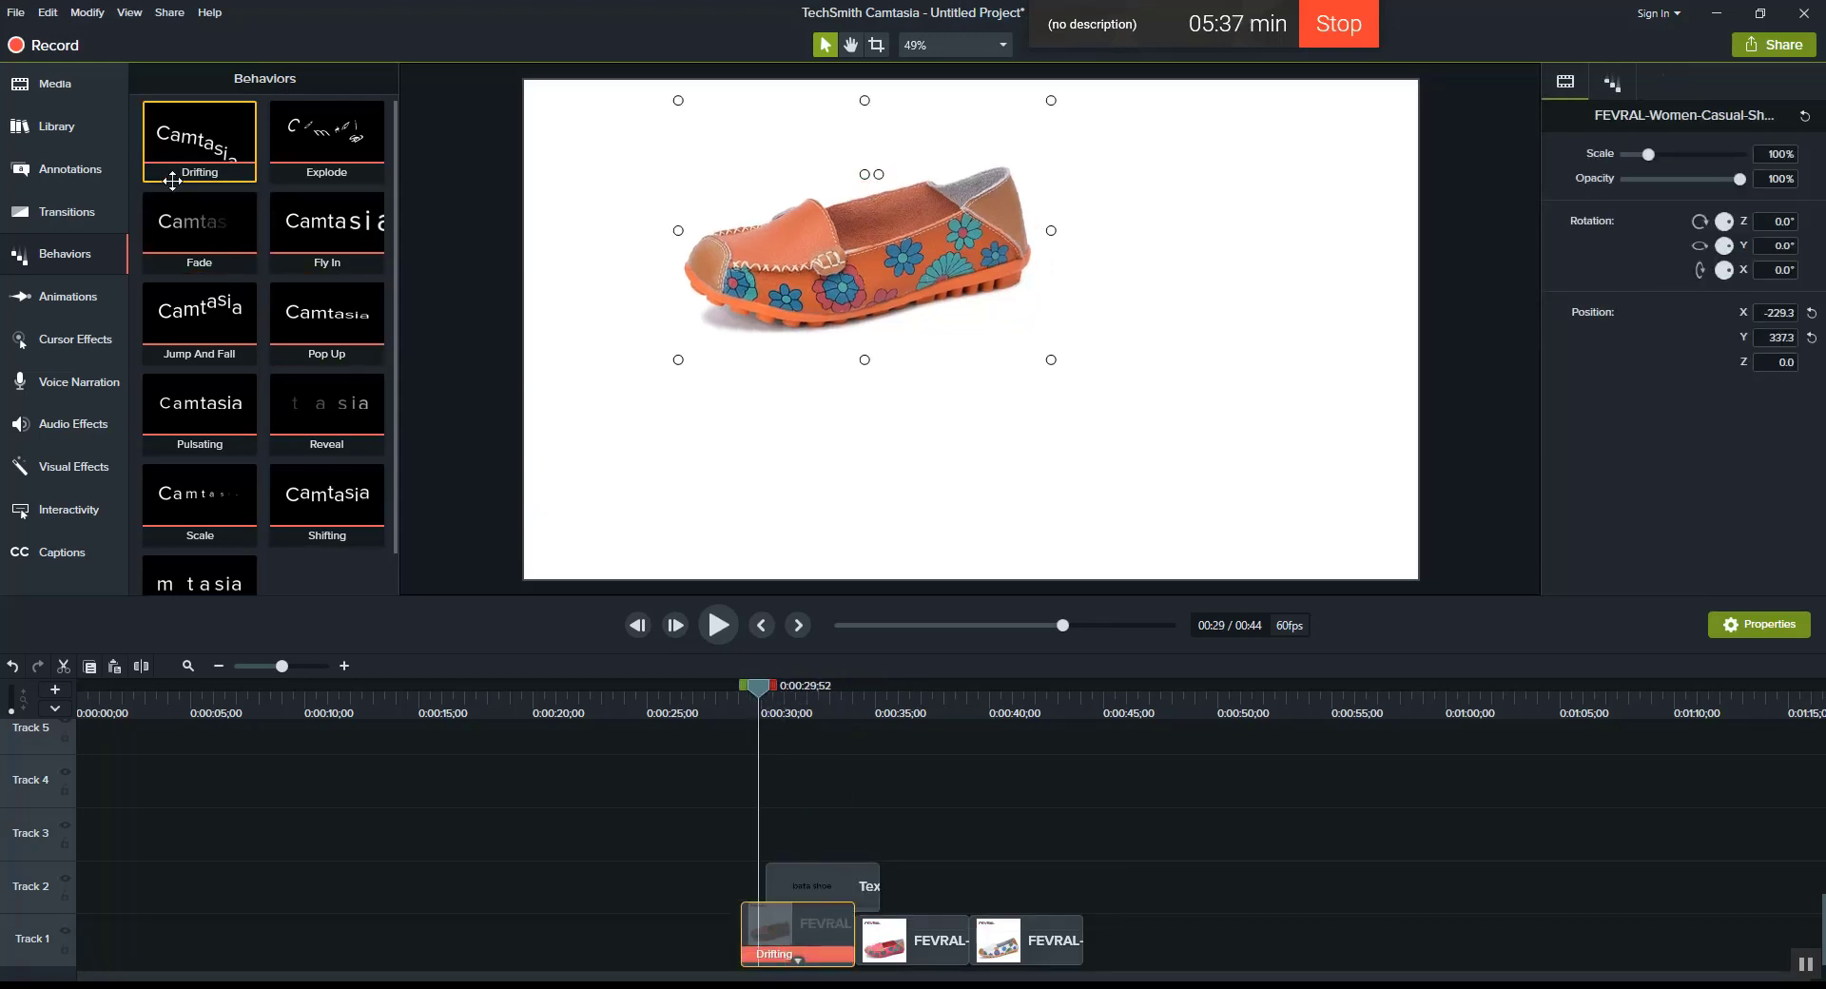
# Step: Show the During settings of the orange shoe clip's Drifting behavior and move the playhead to 0:00:28;44, before the clip
pyautogui.click(831, 963)
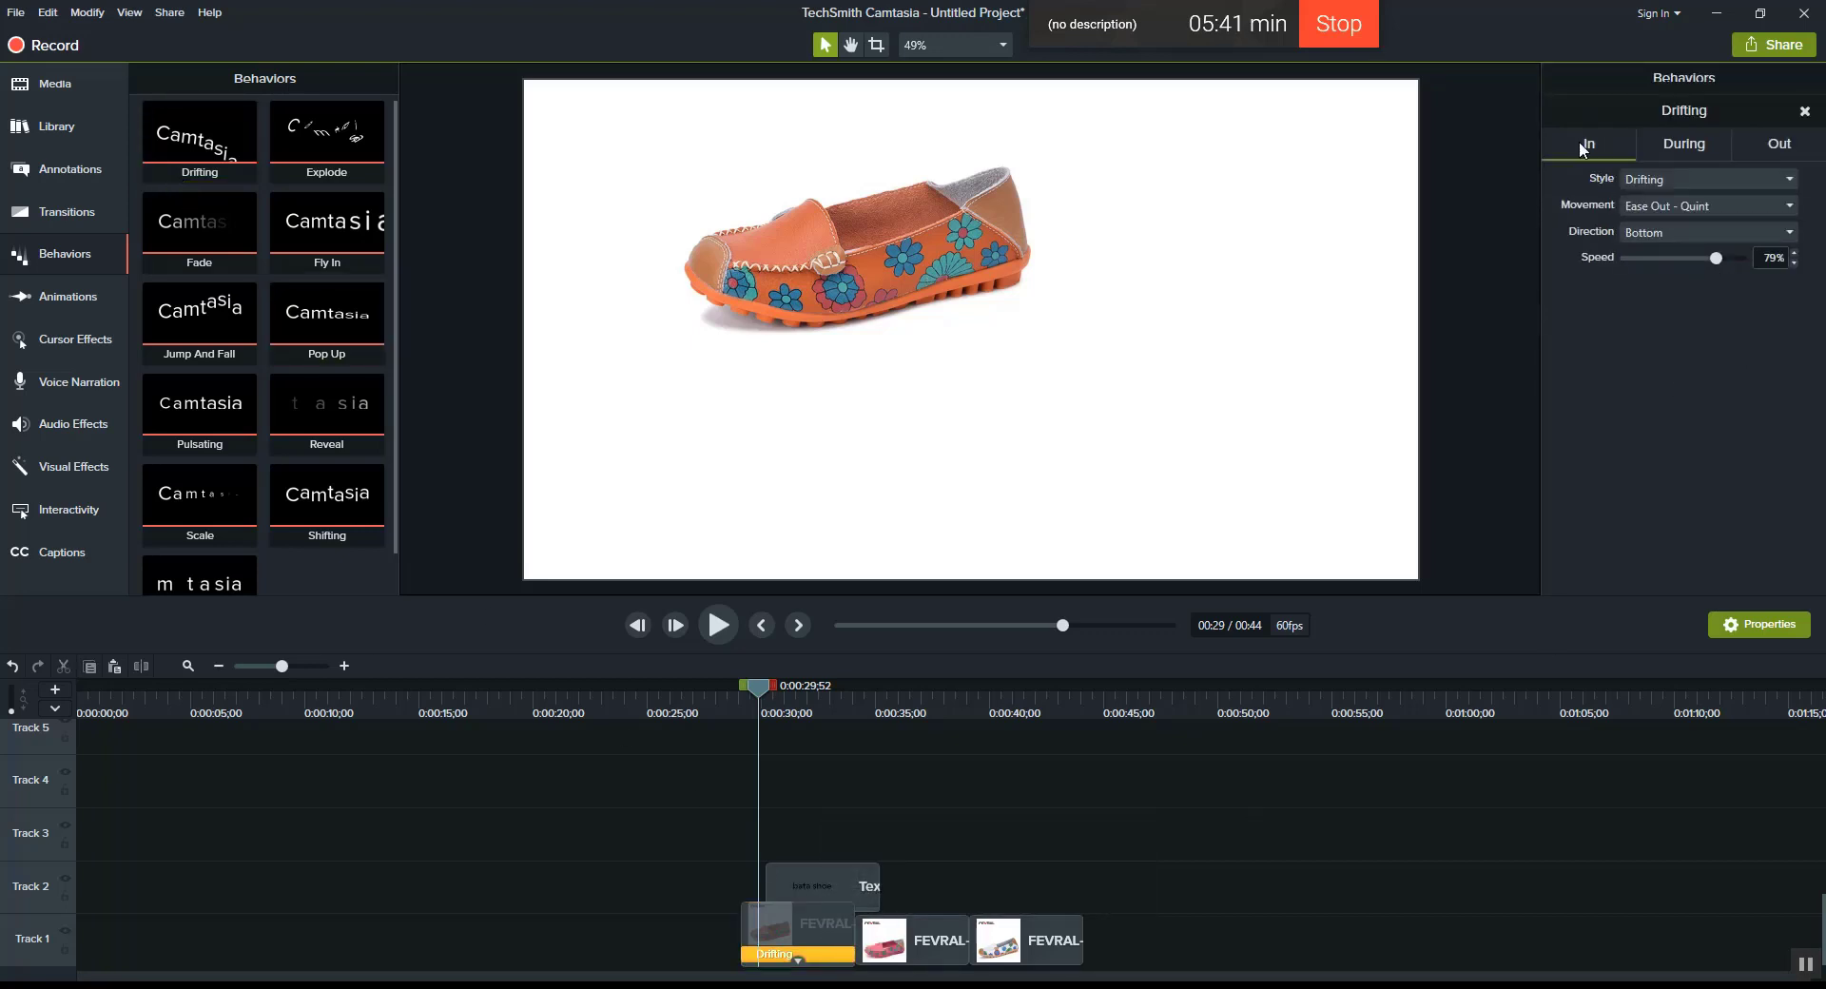
pyautogui.click(1679, 143)
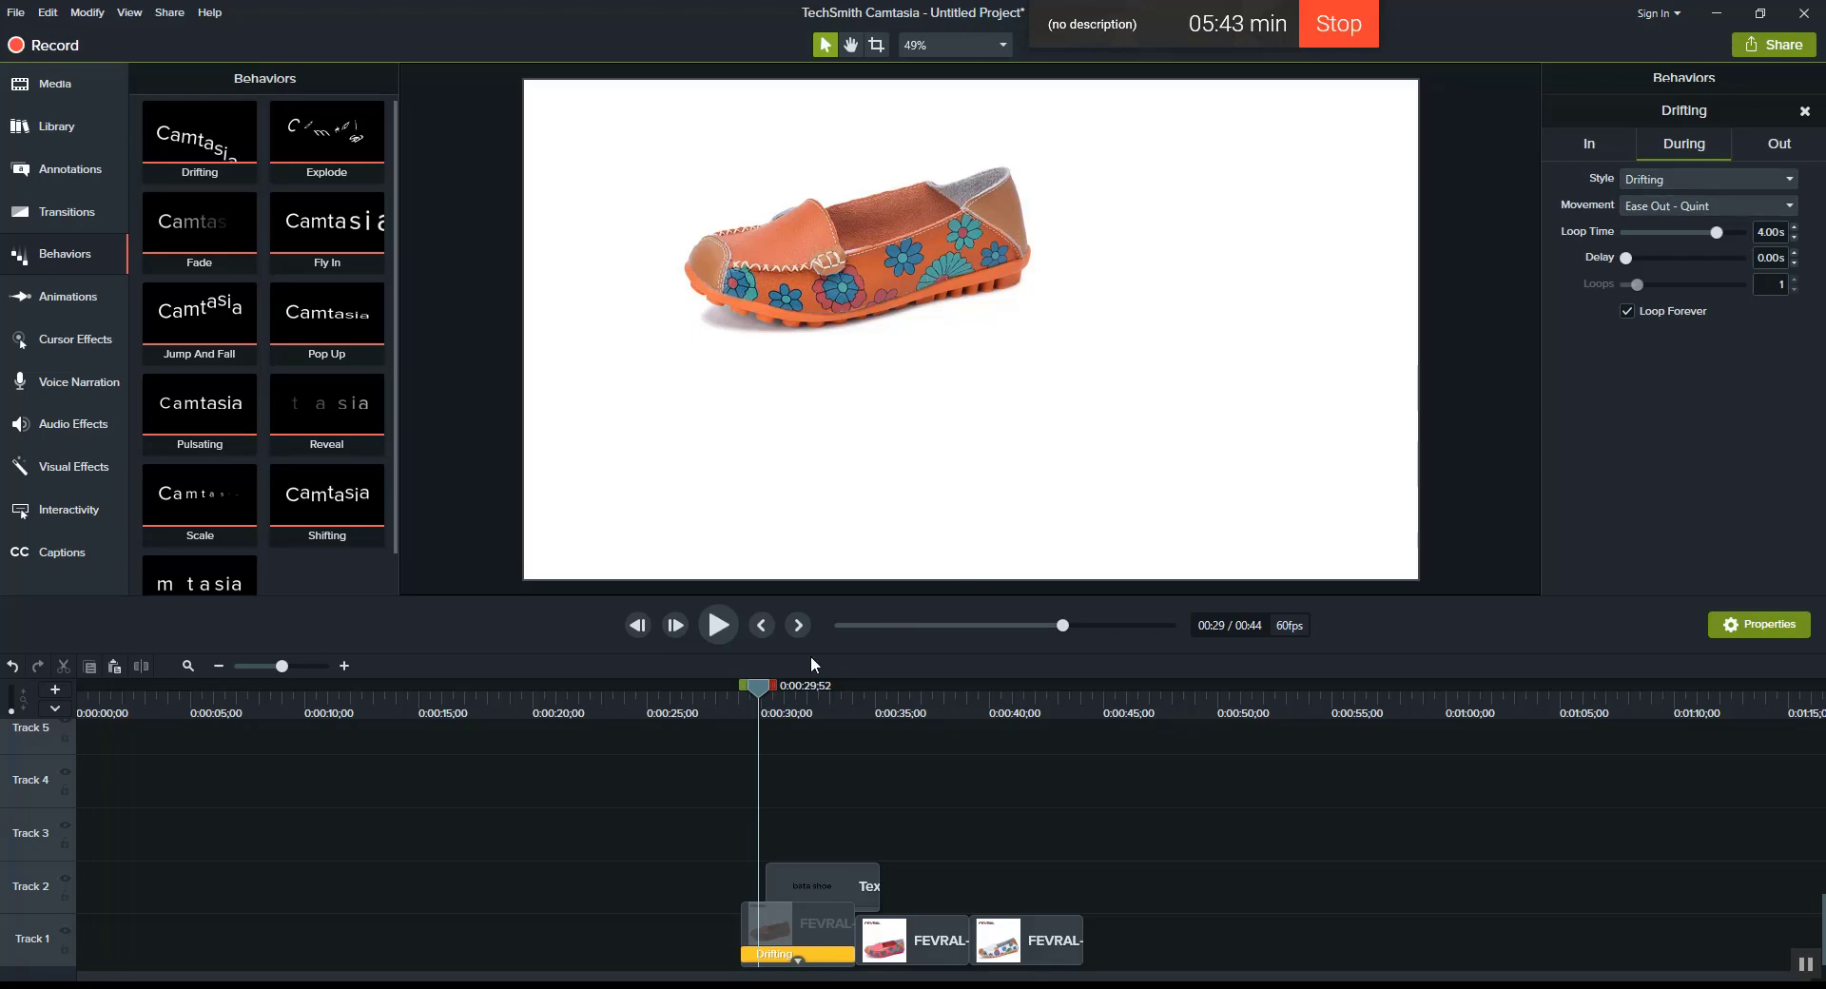
pyautogui.moveTo(758, 694)
pyautogui.mouseDown()
pyautogui.moveTo(788, 687)
pyautogui.moveTo(734, 701)
pyautogui.mouseUp()
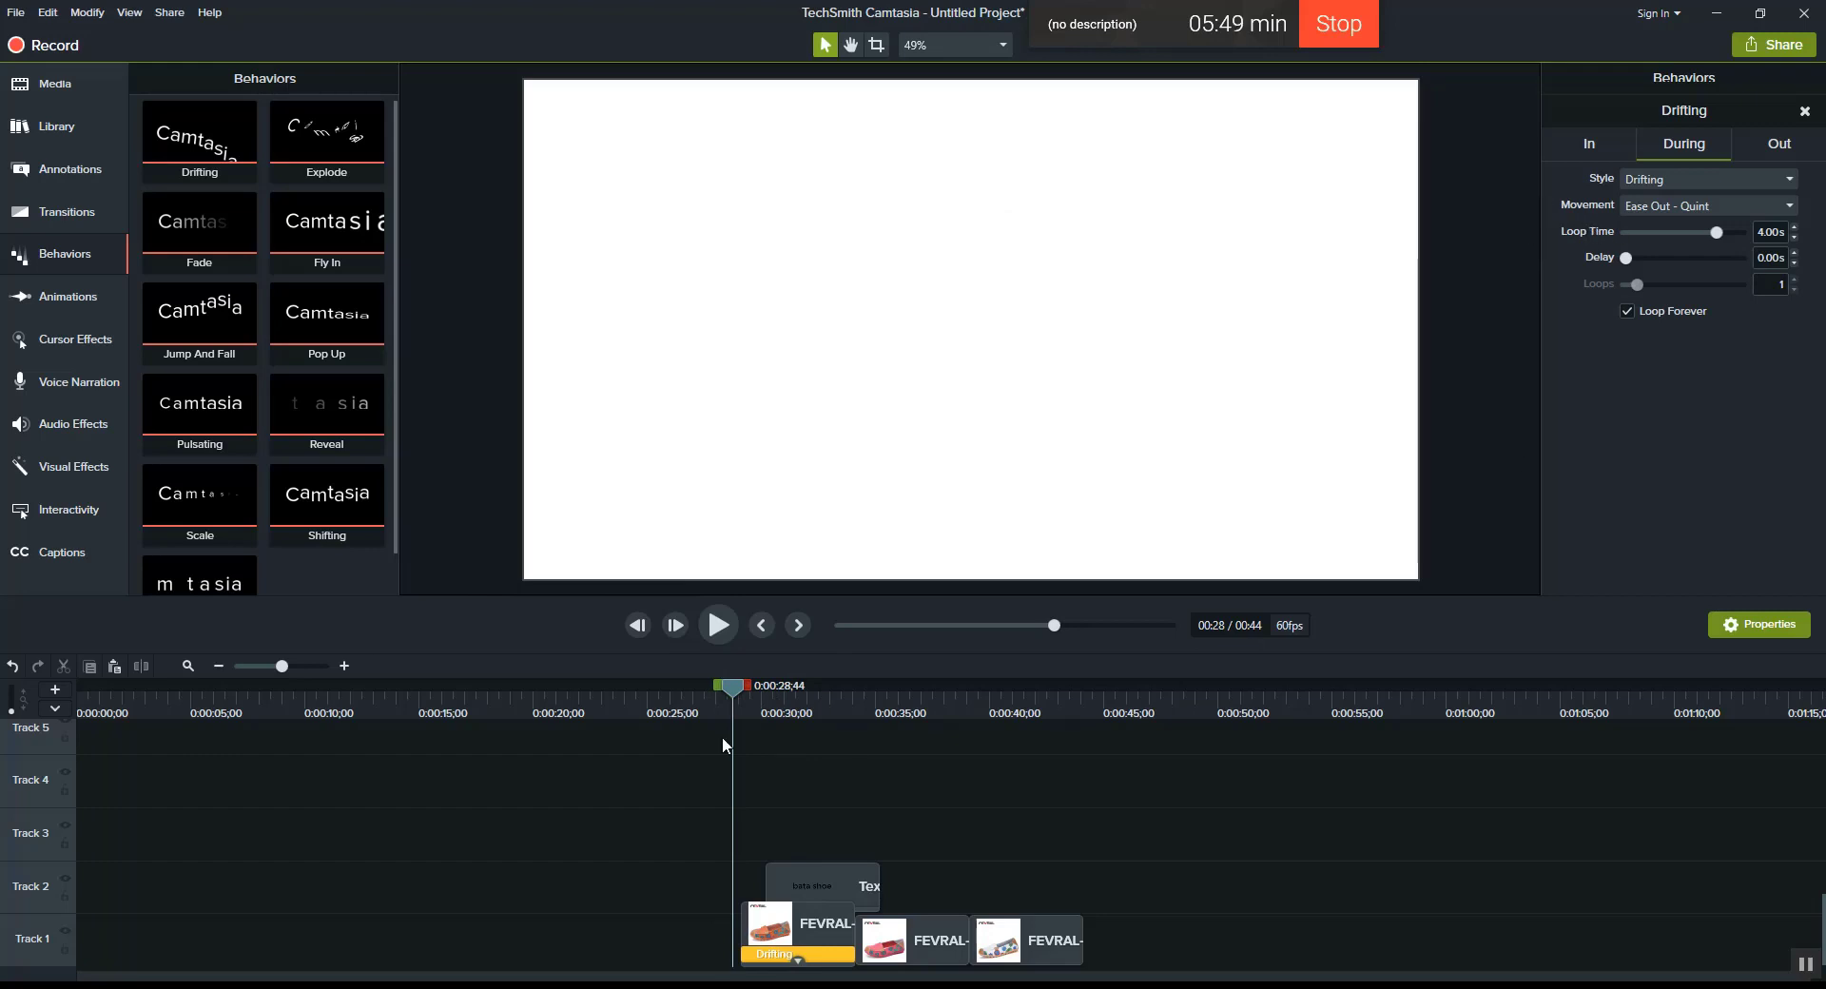
# Step: Delete the "bata shoe" text callout and scrub to 0:00:30;00 to preview the orange shoe's entrance
pyautogui.click(823, 872)
pyautogui.press('Delete')
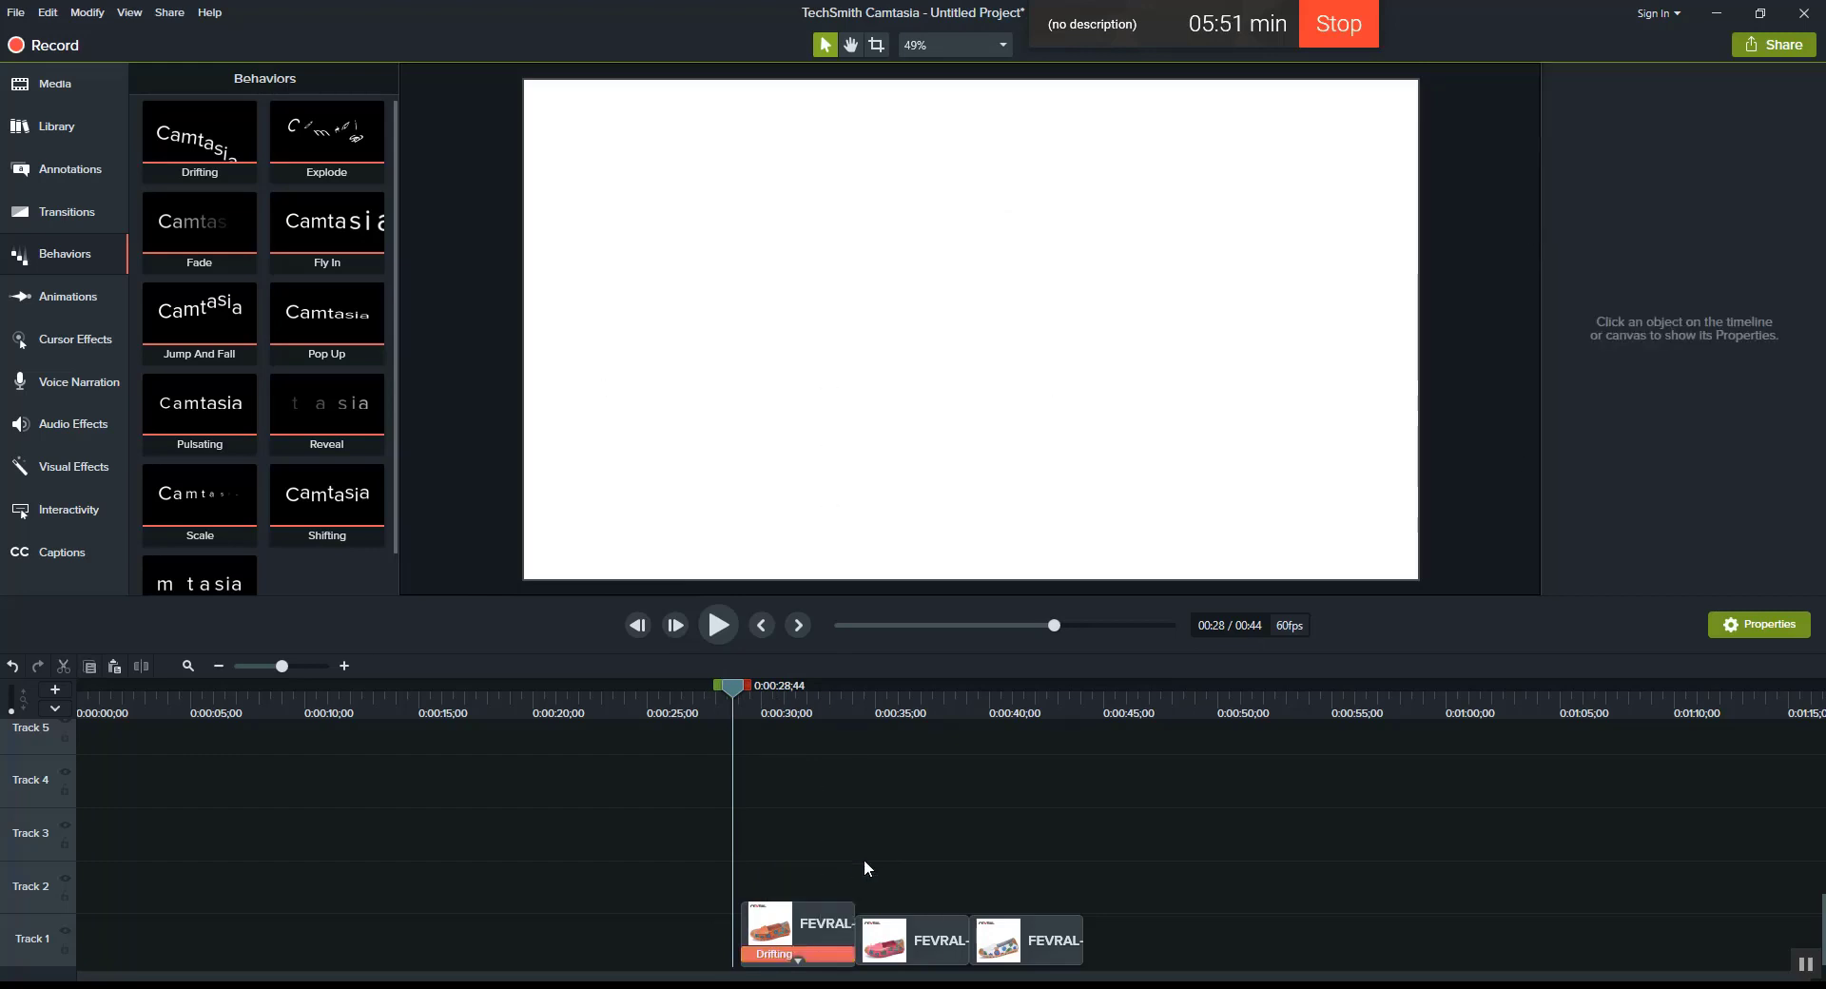
pyautogui.moveTo(727, 701); pyautogui.dragTo(751, 685)
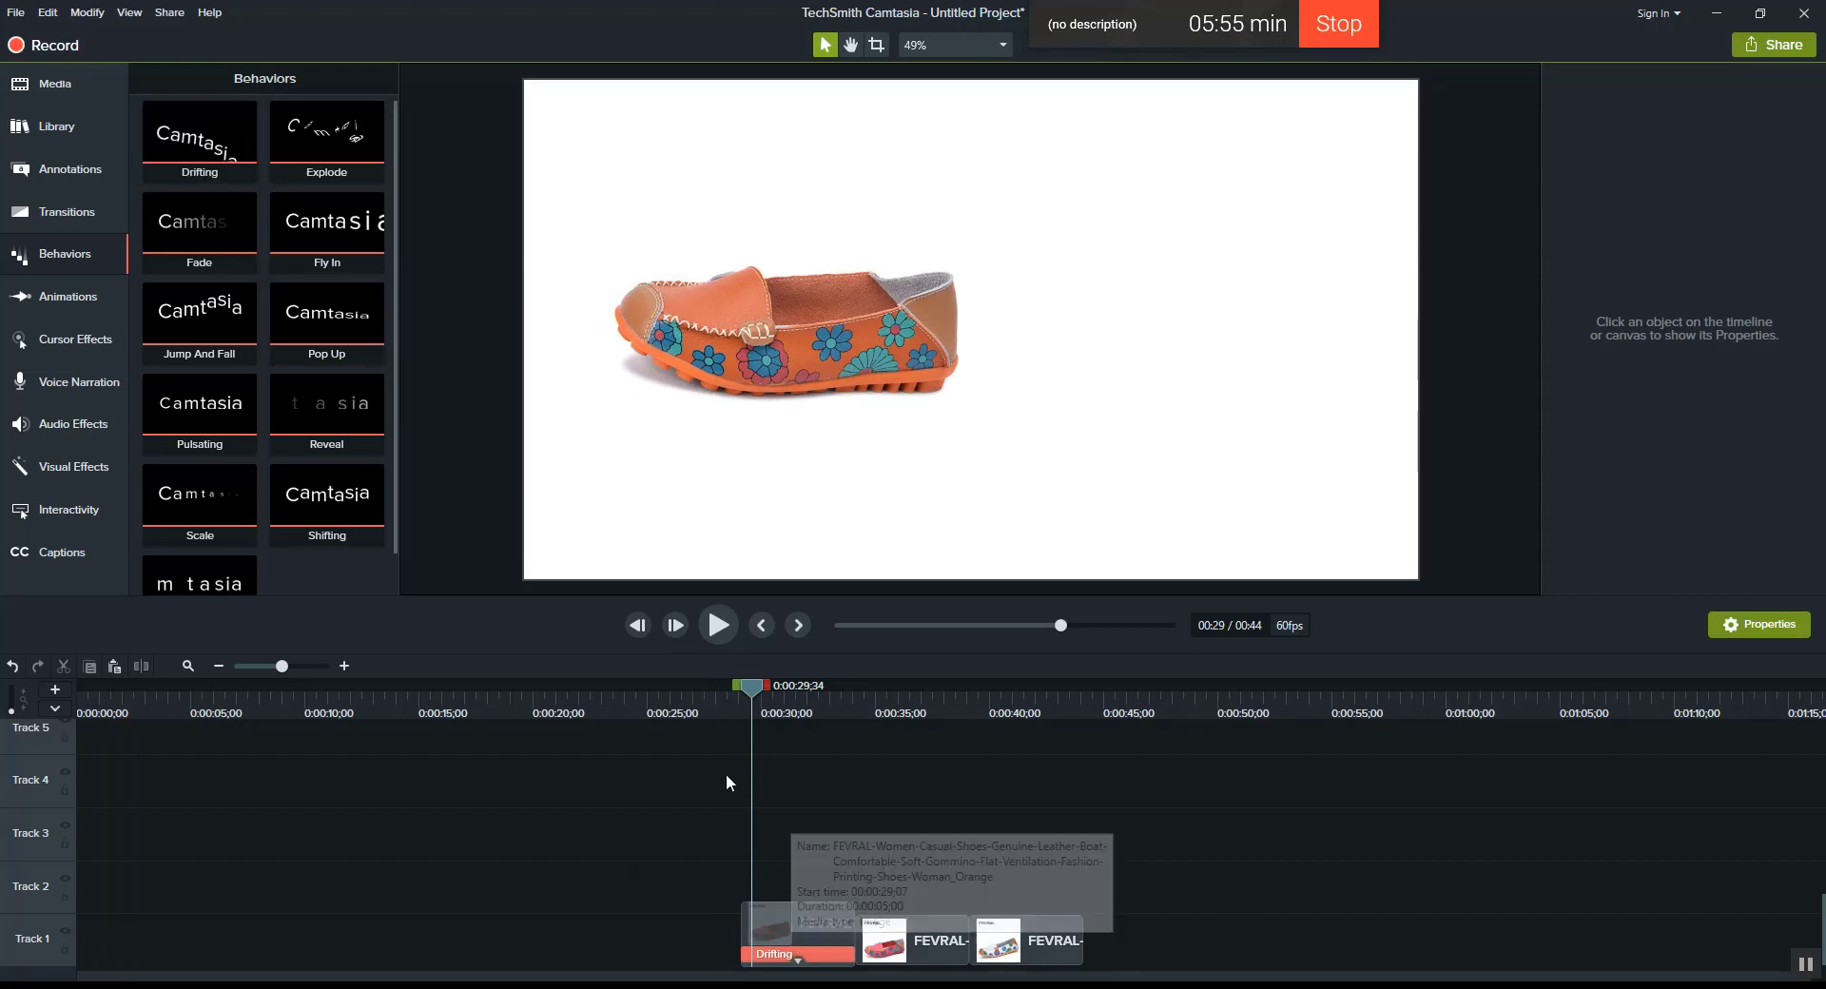
pyautogui.moveTo(752, 687)
pyautogui.mouseDown()
pyautogui.moveTo(865, 696)
pyautogui.moveTo(739, 712)
pyautogui.moveTo(859, 696)
pyautogui.moveTo(762, 703)
pyautogui.mouseUp()
# Step: Set the In speed of the orange shoe clip's Drifting behavior to 50% and preview it between 0:00:32;43 and 0:00:30;35
pyautogui.click(851, 953)
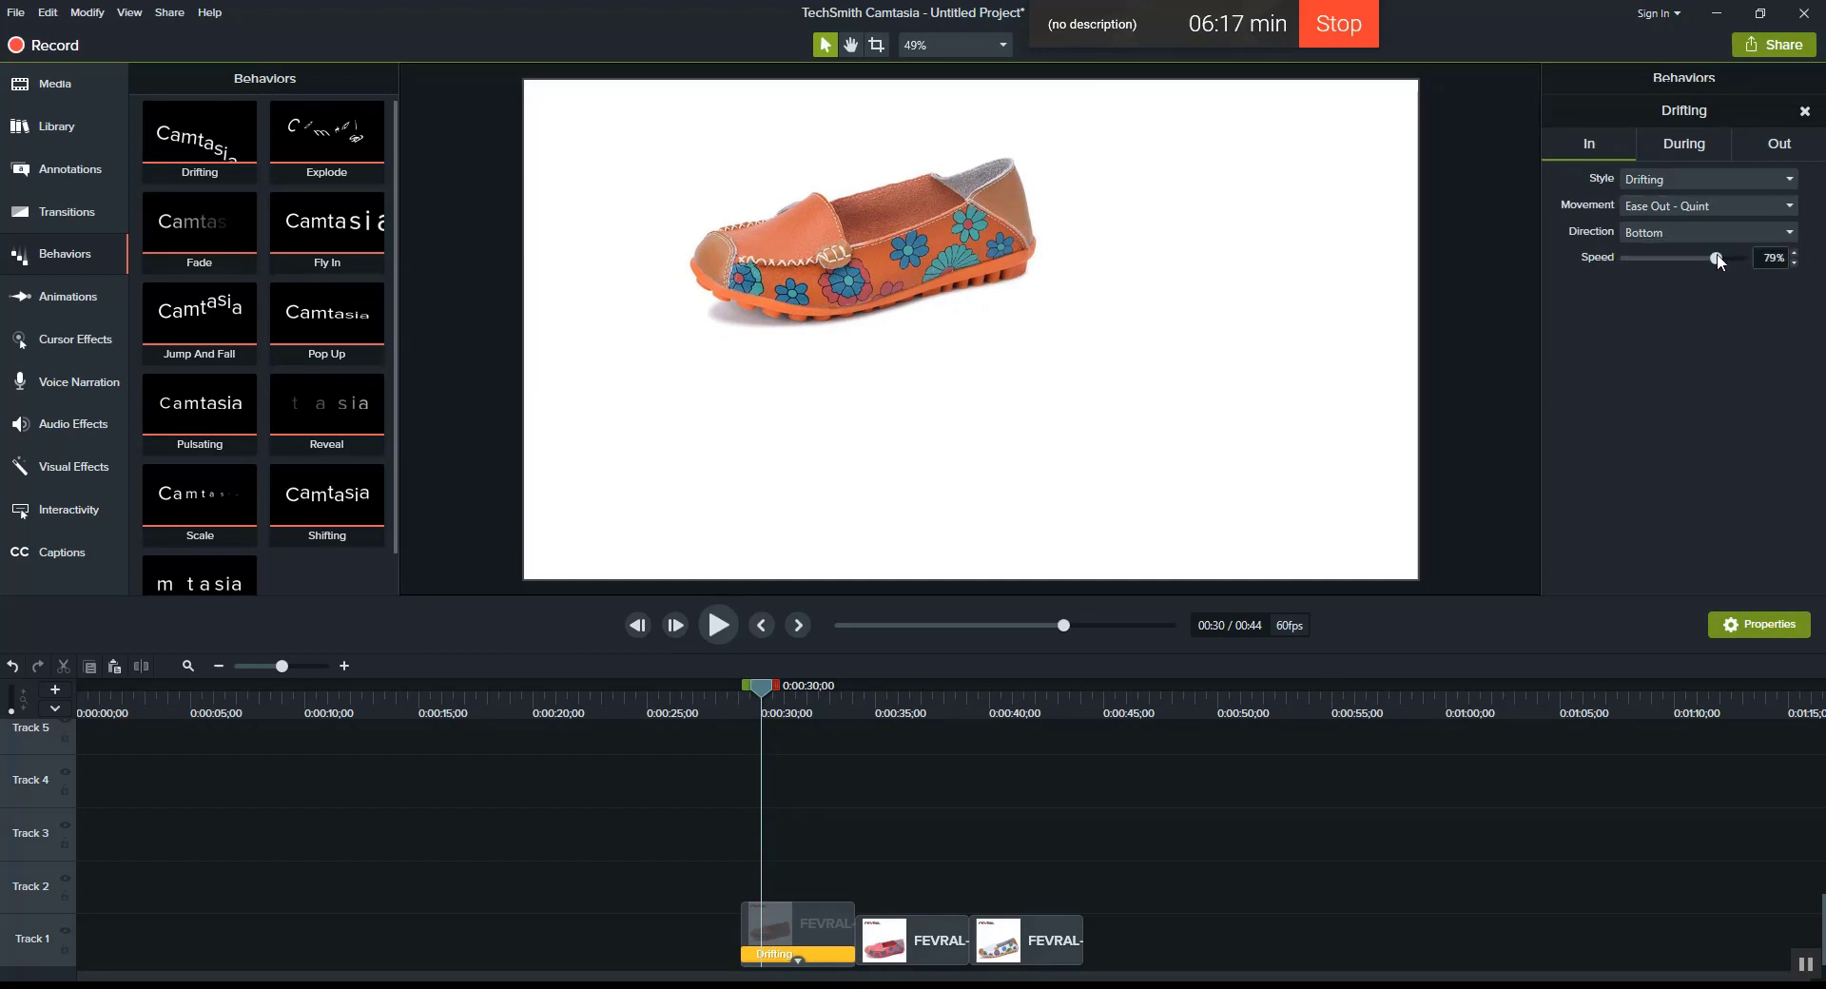
pyautogui.moveTo(1717, 259); pyautogui.dragTo(1683, 259)
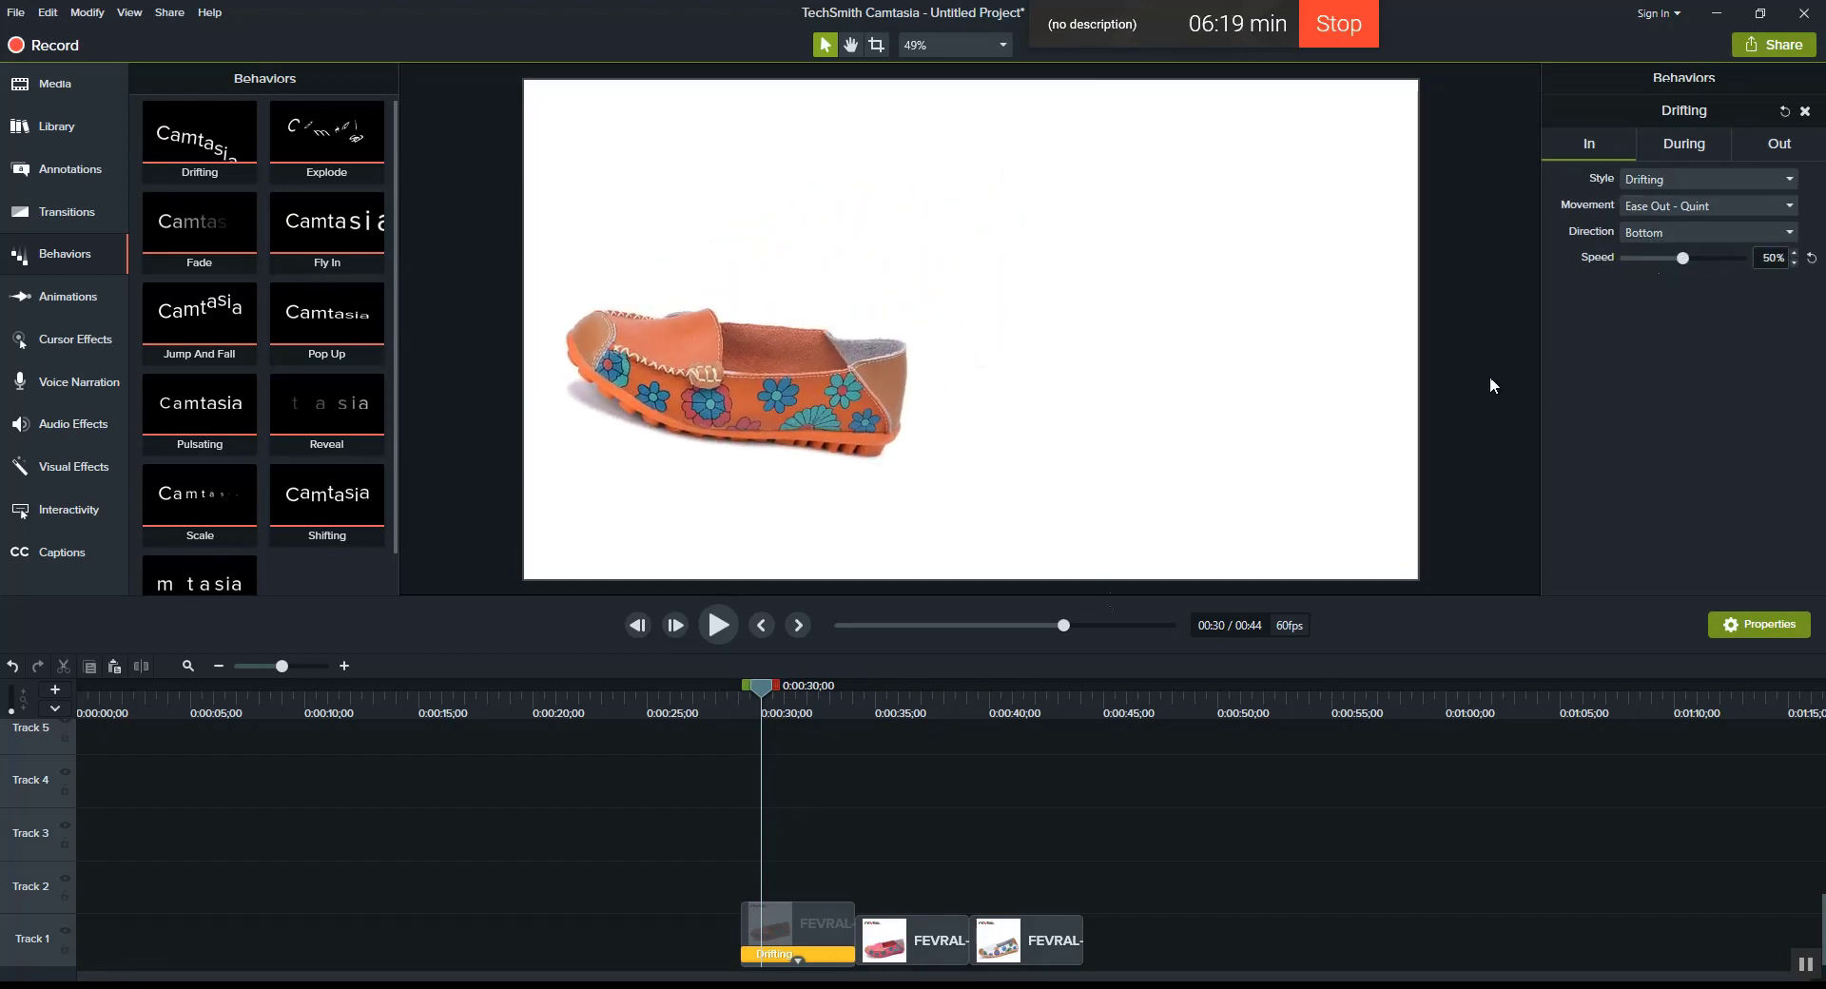
pyautogui.moveTo(761, 685); pyautogui.dragTo(824, 696)
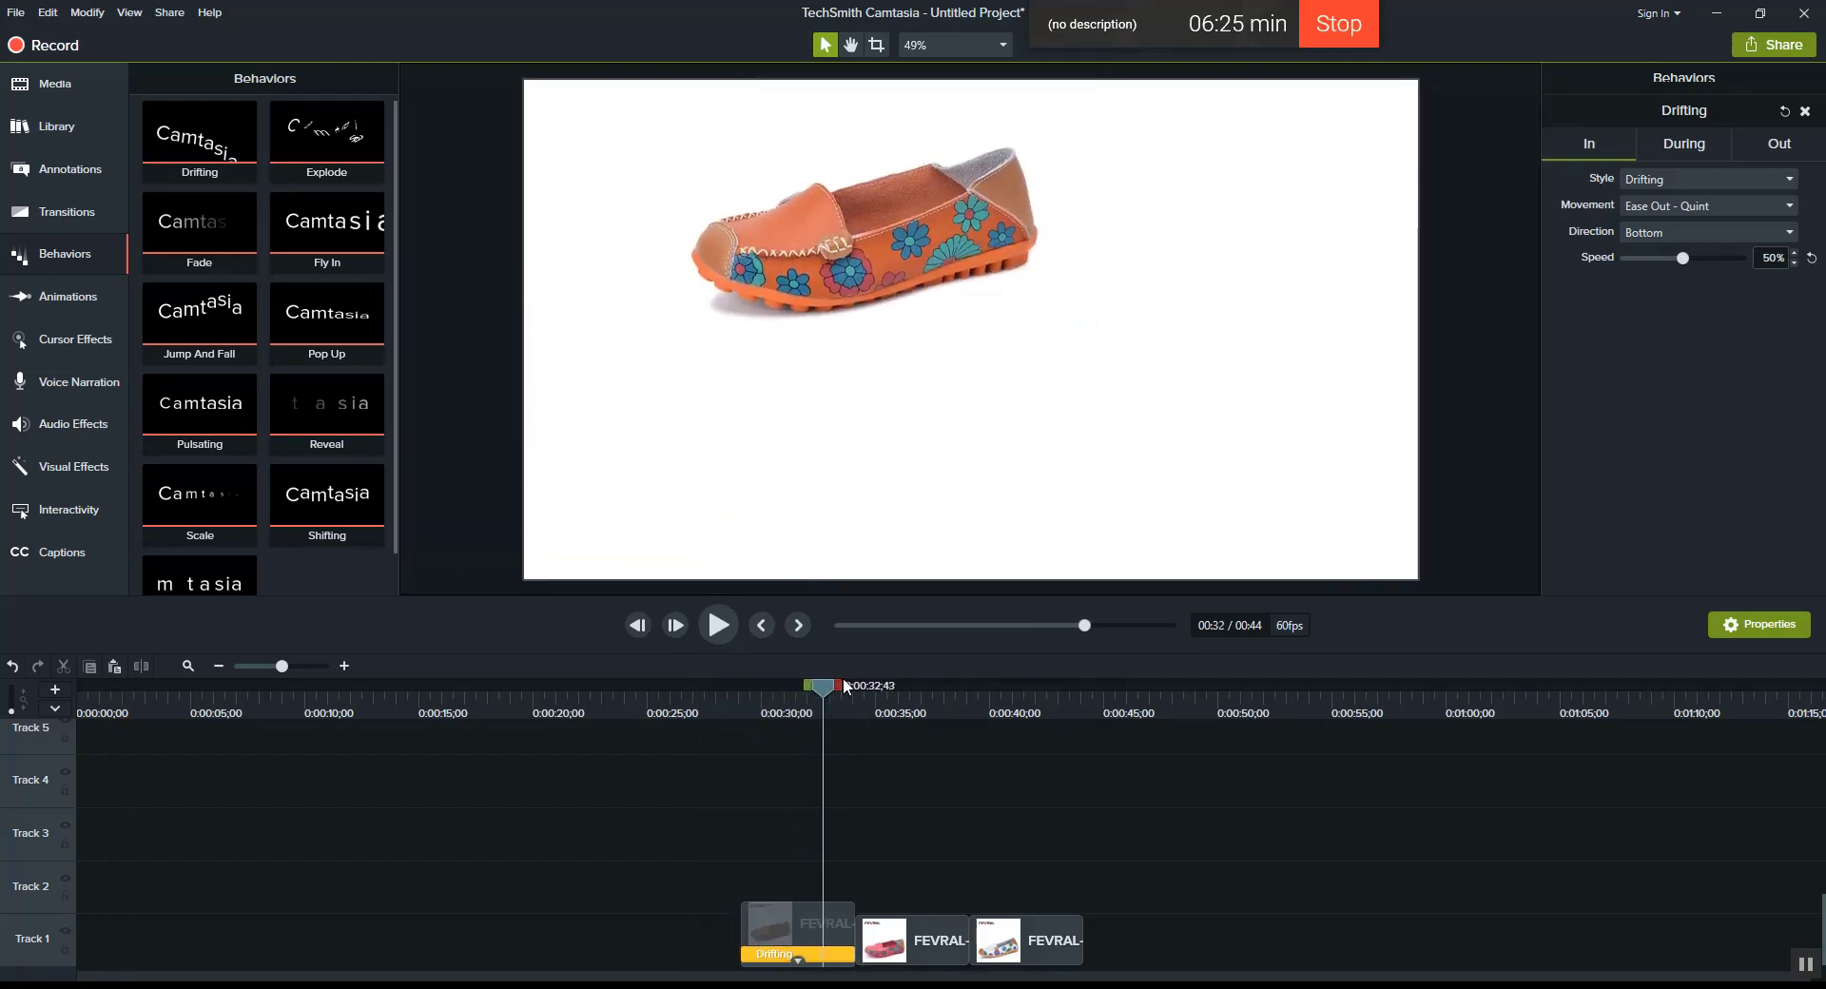
pyautogui.click(1758, 148)
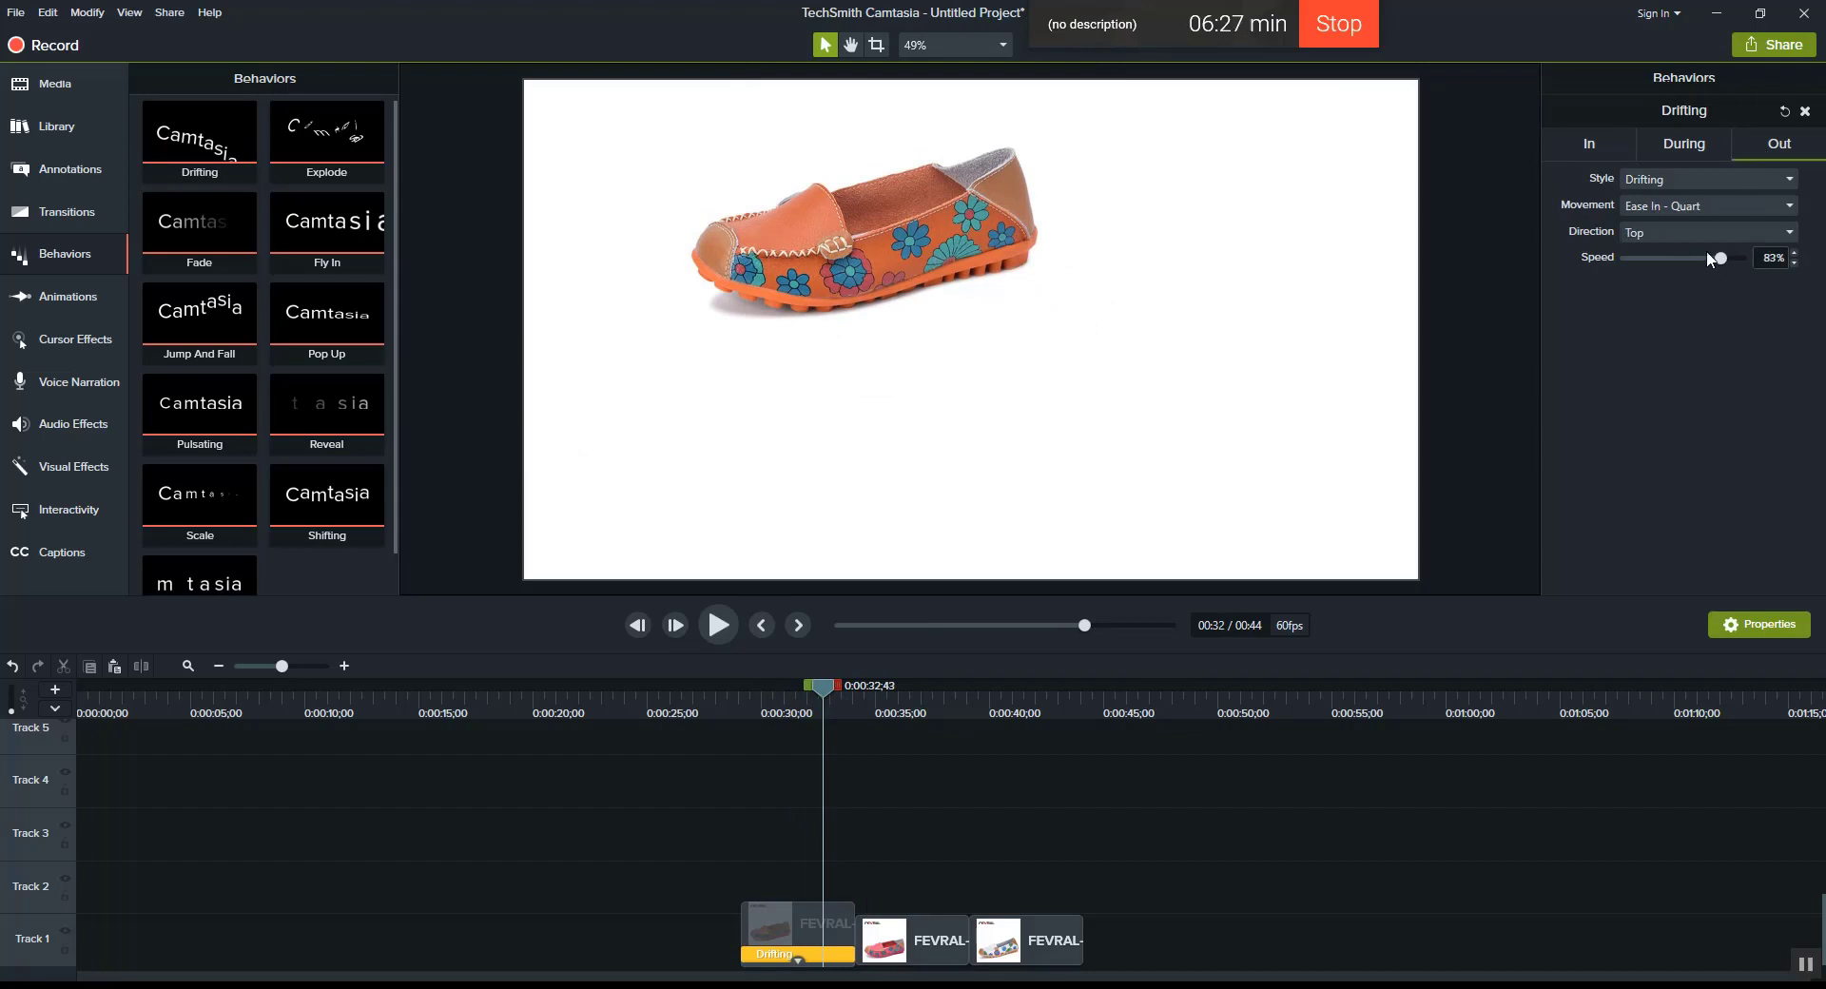
pyautogui.click(1700, 131)
pyautogui.click(1586, 146)
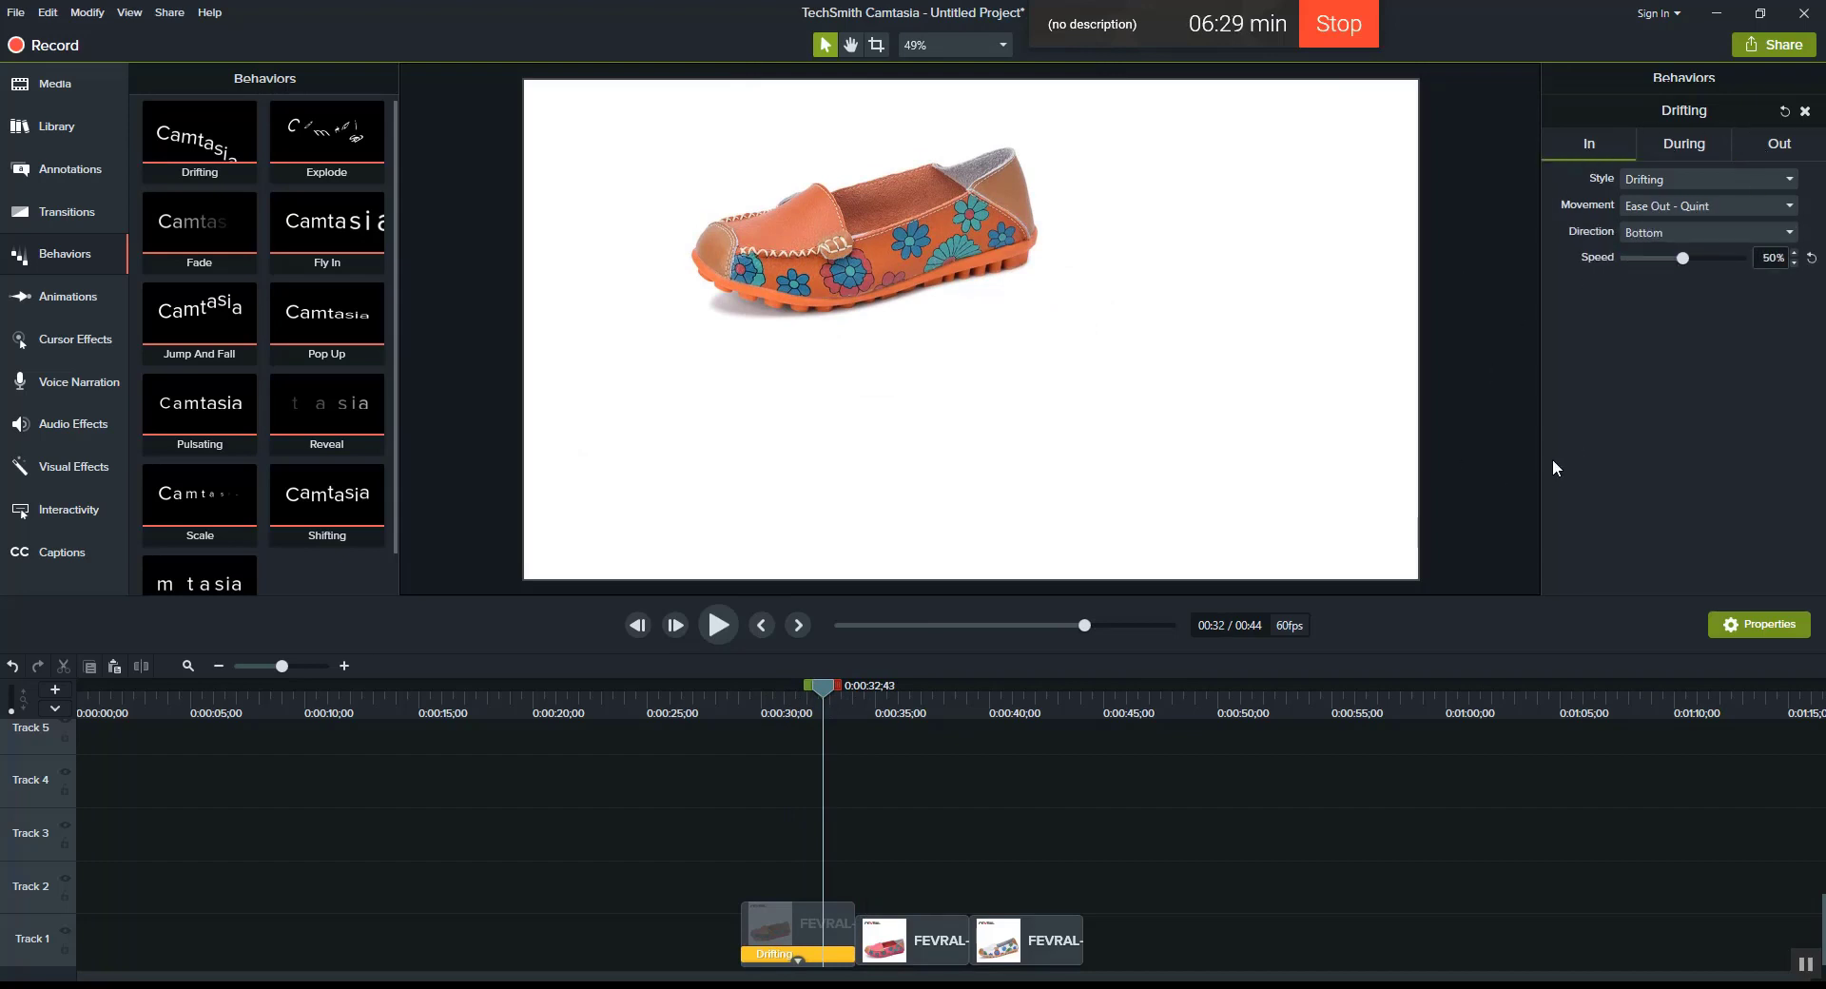
pyautogui.moveTo(830, 687); pyautogui.dragTo(775, 699)
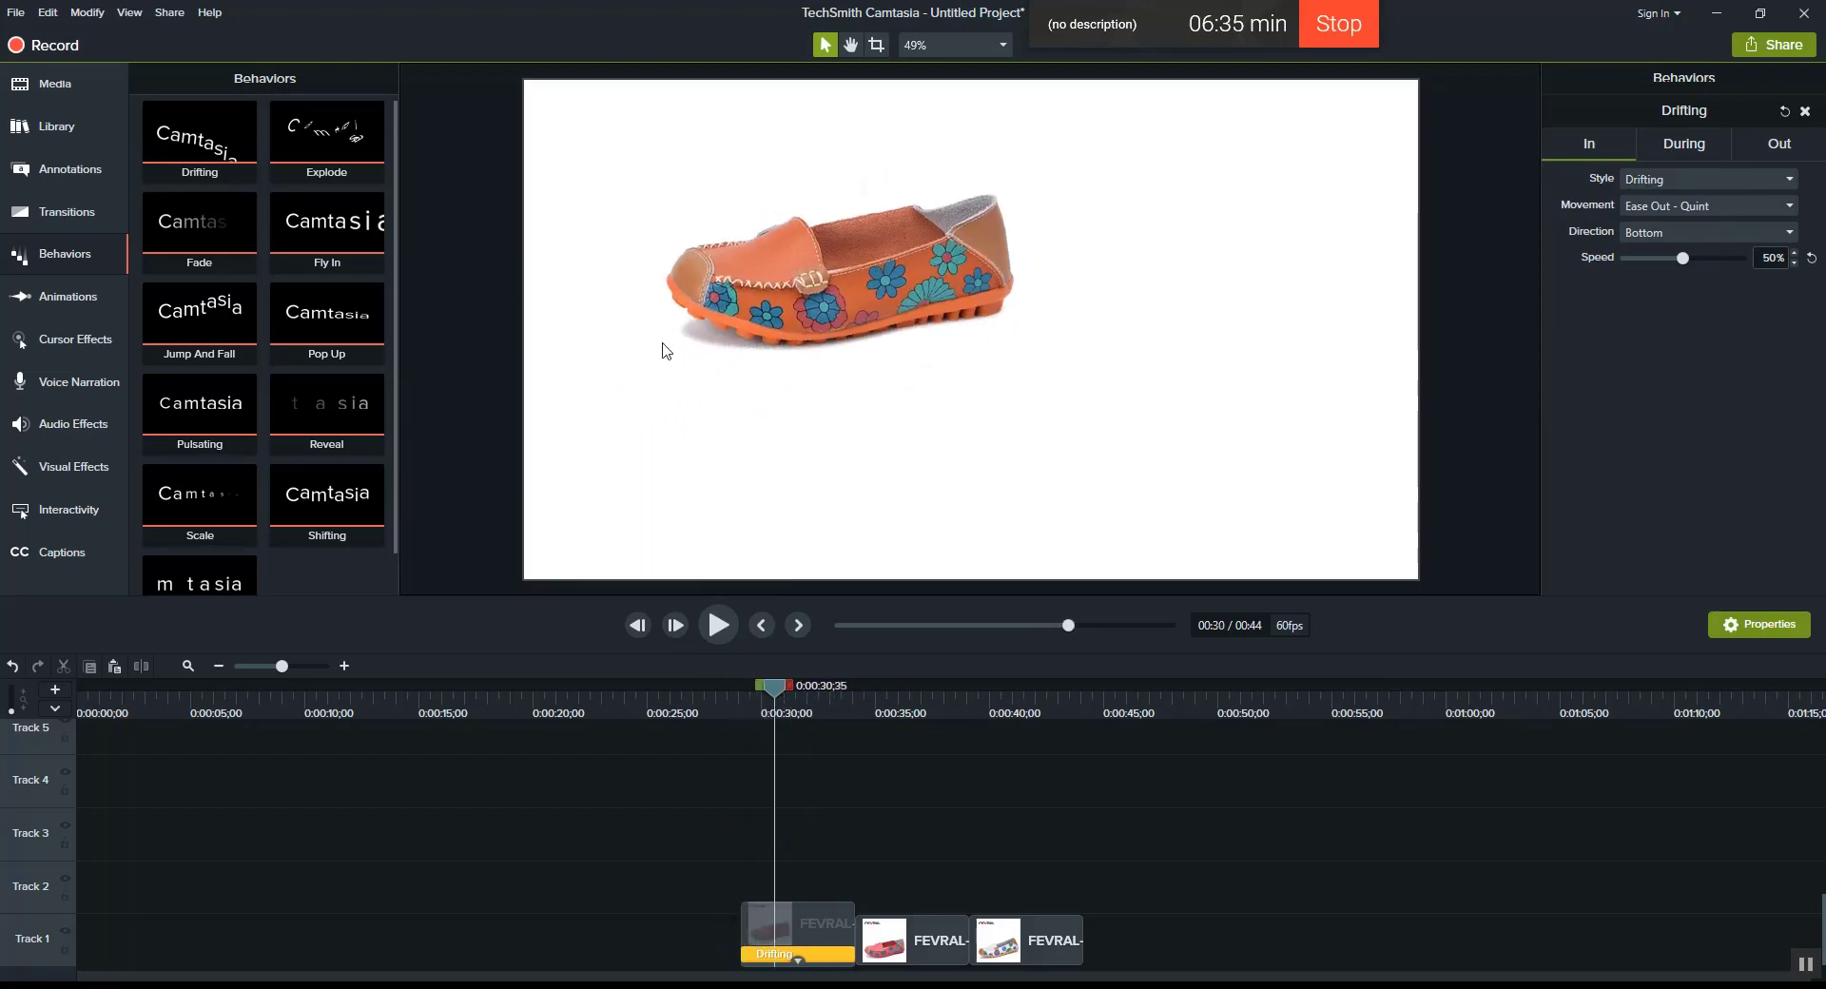
# Step: Set the During loop time of the Drifting behavior to 3.20 s after trying 0.75 s, and scrub to 0:00:32;53 to preview
pyautogui.click(1690, 147)
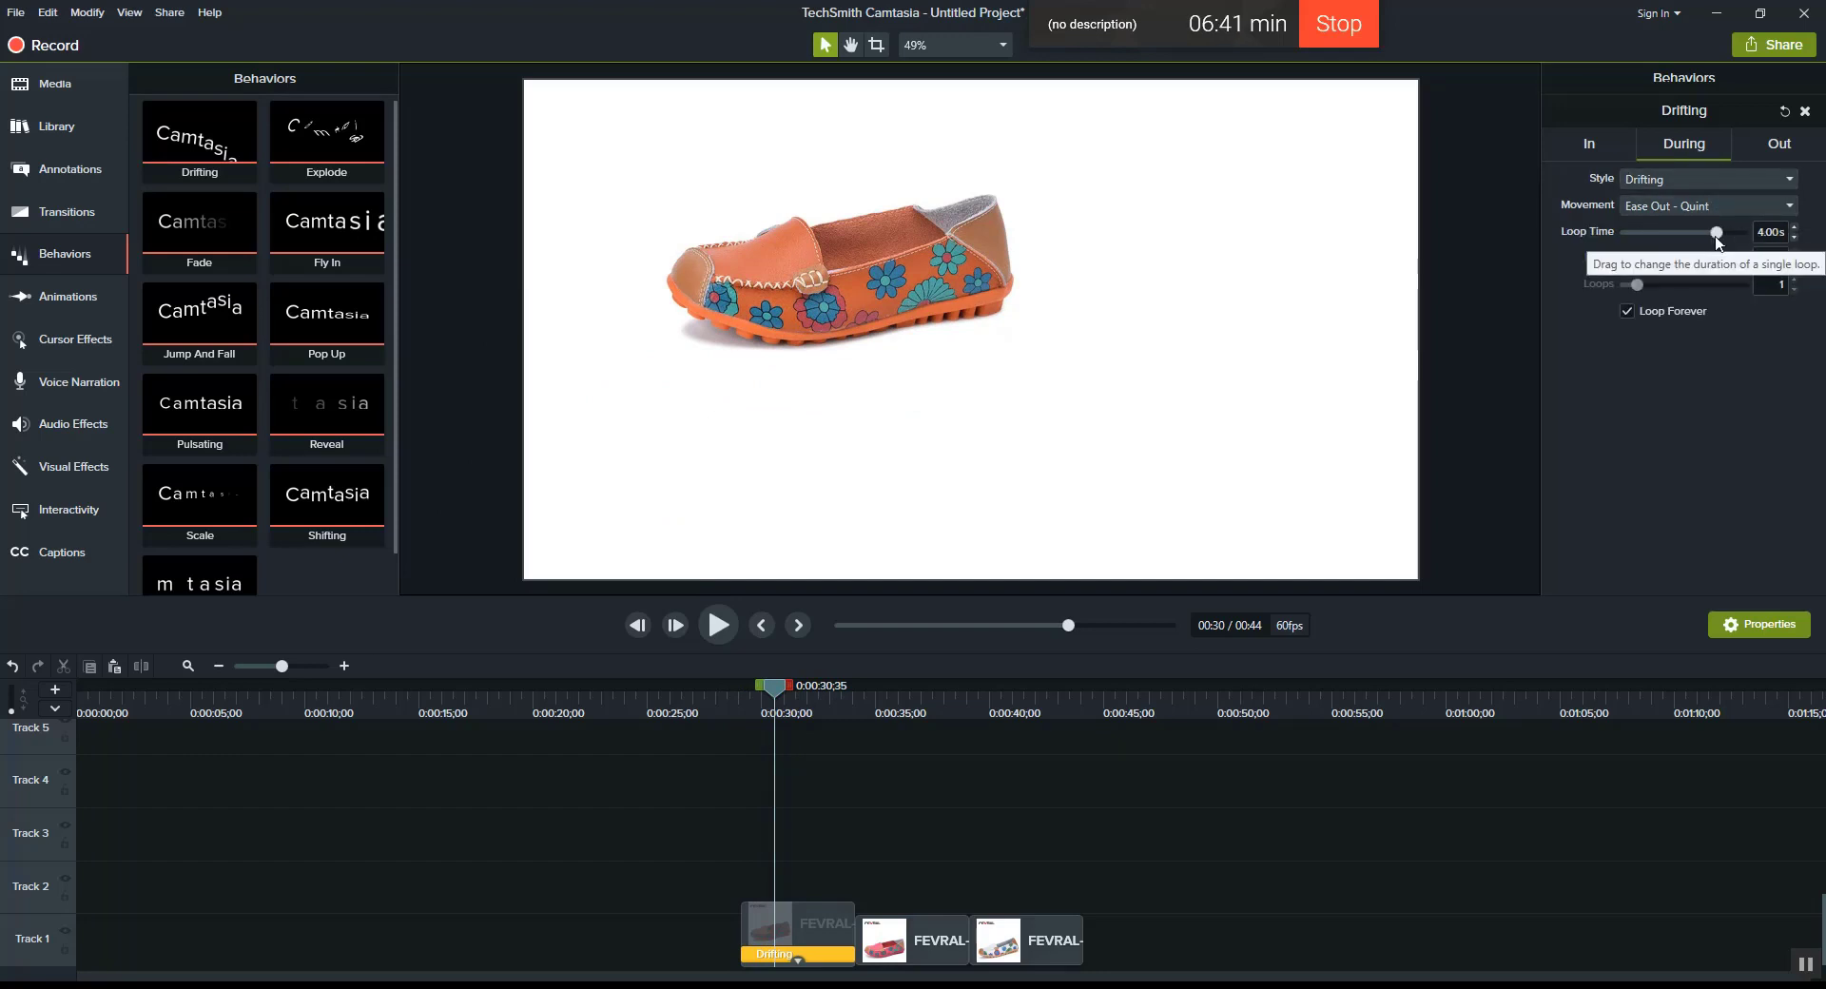
pyautogui.moveTo(1715, 232); pyautogui.dragTo(1671, 242)
pyautogui.moveTo(796, 692)
pyautogui.mouseDown()
pyautogui.moveTo(740, 692)
pyautogui.moveTo(812, 688)
pyautogui.mouseUp()
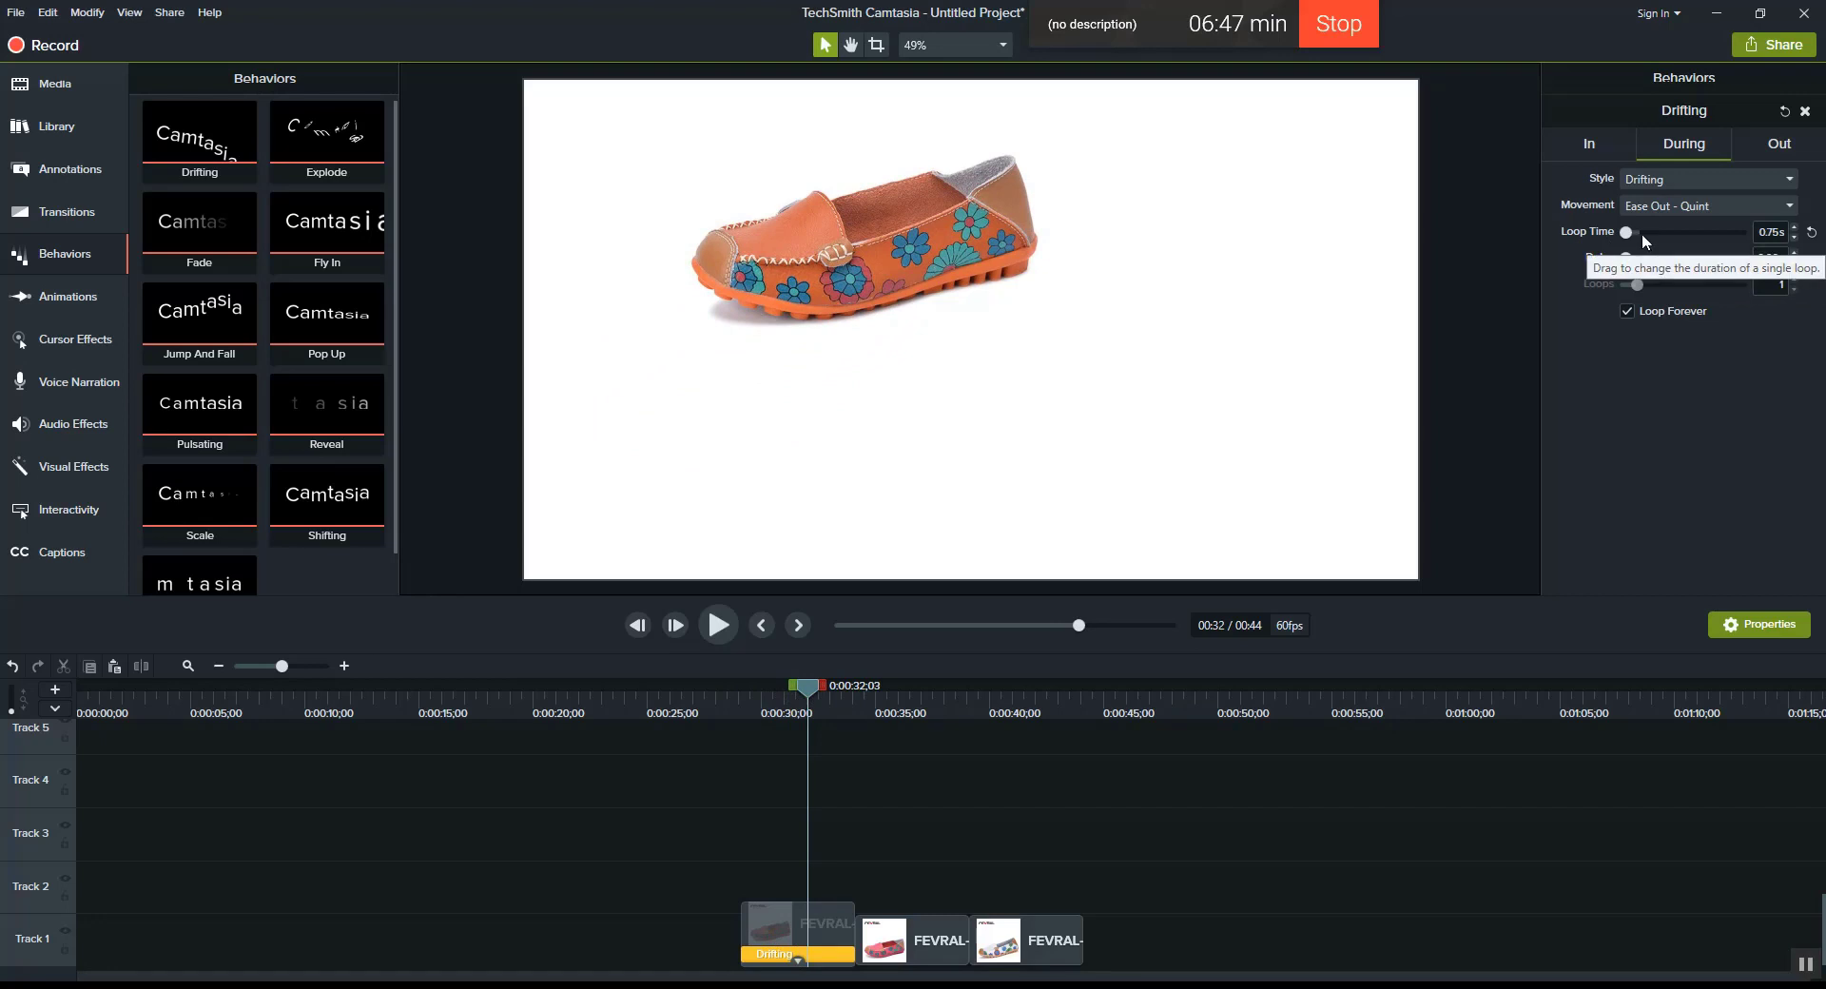
pyautogui.moveTo(1631, 232); pyautogui.dragTo(1701, 229)
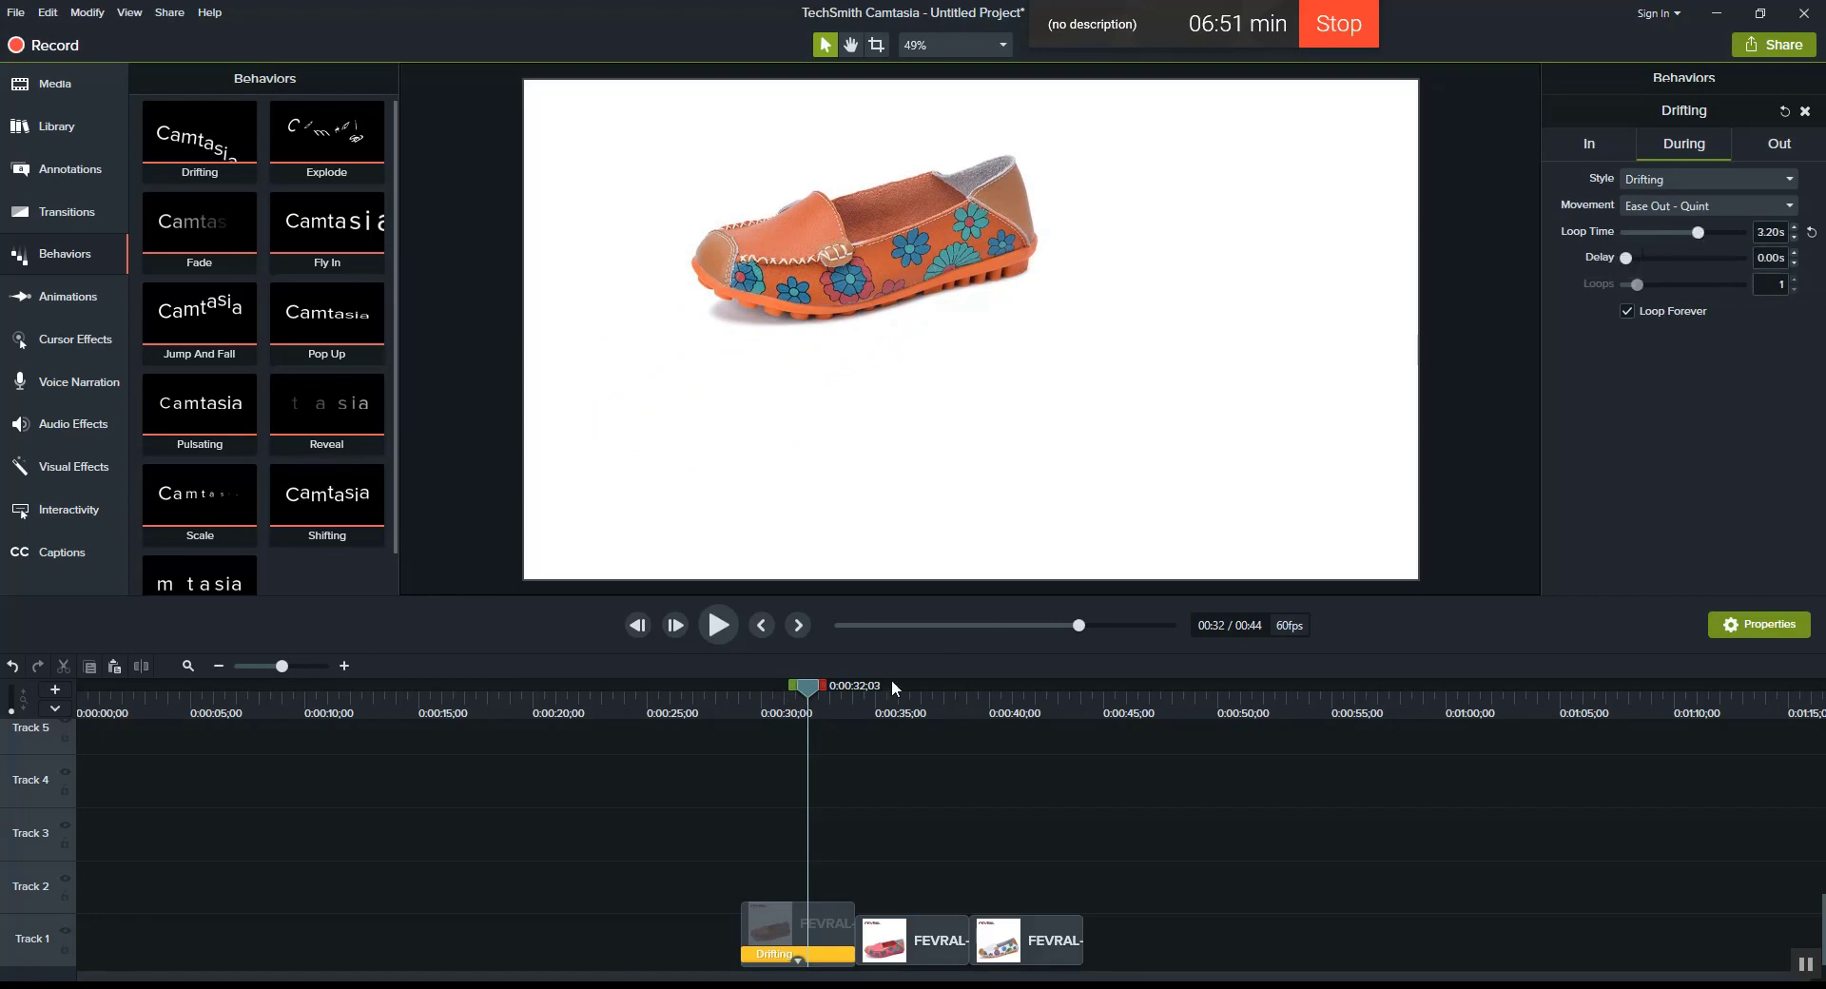
pyautogui.moveTo(809, 699)
pyautogui.mouseDown()
pyautogui.moveTo(740, 698)
pyautogui.moveTo(846, 682)
pyautogui.moveTo(823, 687)
pyautogui.mouseUp()
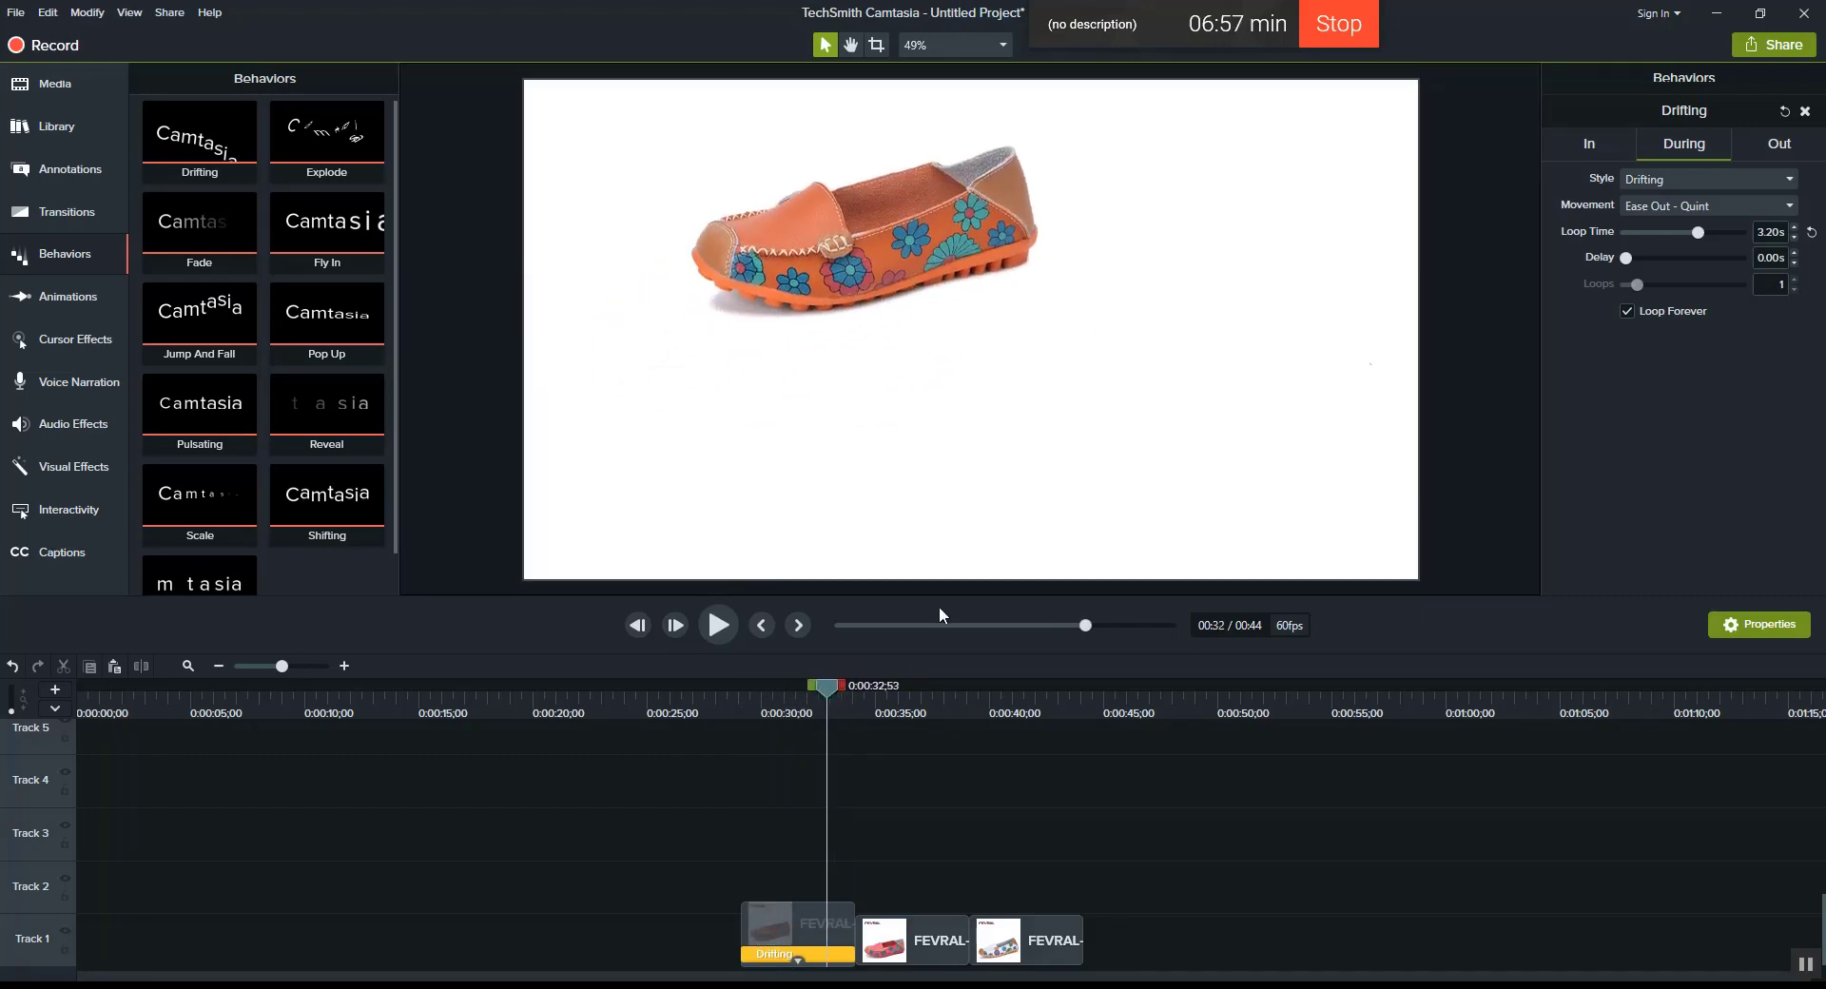
# Step: Change the During movement of the shoe's behavior to Bounce and scrub back to 0:00:32;03 to preview it
pyautogui.click(1681, 204)
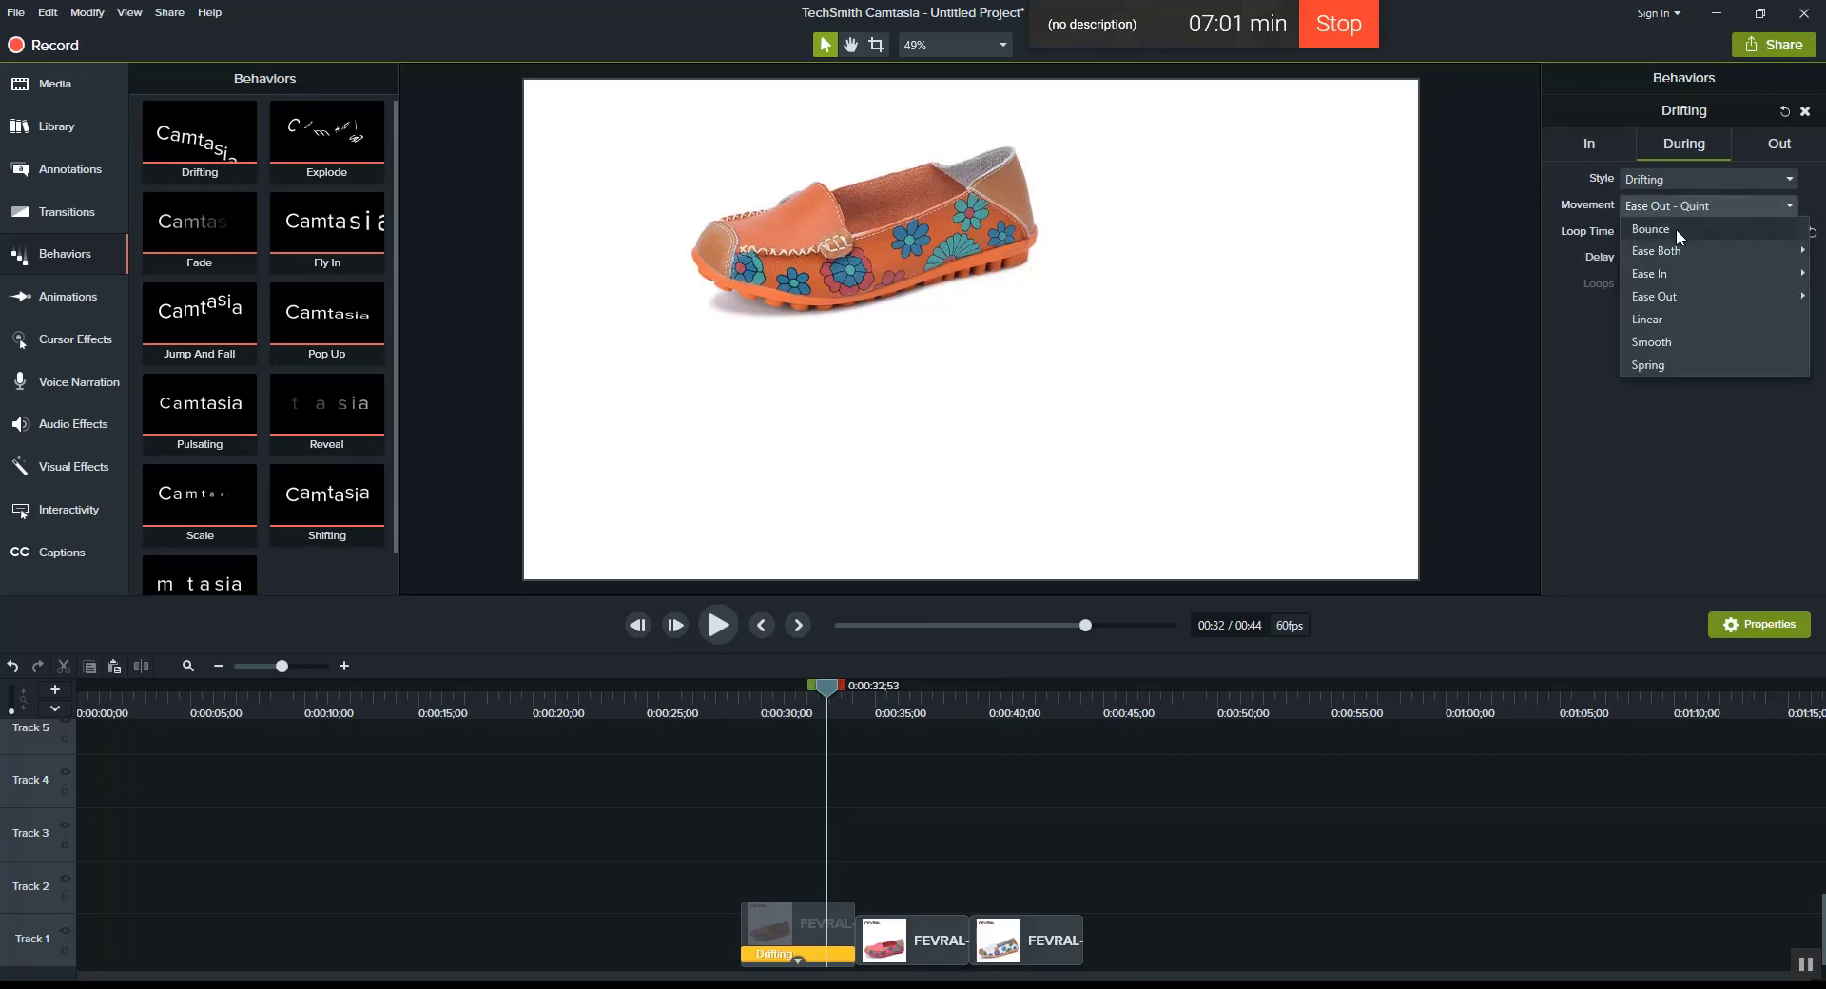
pyautogui.click(1675, 229)
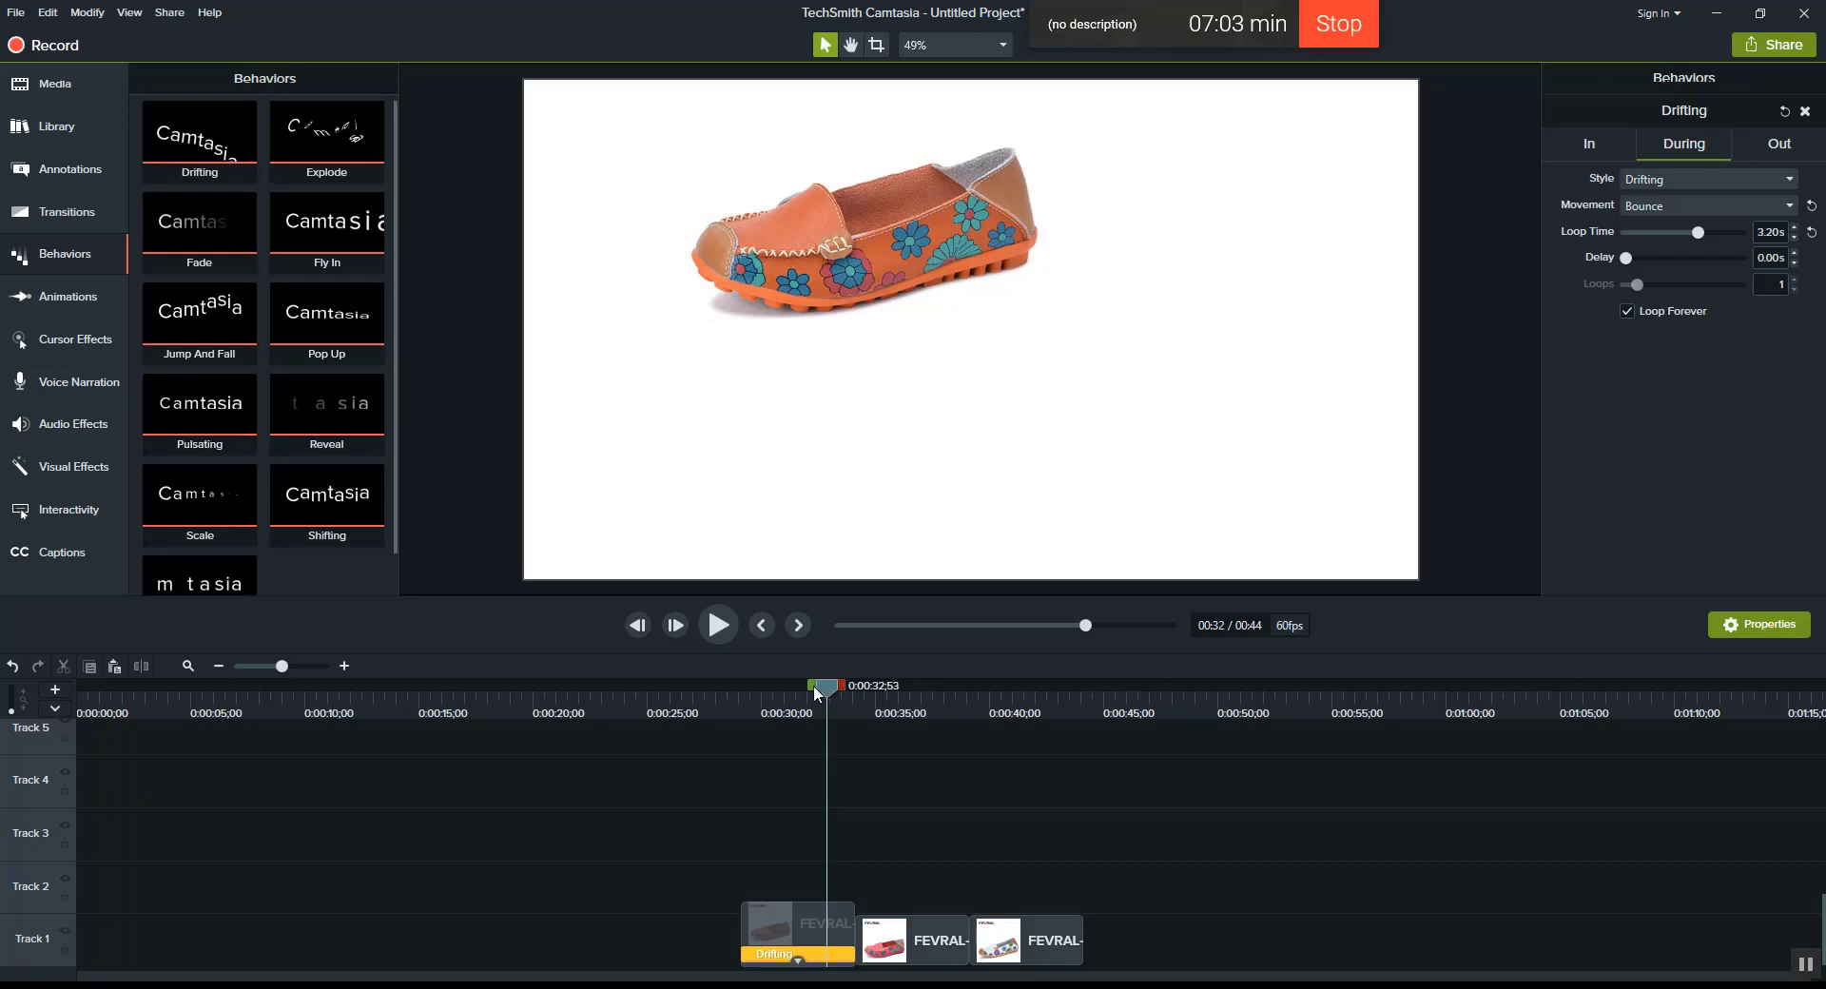
pyautogui.moveTo(813, 685)
pyautogui.mouseDown()
pyautogui.moveTo(733, 688)
pyautogui.moveTo(860, 683)
pyautogui.moveTo(789, 685)
pyautogui.moveTo(825, 687)
pyautogui.moveTo(790, 683)
pyautogui.moveTo(807, 686)
pyautogui.mouseUp()
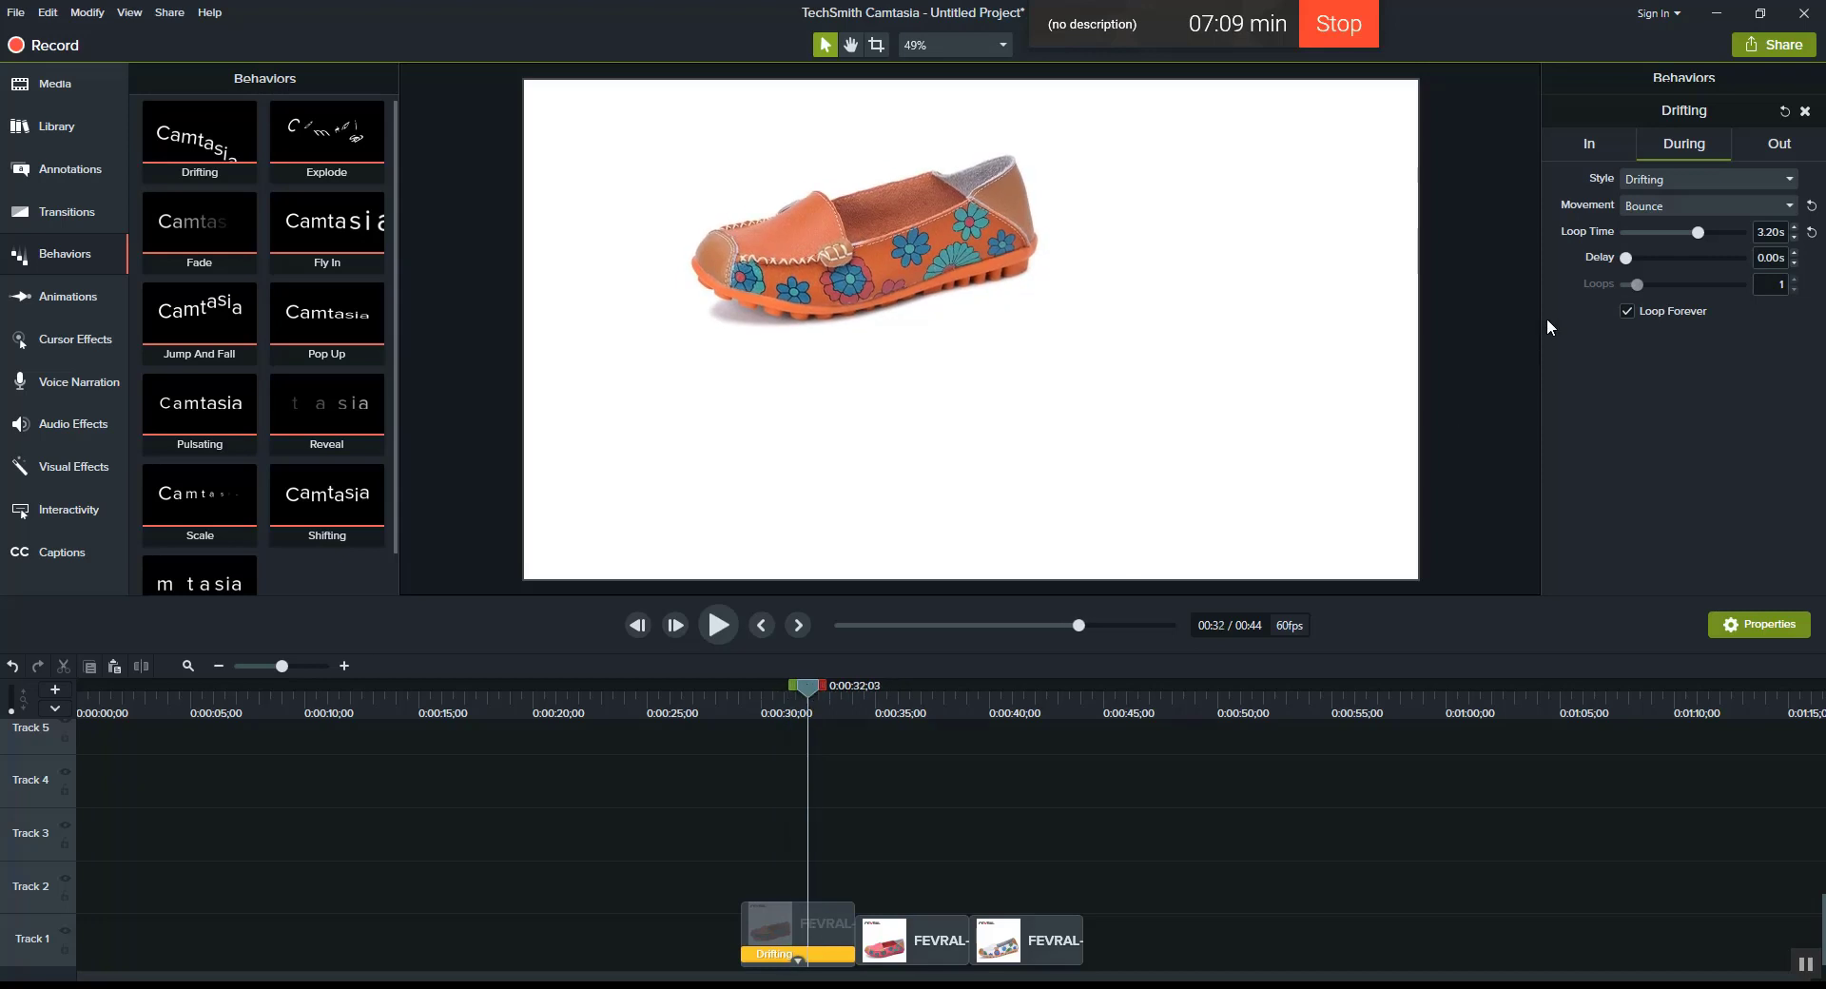
# Step: Set the During movement of the shoe's behavior to Ease In - Circ and preview it at 0:00:32;16
pyautogui.click(1645, 207)
pyautogui.moveTo(1662, 283)
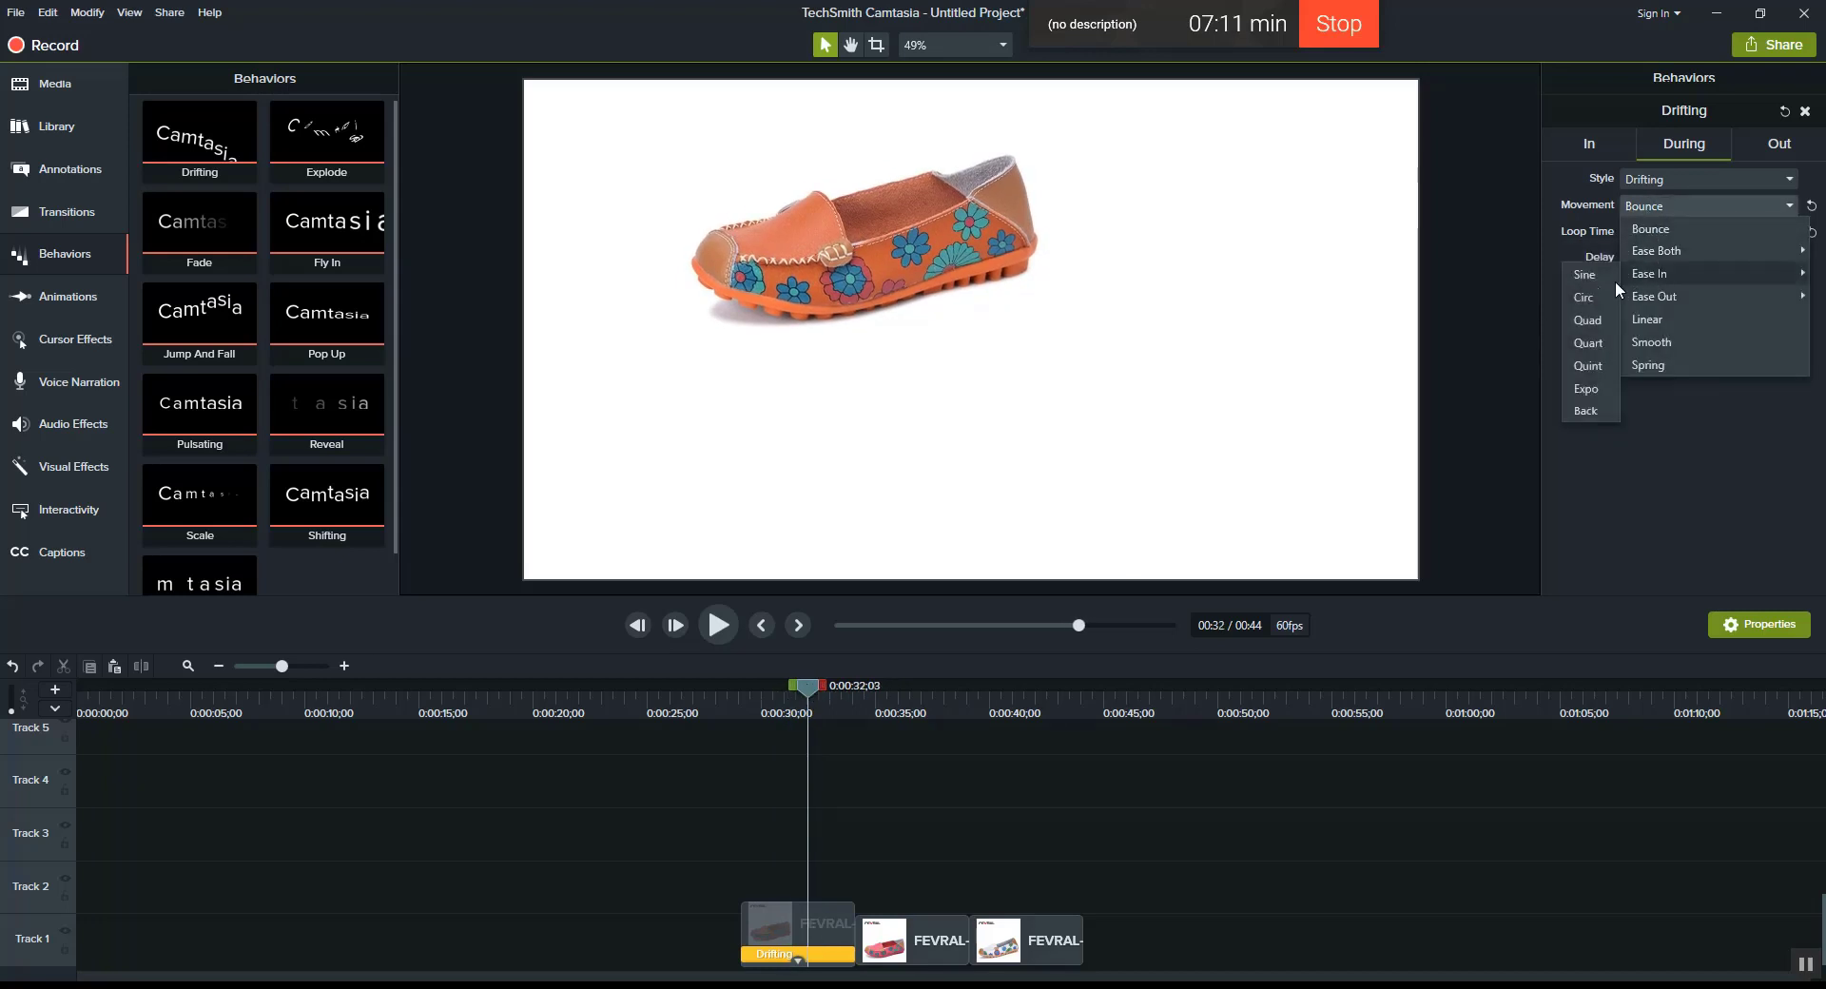
pyautogui.click(1583, 296)
pyautogui.moveTo(801, 688)
pyautogui.mouseDown()
pyautogui.moveTo(723, 694)
pyautogui.moveTo(859, 687)
pyautogui.moveTo(767, 700)
pyautogui.moveTo(812, 702)
pyautogui.mouseUp()
# Step: Change the In style of the shoe's behavior to Reveal and scrub back to 0:00:30;24 to preview it
pyautogui.click(1560, 150)
pyautogui.click(1668, 181)
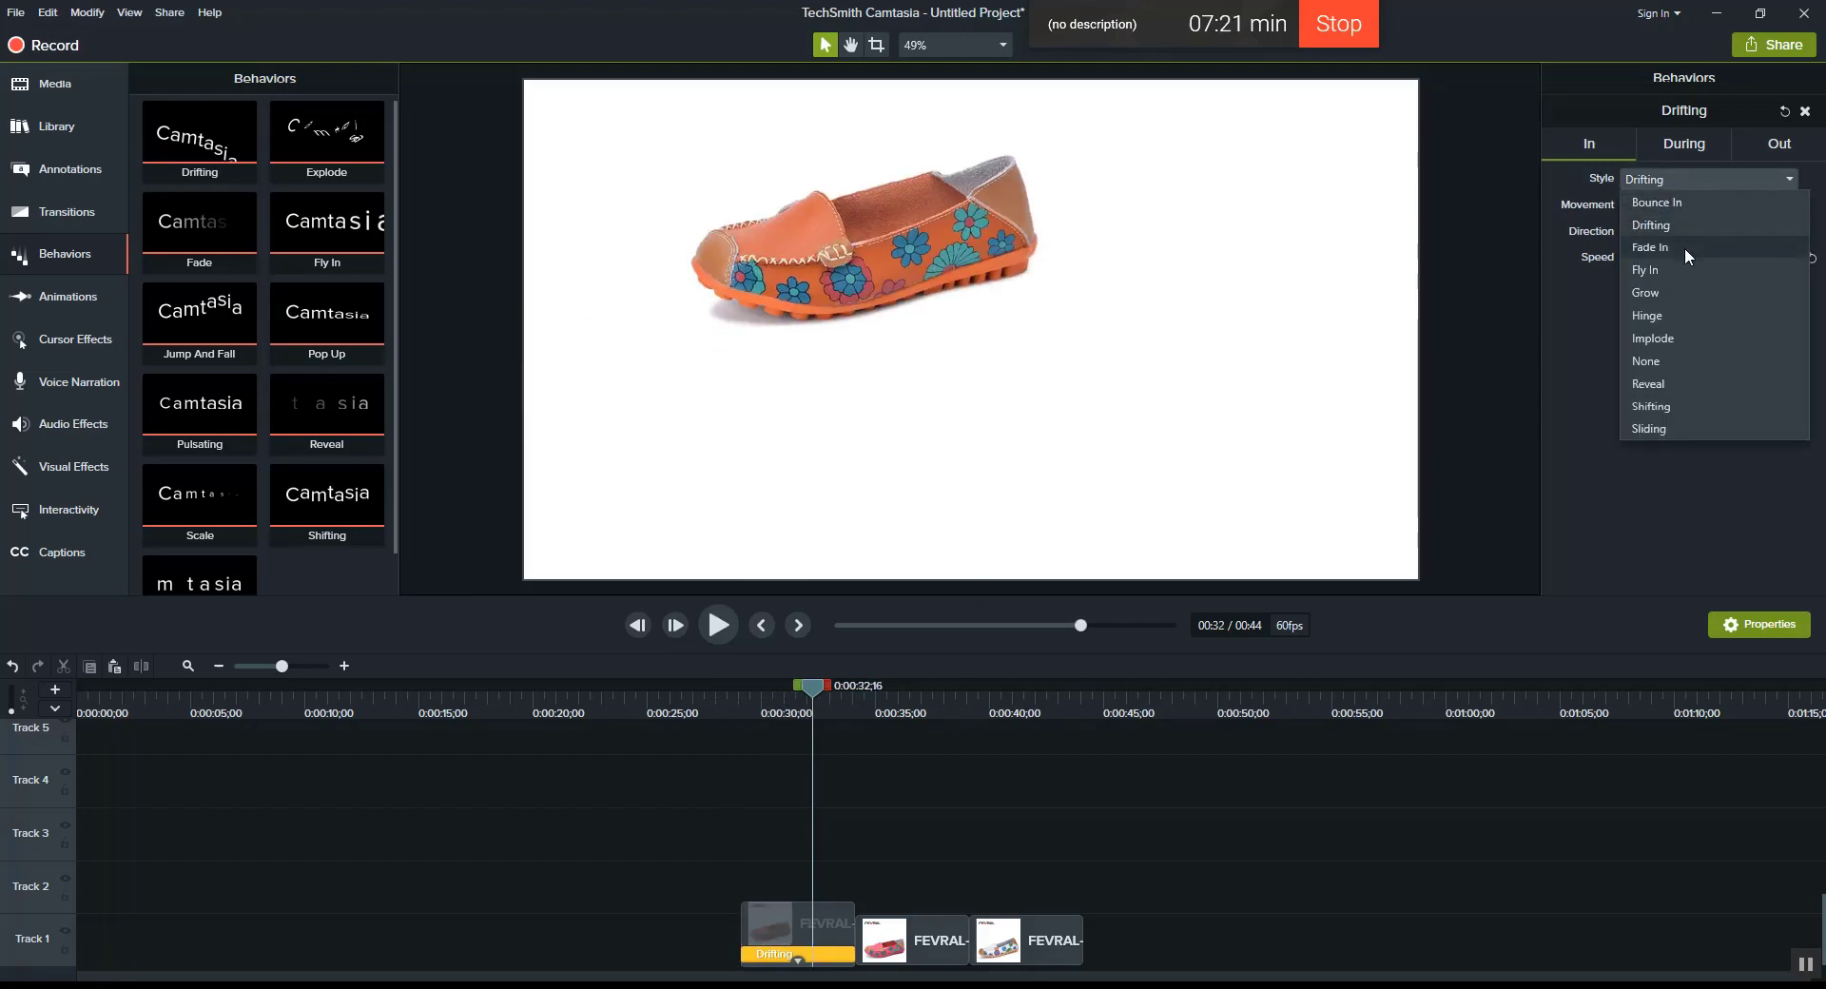
pyautogui.click(1675, 385)
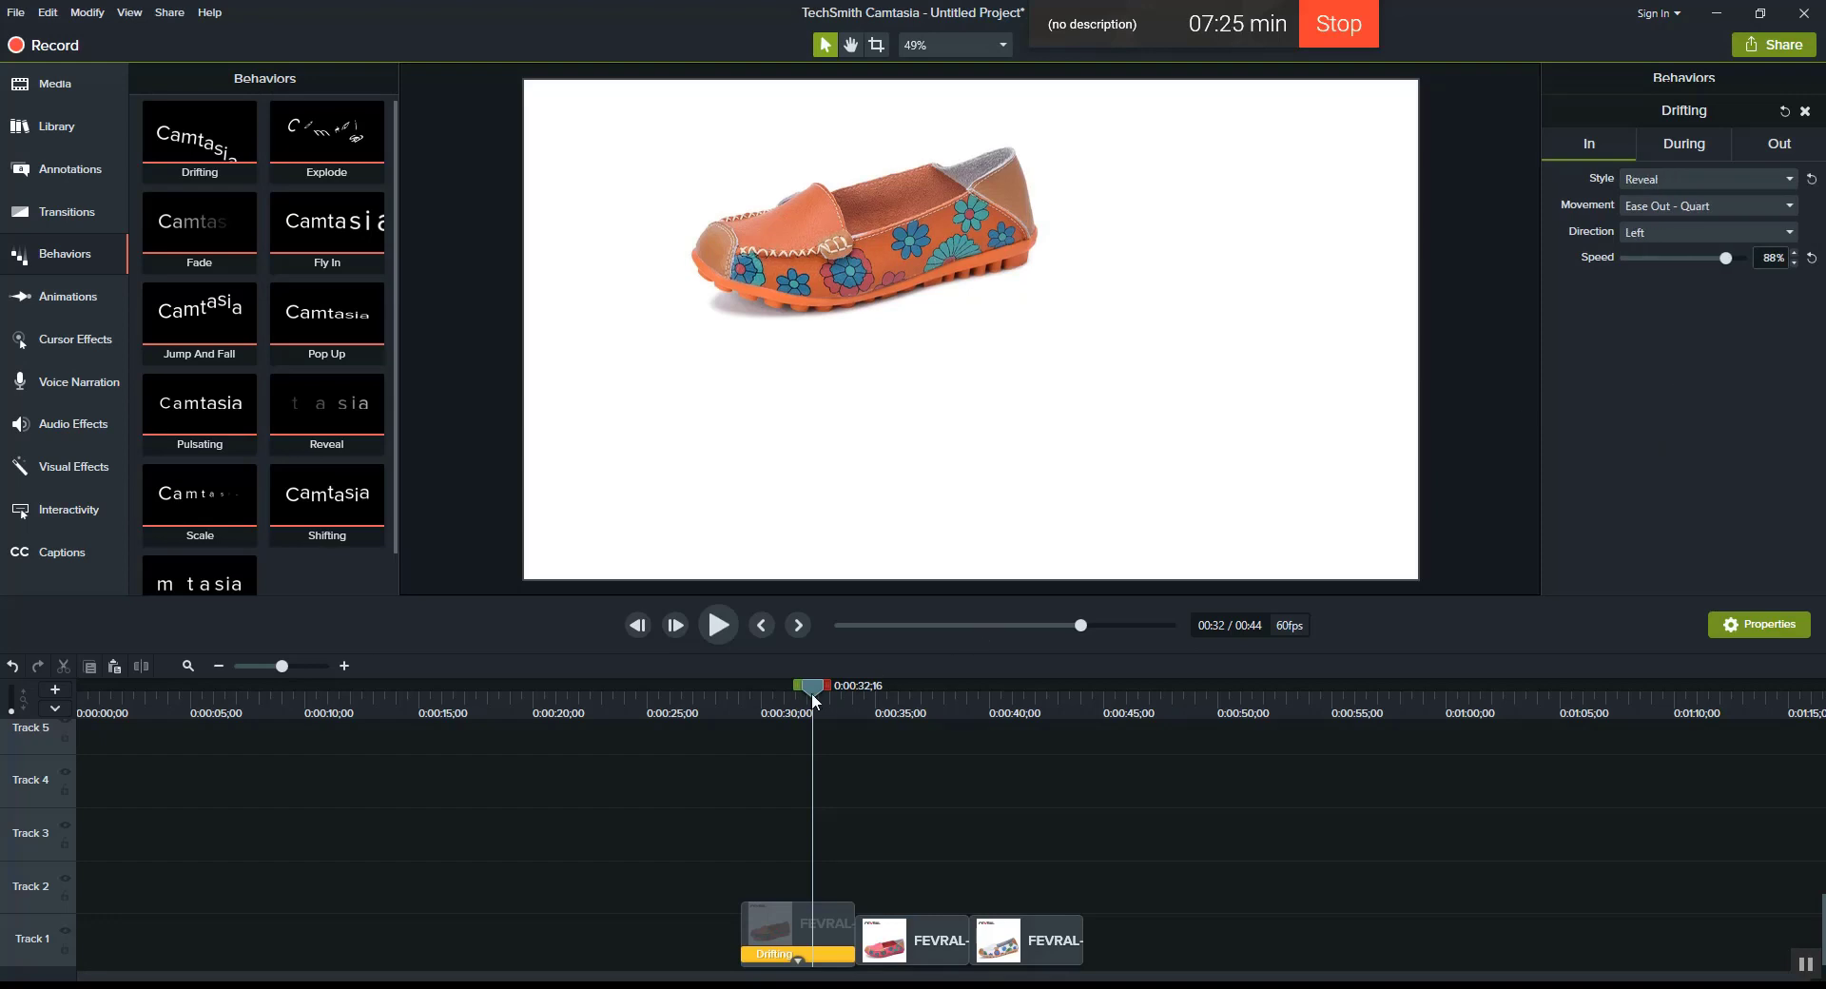
pyautogui.moveTo(812, 692); pyautogui.dragTo(770, 694)
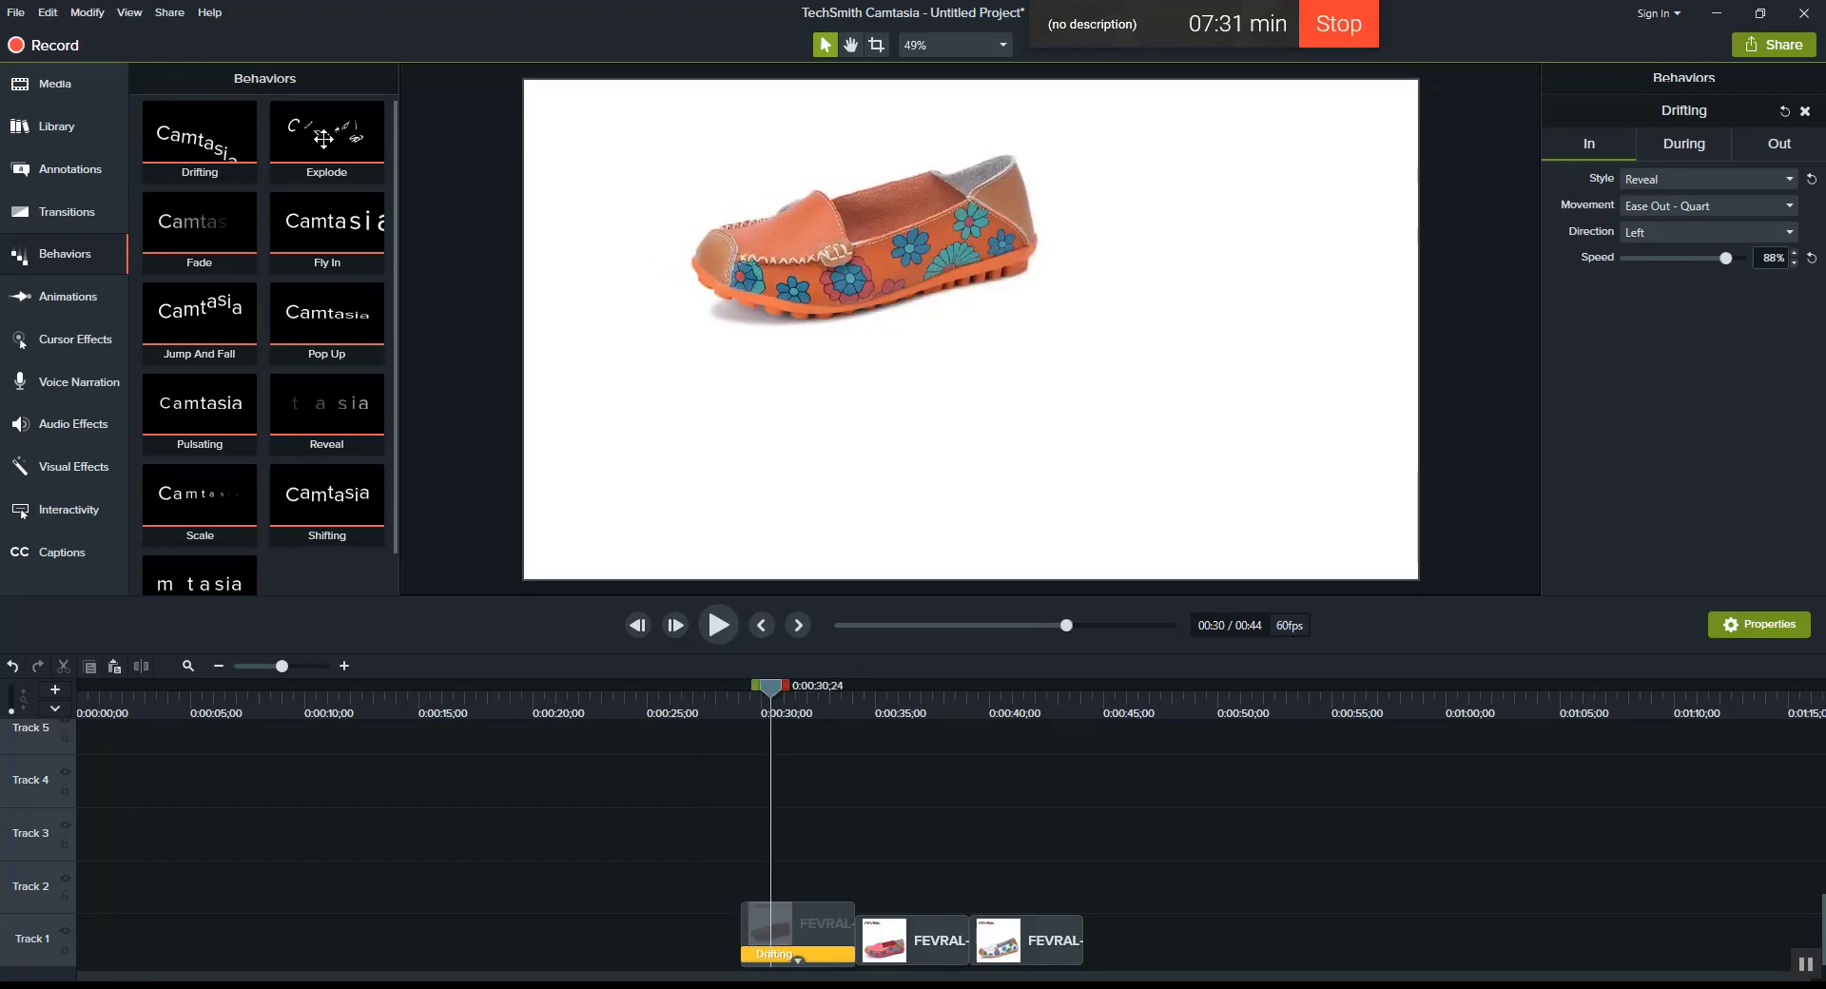
# Step: Set the In style of the shoe's behavior to Fly In and scrub to 0:00:31;27 to preview the entrance
pyautogui.click(1663, 180)
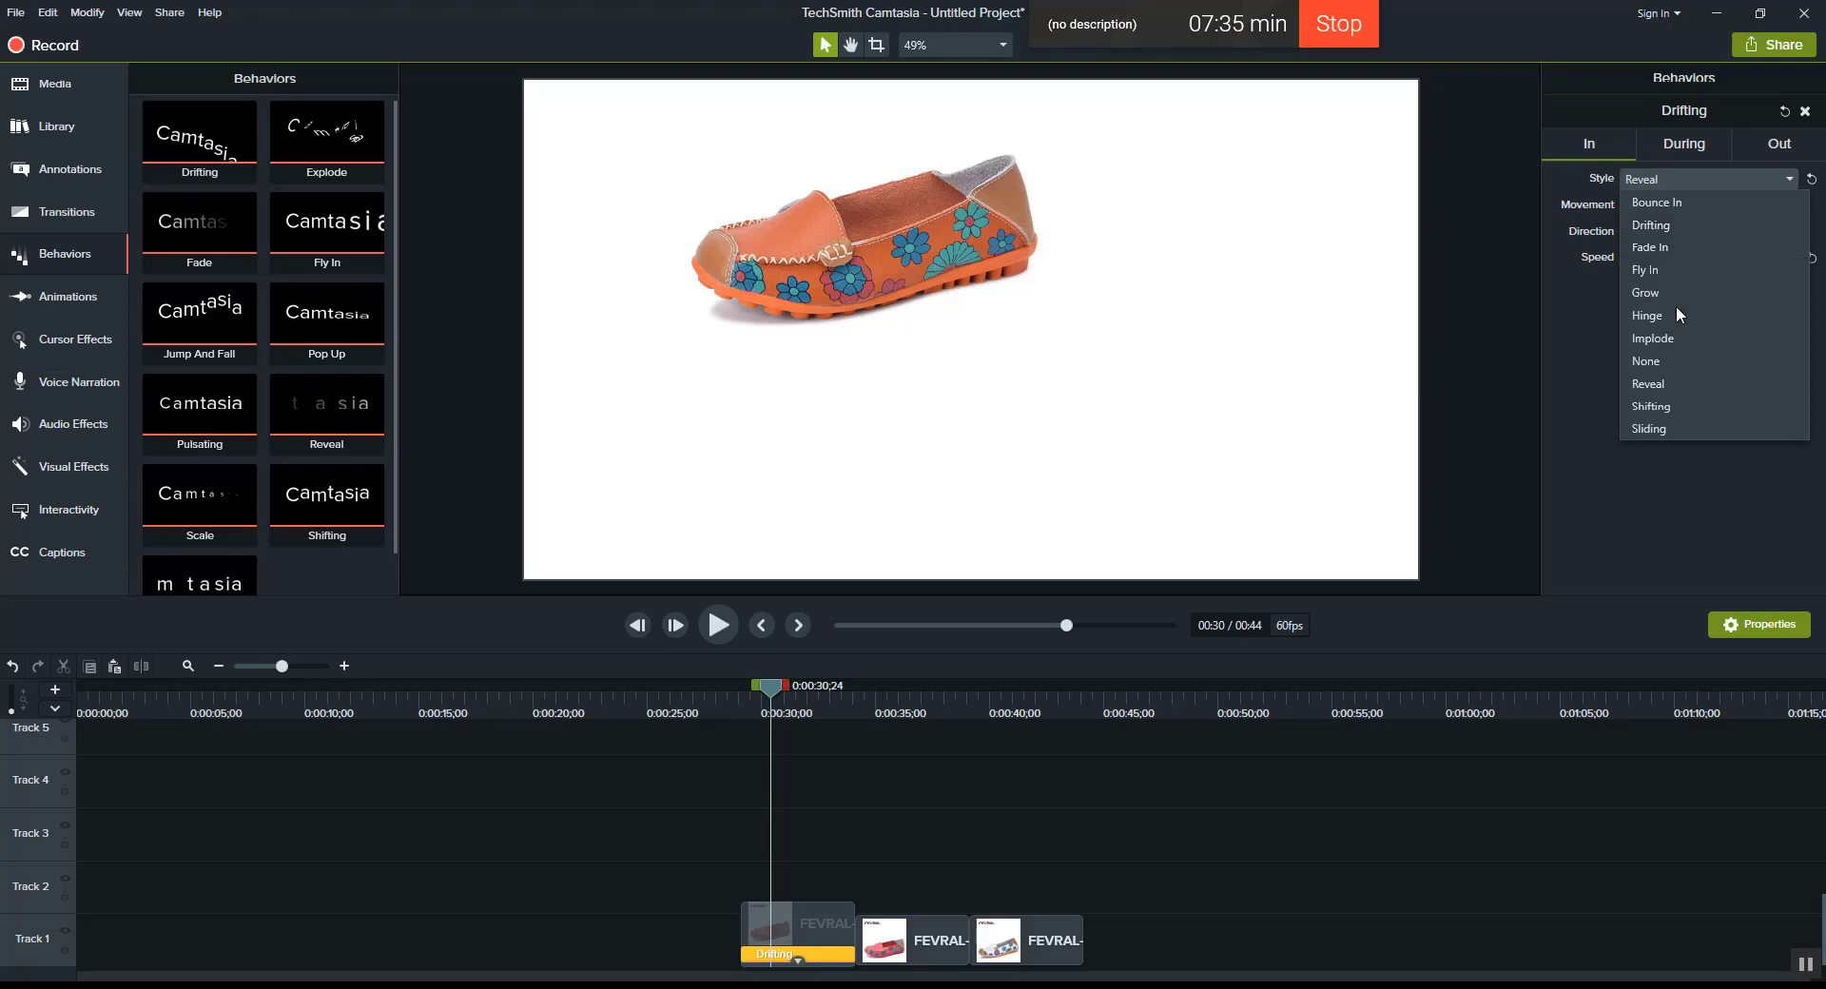
pyautogui.click(1664, 274)
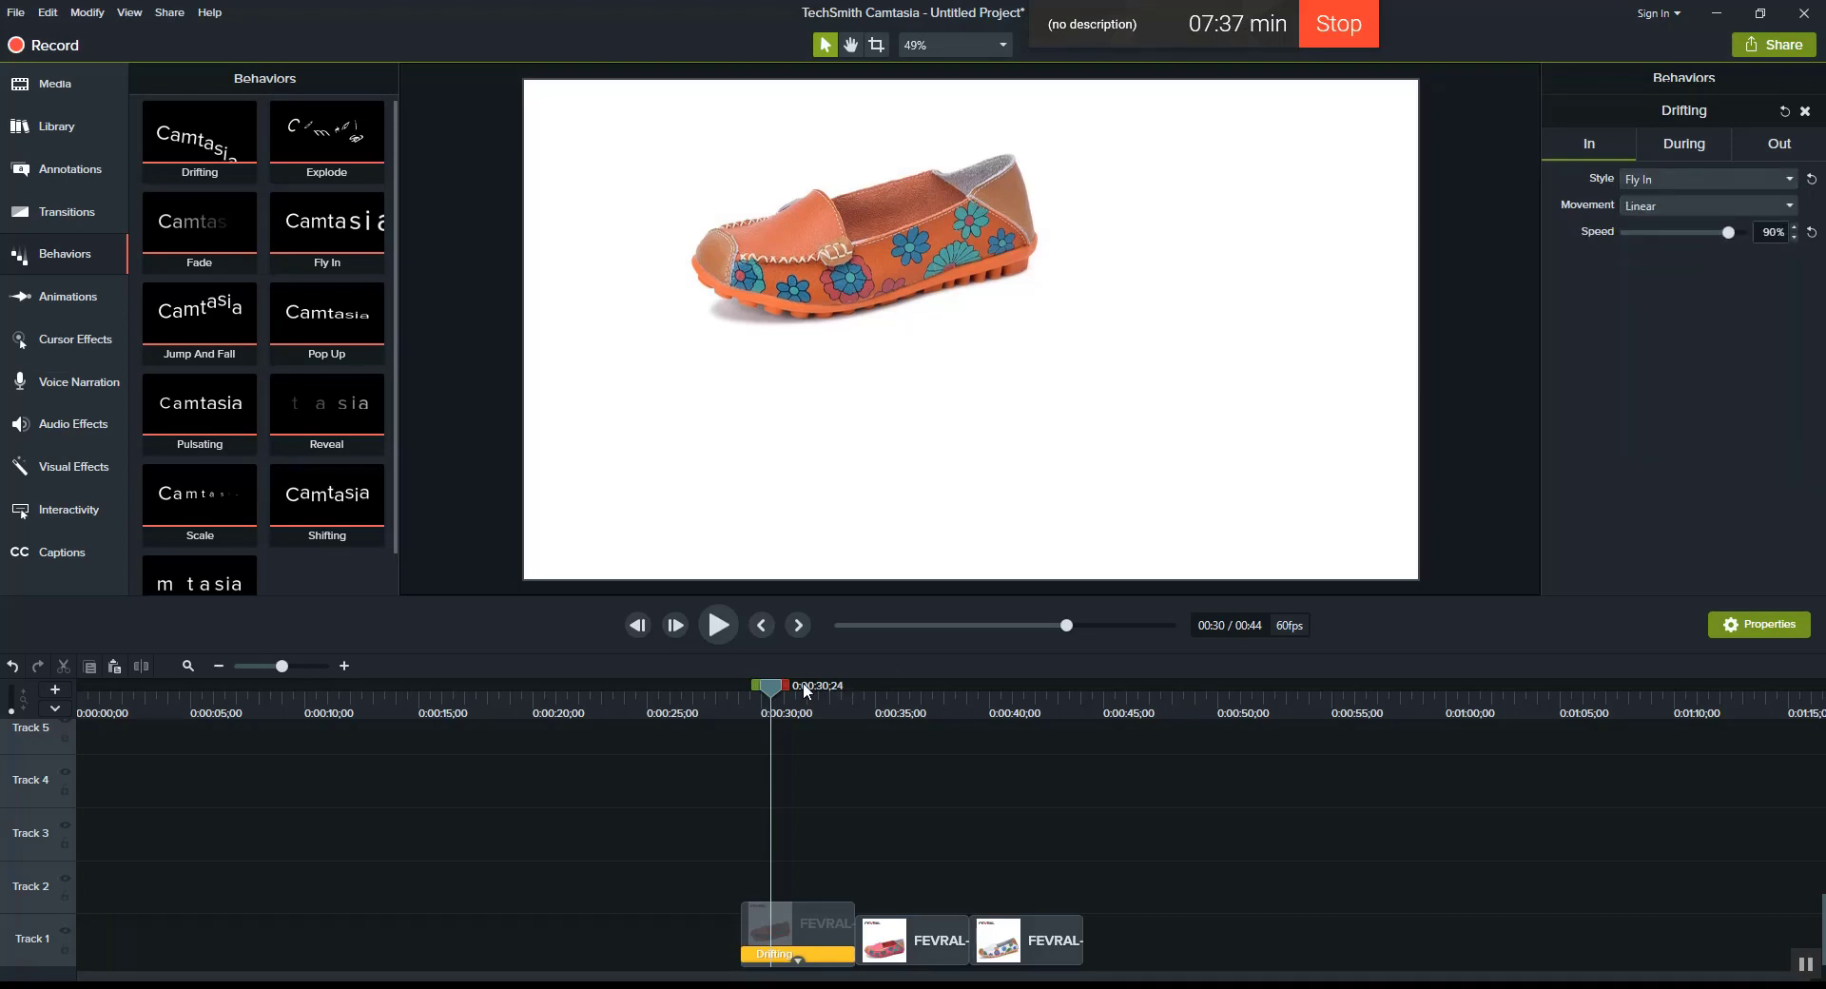
pyautogui.moveTo(741, 692)
pyautogui.mouseDown()
pyautogui.moveTo(677, 692)
pyautogui.moveTo(757, 690)
pyautogui.moveTo(666, 688)
pyautogui.moveTo(765, 687)
pyautogui.mouseUp()
pyautogui.click(1689, 180)
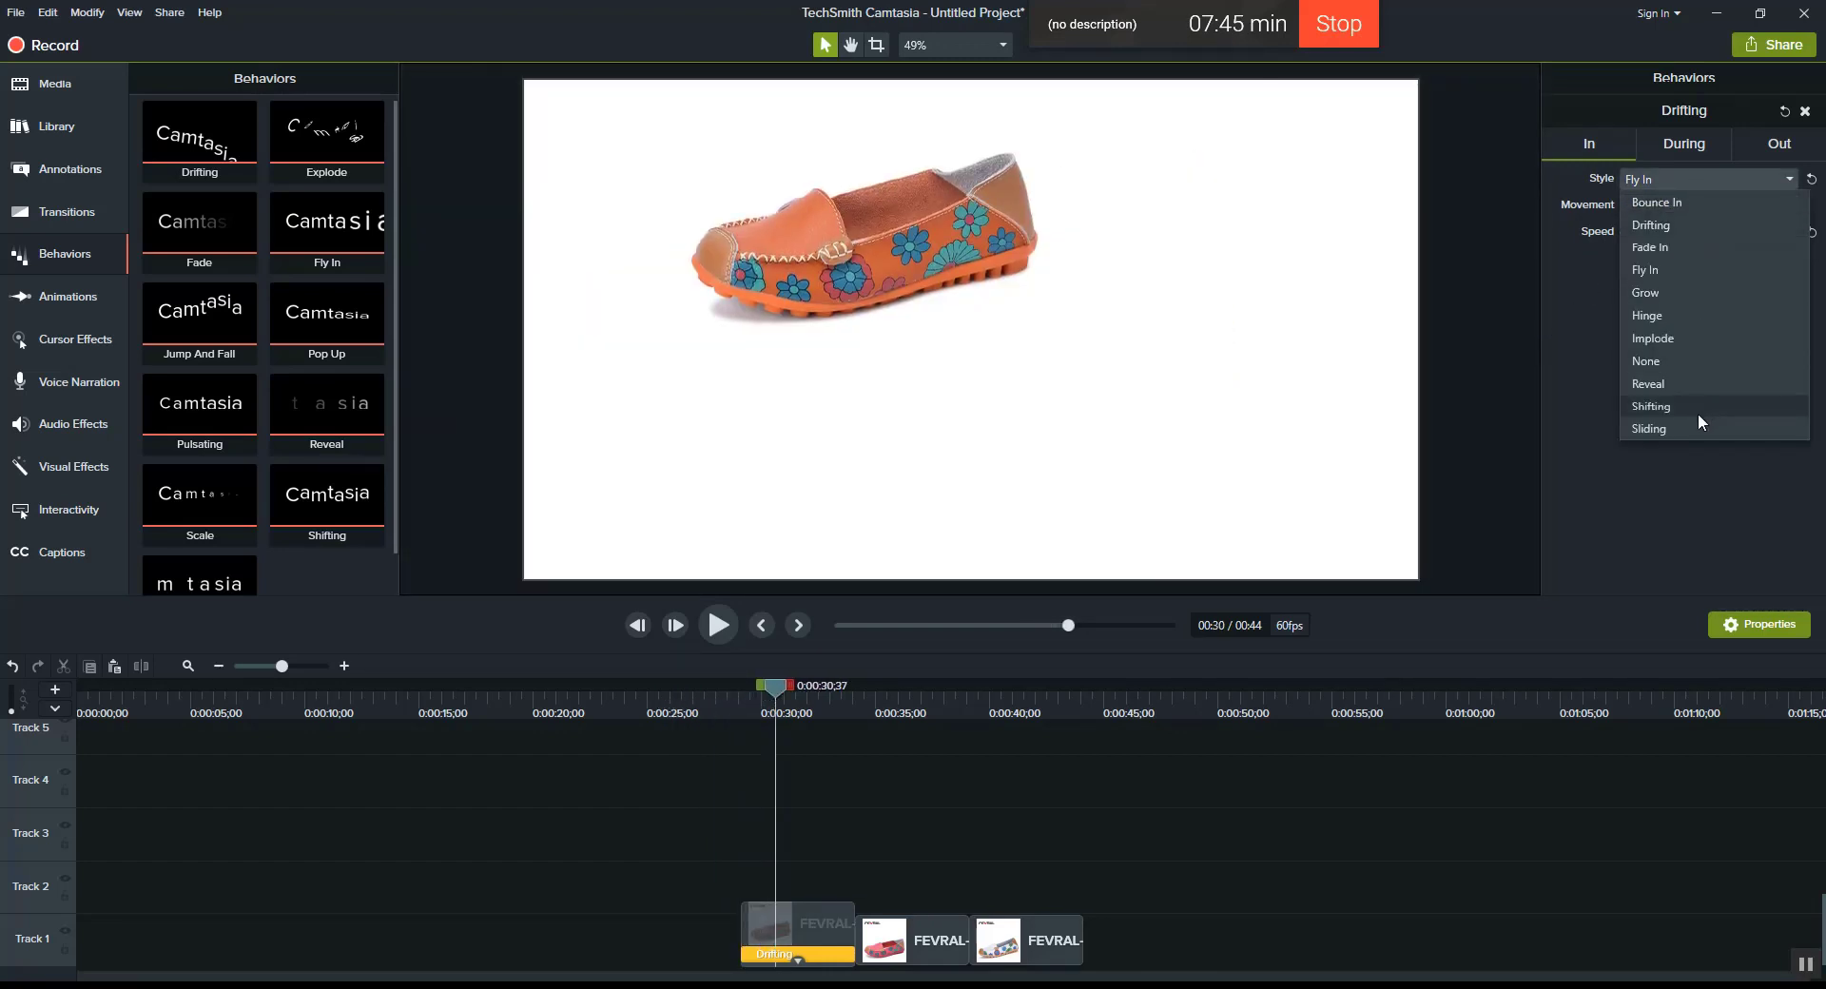
pyautogui.click(793, 686)
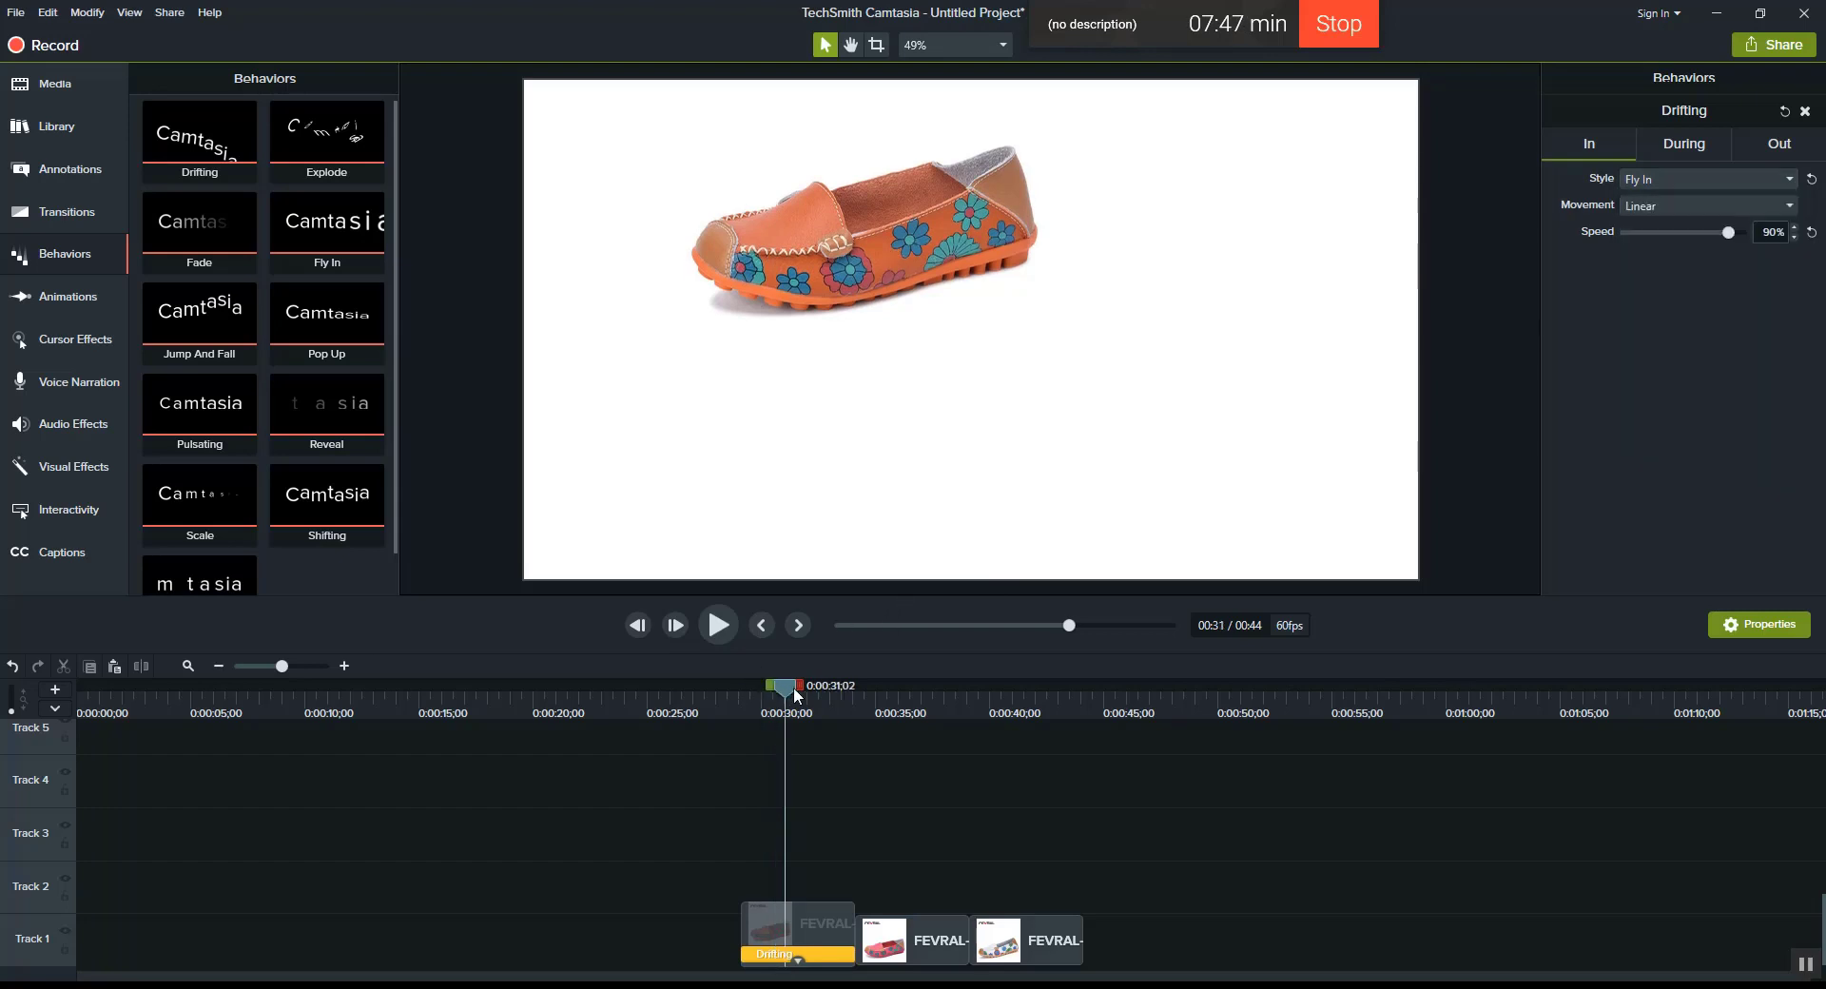
pyautogui.click(1658, 215)
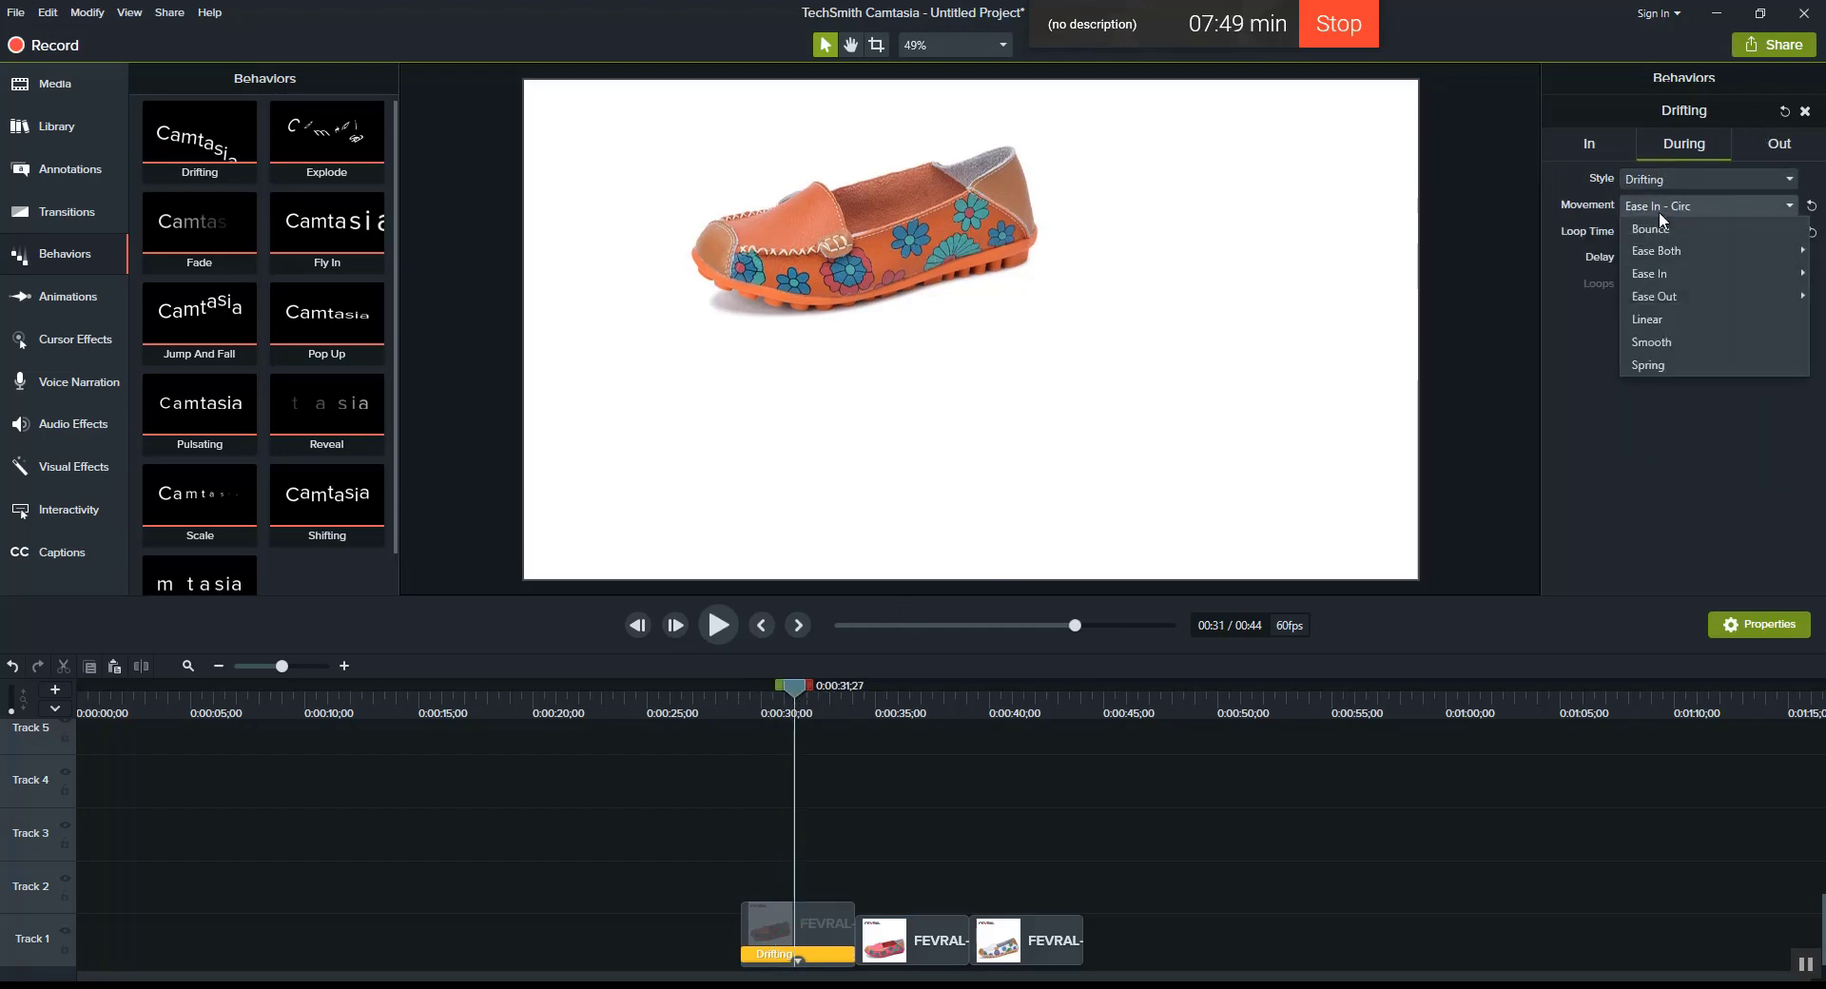
pyautogui.click(1647, 394)
# Step: Set the Out style of the shoe's behavior to Fade Out with 48% speed and preview it at 0:00:34;02
pyautogui.click(1765, 148)
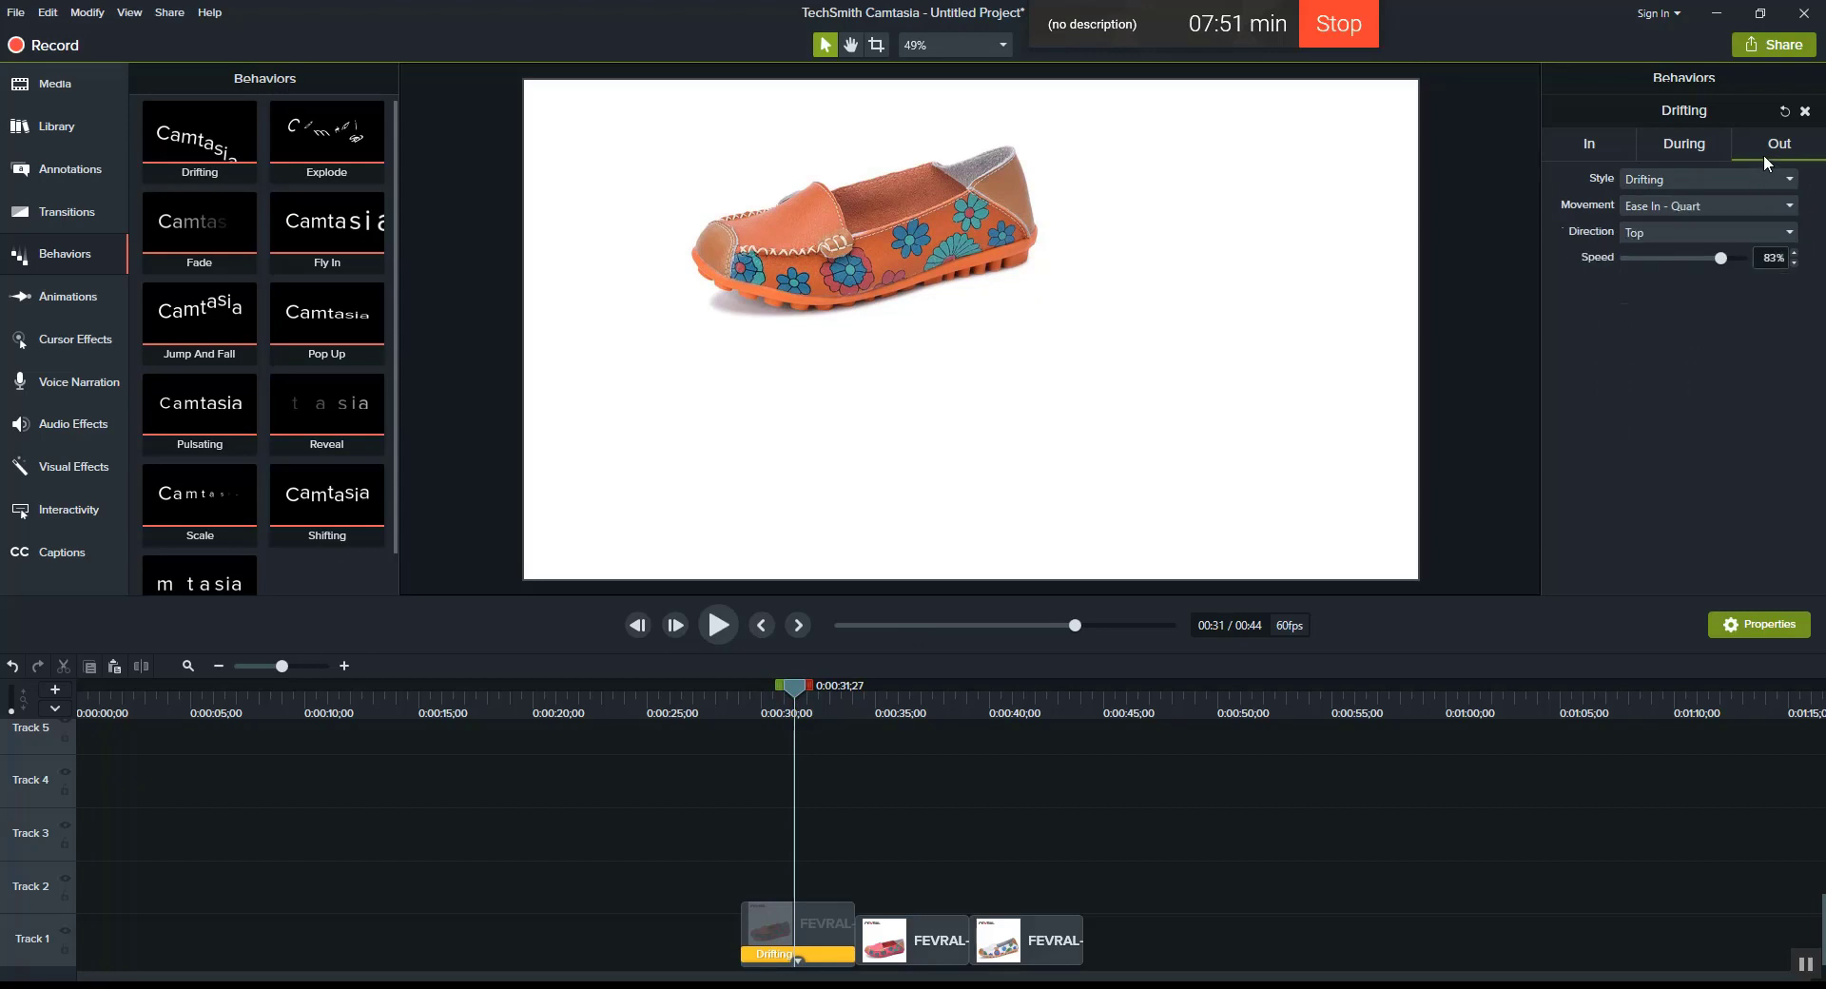
pyautogui.click(1664, 180)
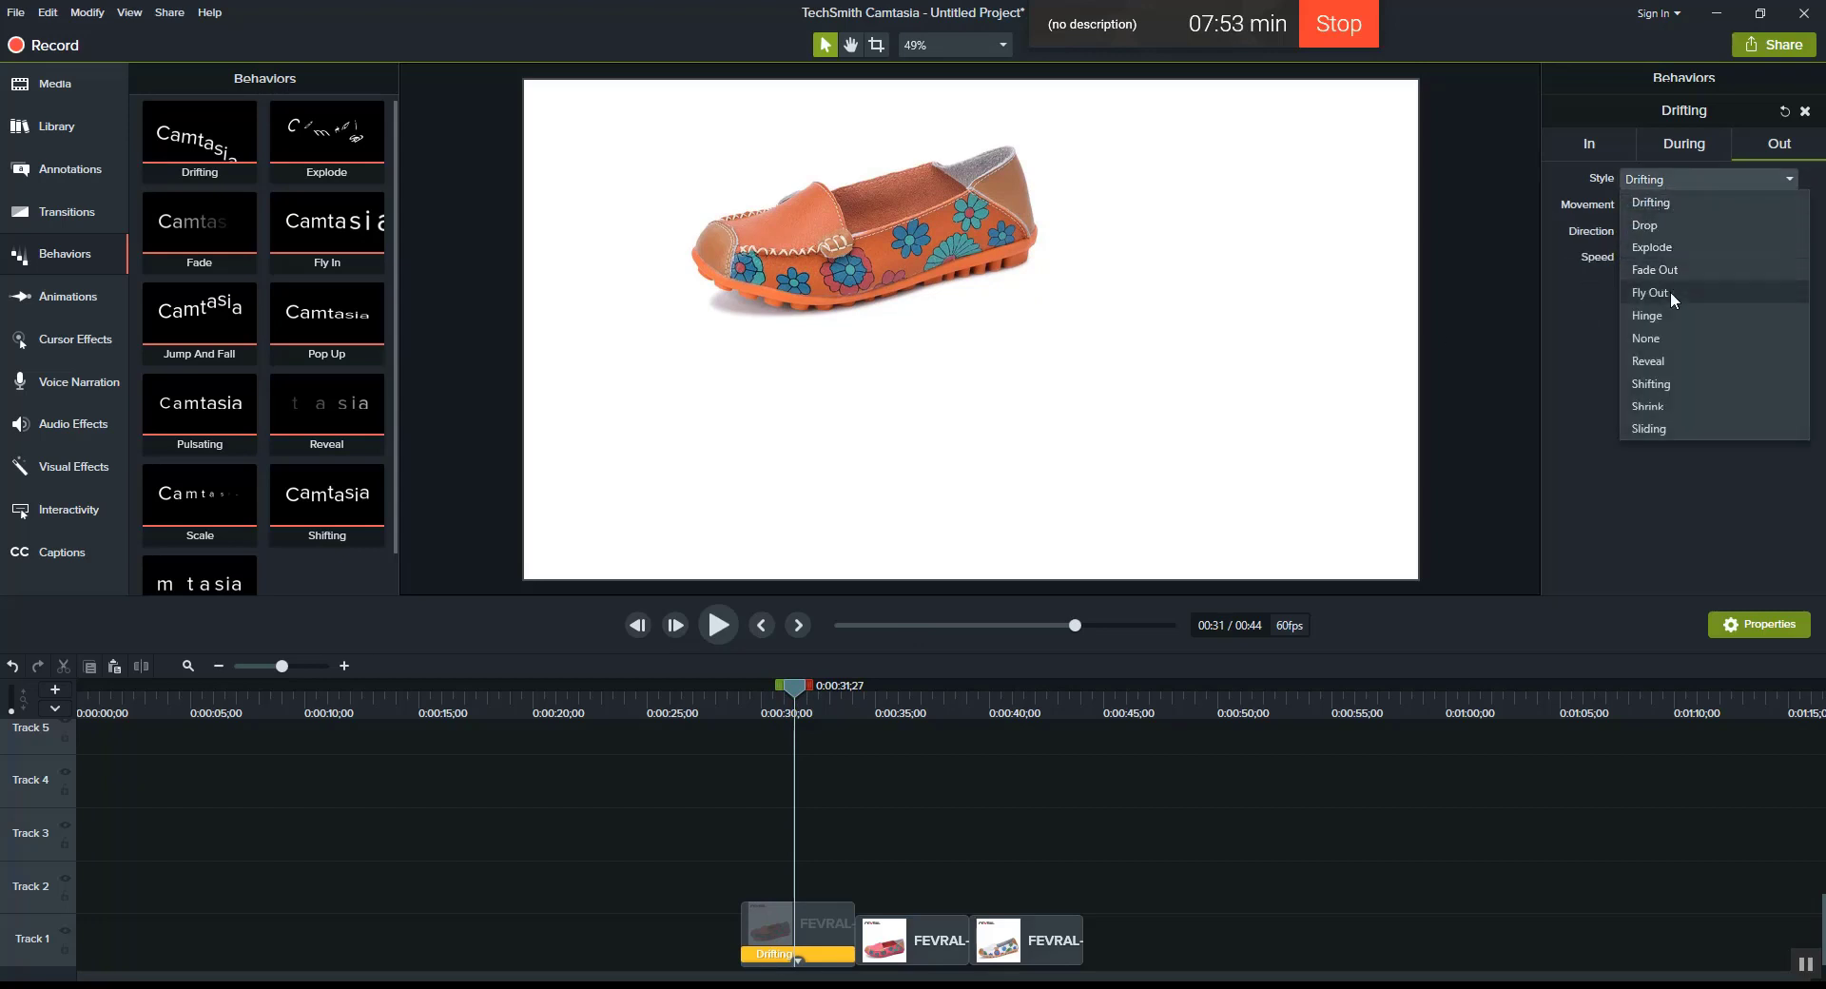
pyautogui.click(1655, 270)
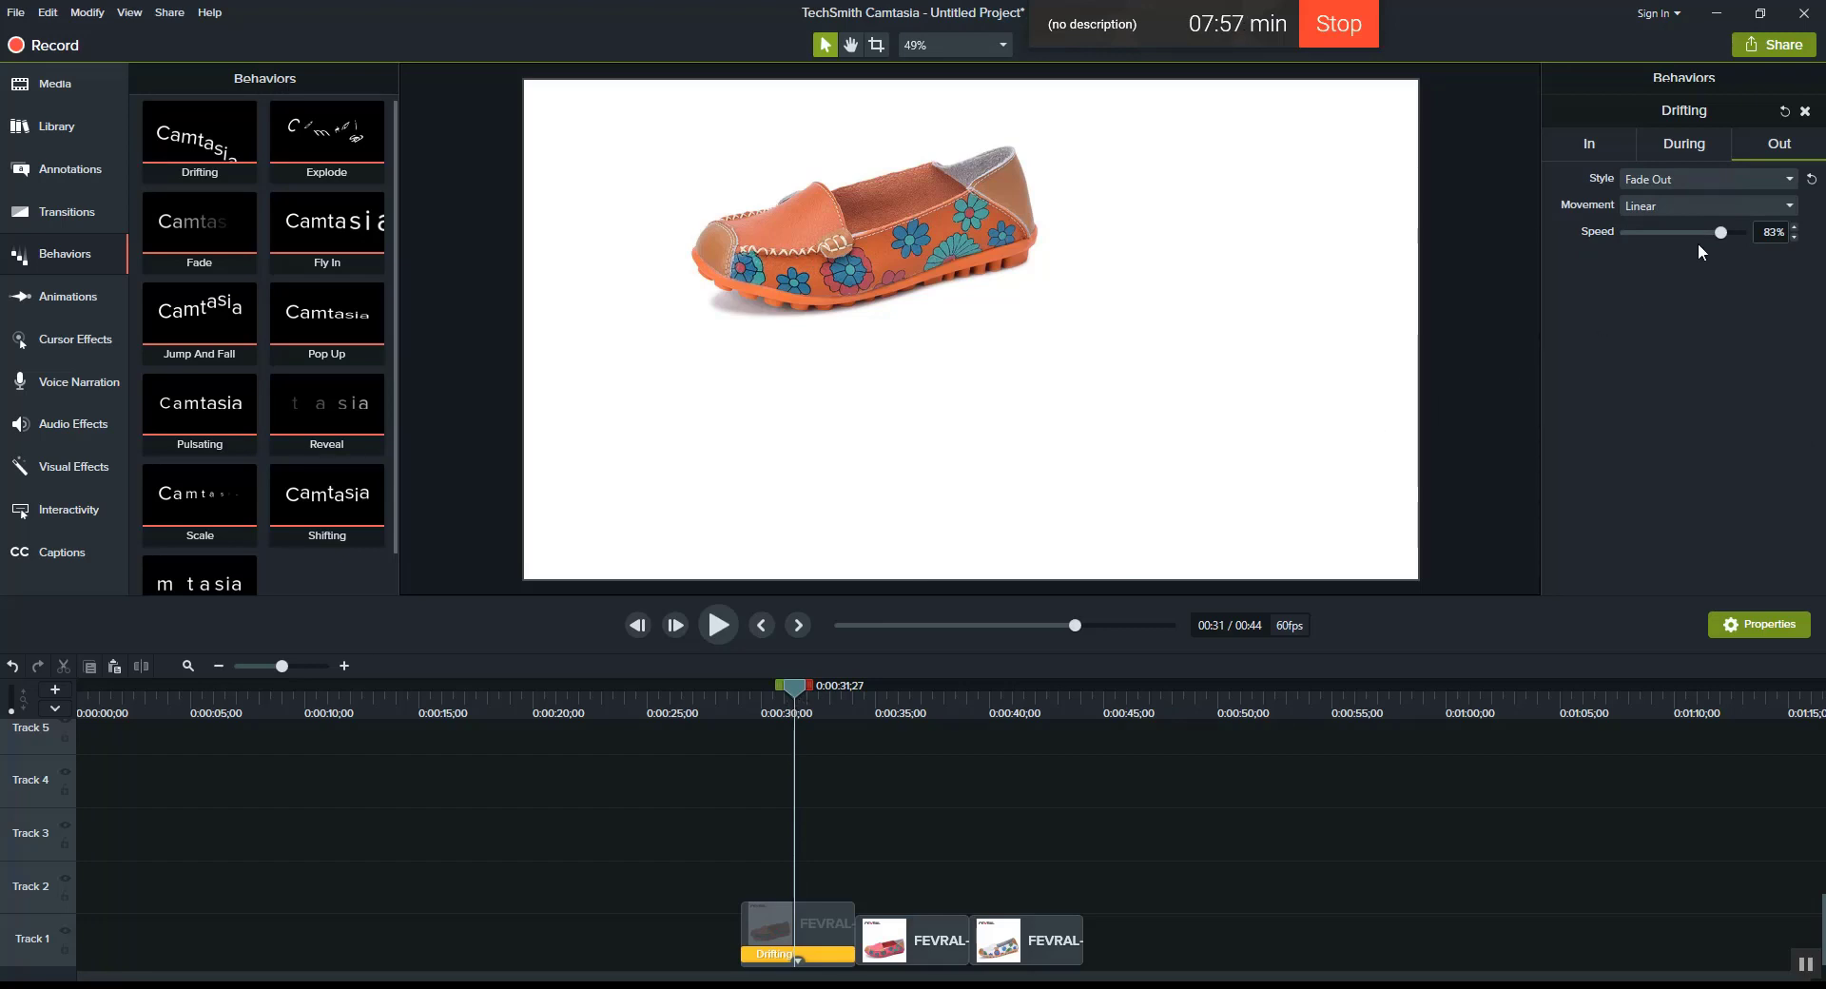
pyautogui.moveTo(1719, 243); pyautogui.dragTo(1681, 242)
pyautogui.moveTo(795, 699); pyautogui.dragTo(857, 704)
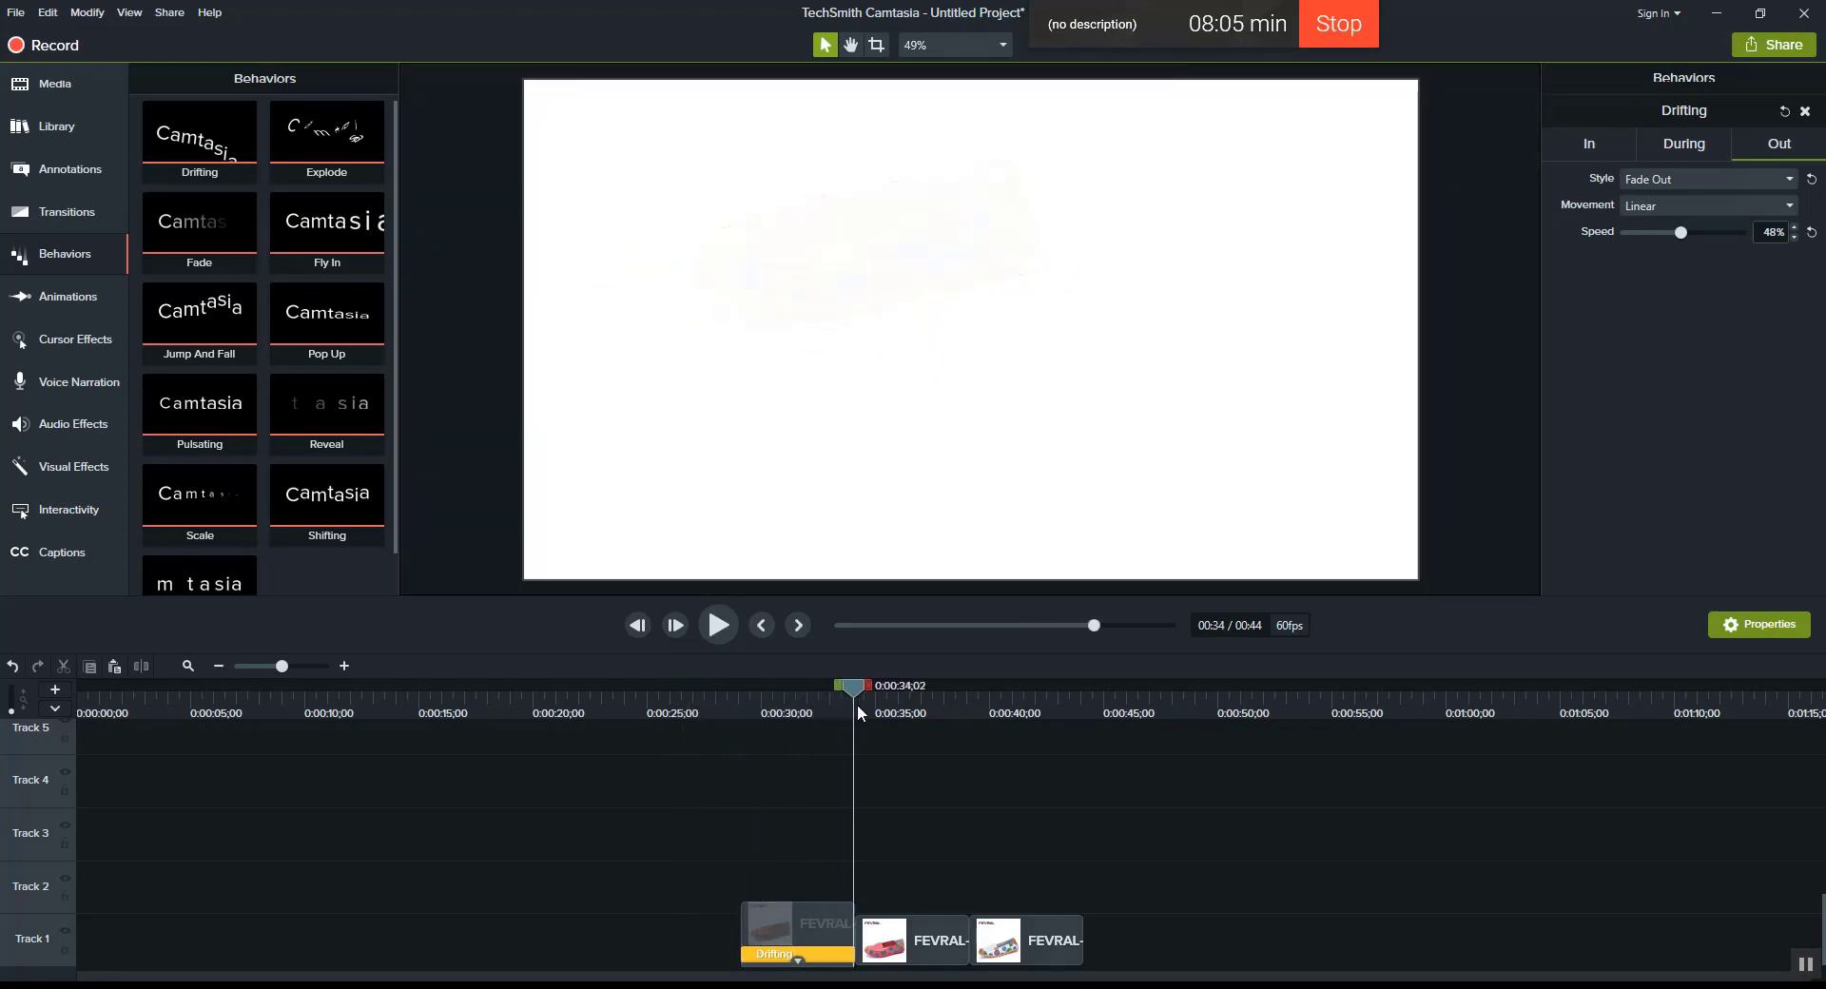
# Step: Lower the Fade Out speed to 0%, previewing the shoe's exit at 0:00:33;29
pyautogui.moveTo(1686, 236); pyautogui.dragTo(1665, 237)
pyautogui.moveTo(853, 705)
pyautogui.mouseDown()
pyautogui.moveTo(725, 719)
pyautogui.moveTo(880, 719)
pyautogui.moveTo(710, 728)
pyautogui.moveTo(858, 728)
pyautogui.moveTo(840, 734)
pyautogui.mouseUp()
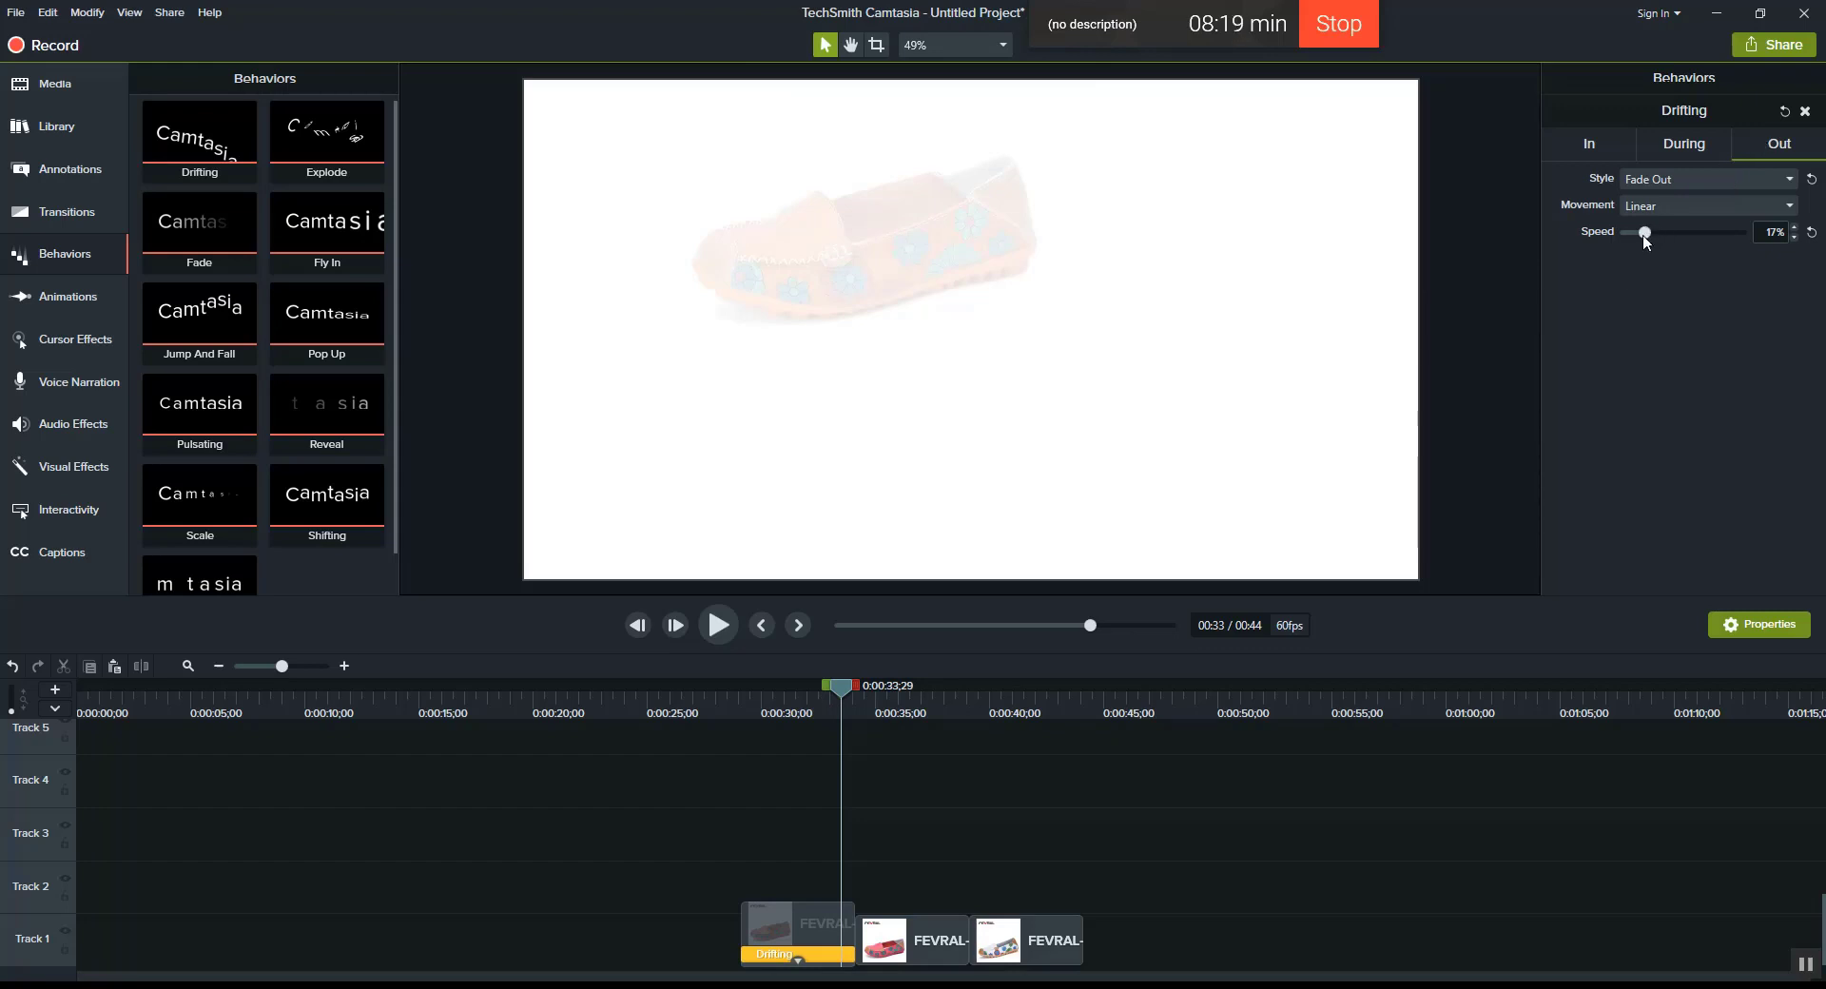
pyautogui.click(1668, 181)
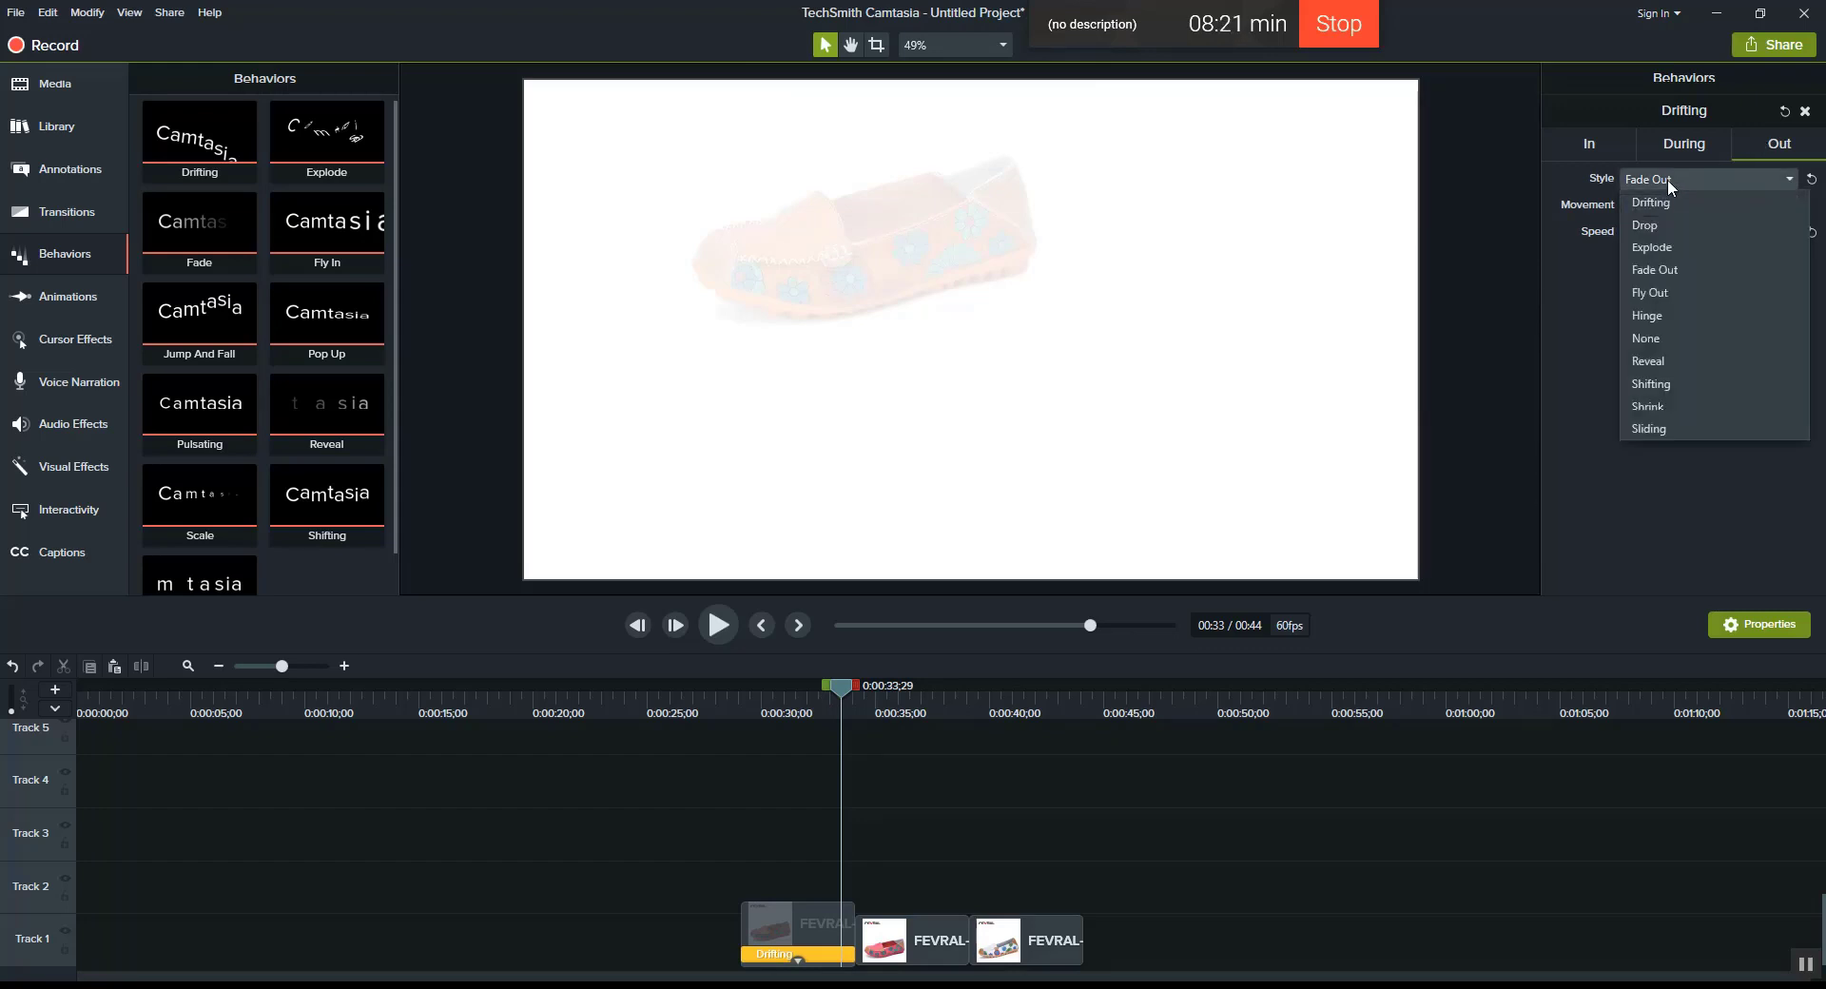
pyautogui.click(1669, 342)
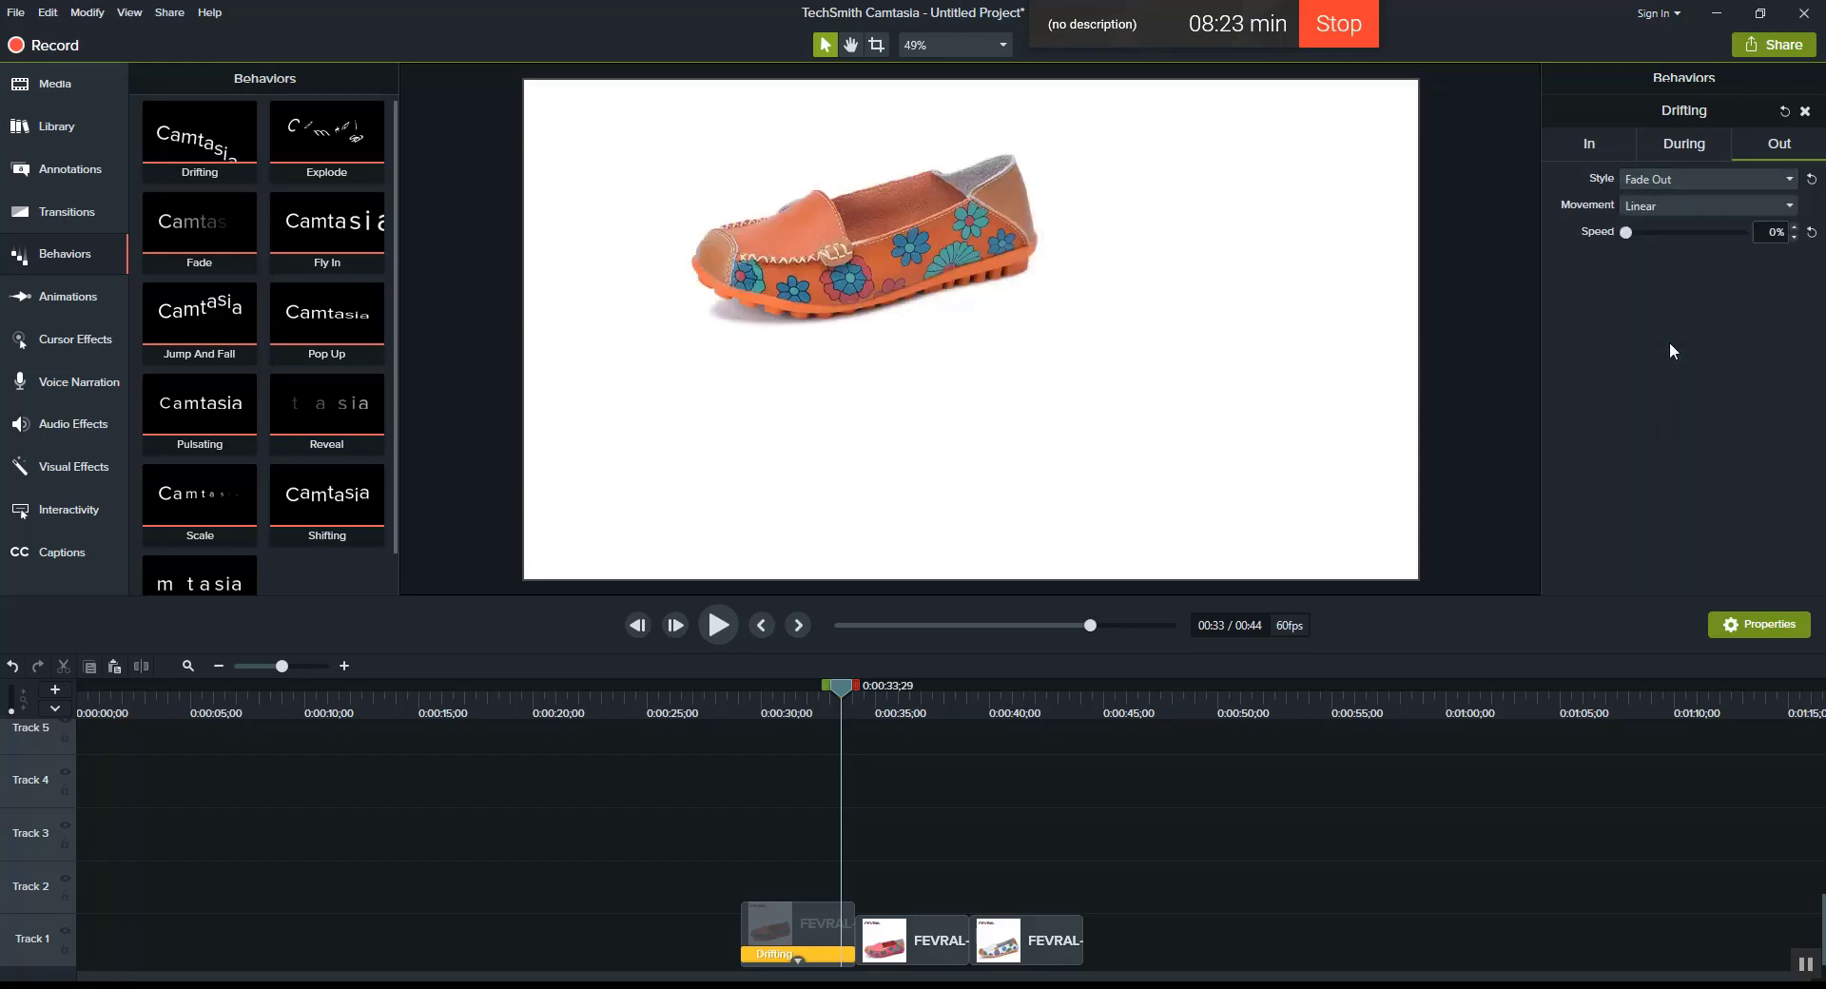
# Step: Select the orange shoe on the canvas, scrub back to 0:00:29;49 and show the During settings of its behavior
pyautogui.click(1665, 142)
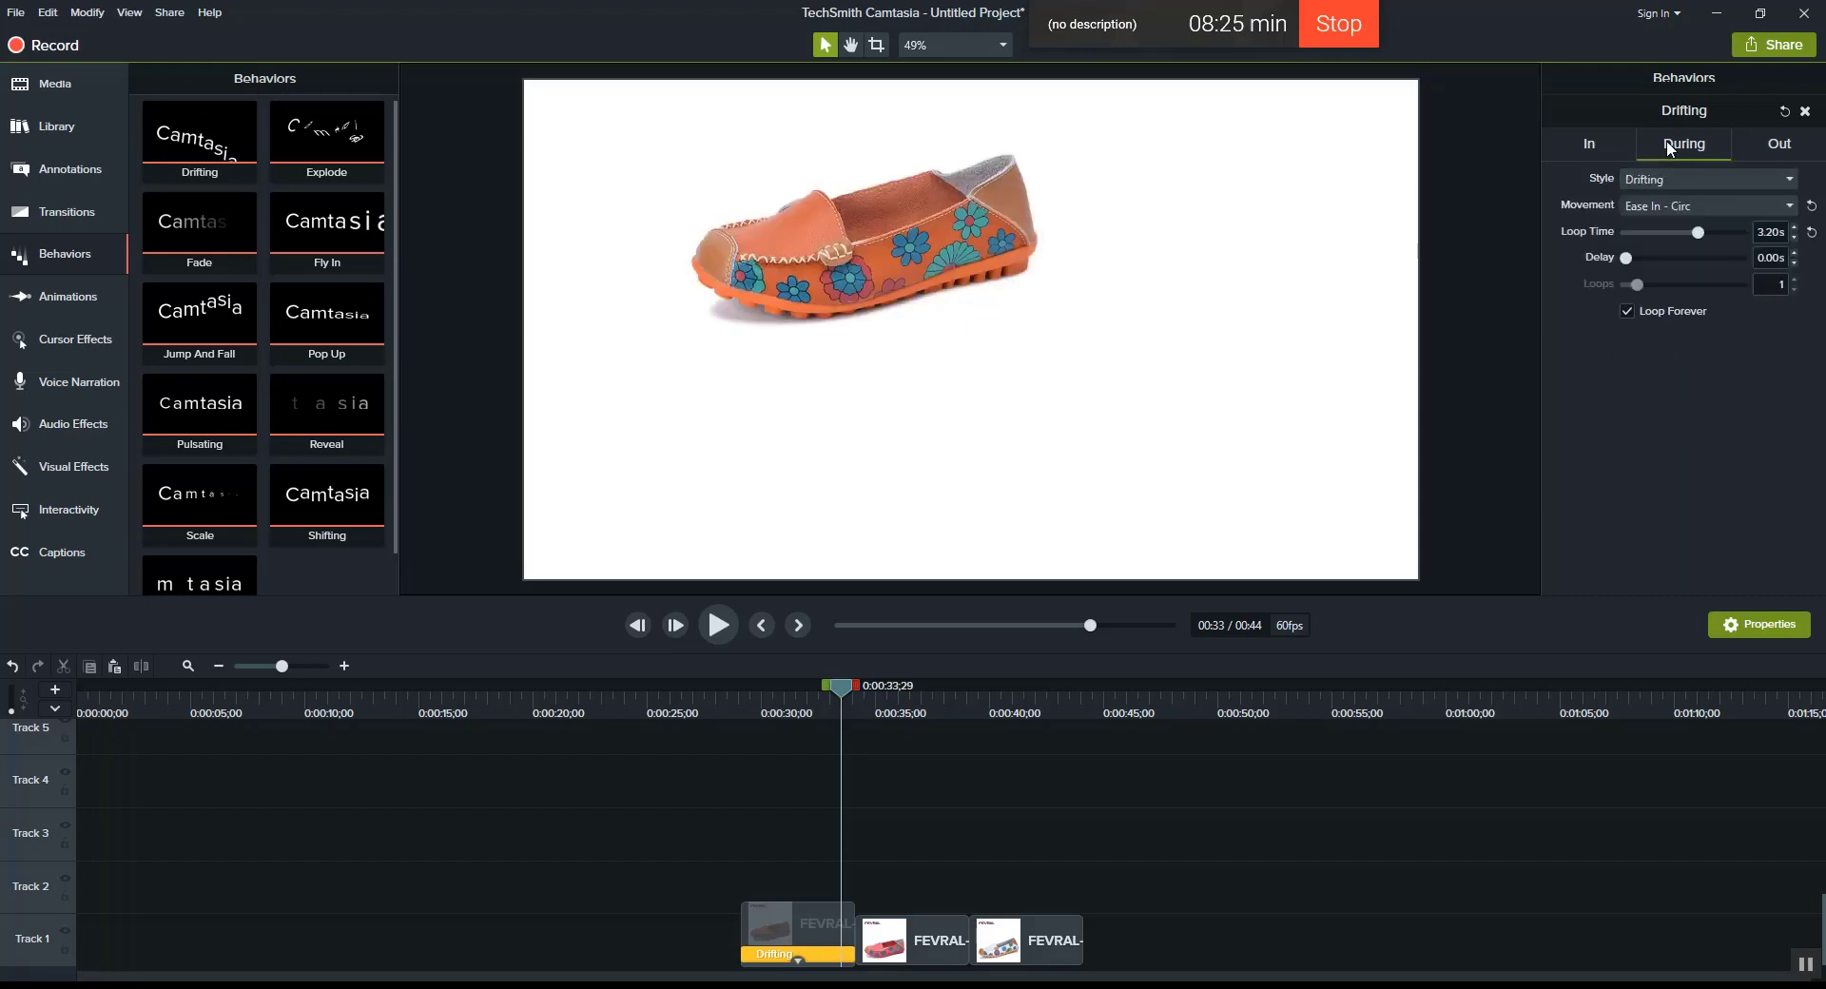
pyautogui.click(943, 276)
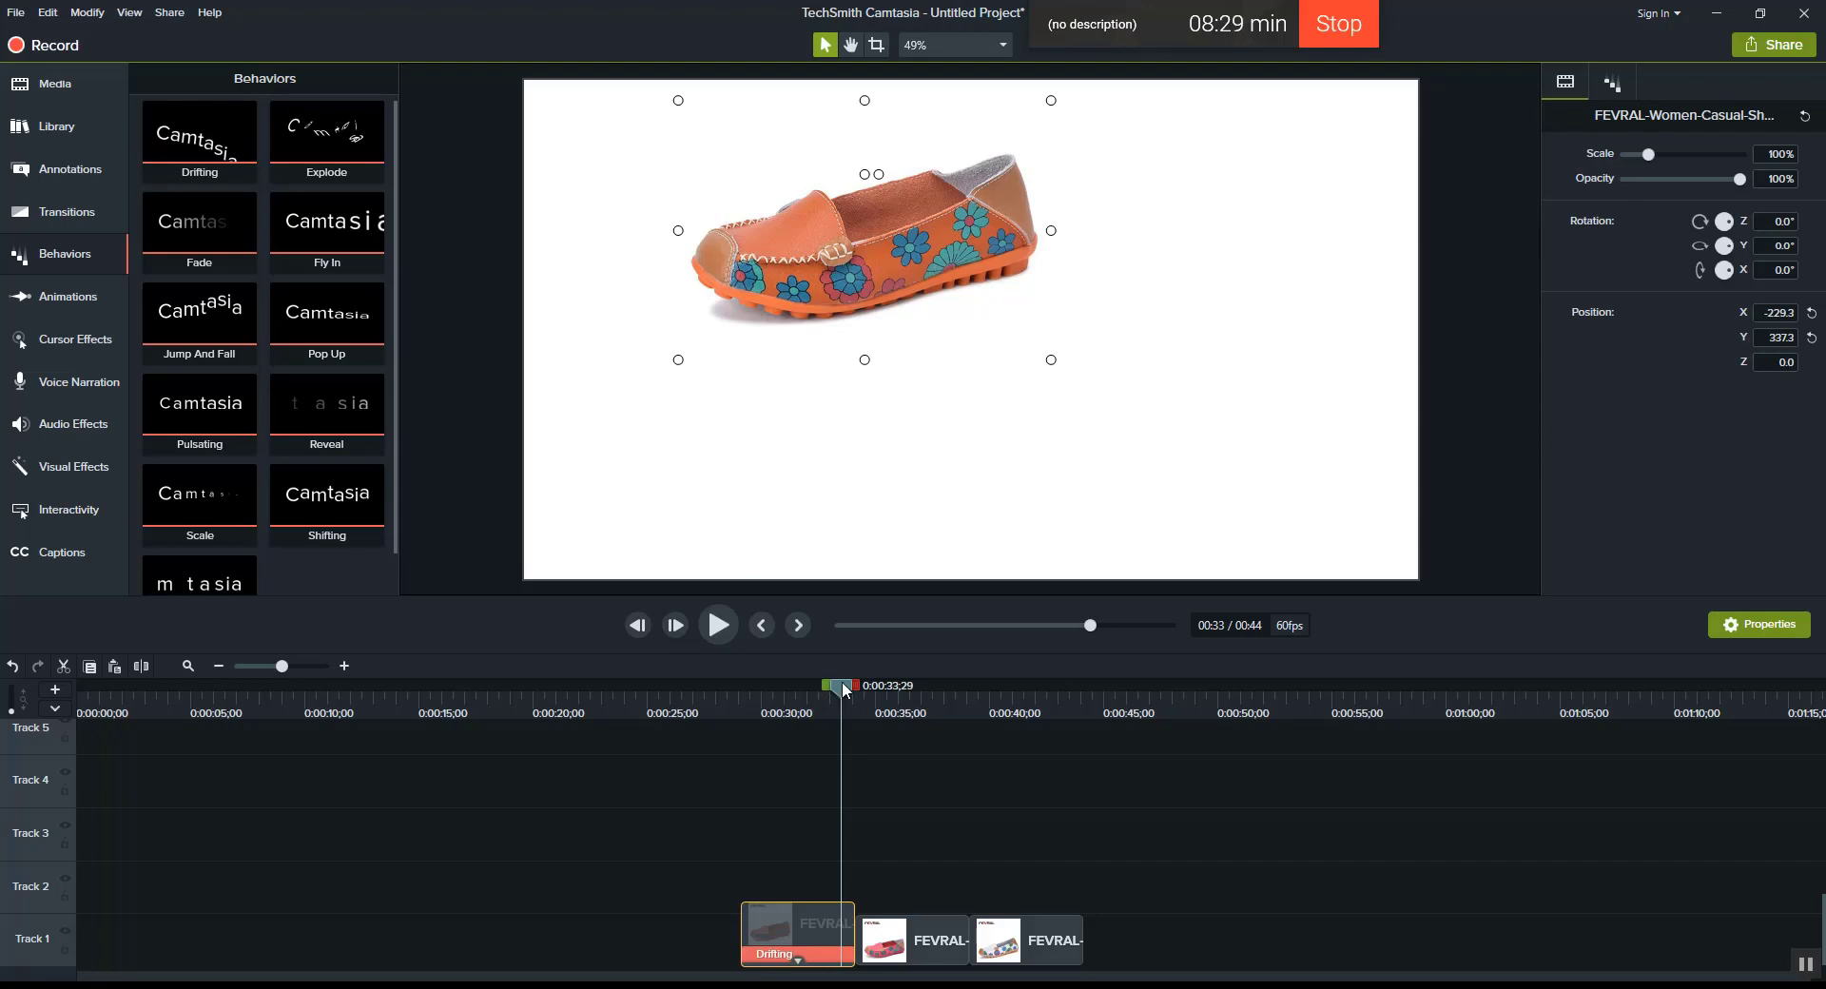
pyautogui.moveTo(846, 691); pyautogui.dragTo(770, 701)
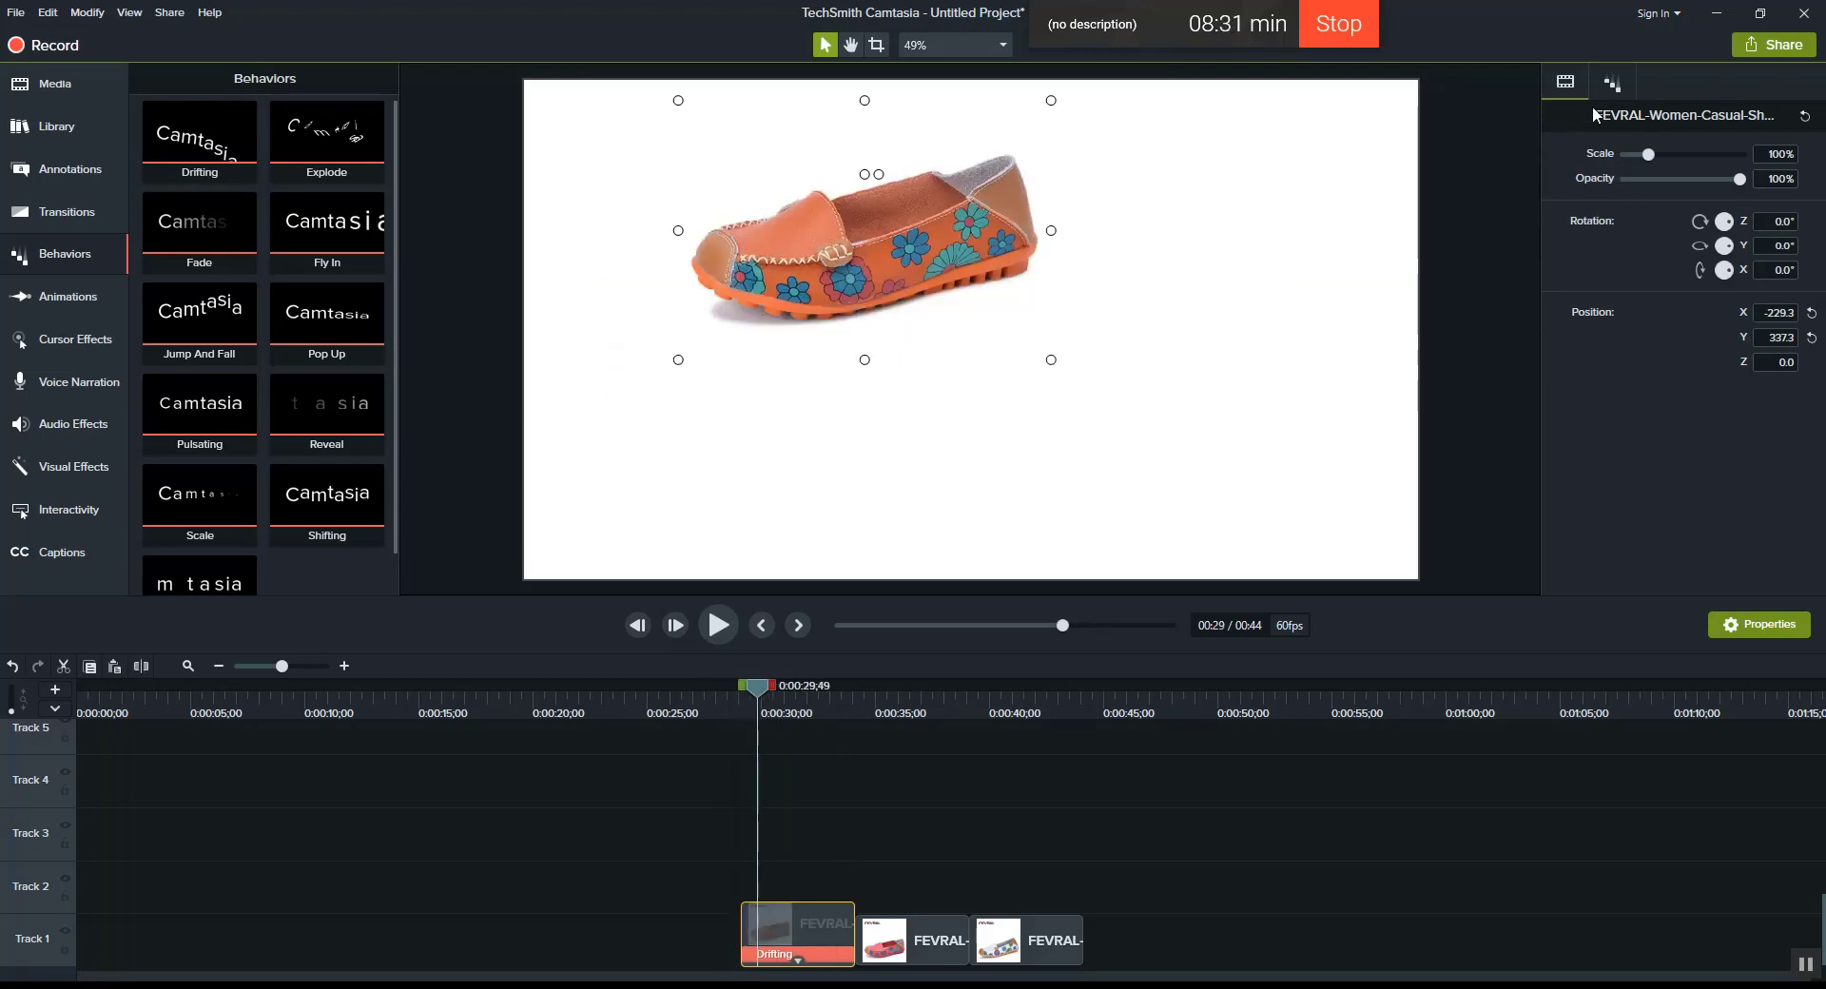
pyautogui.click(1612, 82)
pyautogui.click(1670, 179)
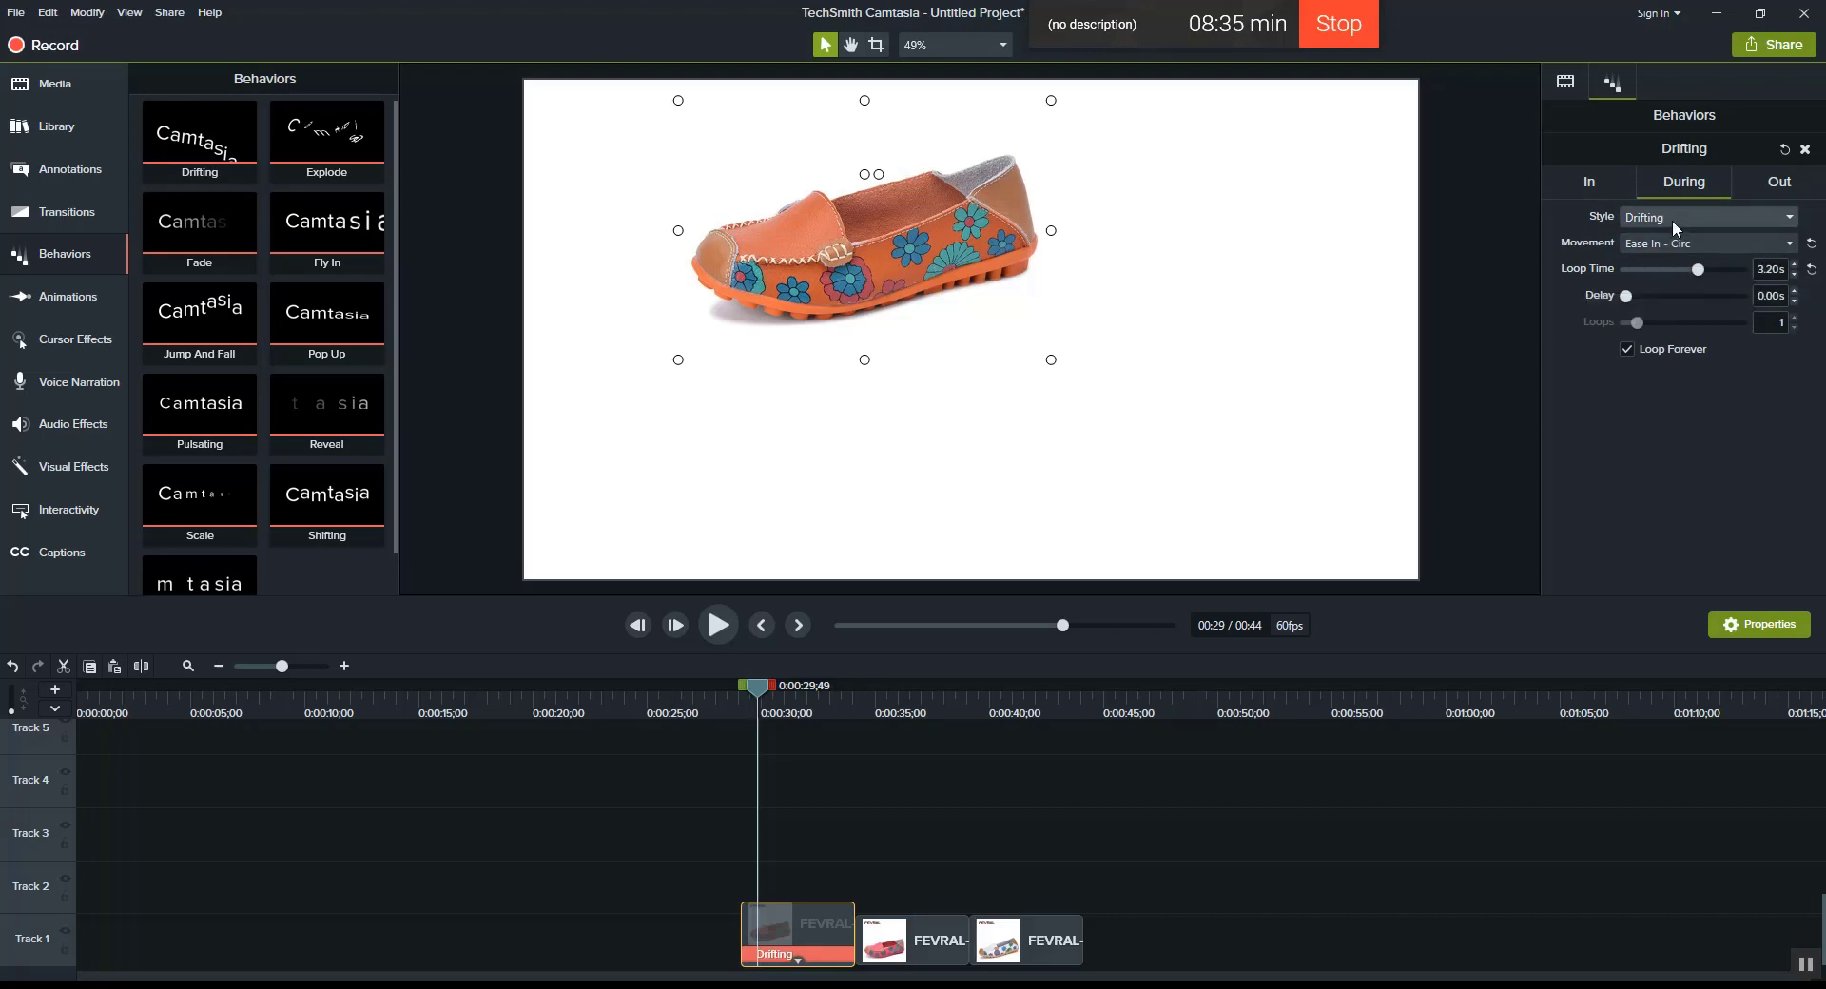
# Step: Set the During style of the orange shoe's behavior to None and its Out style to Drifting
pyautogui.click(1671, 220)
pyautogui.click(1677, 310)
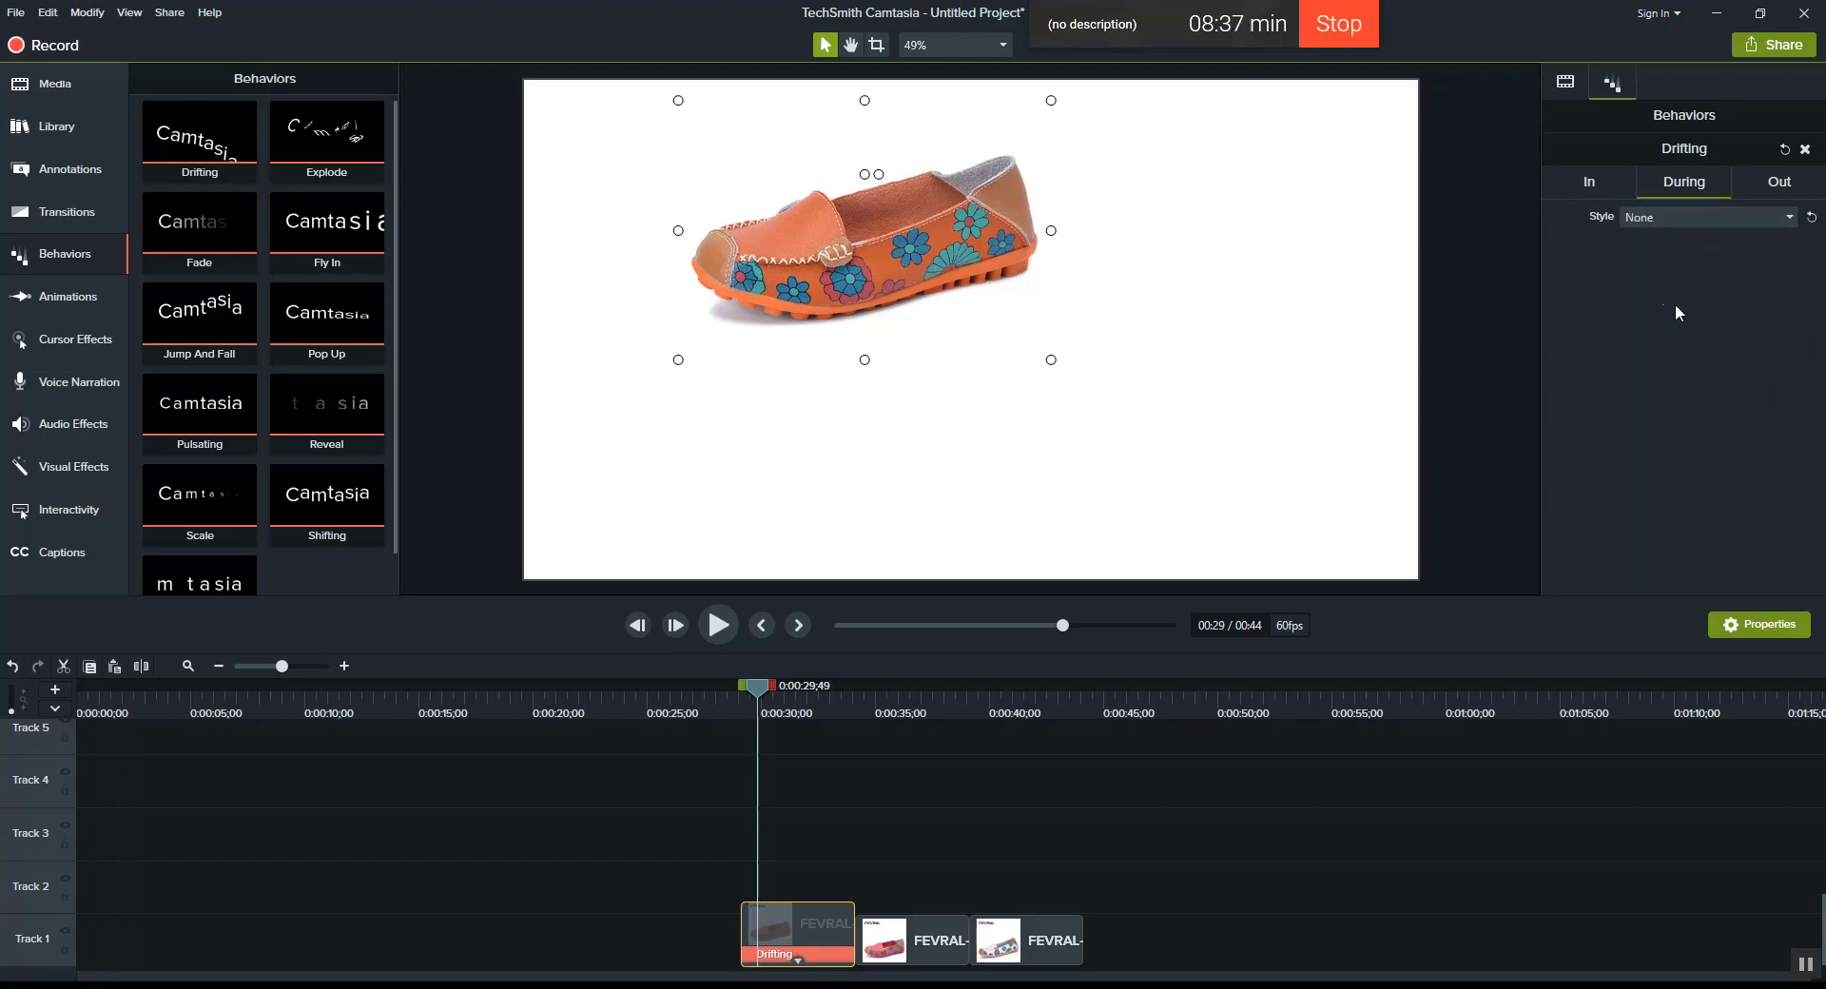
pyautogui.click(1777, 183)
pyautogui.click(1731, 221)
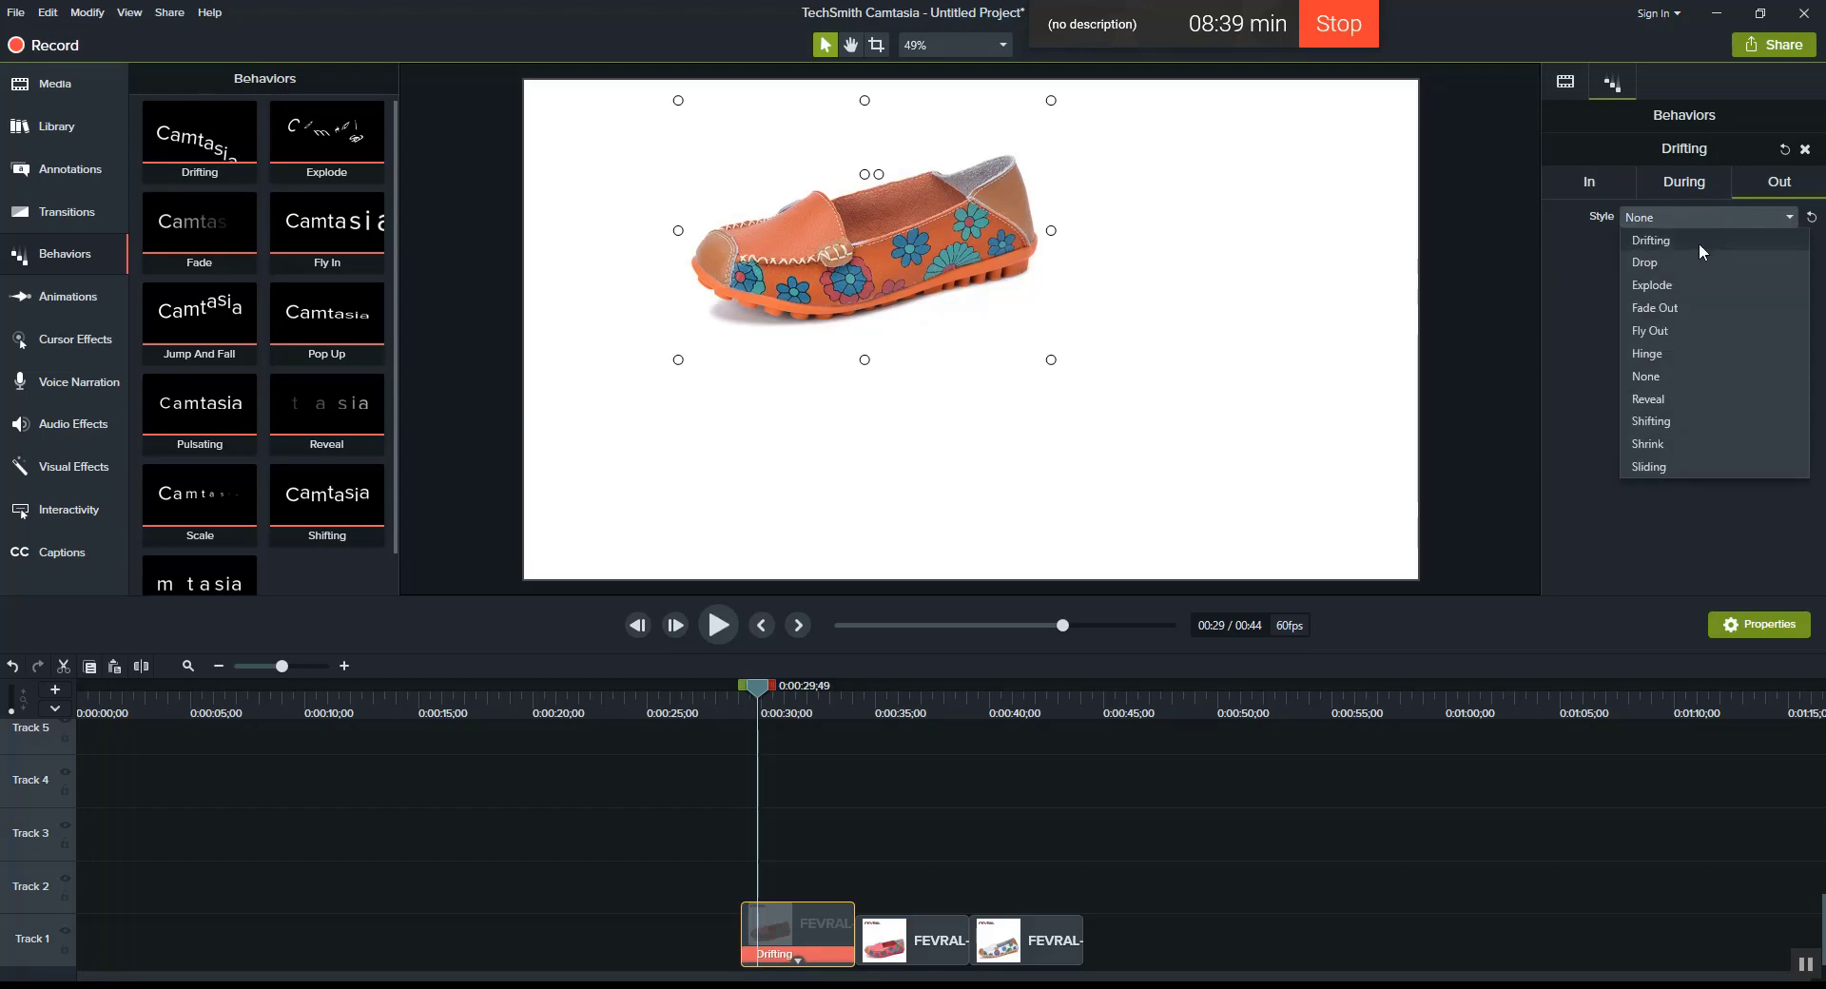
pyautogui.click(1695, 244)
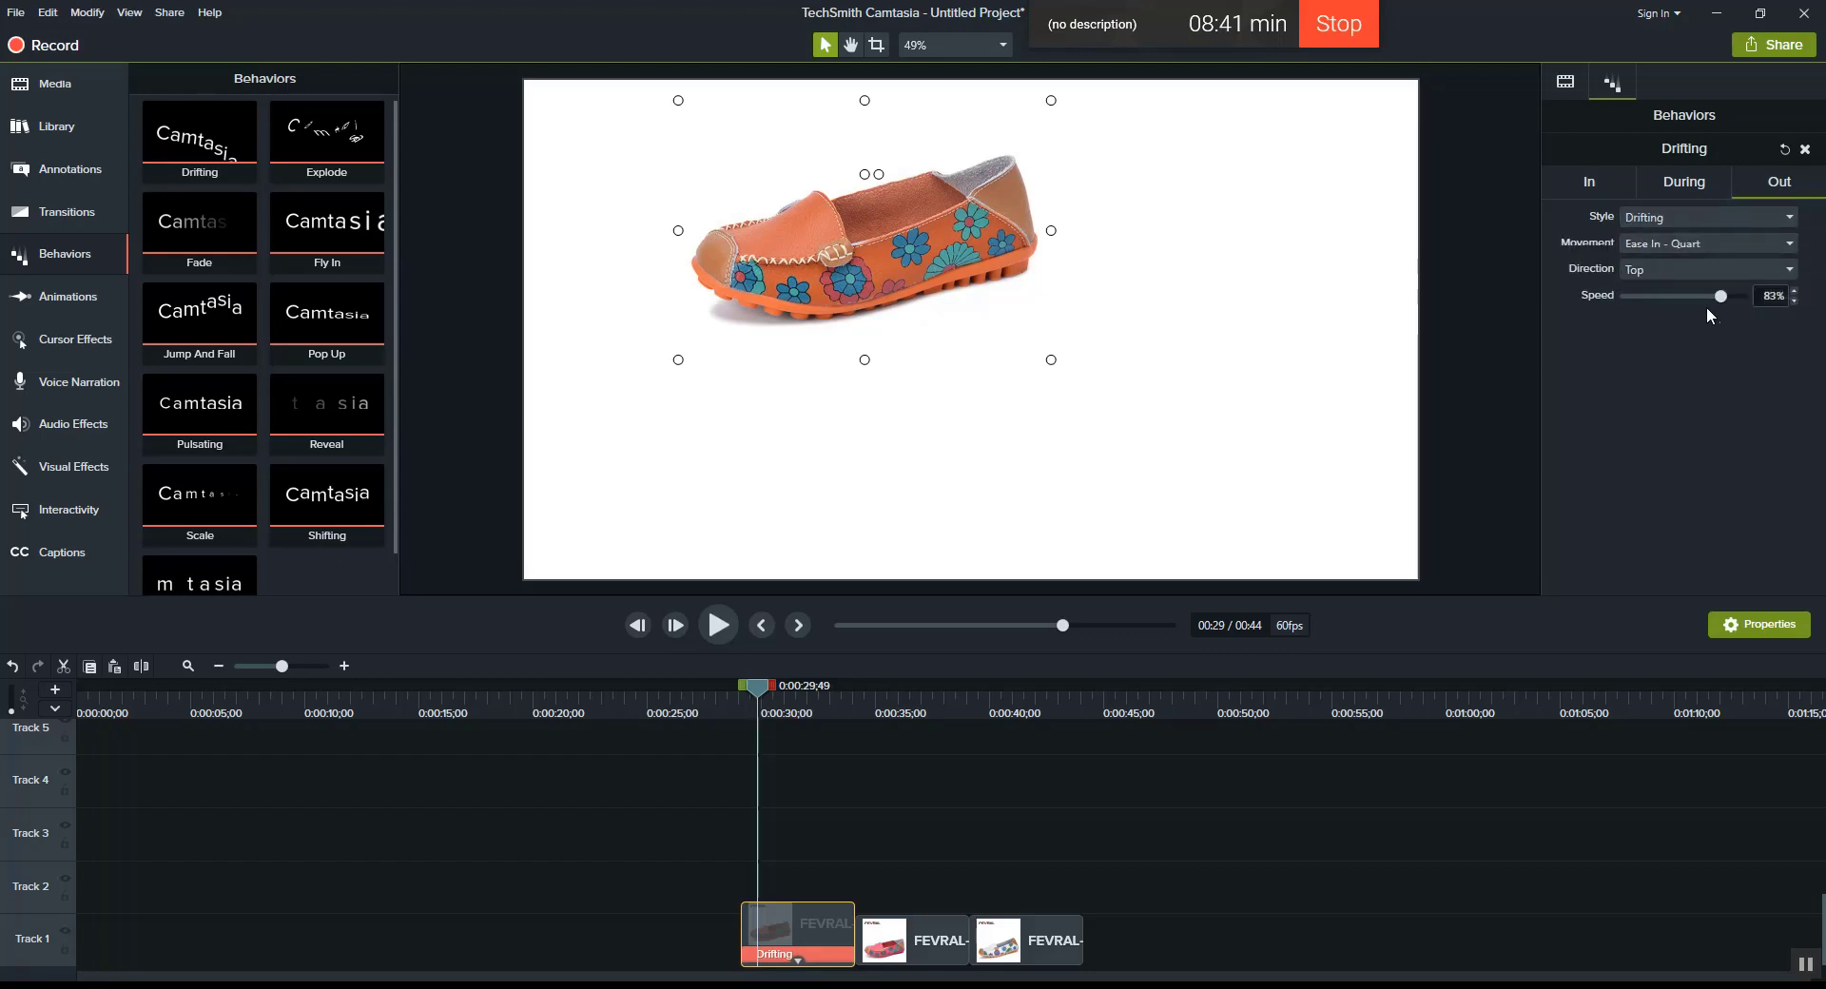
# Step: Set the Drifting exit to direction Bottom with 78% speed and preview it by scrubbing to 0:00:34;15
pyautogui.click(1700, 271)
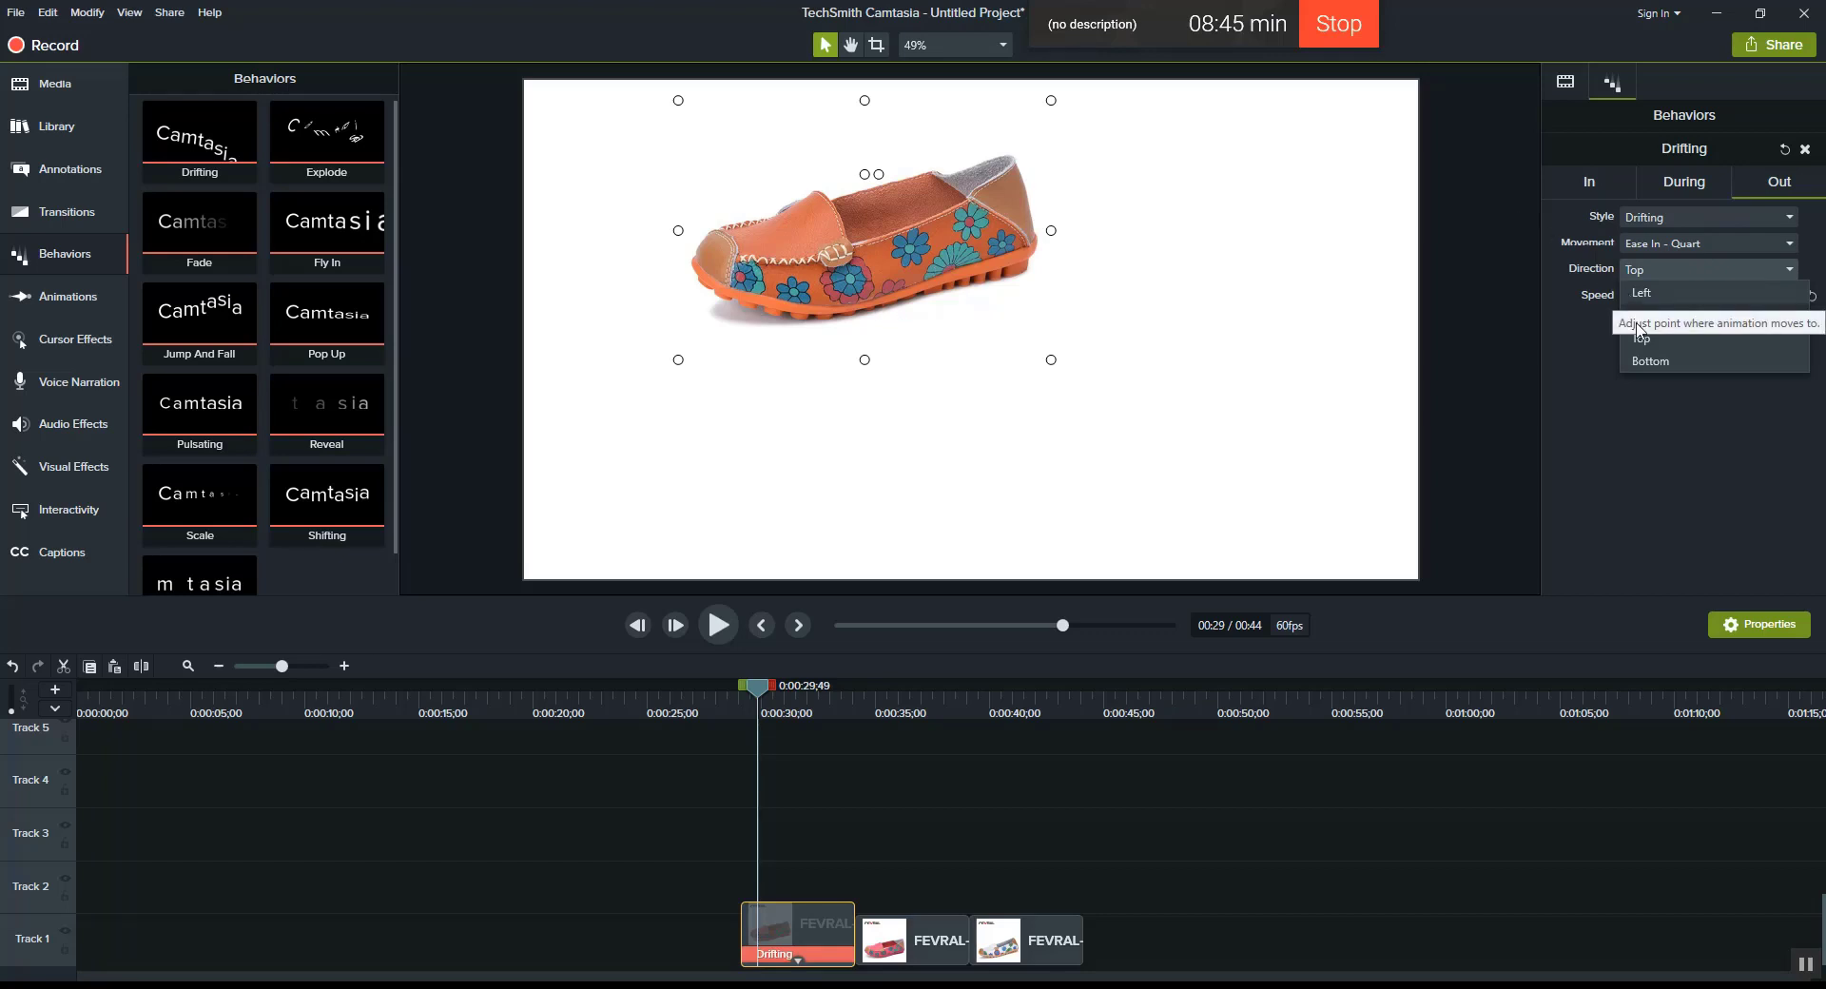
pyautogui.click(1641, 363)
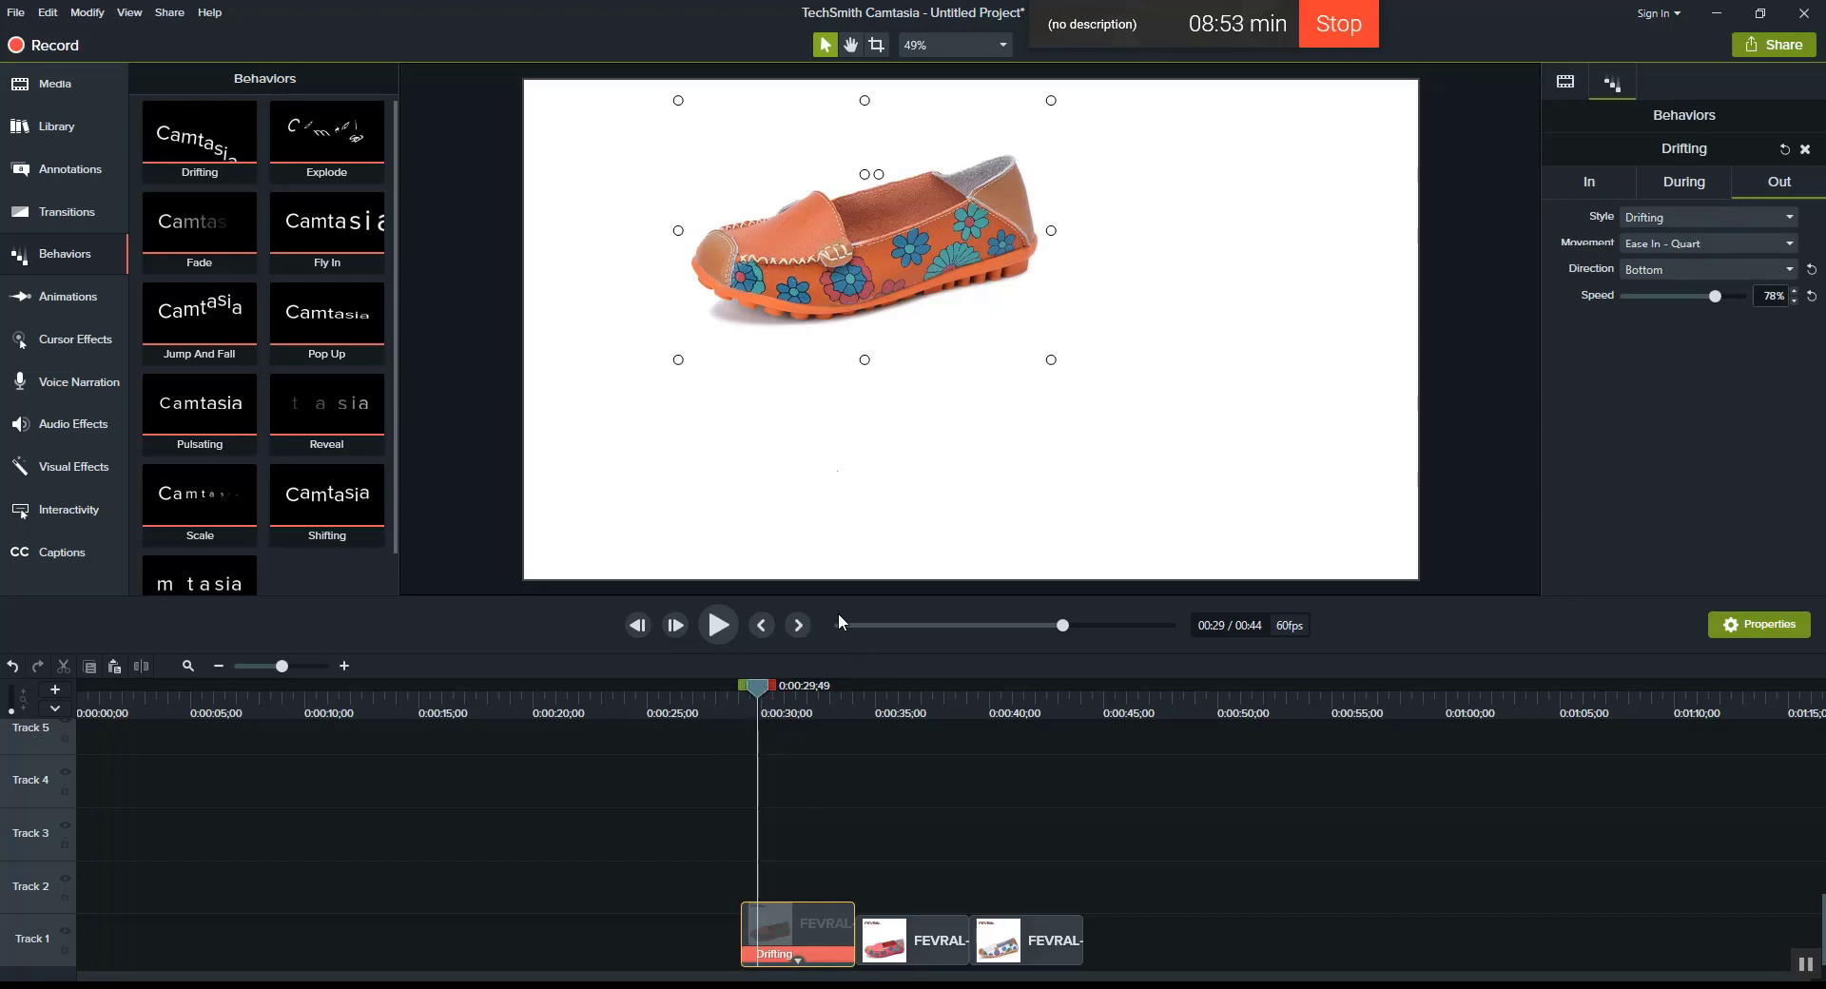
pyautogui.moveTo(745, 698); pyautogui.dragTo(815, 673)
pyautogui.click(1691, 184)
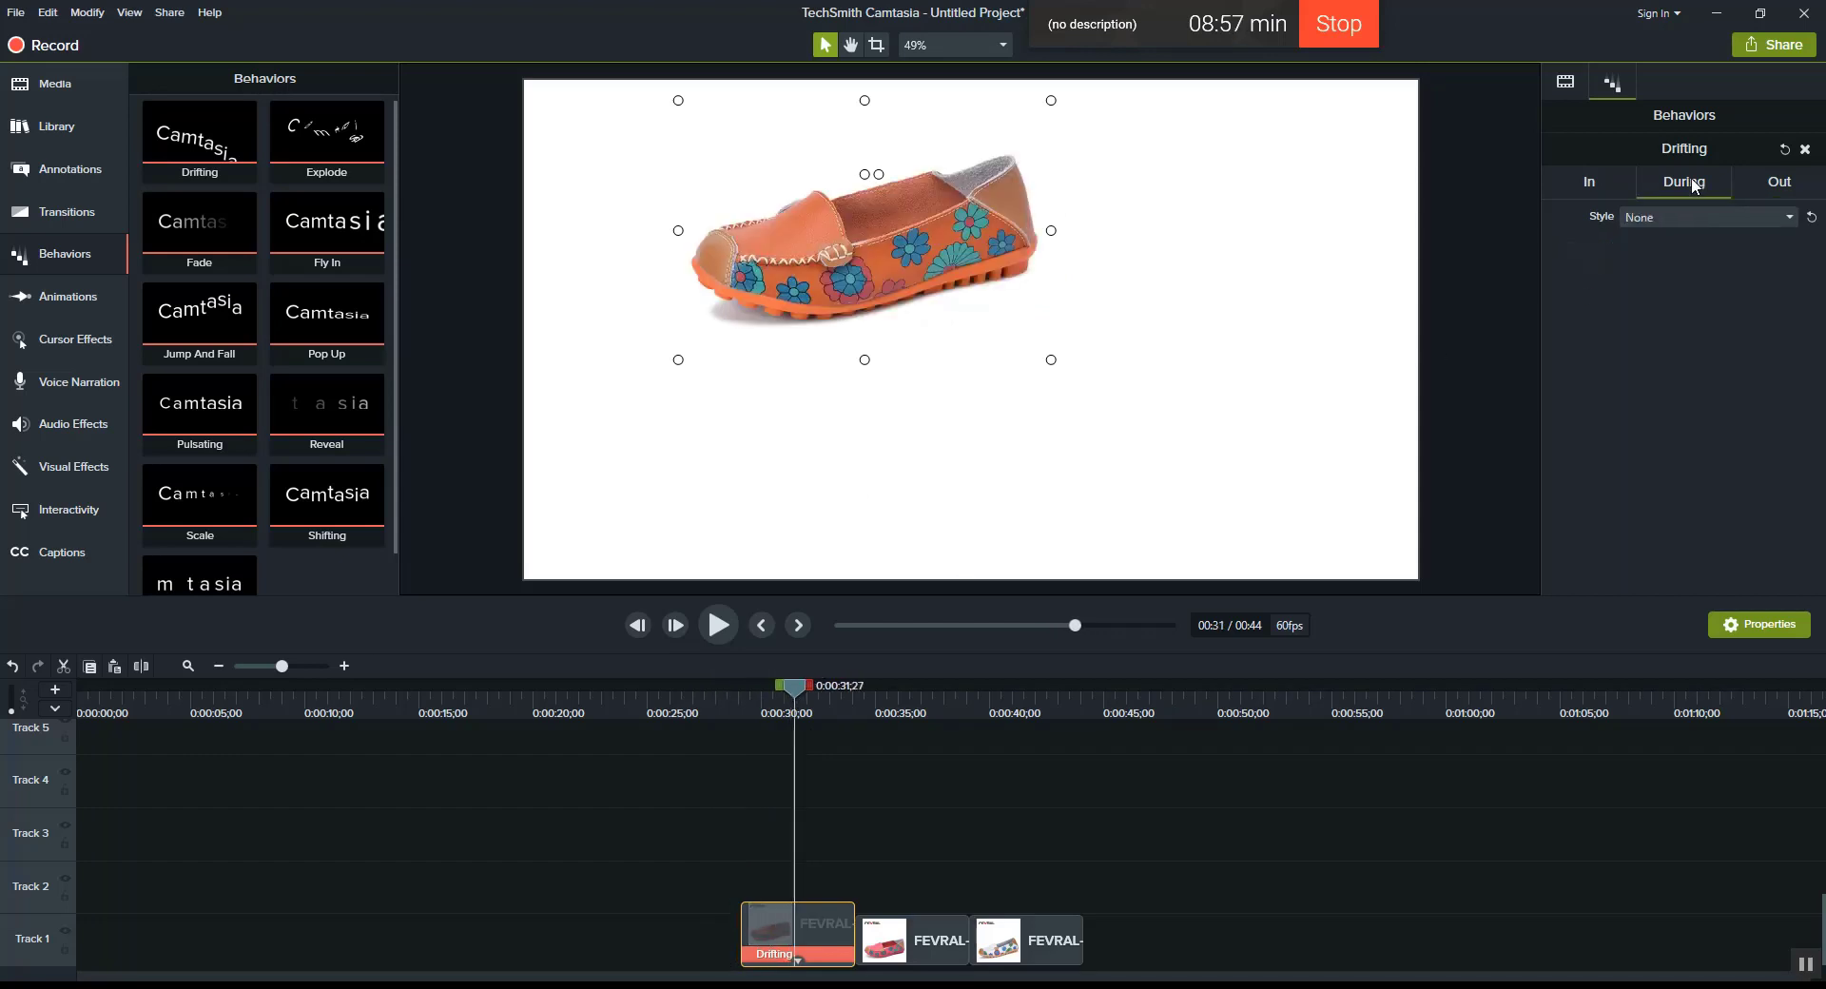
pyautogui.click(1749, 184)
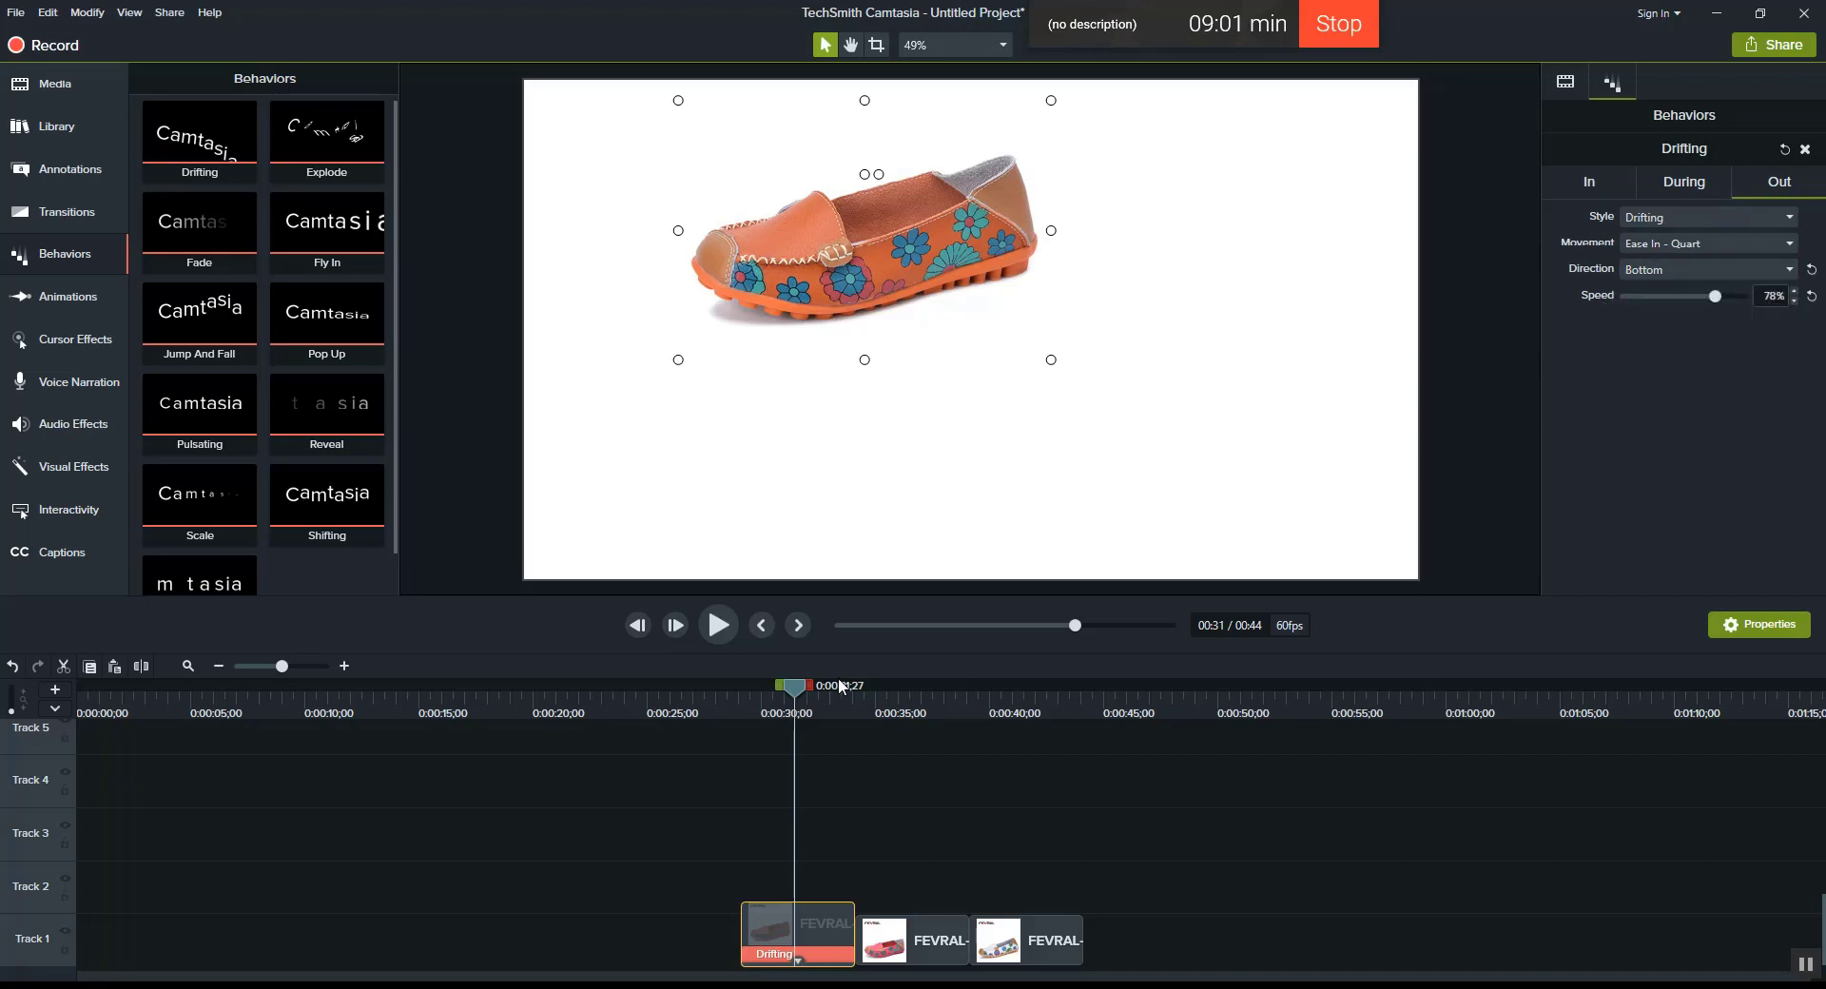
pyautogui.moveTo(796, 698); pyautogui.dragTo(861, 698)
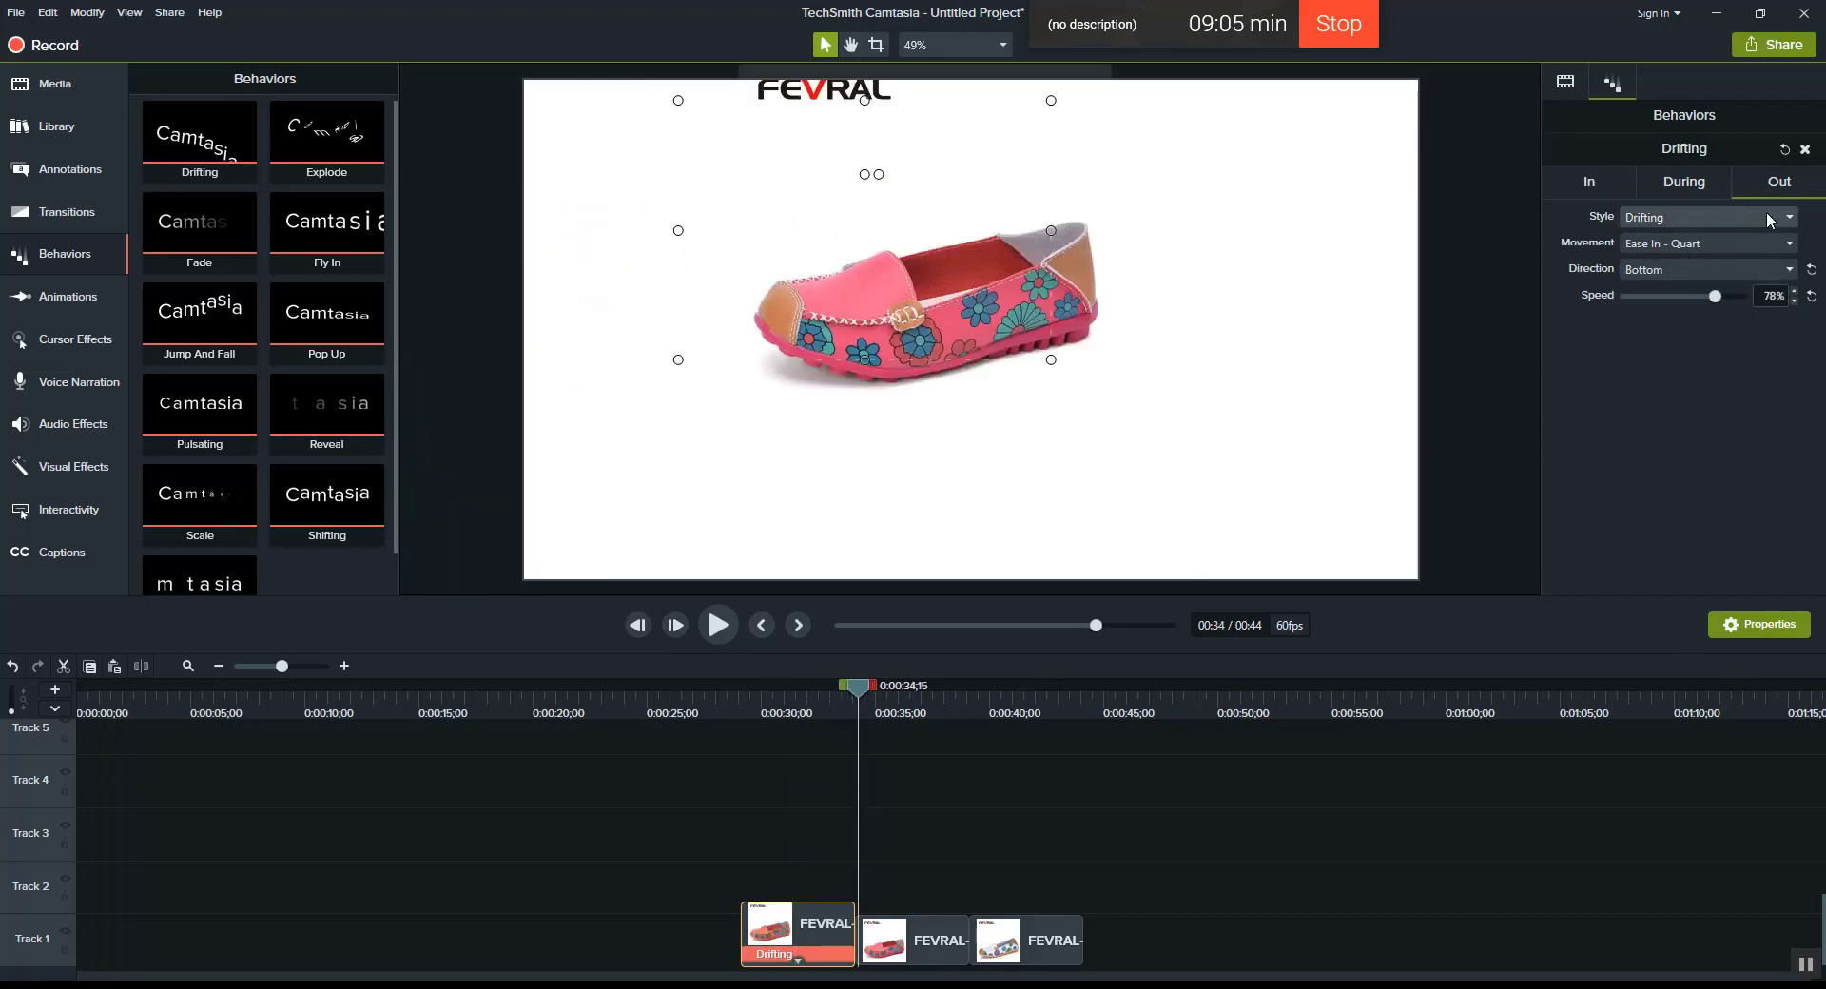
# Step: Change the shoe's Out movement to Linear and its direction to Left, scrubbing back to preview the exit
pyautogui.click(1673, 247)
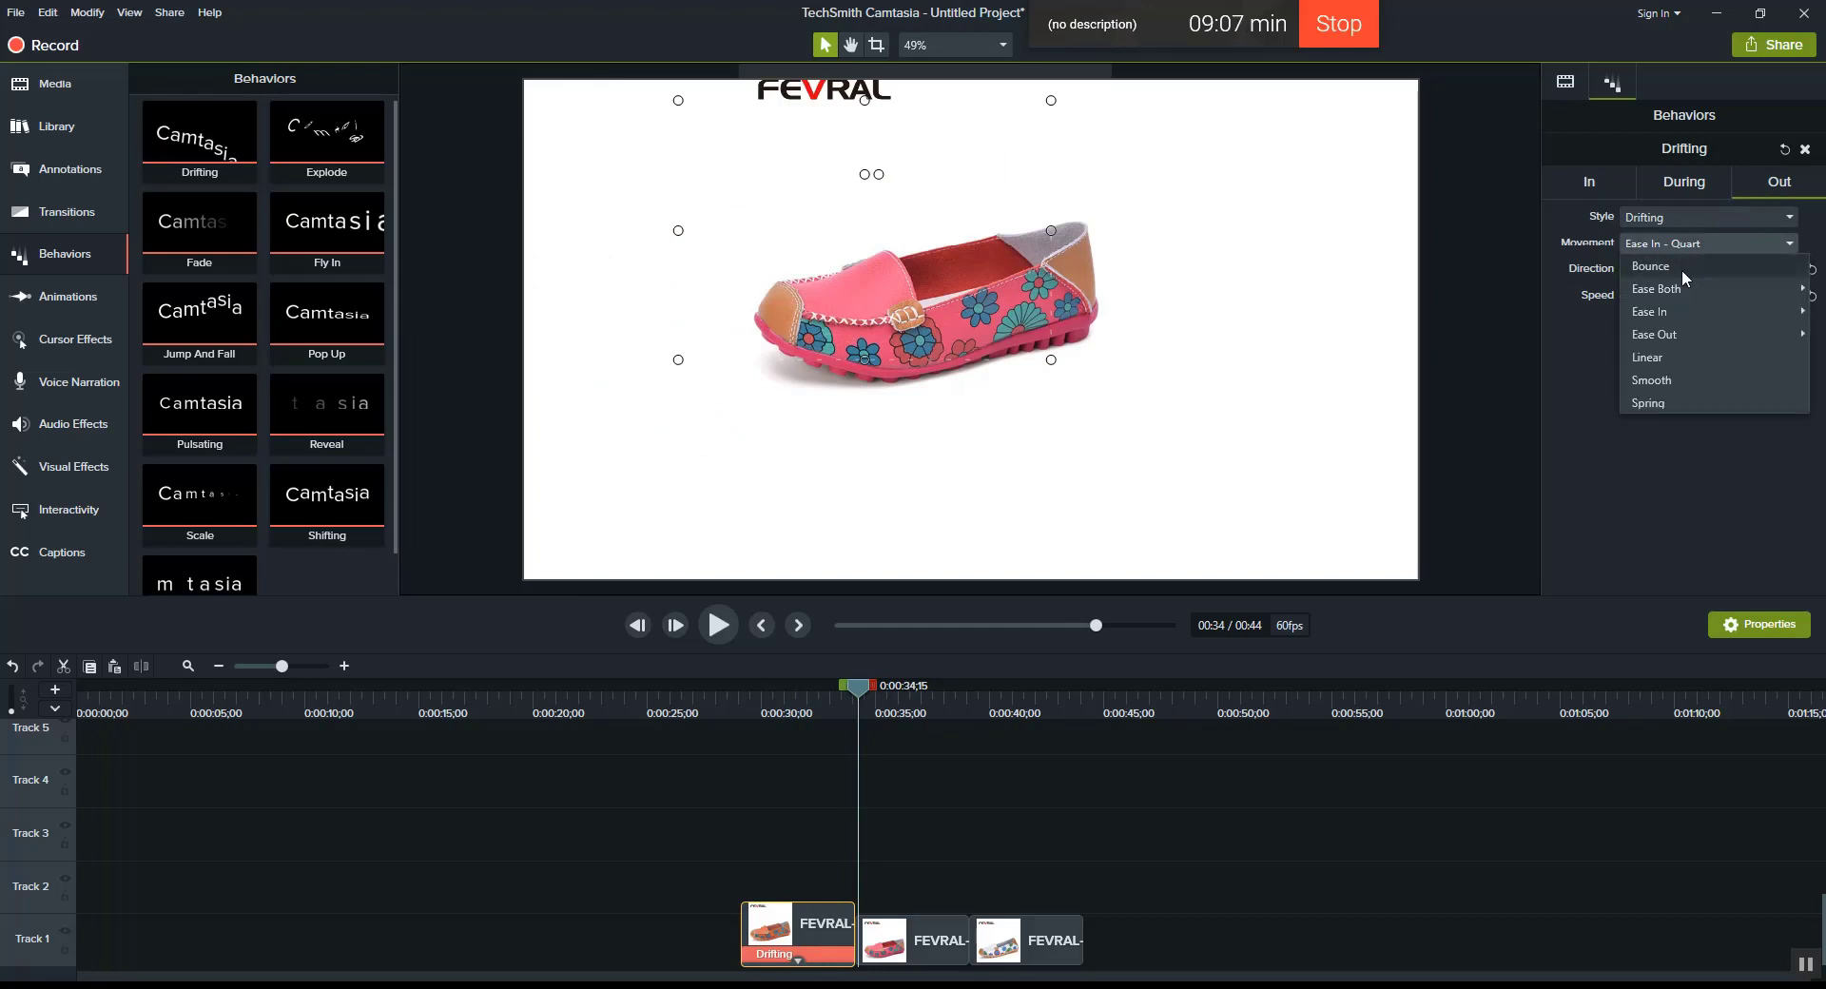
pyautogui.click(1683, 357)
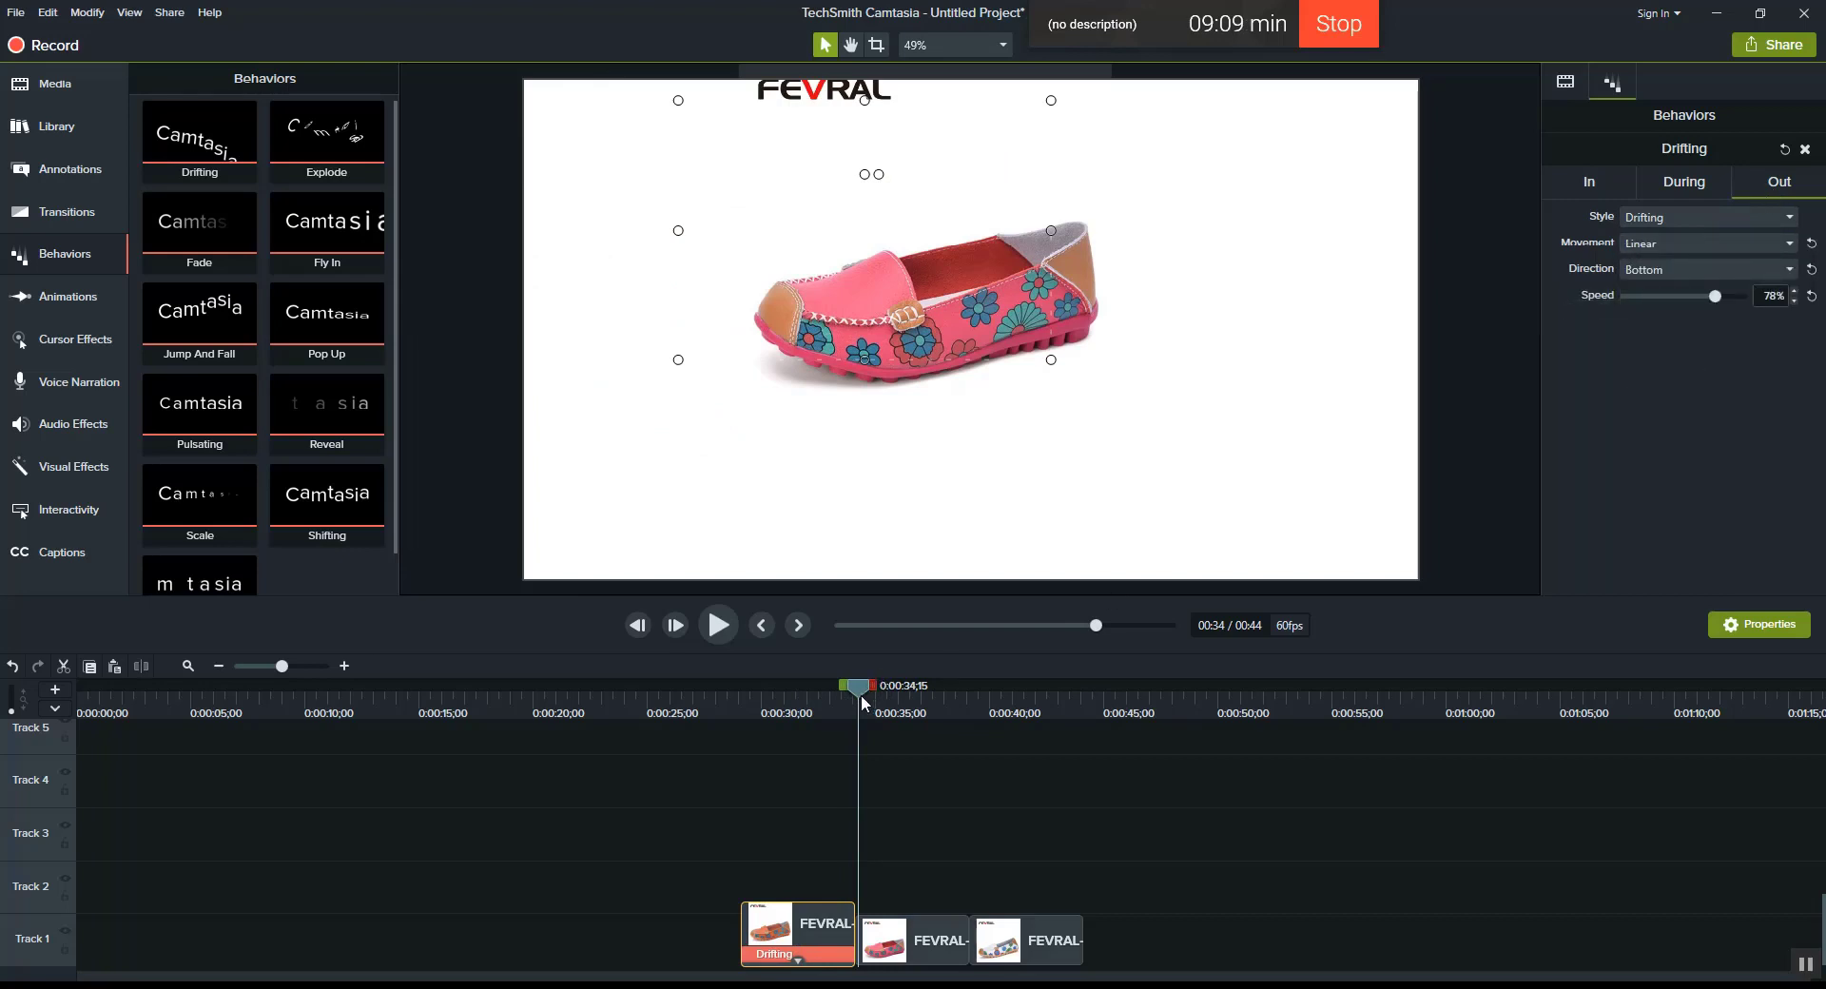
pyautogui.moveTo(860, 699); pyautogui.dragTo(800, 713)
pyautogui.click(1750, 273)
pyautogui.click(1683, 302)
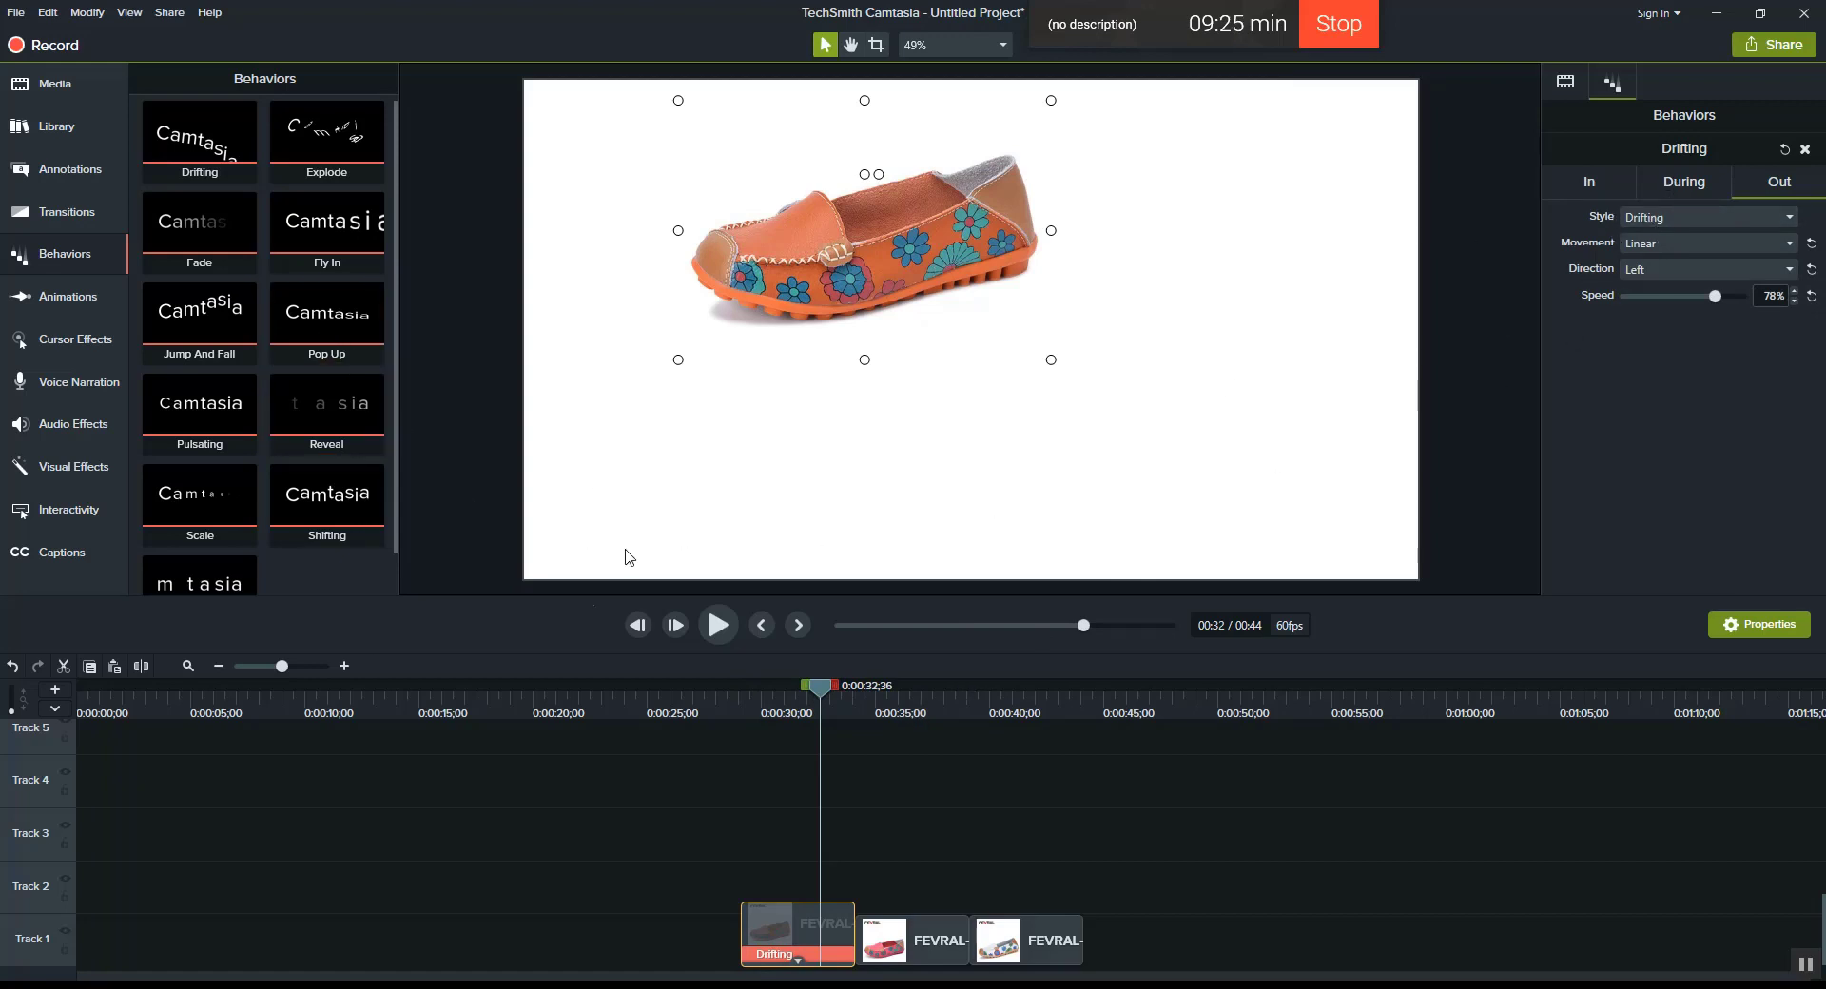
# Step: Add a plain text callout reading "Bata shoe" below the orange shoe on the canvas
pyautogui.click(60, 171)
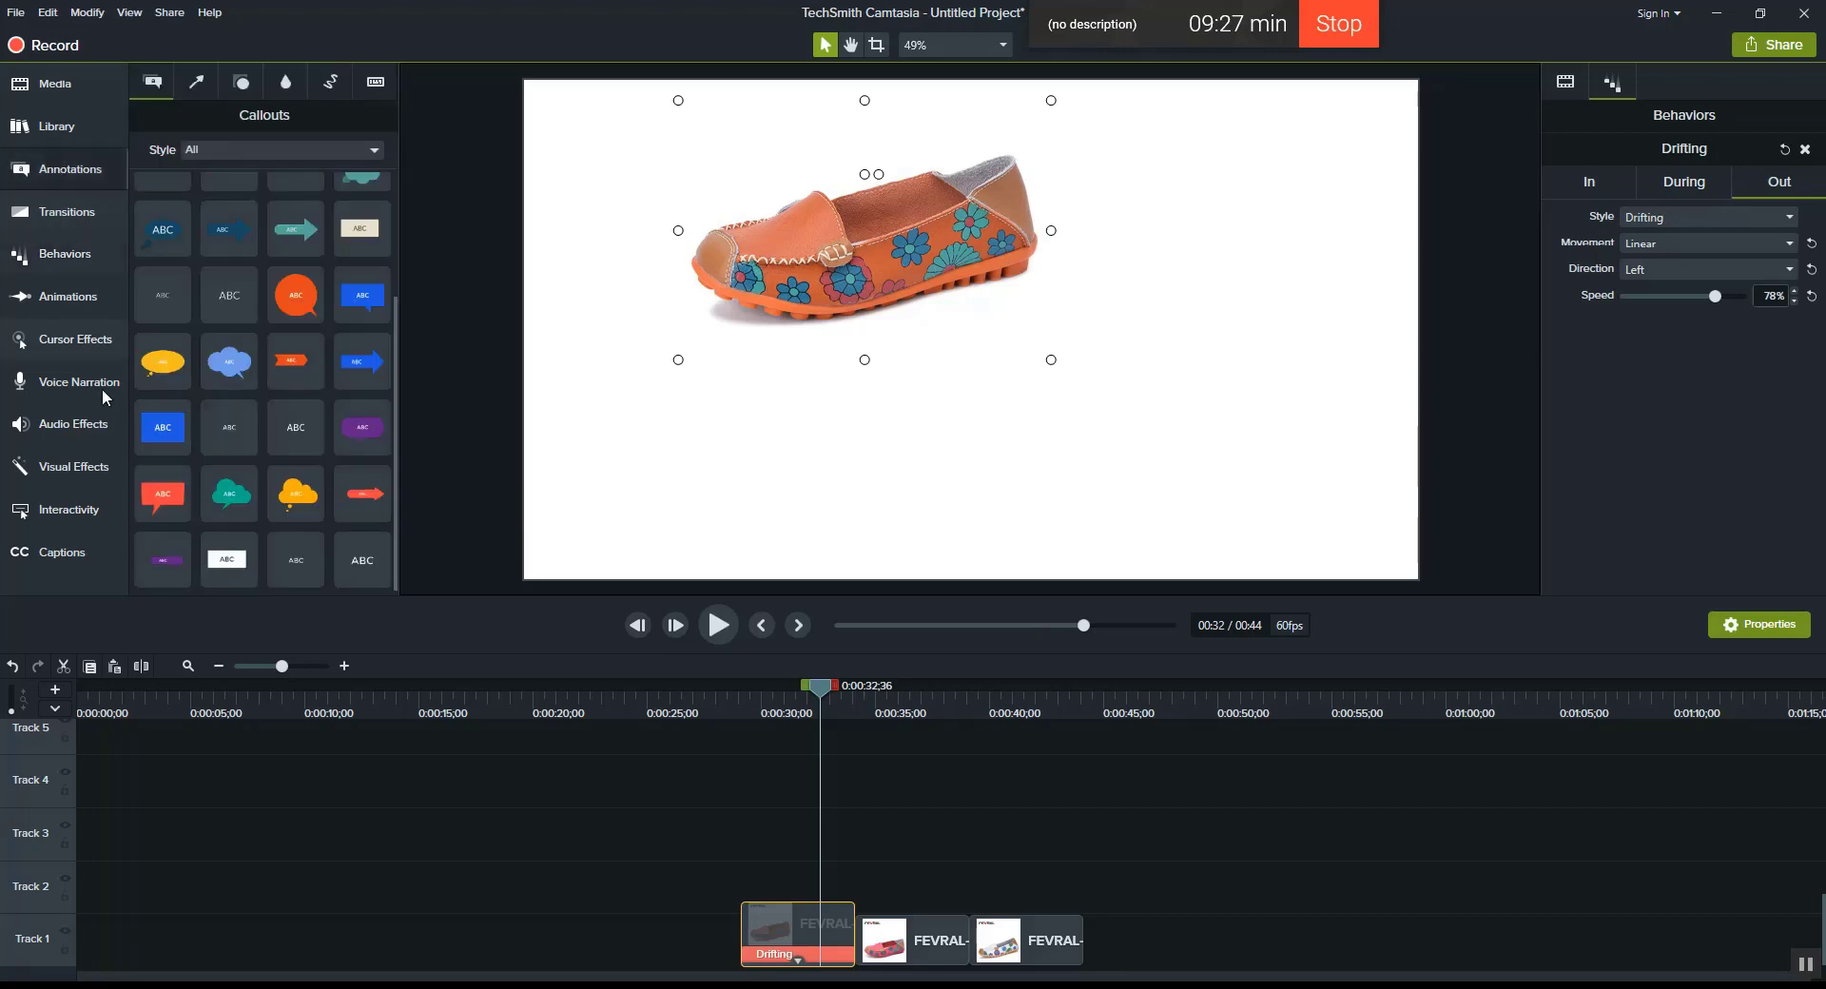
pyautogui.moveTo(360, 562); pyautogui.dragTo(810, 441)
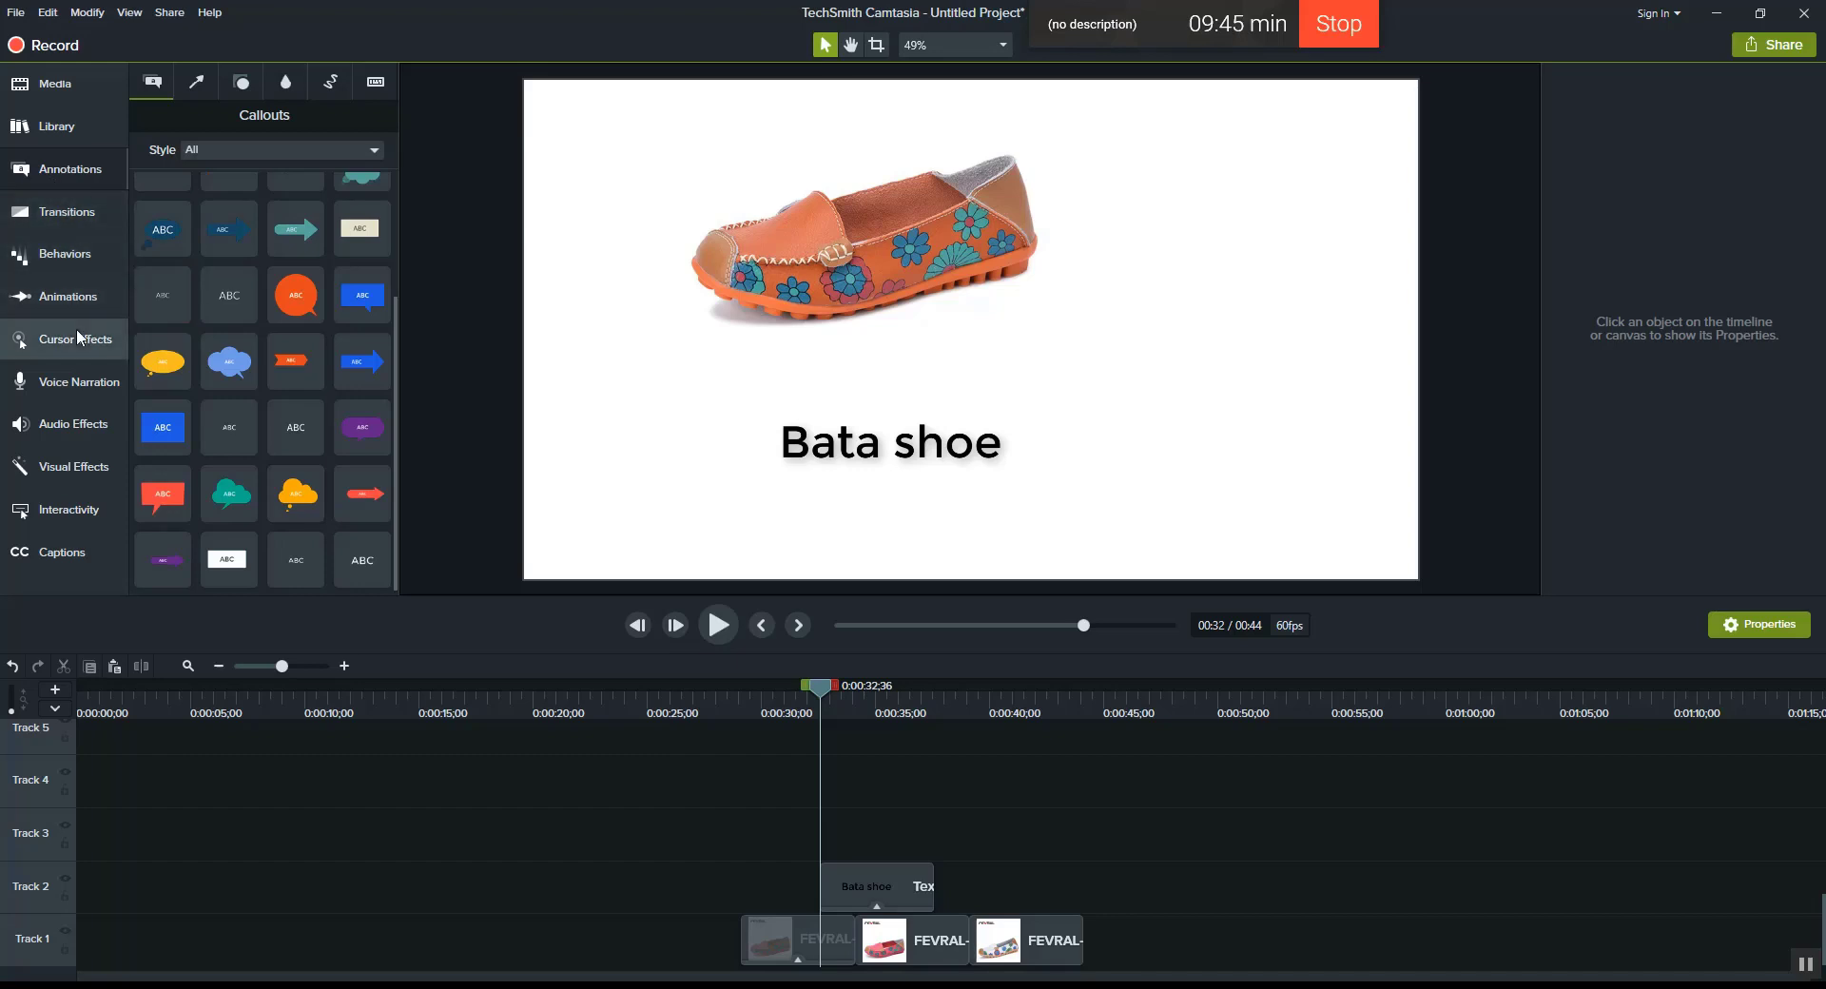
# Step: Delete the Drop Shadow effect from the "Bata shoe" text and apply the Fly In behavior to the clip
pyautogui.click(68, 290)
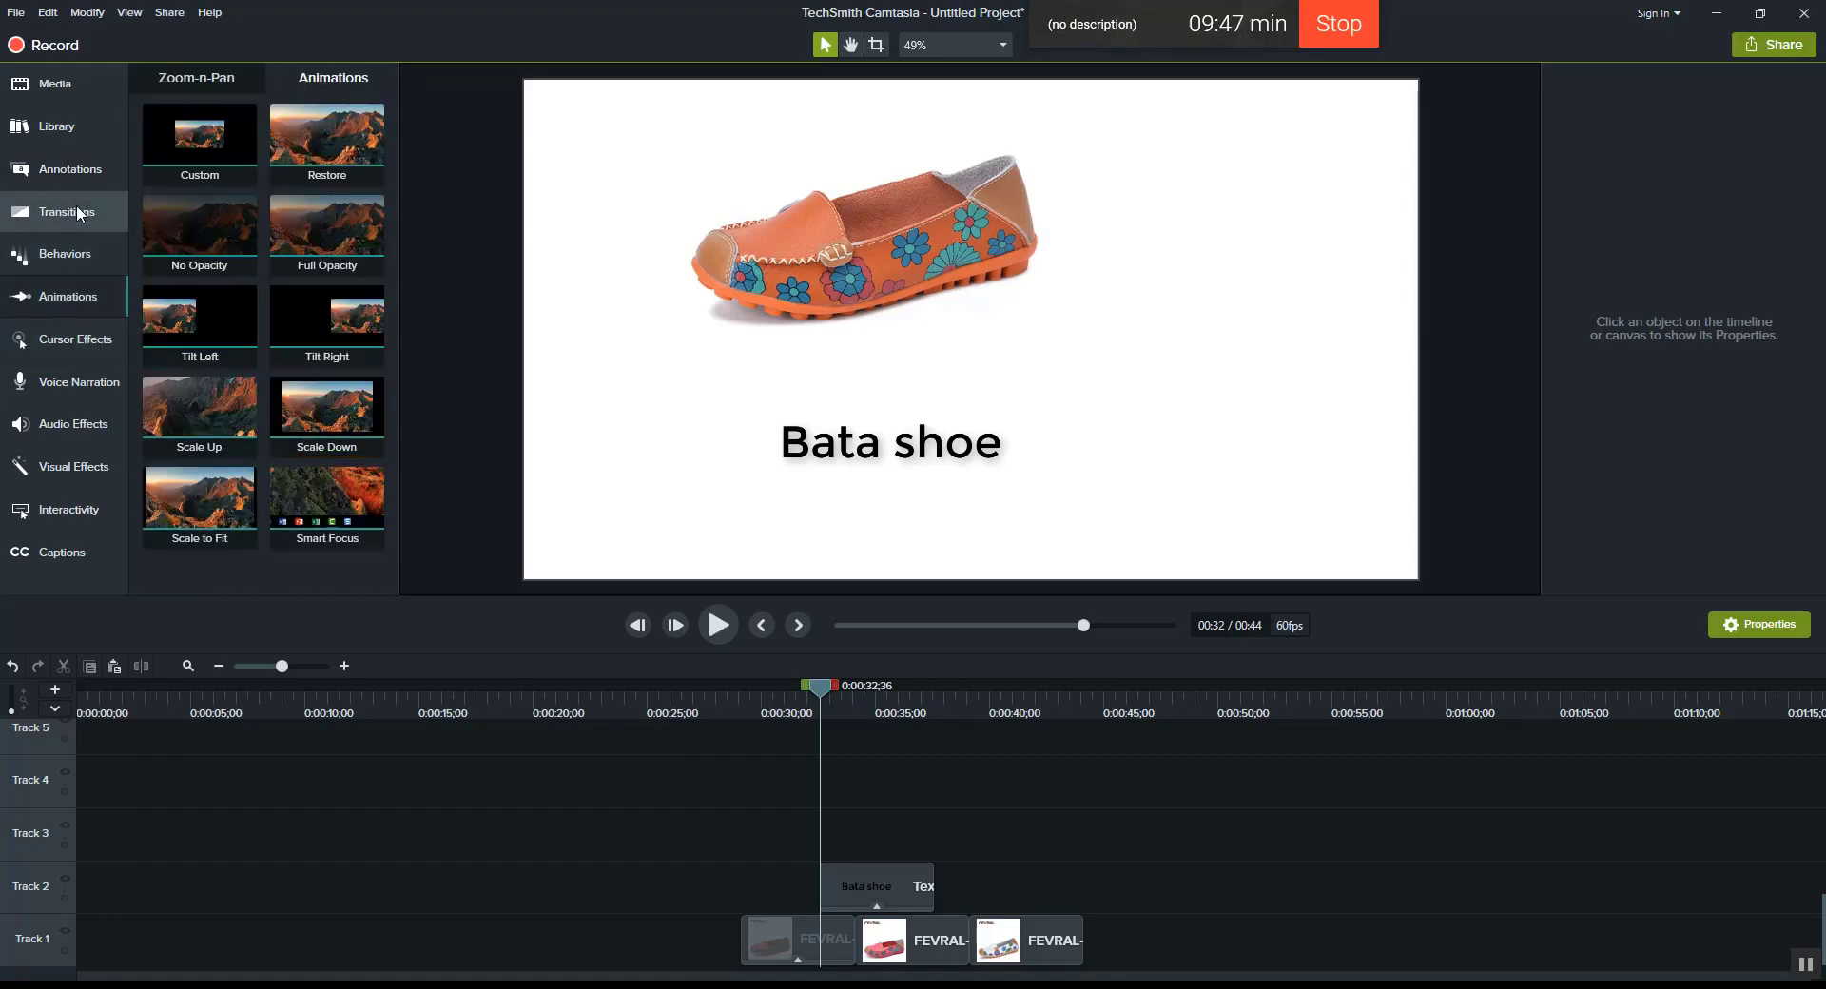
pyautogui.click(79, 247)
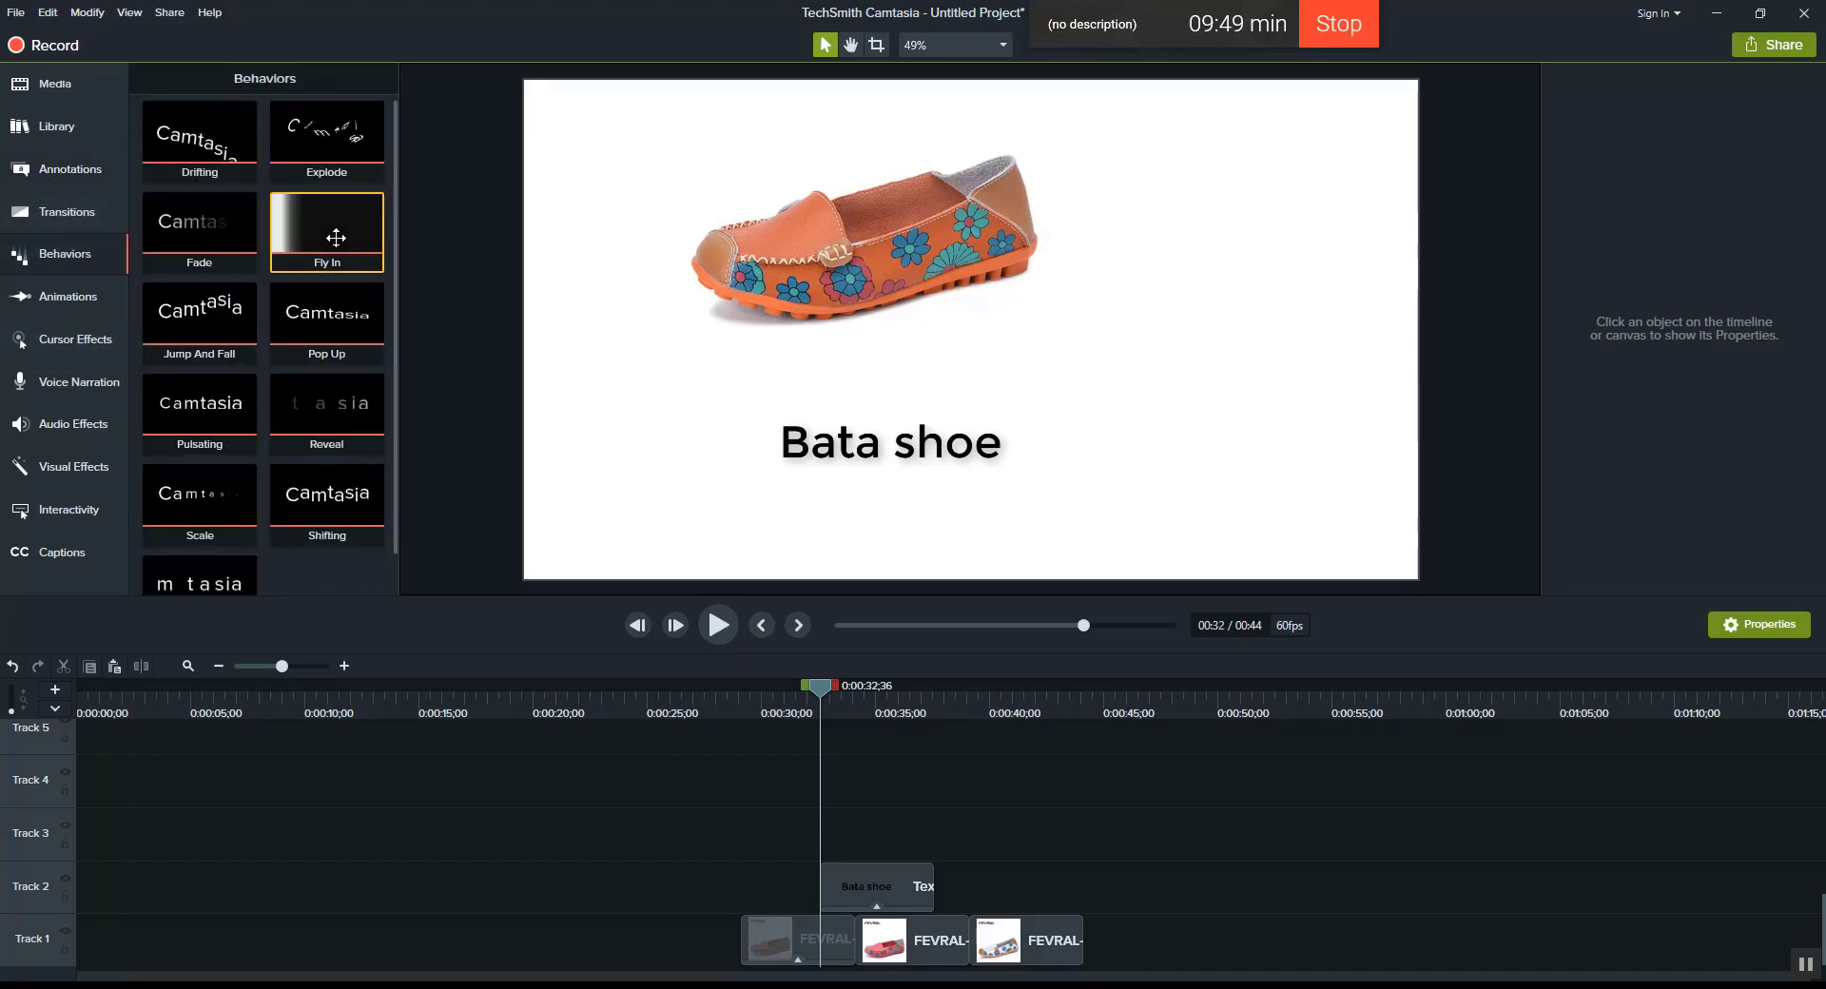
pyautogui.moveTo(336, 238); pyautogui.dragTo(884, 837)
pyautogui.click(766, 740)
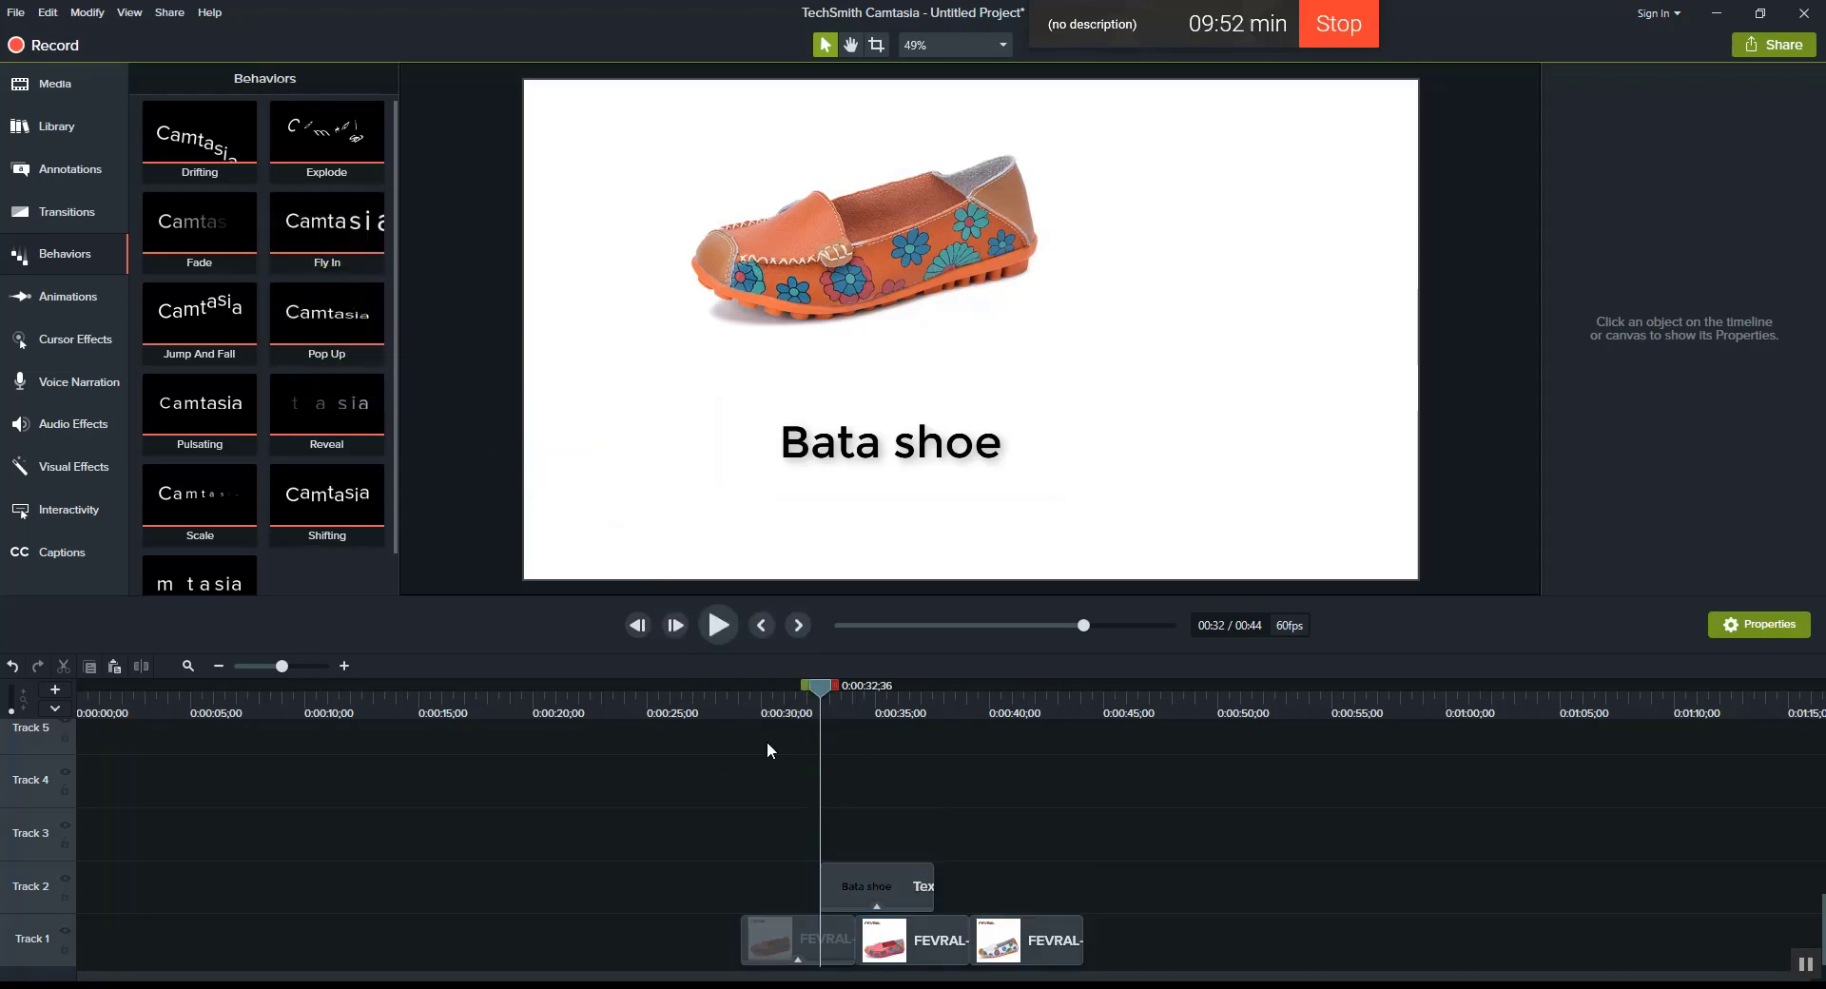
pyautogui.click(877, 908)
pyautogui.rightClick(891, 901)
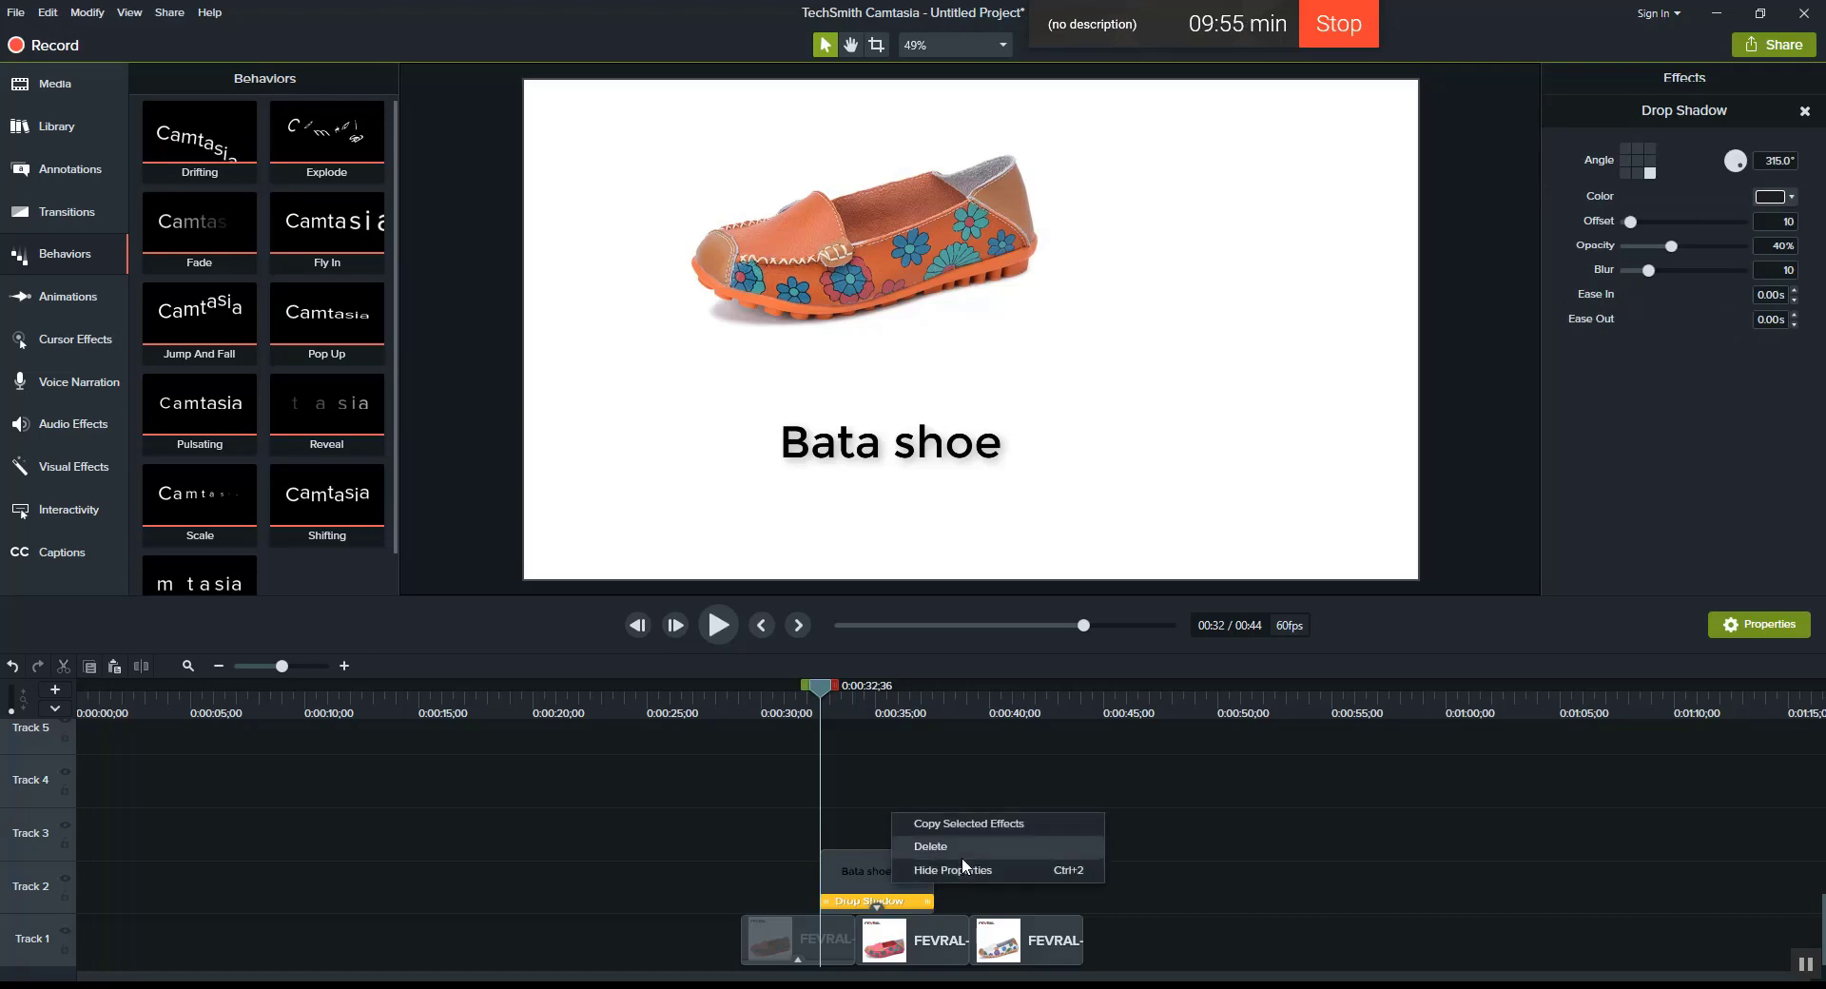
pyautogui.click(962, 857)
pyautogui.moveTo(308, 235); pyautogui.dragTo(875, 867)
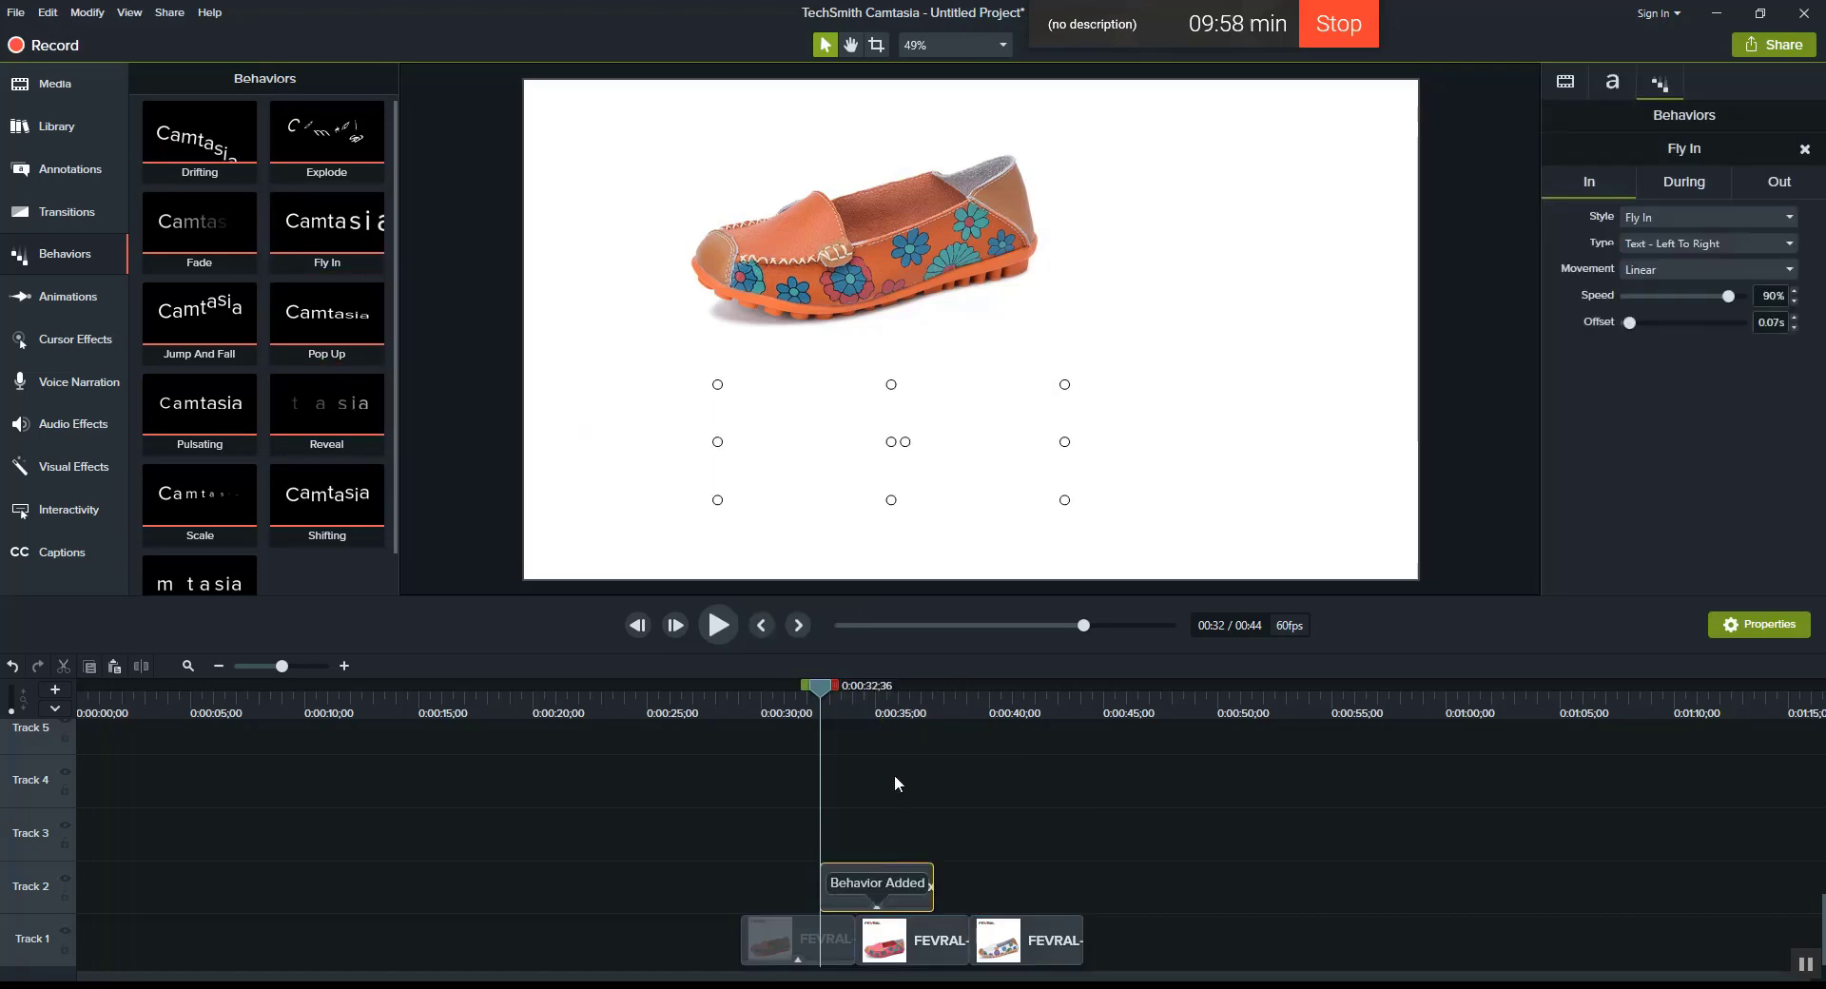
# Step: Move the text clip on Track 2 directly above the orange shoe clip and preview its entrance up to 0:00:31;28
pyautogui.click(821, 686)
pyautogui.moveTo(821, 688)
pyautogui.mouseDown()
pyautogui.moveTo(858, 688)
pyautogui.moveTo(785, 691)
pyautogui.moveTo(844, 690)
pyautogui.mouseUp()
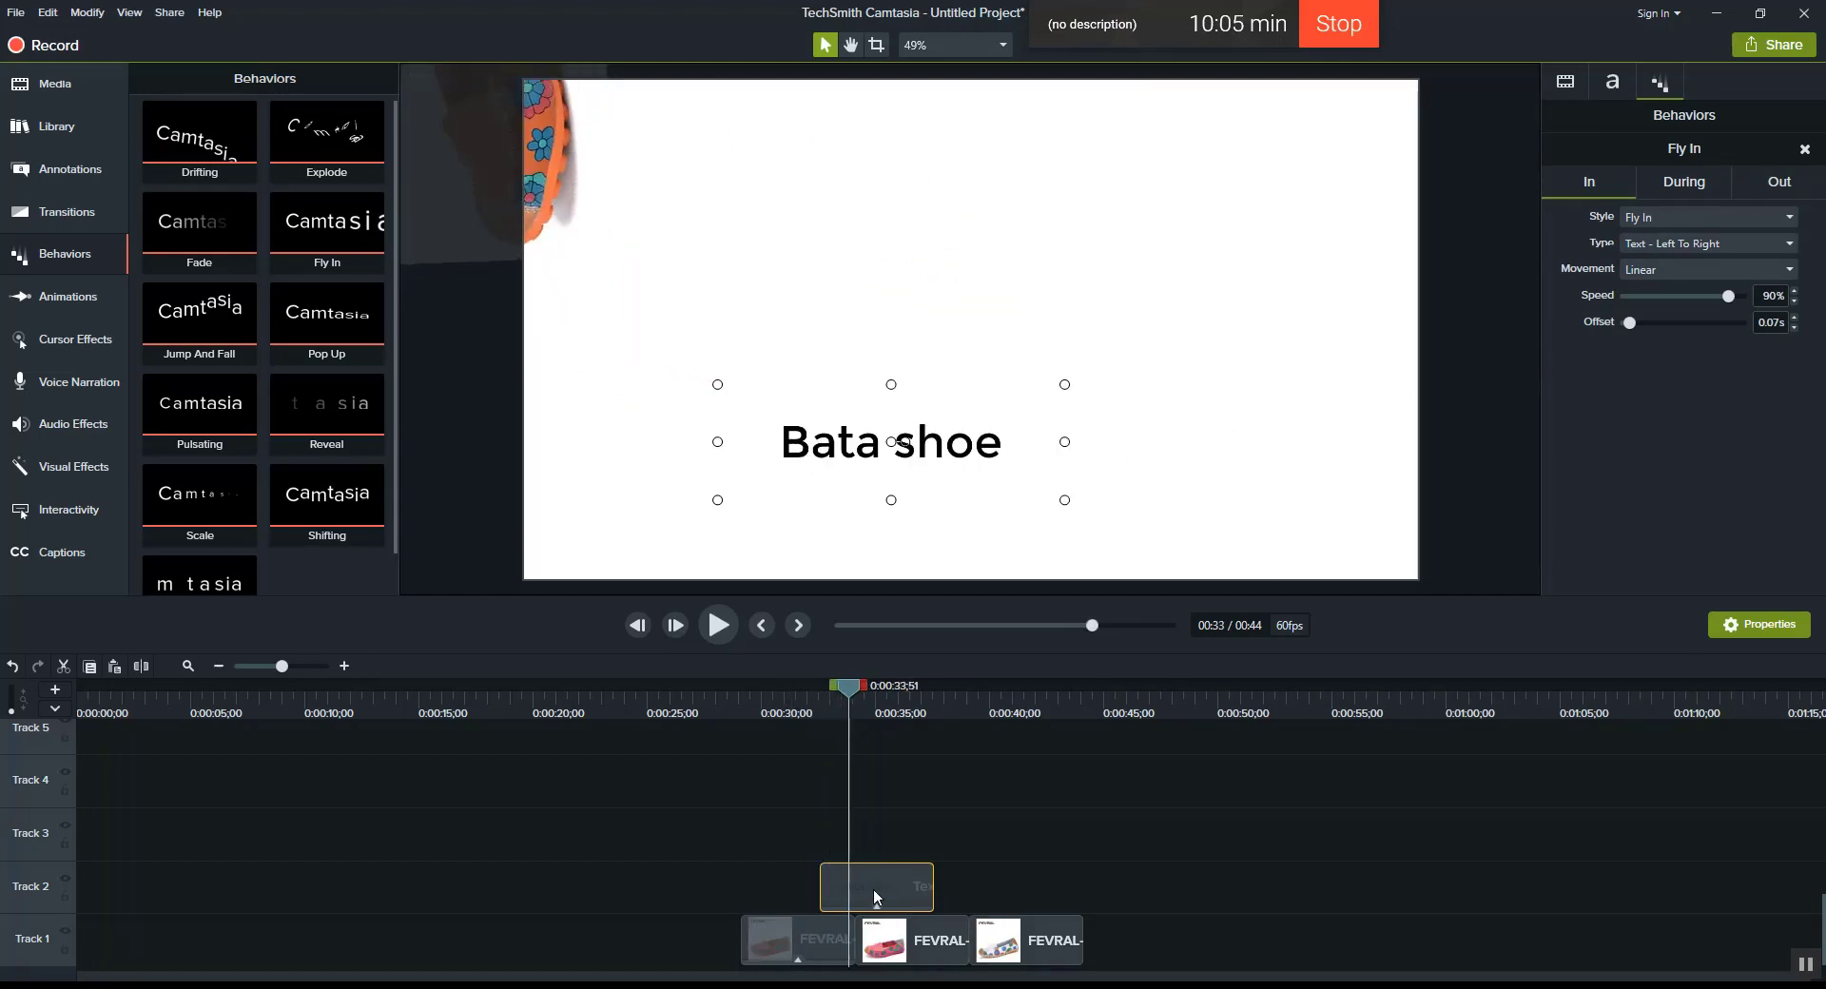
pyautogui.moveTo(862, 896); pyautogui.dragTo(798, 900)
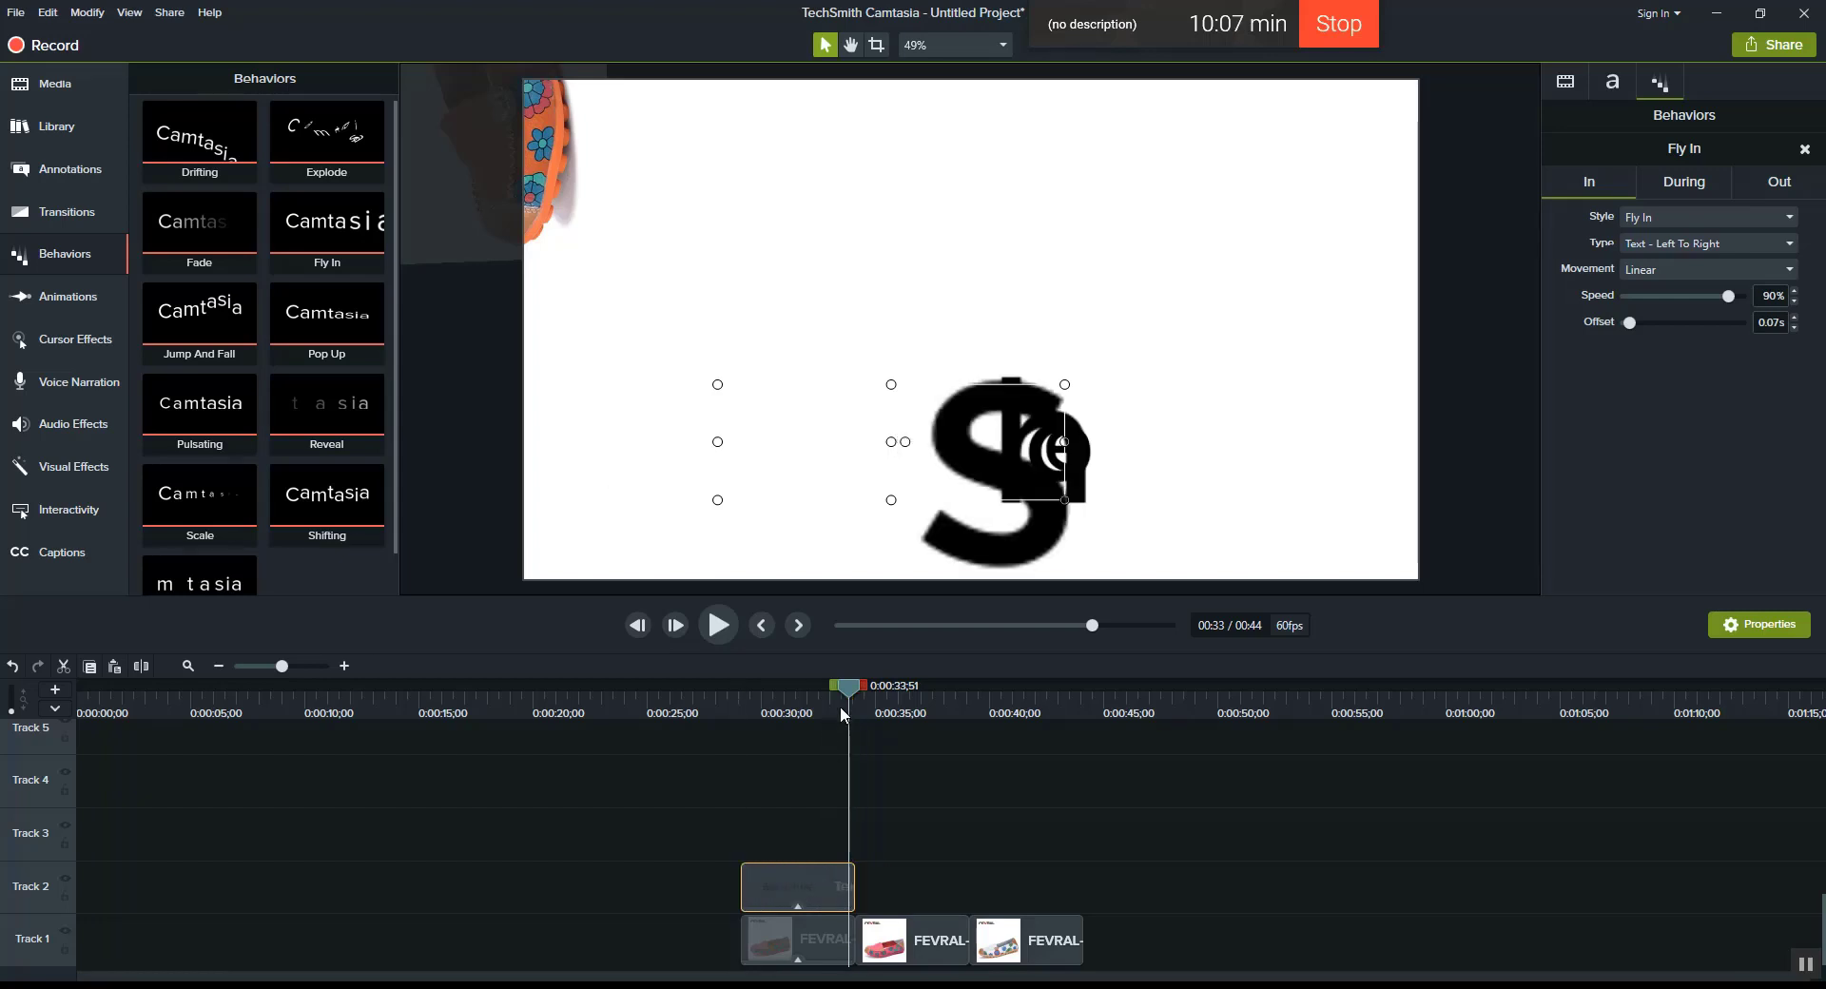
pyautogui.moveTo(827, 686); pyautogui.dragTo(780, 705)
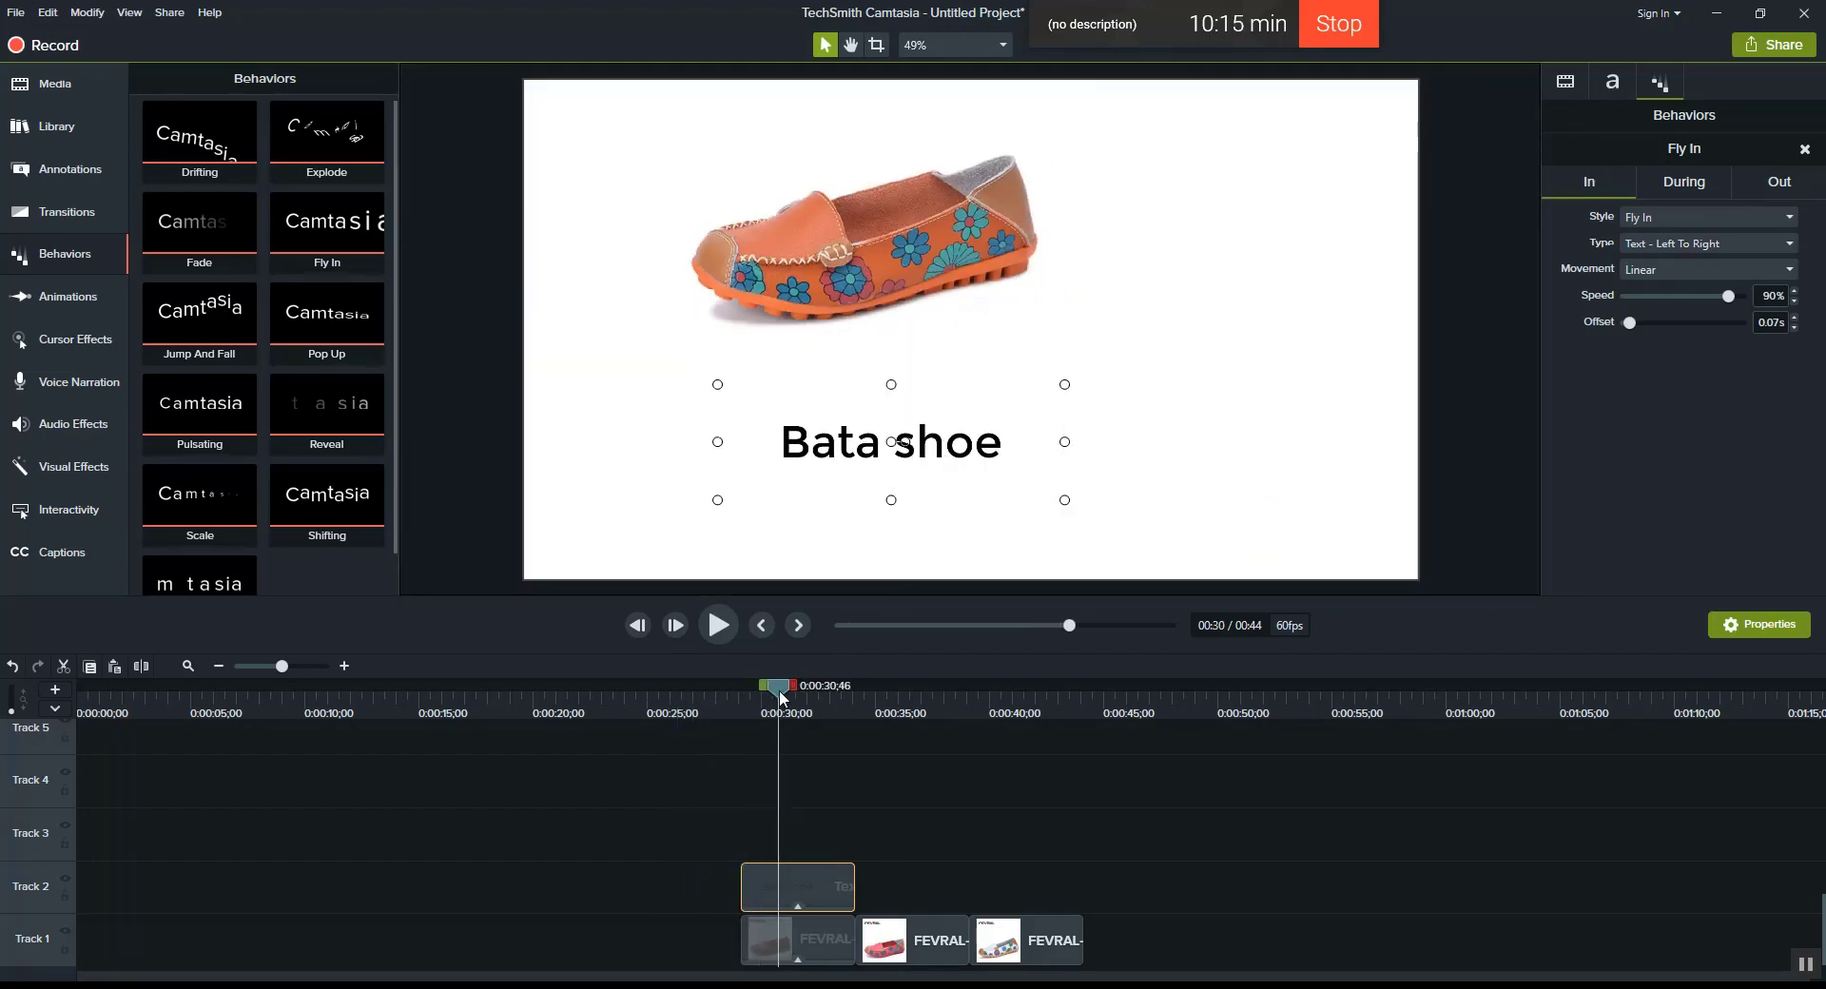
pyautogui.moveTo(781, 699)
pyautogui.mouseDown()
pyautogui.moveTo(852, 703)
pyautogui.moveTo(793, 715)
pyautogui.mouseUp()
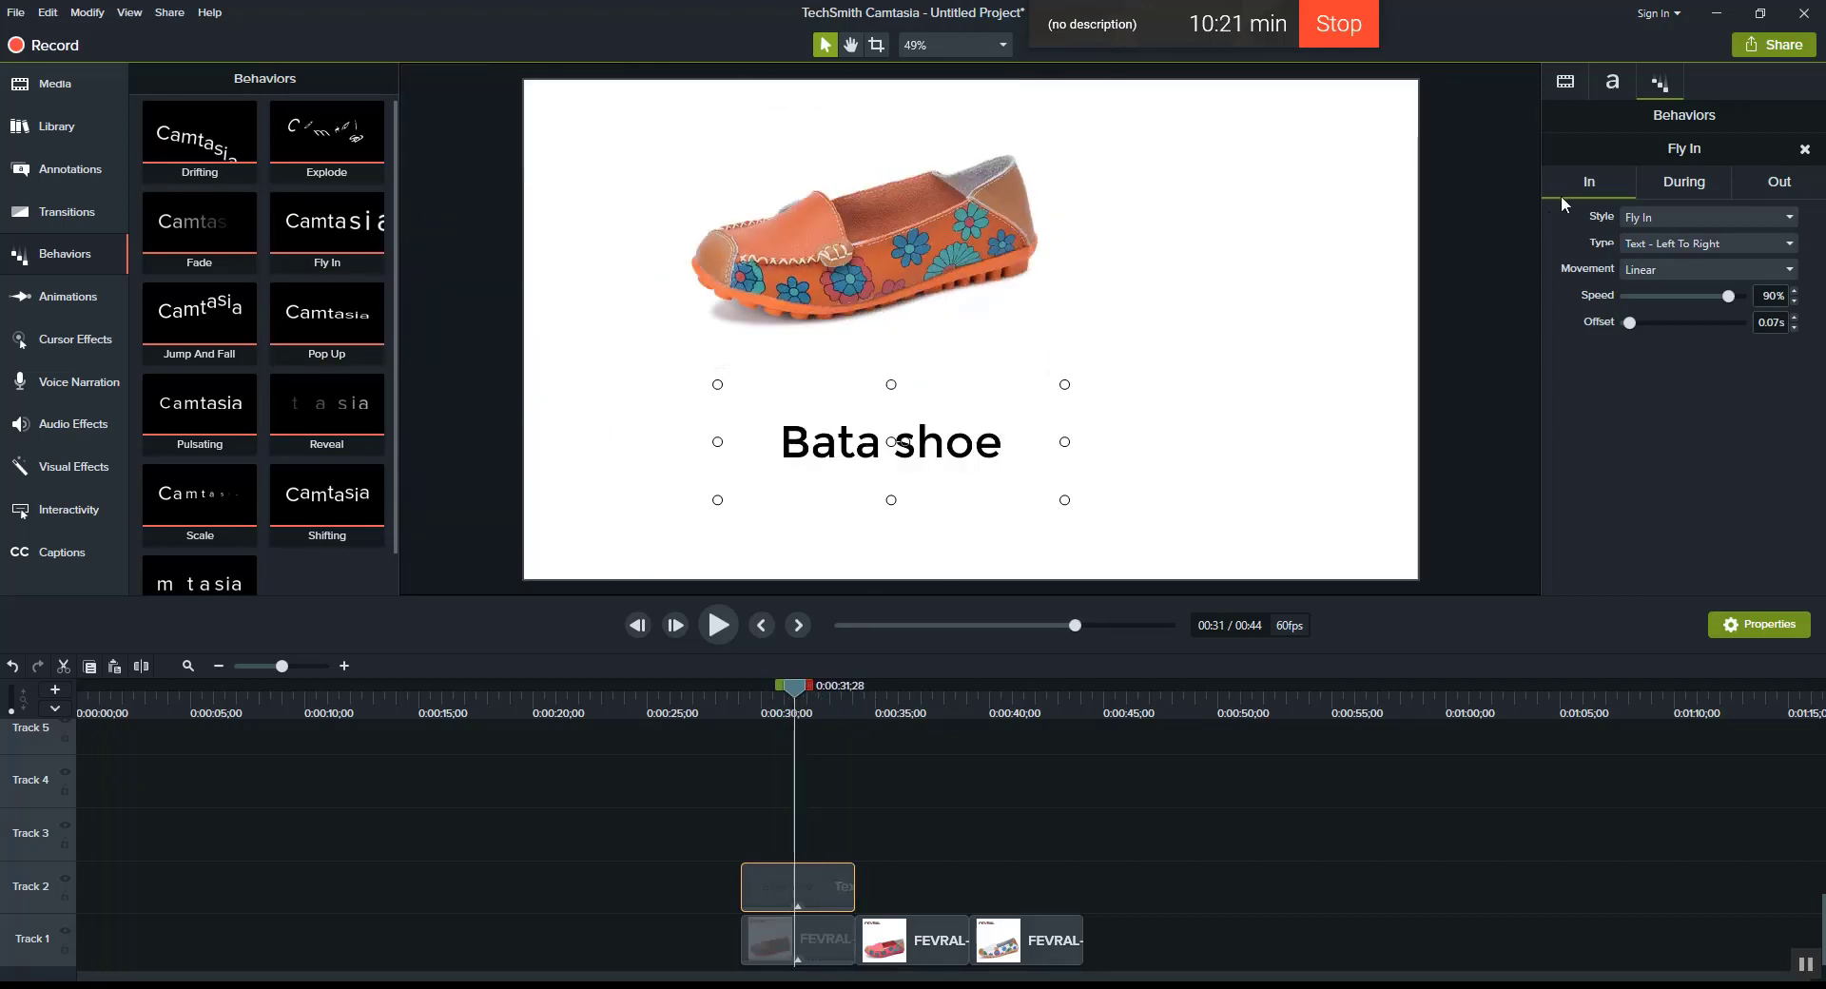
# Step: Review the During and Out settings of the text's Fly In behavior and scrub to 0:00:32;05
pyautogui.click(1699, 169)
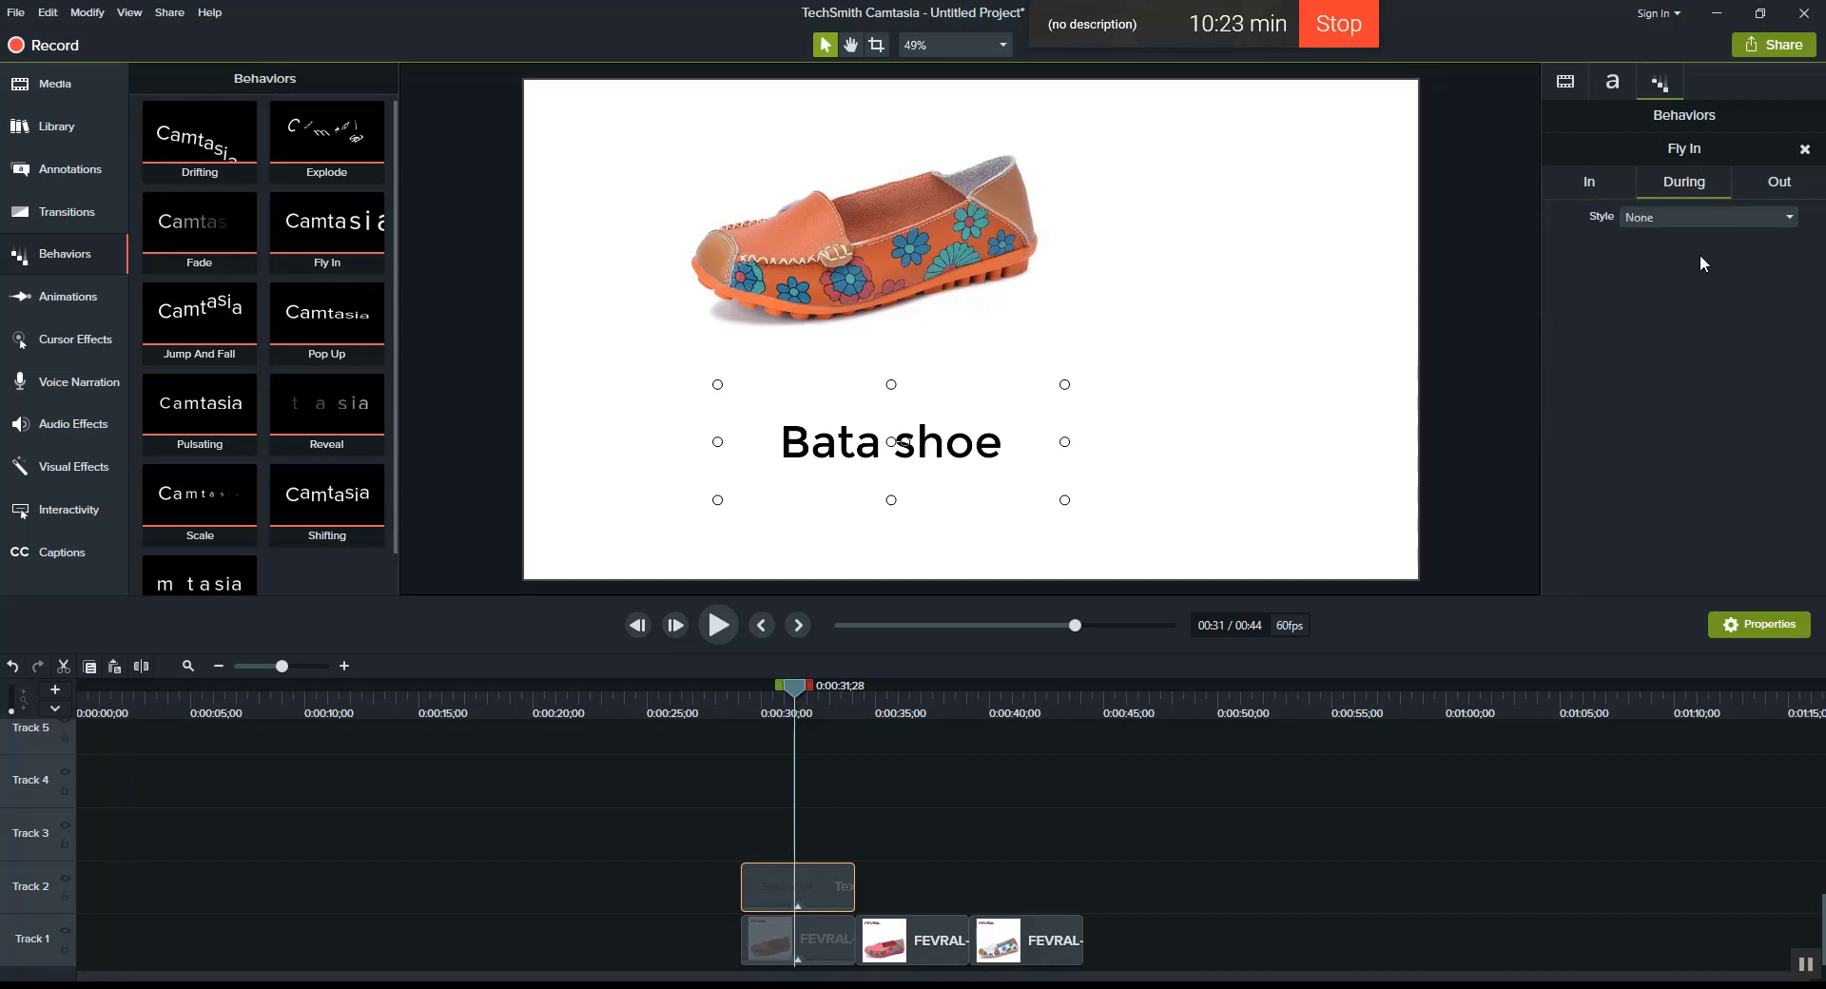
pyautogui.click(1790, 188)
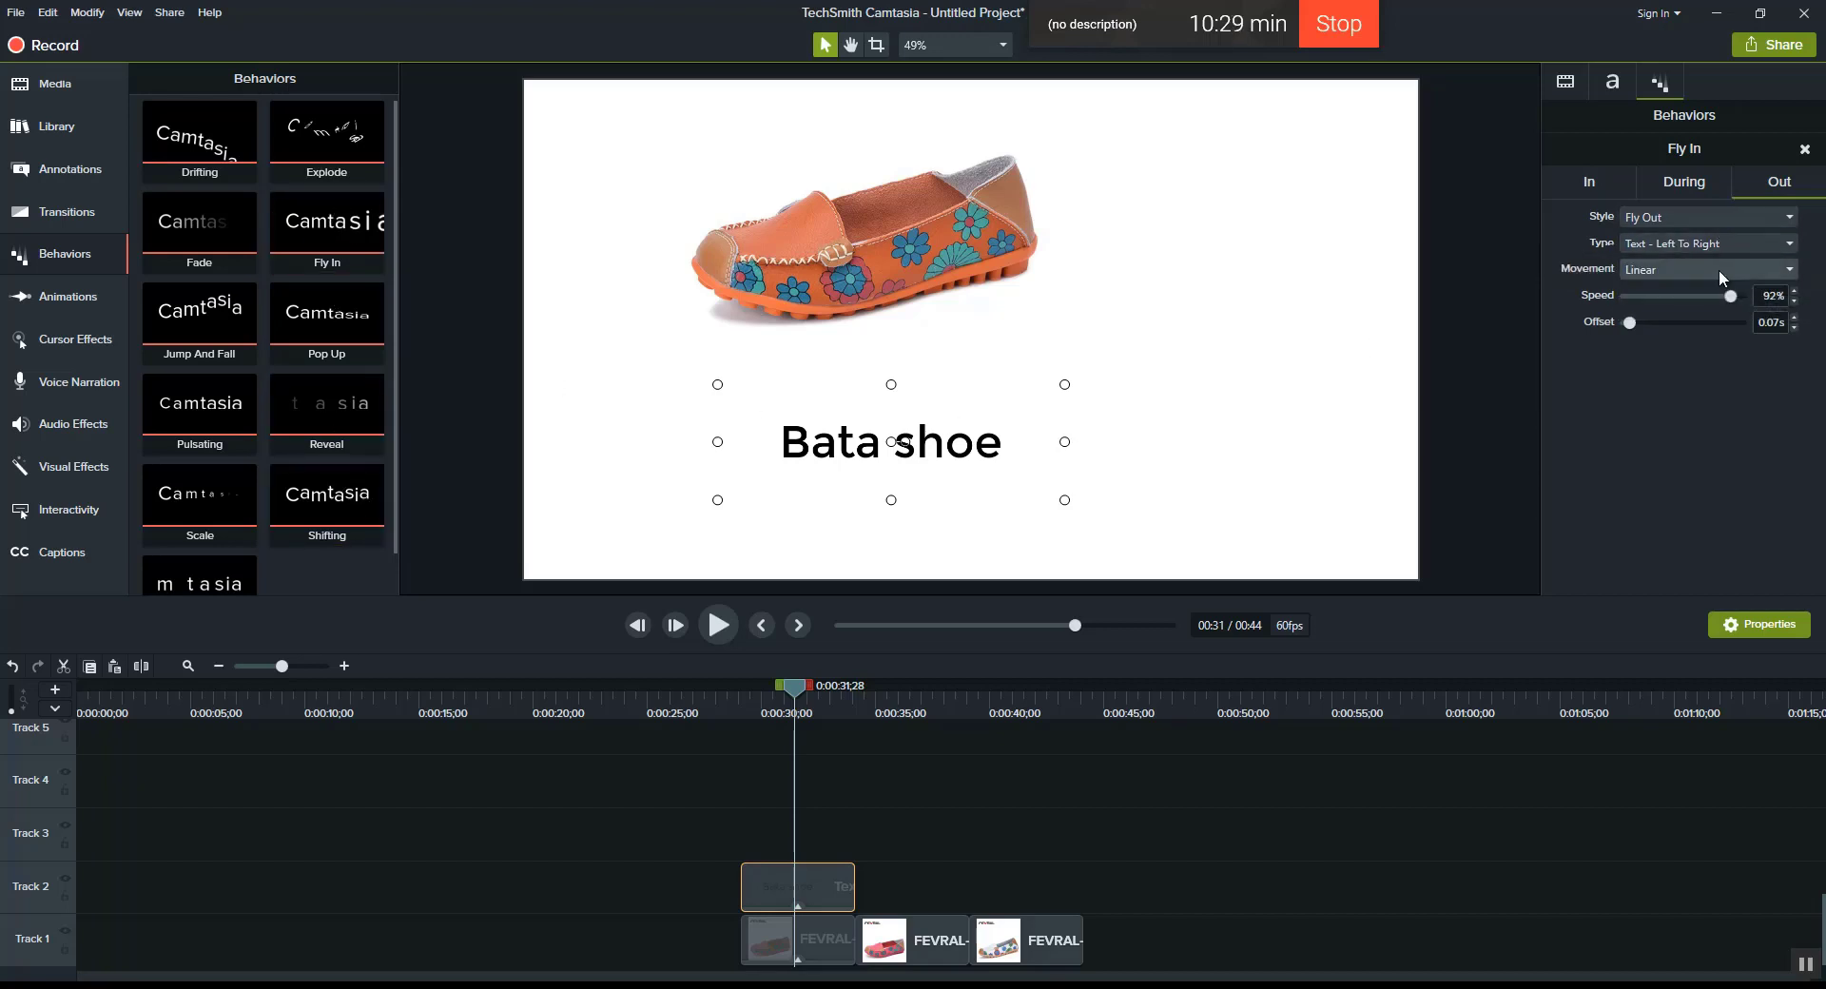
pyautogui.moveTo(801, 686)
pyautogui.mouseDown()
pyautogui.moveTo(727, 687)
pyautogui.moveTo(812, 697)
pyautogui.mouseUp()
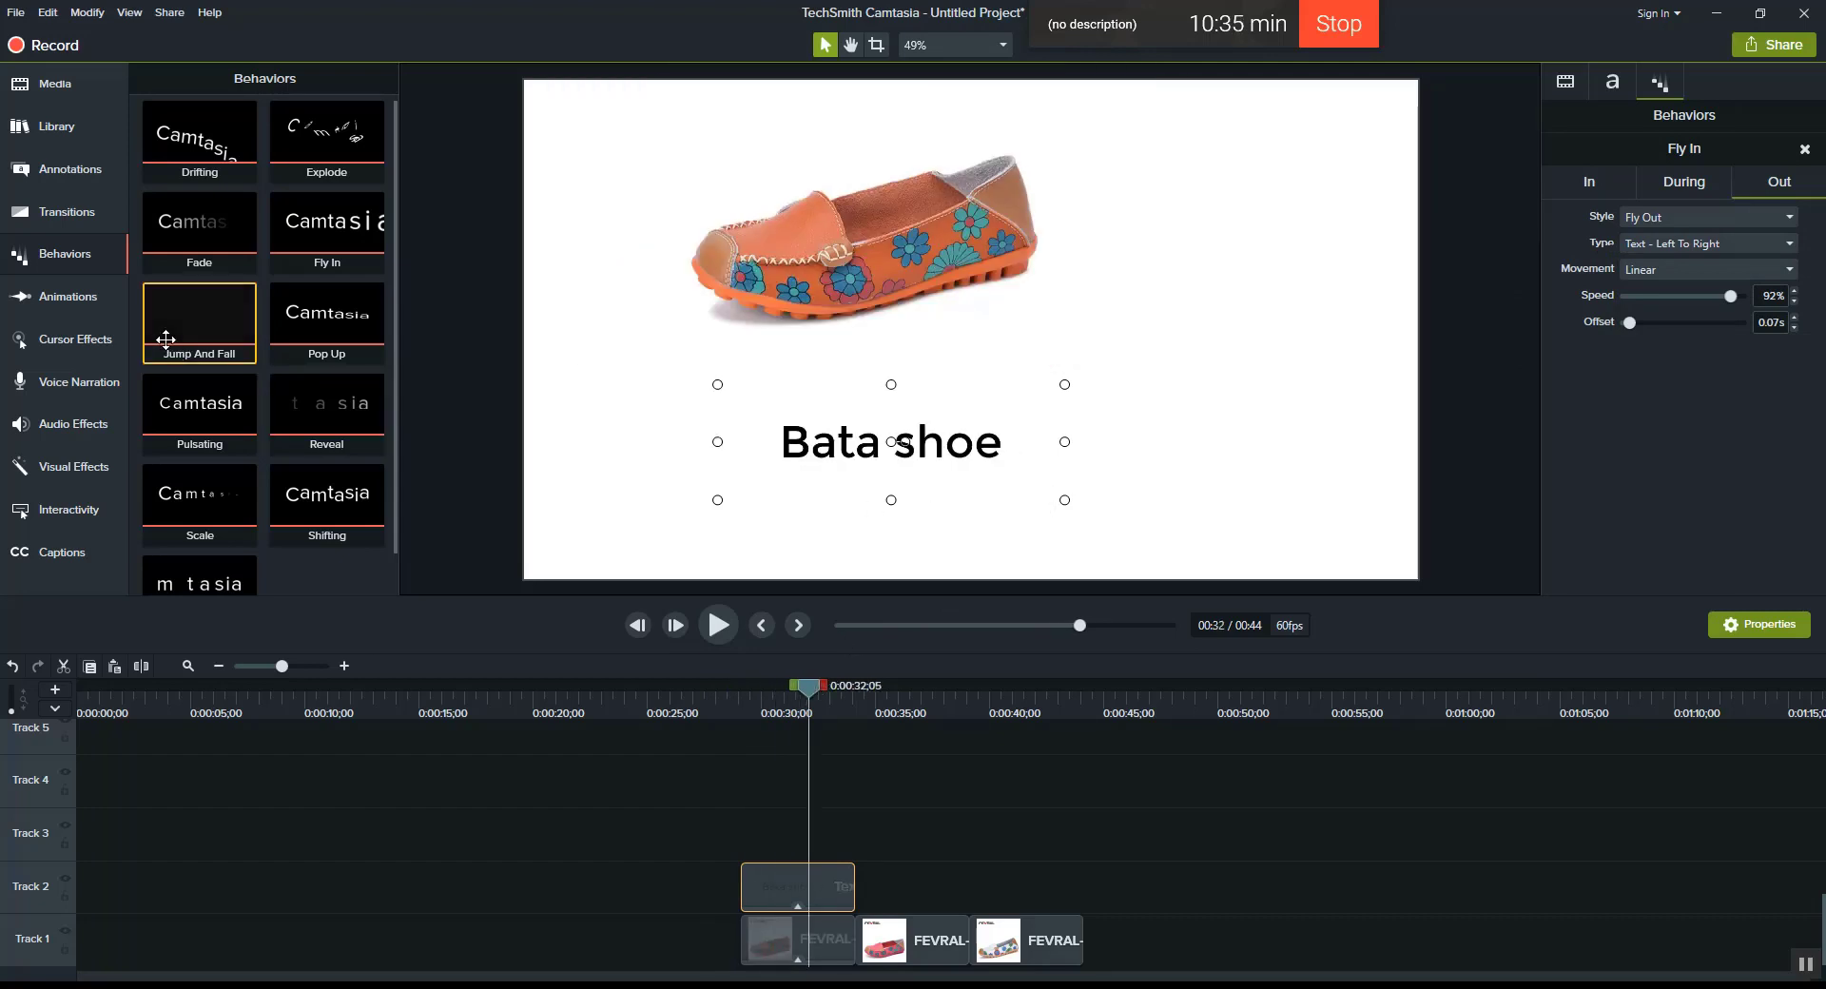
# Step: Replace the text's Fly In behavior with Jump And Fall and preview it at 0:00:31;57
pyautogui.click(800, 911)
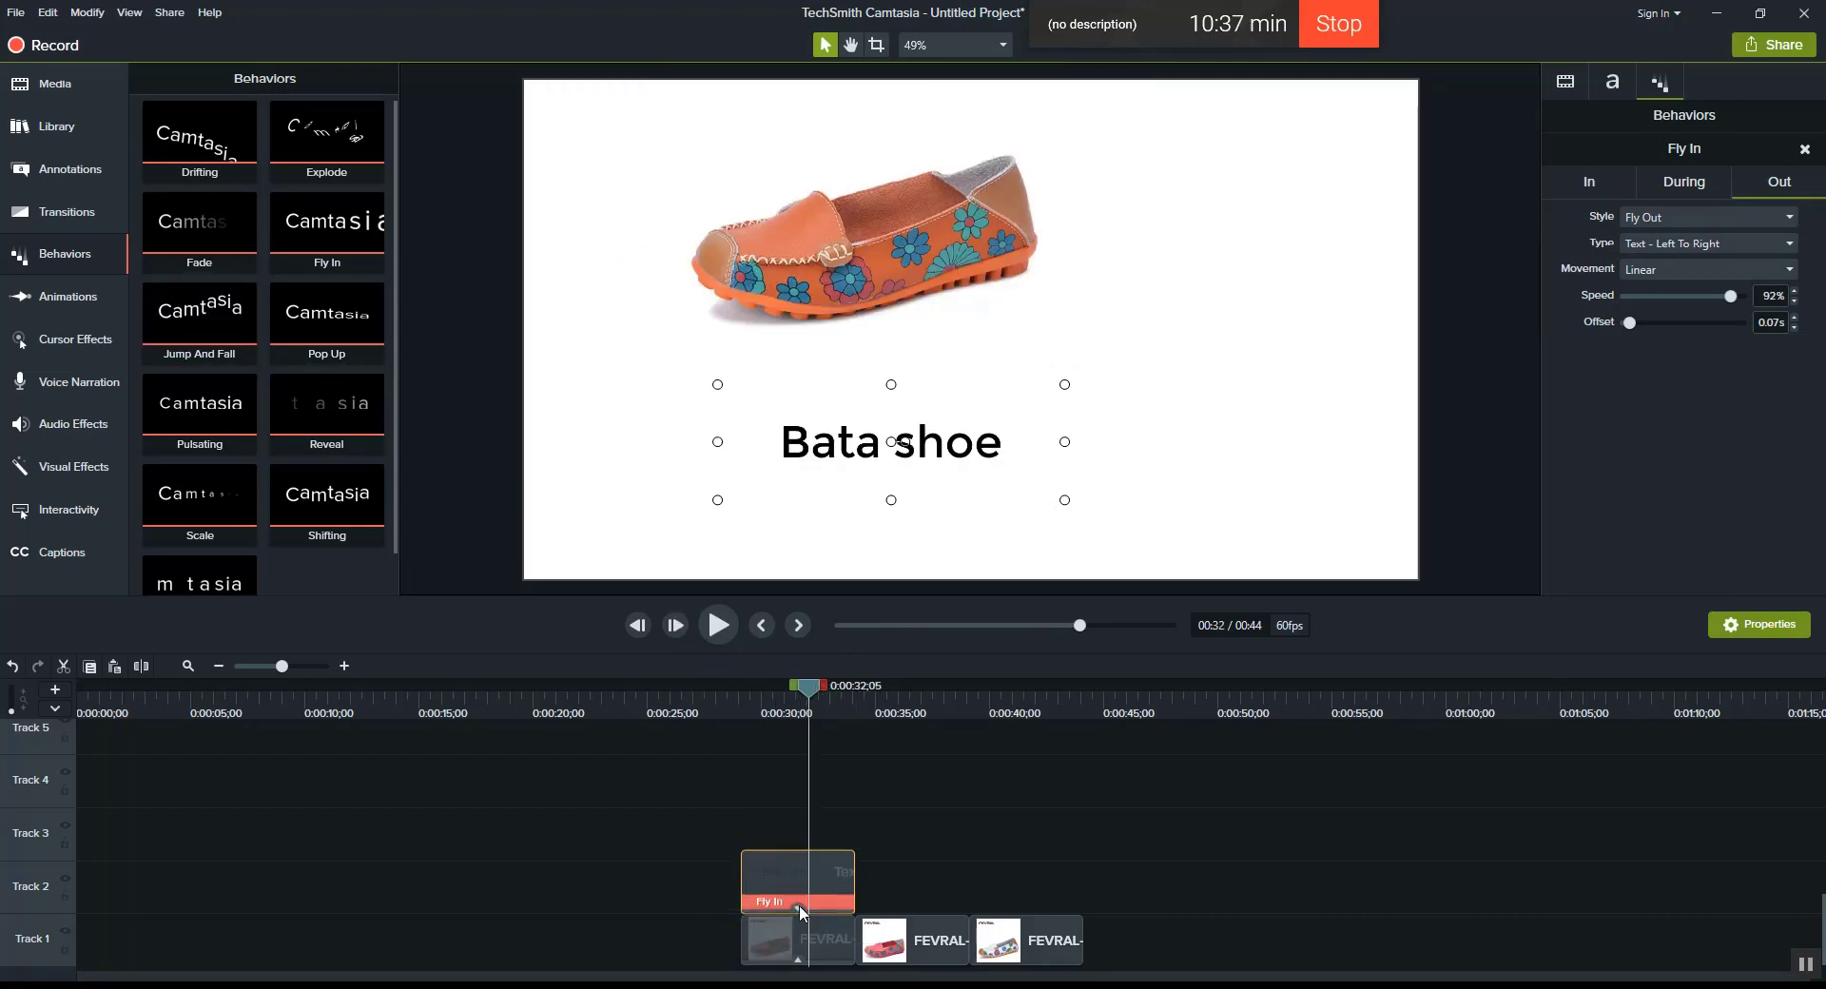
pyautogui.rightClick(827, 901)
pyautogui.click(857, 846)
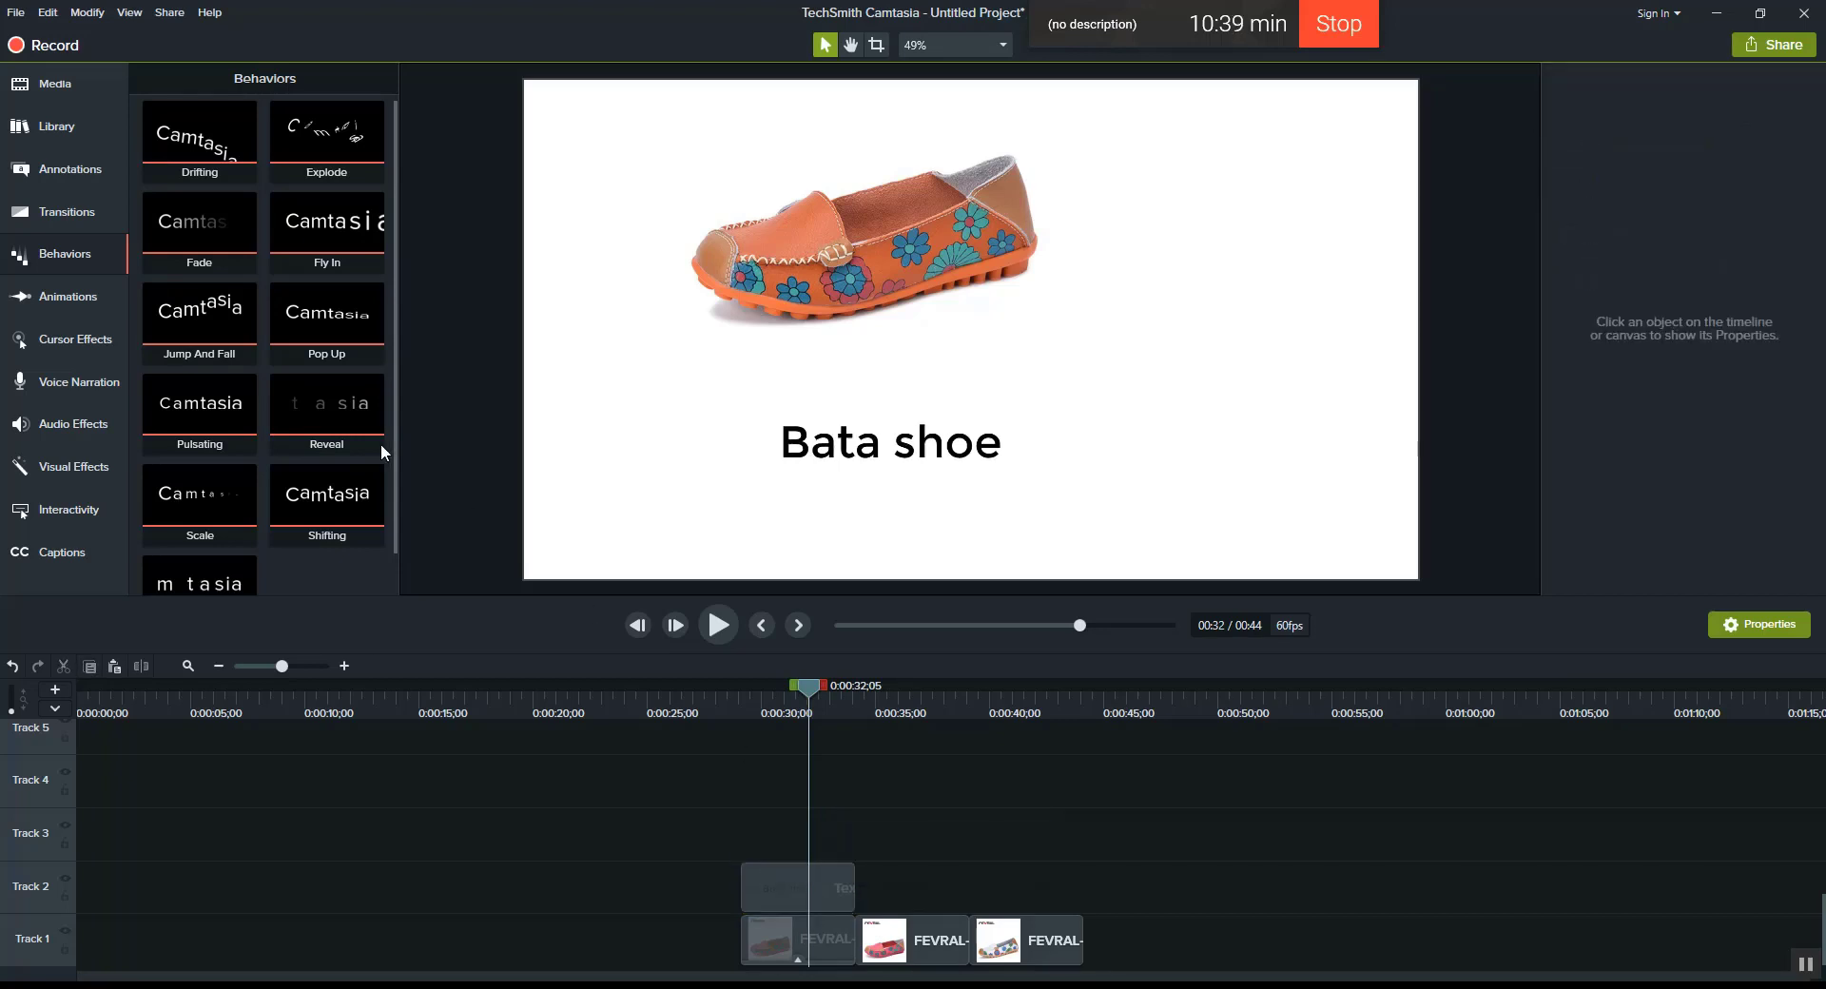
pyautogui.moveTo(231, 333); pyautogui.dragTo(797, 884)
pyautogui.moveTo(796, 691)
pyautogui.mouseDown()
pyautogui.moveTo(700, 698)
pyautogui.moveTo(806, 692)
pyautogui.mouseUp()
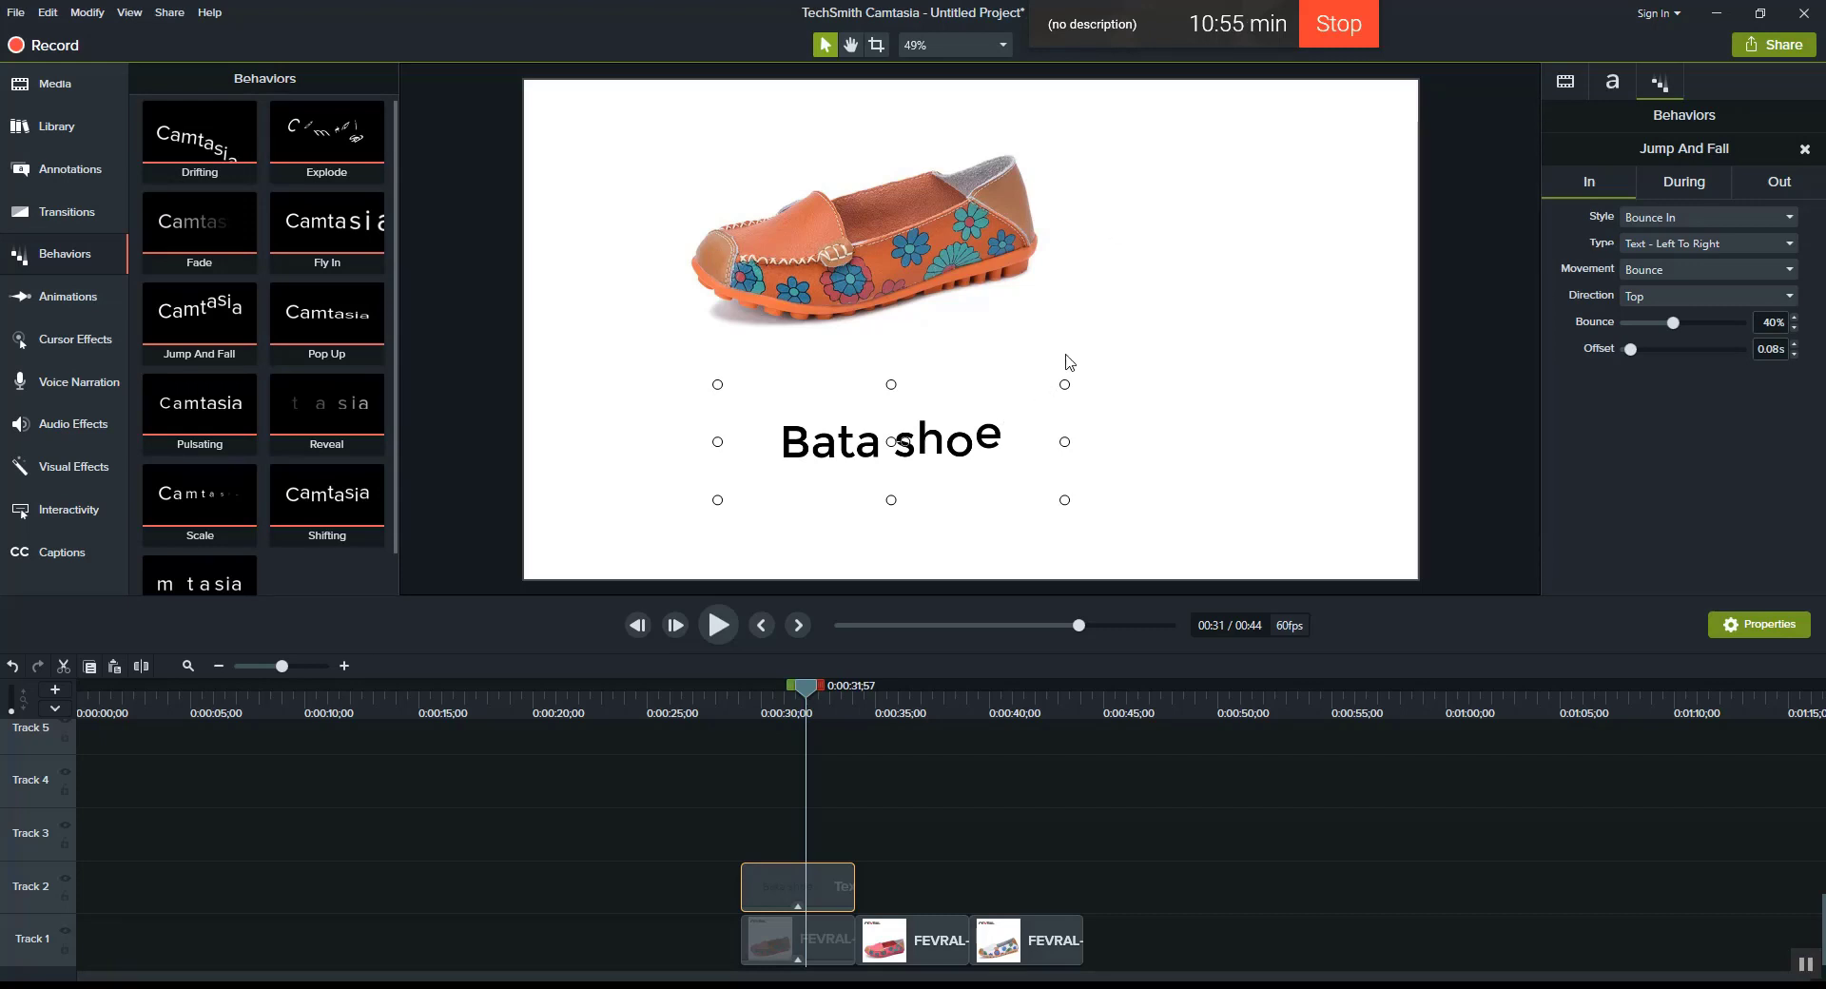
# Step: Show the available animation presets
pyautogui.click(66, 296)
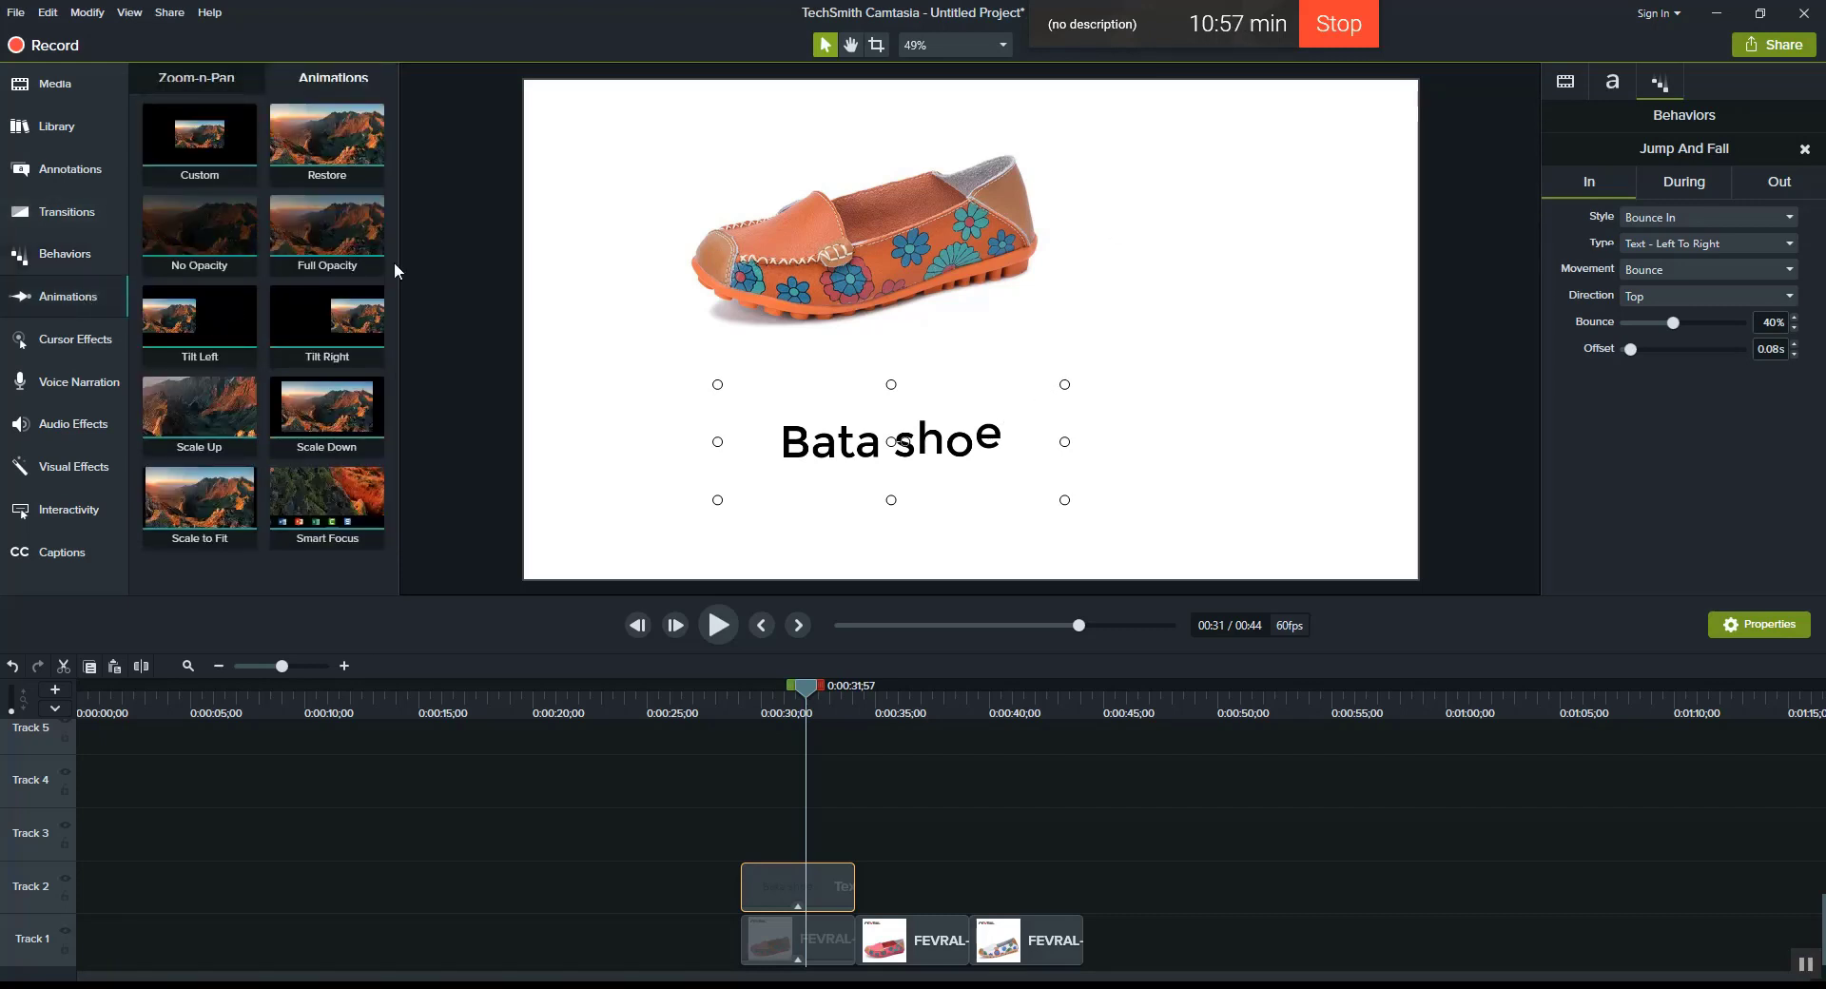